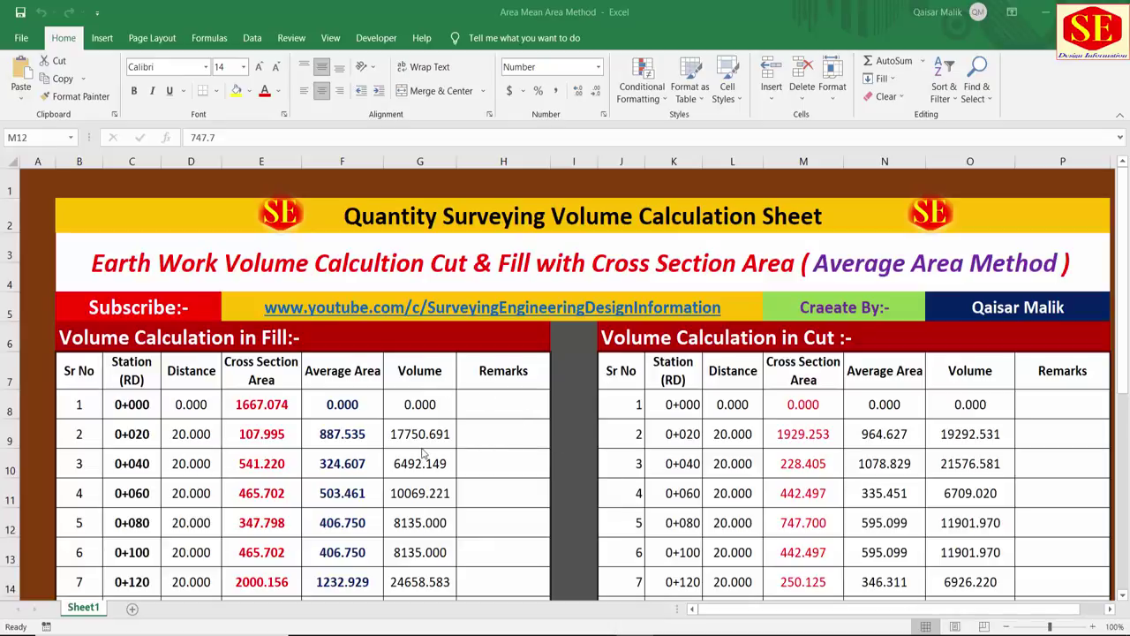
# Step: Check the sheet's title text, then scroll down to the totals row
pyautogui.click(232, 280)
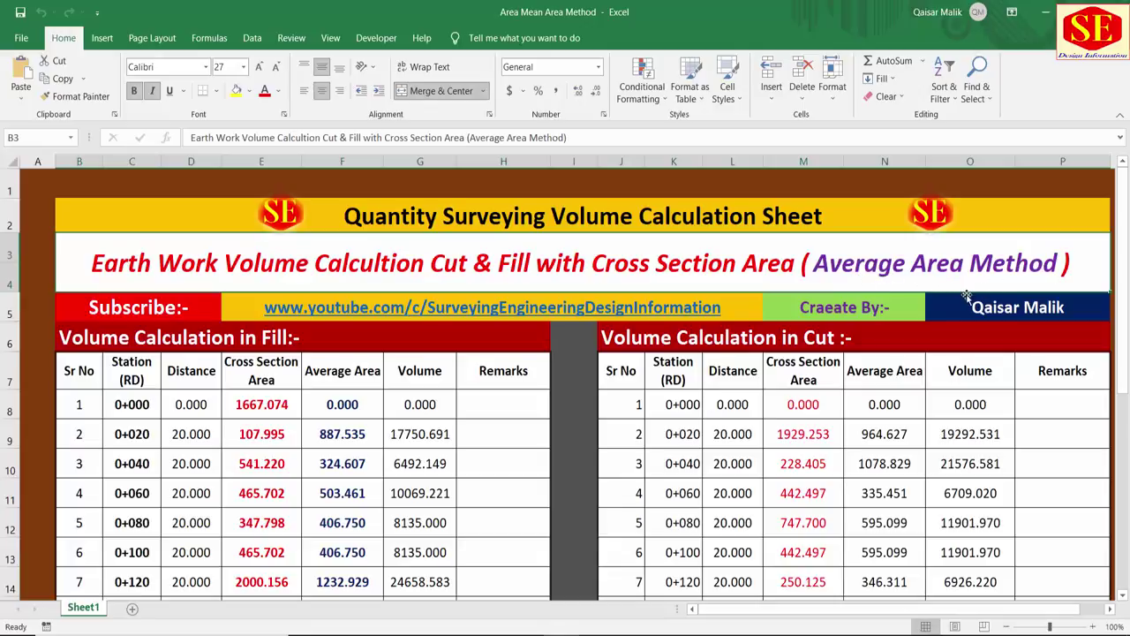
pyautogui.scroll(-1, 967, 297)
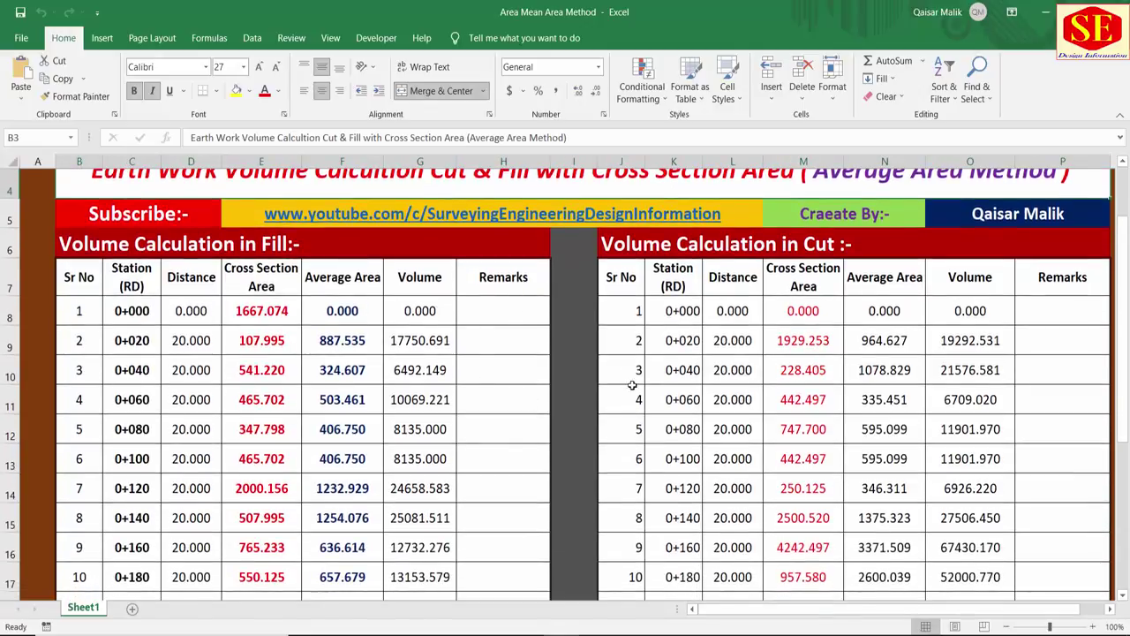
pyautogui.scroll(-3, 526, 305)
pyautogui.scroll(-1, 527, 306)
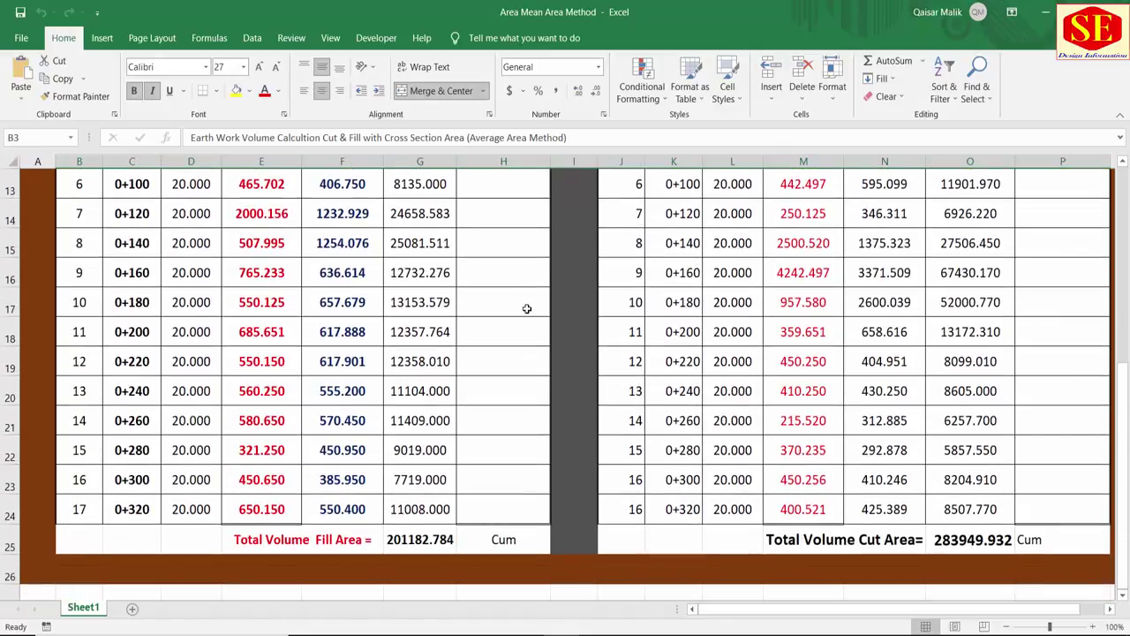
# Step: Inspect the Total Volume Fill sum in G25 and the Total Volume Cut sum in O25
pyautogui.click(311, 536)
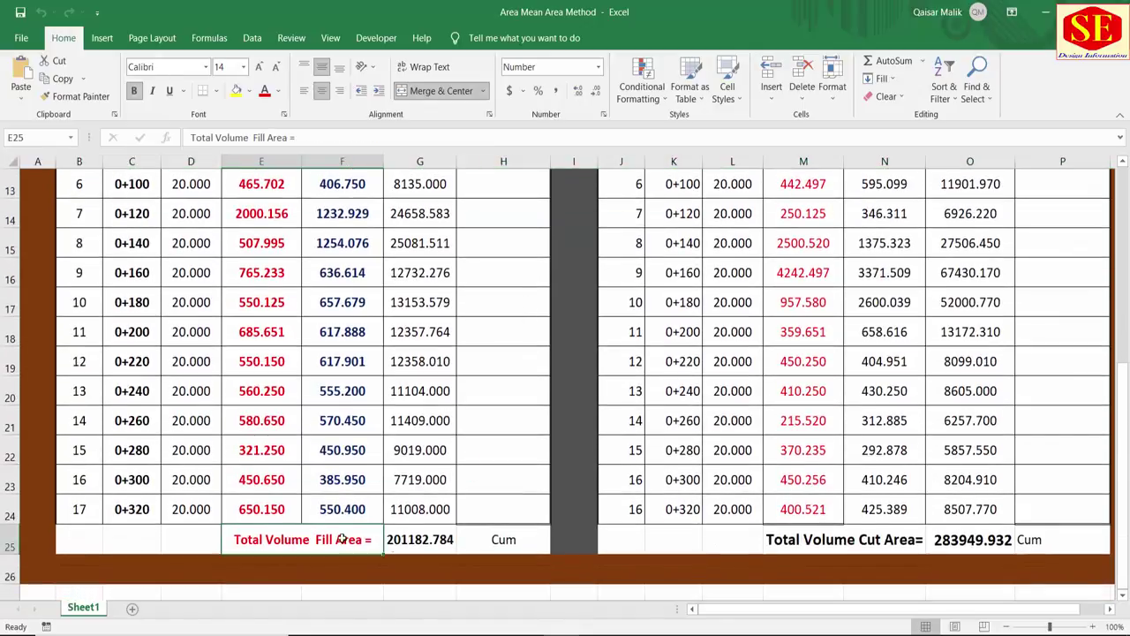
pyautogui.click(399, 544)
pyautogui.click(404, 540)
pyautogui.click(868, 539)
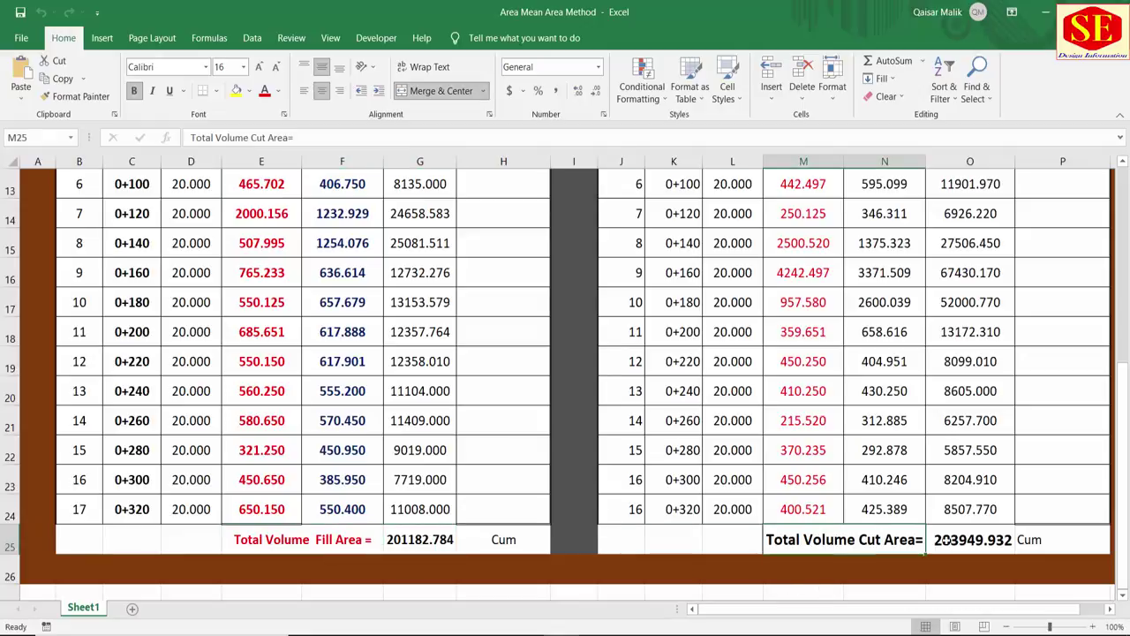
pyautogui.click(964, 545)
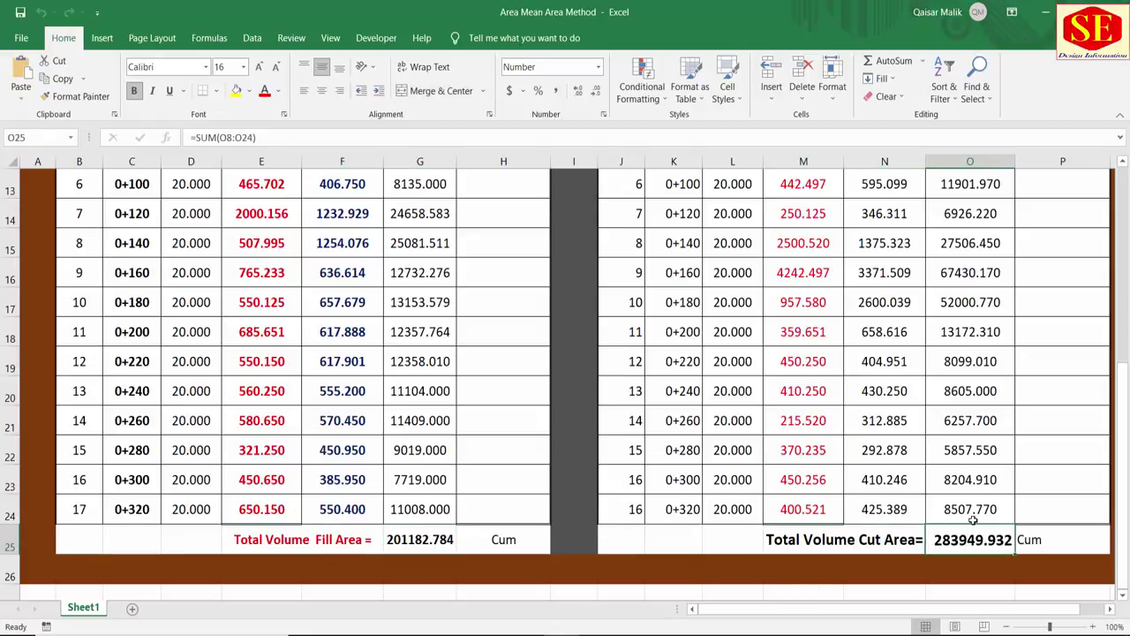
pyautogui.scroll(1, 474, 488)
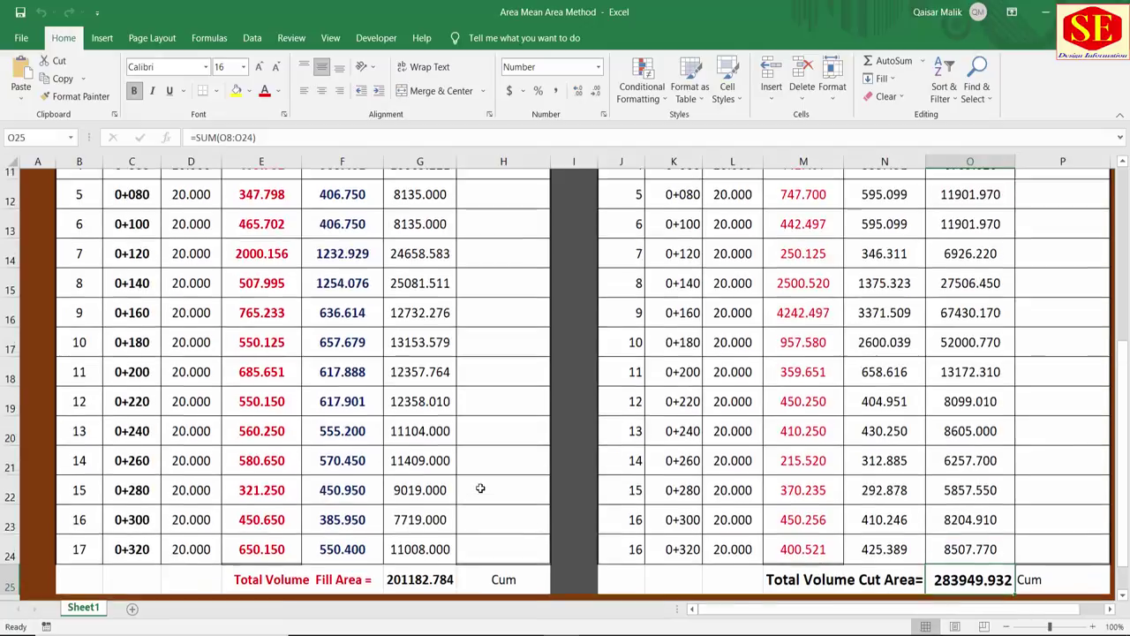
pyautogui.scroll(2, 480, 491)
pyautogui.scroll(1, 479, 488)
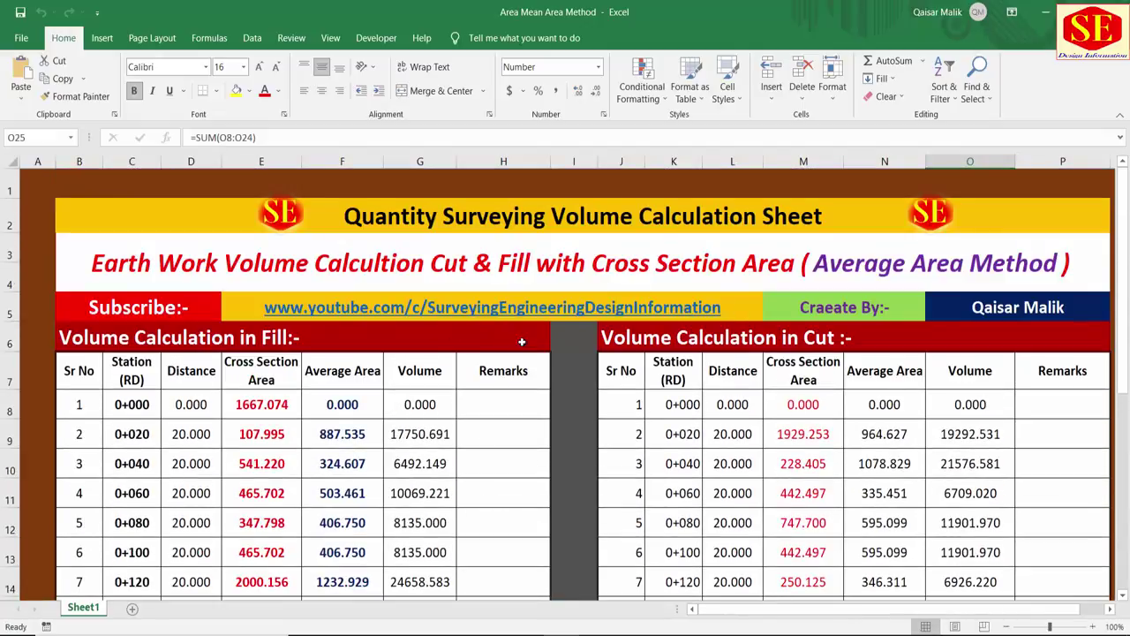
pyautogui.scroll(-1, 658, 402)
pyautogui.scroll(1, 660, 400)
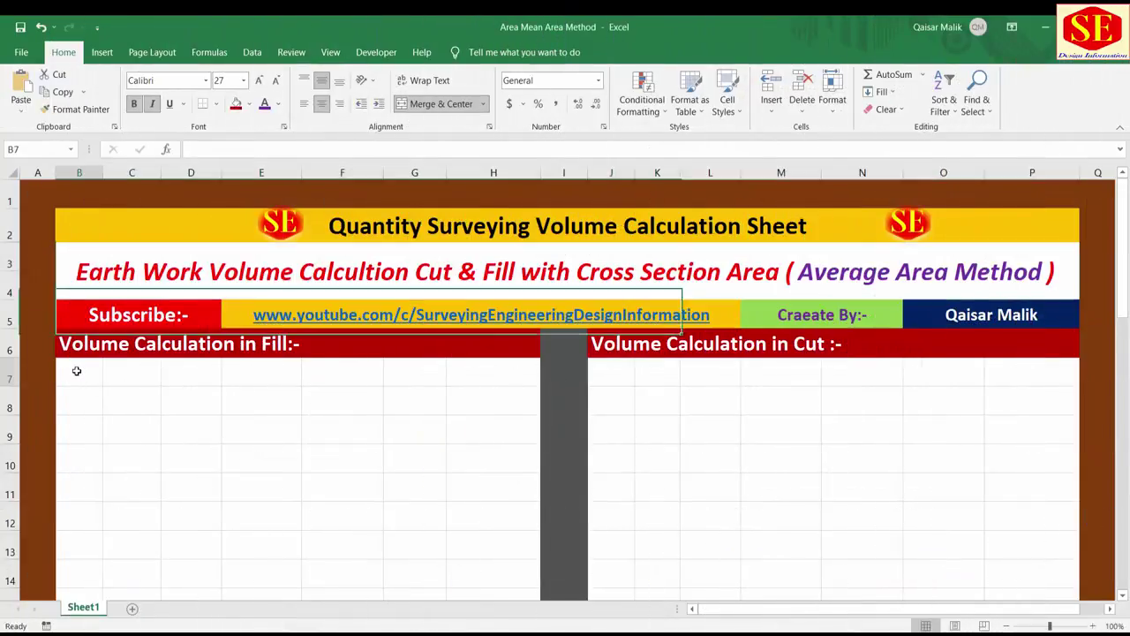
# Step: Enter the headings Sr No in B7 and Station (RD) in C7, wrapping Station (RD)
pyautogui.write('Sr ')
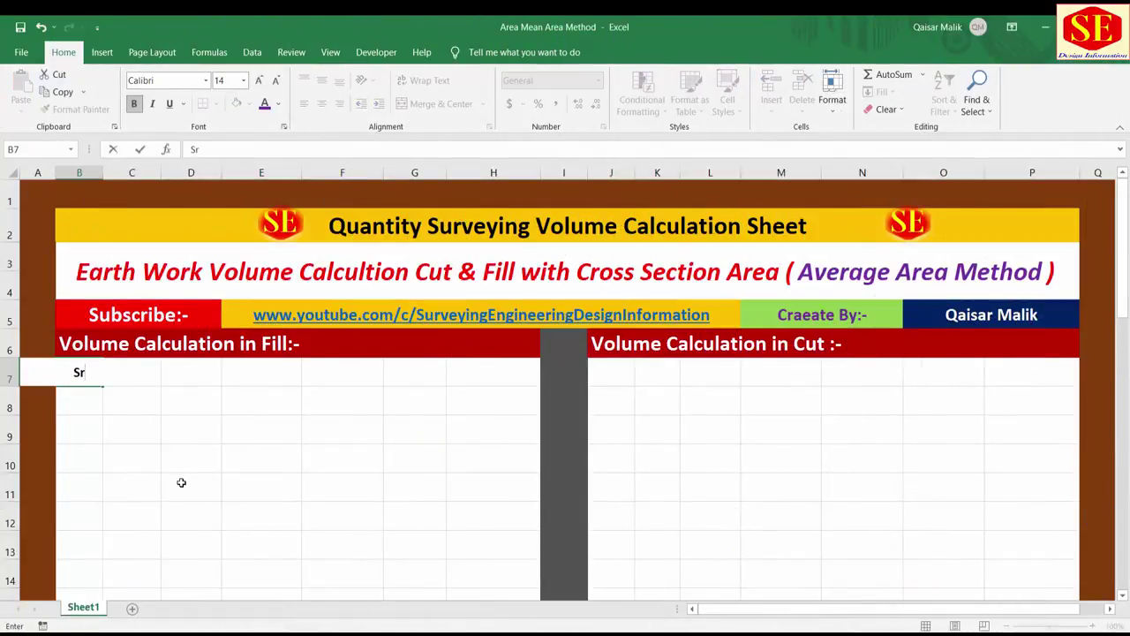
pyautogui.write('No')
pyautogui.press('Up')
pyautogui.press('Up')
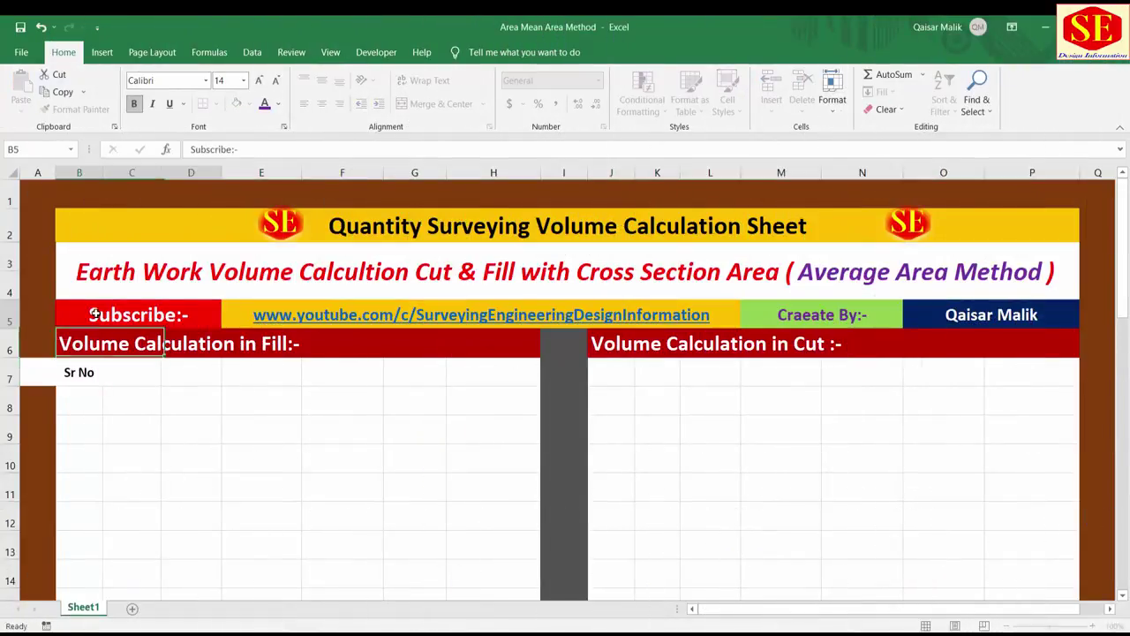
pyautogui.click(143, 373)
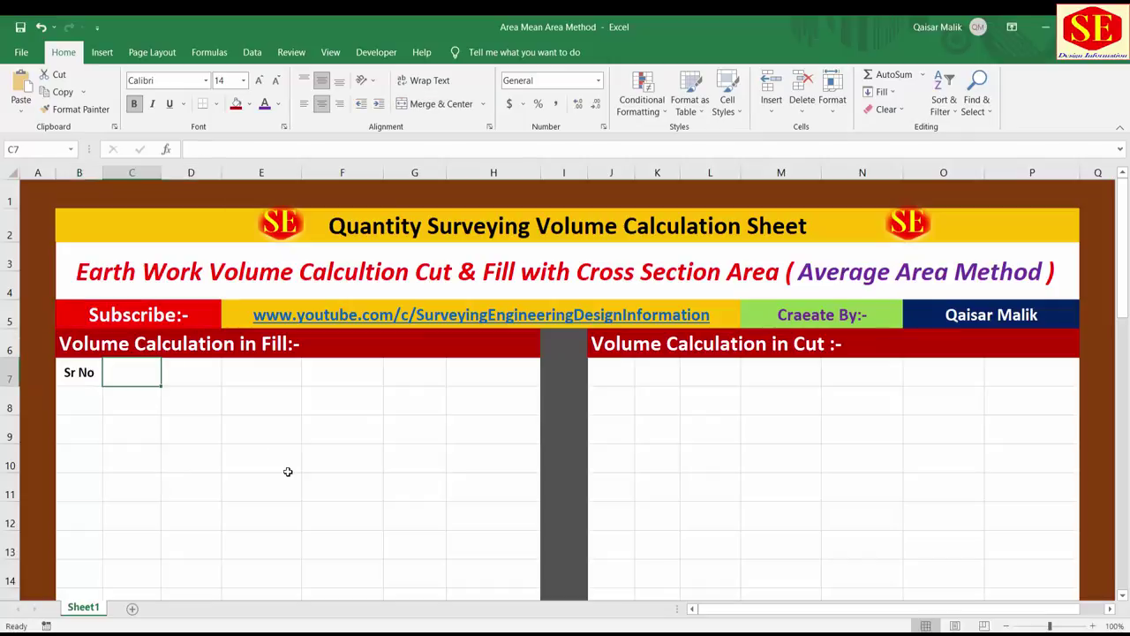
pyautogui.write('Statio')
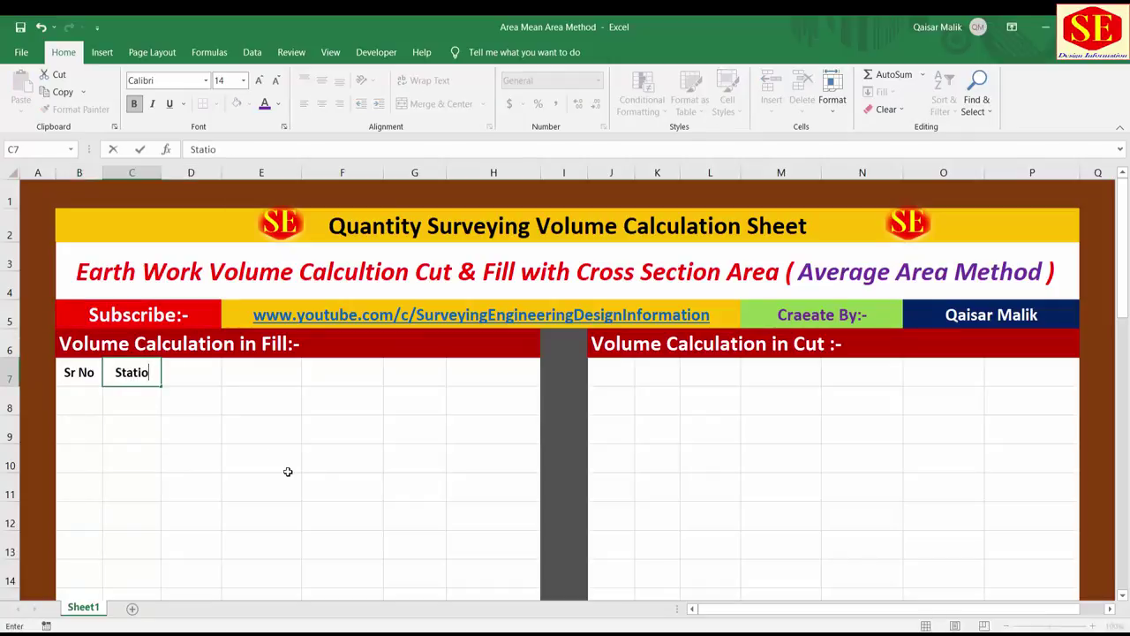
pyautogui.write('n (RD')
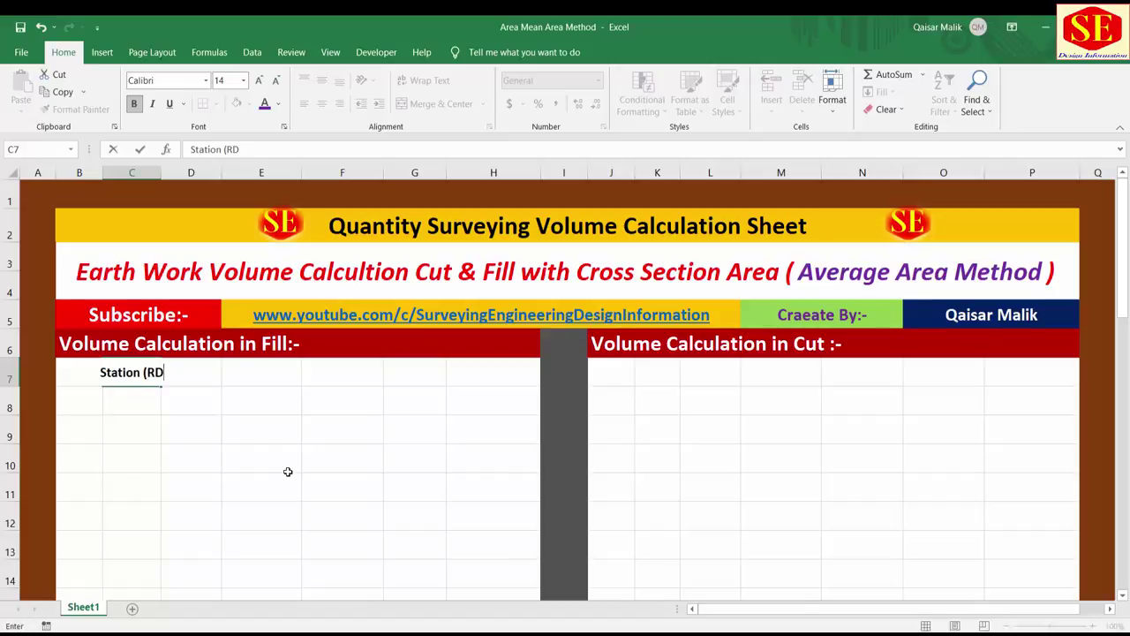
pyautogui.write(')')
pyautogui.click(230, 468)
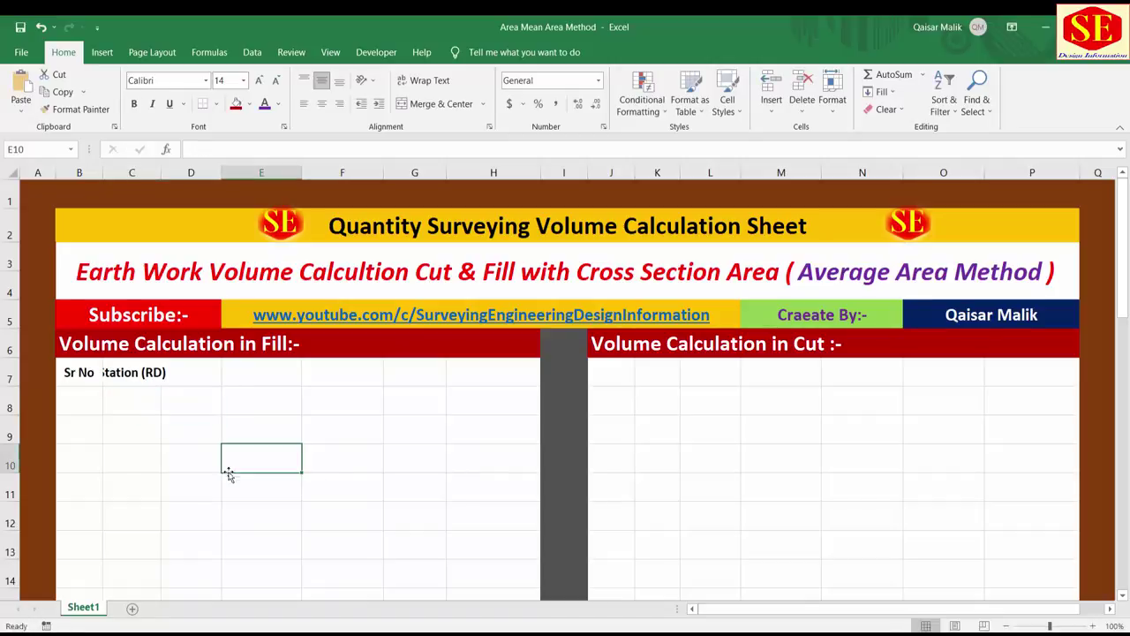
pyautogui.click(202, 374)
pyautogui.click(148, 370)
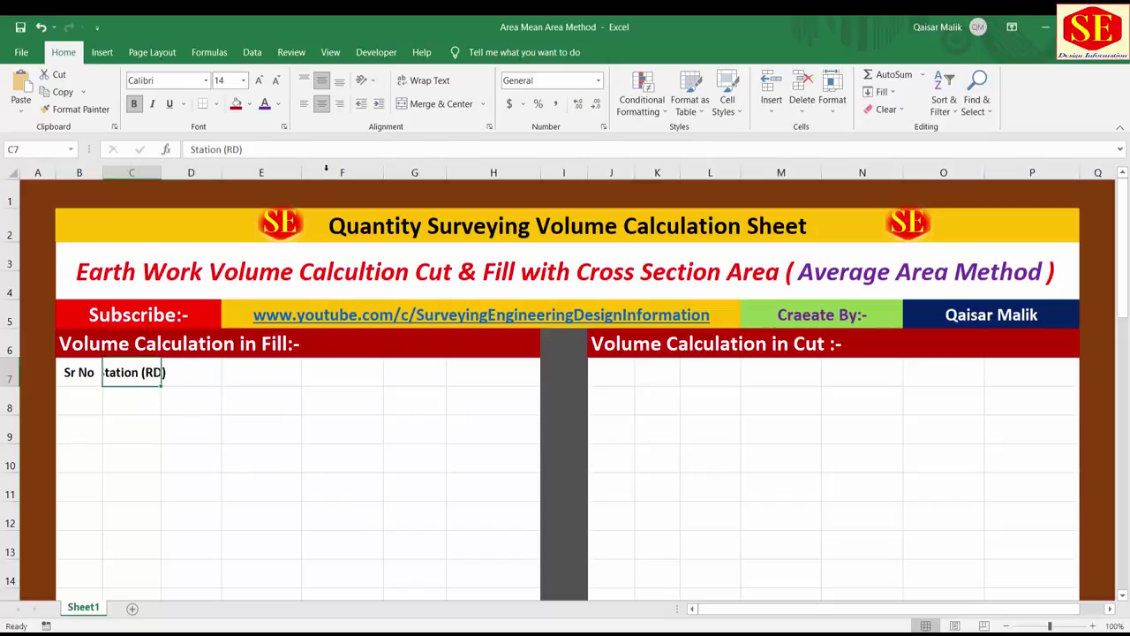
pyautogui.click(419, 86)
pyautogui.click(182, 375)
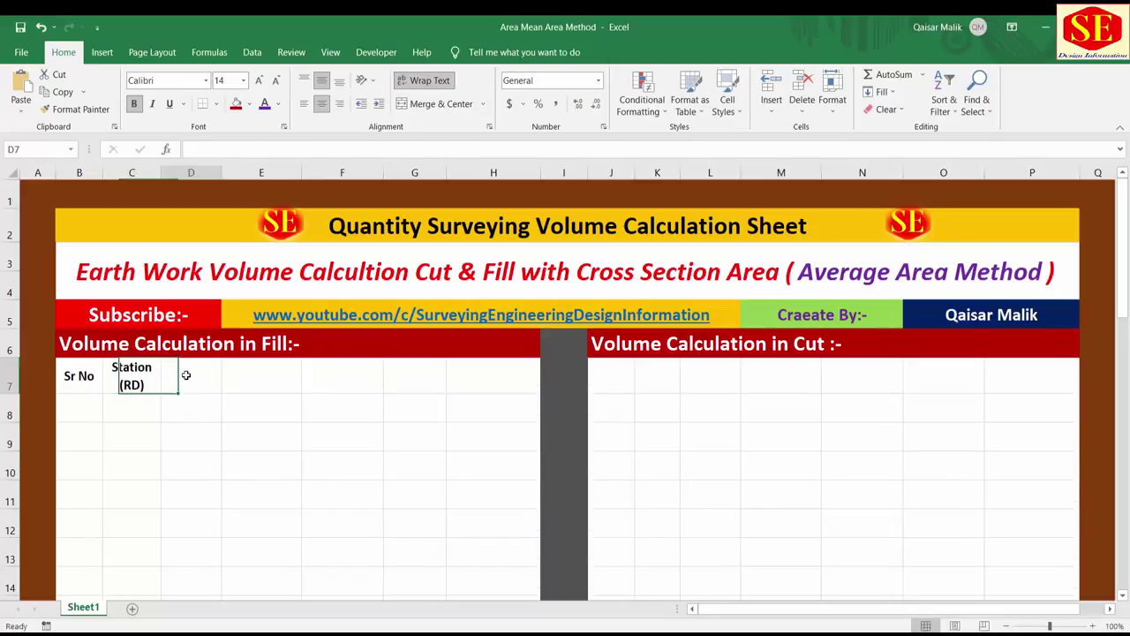
# Step: Add the headings Distance, Cross Section Area, Average Area, Volume and Remarks in D7:H7
pyautogui.write('Di')
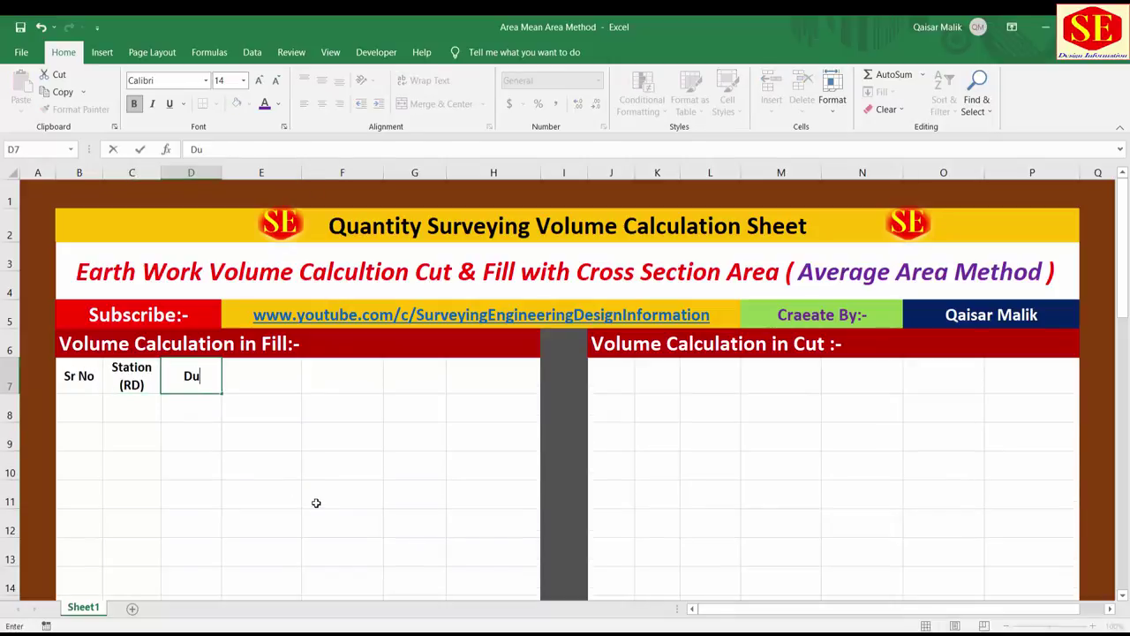
pyautogui.write('sta')
pyautogui.write('nce')
pyautogui.click(265, 382)
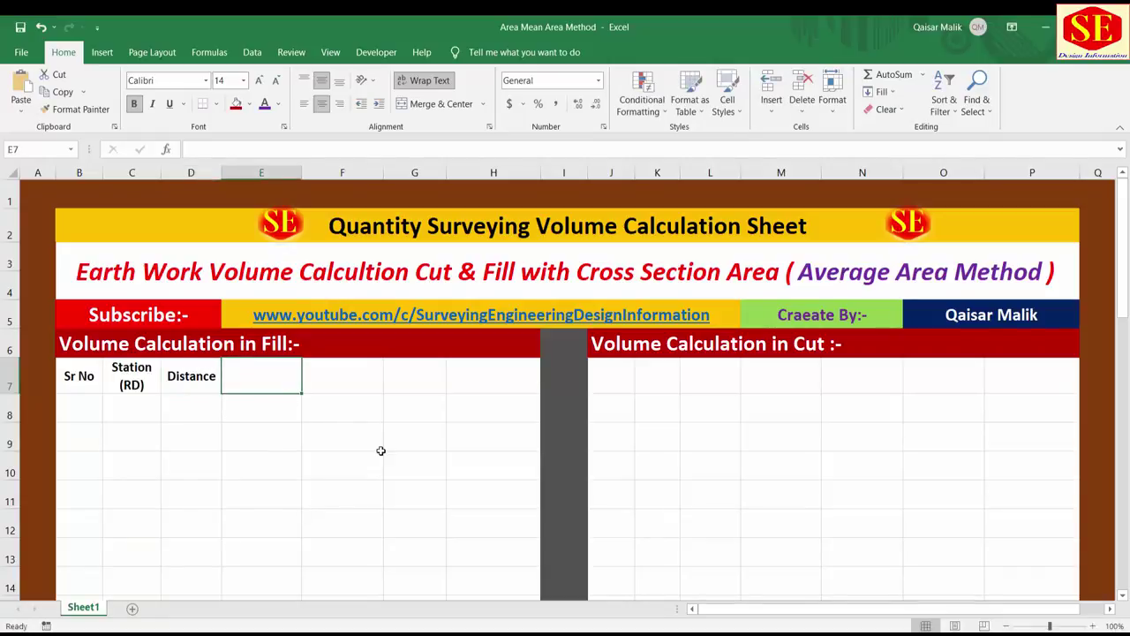
pyautogui.write('Cro')
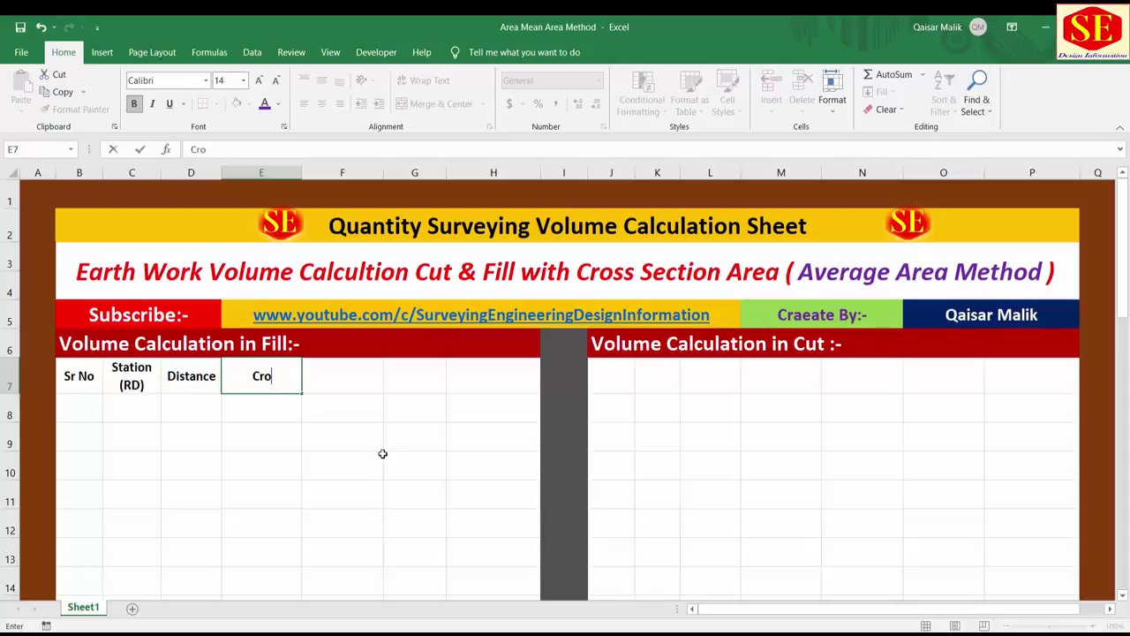
pyautogui.write('ss Sect')
pyautogui.write('ion Area')
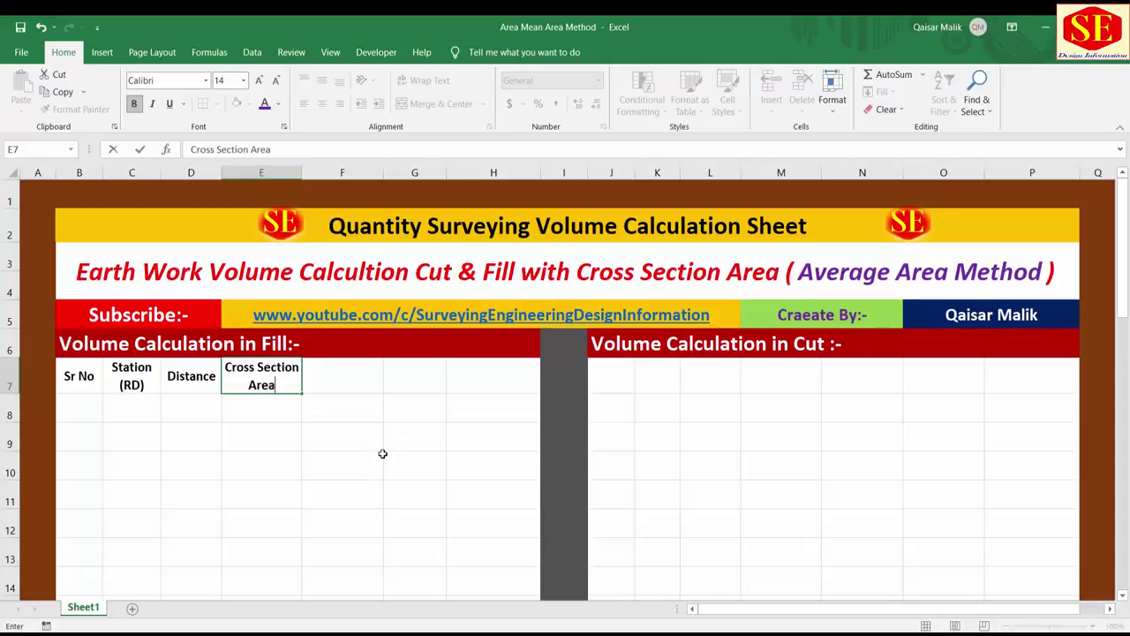
pyautogui.click(342, 372)
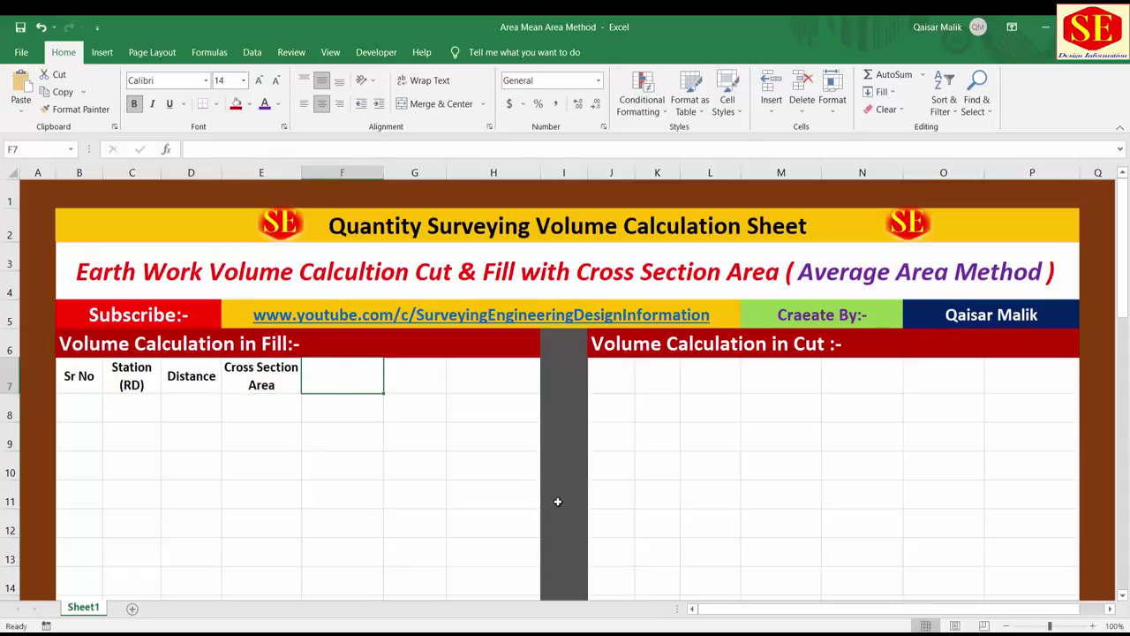
pyautogui.write('Aver')
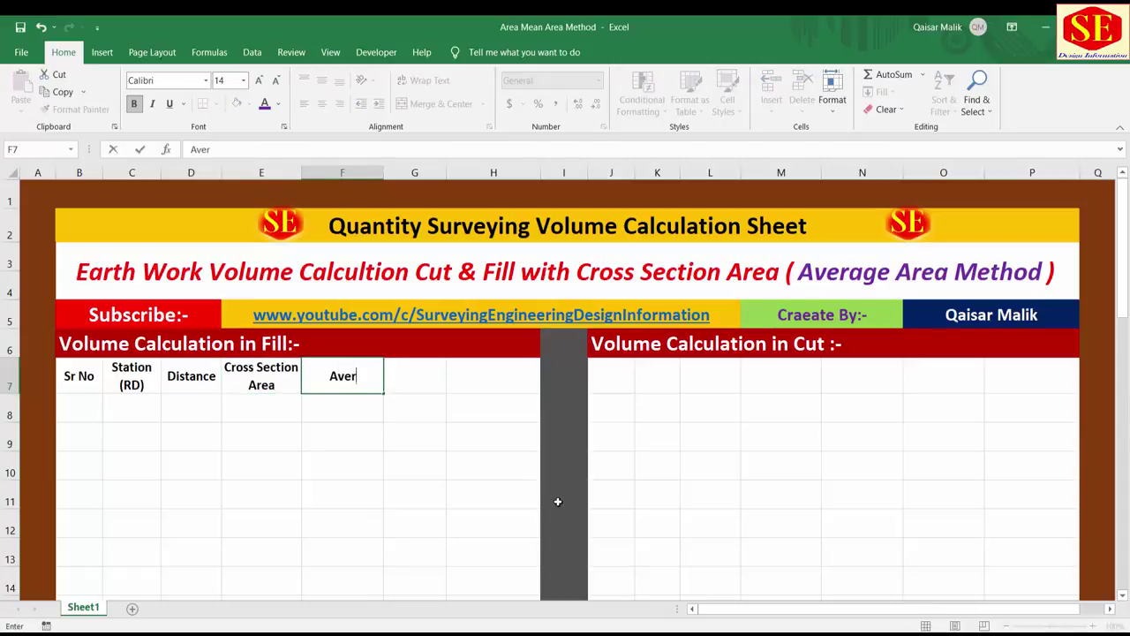
pyautogui.write('age A')
pyautogui.write('rea')
pyautogui.press('Return')
pyautogui.click(424, 489)
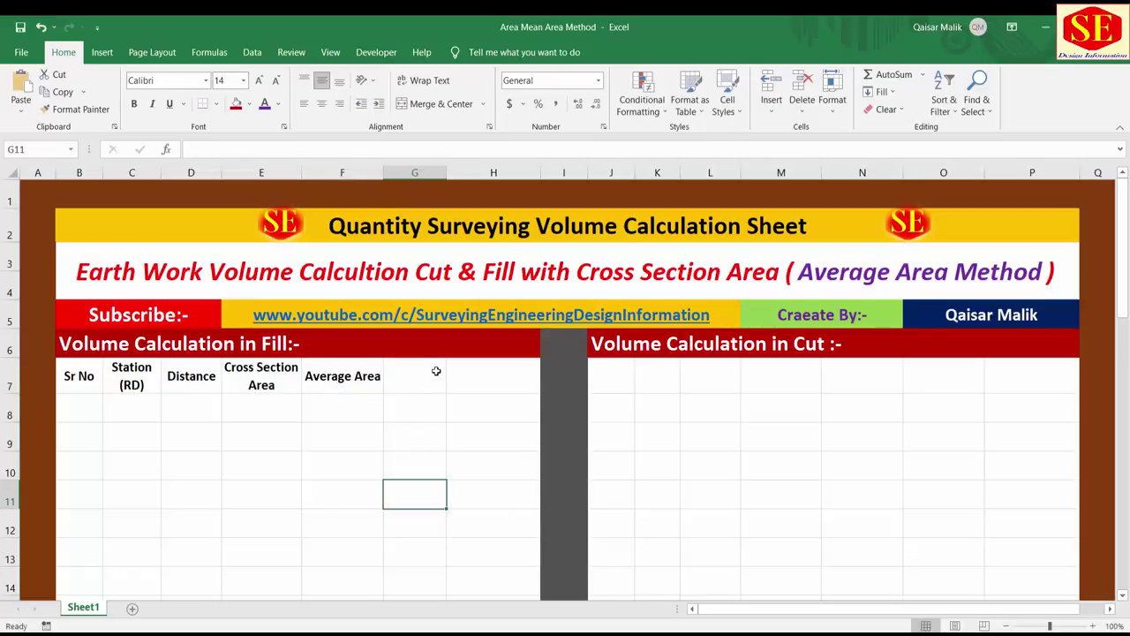
pyautogui.click(434, 375)
pyautogui.write('Vol')
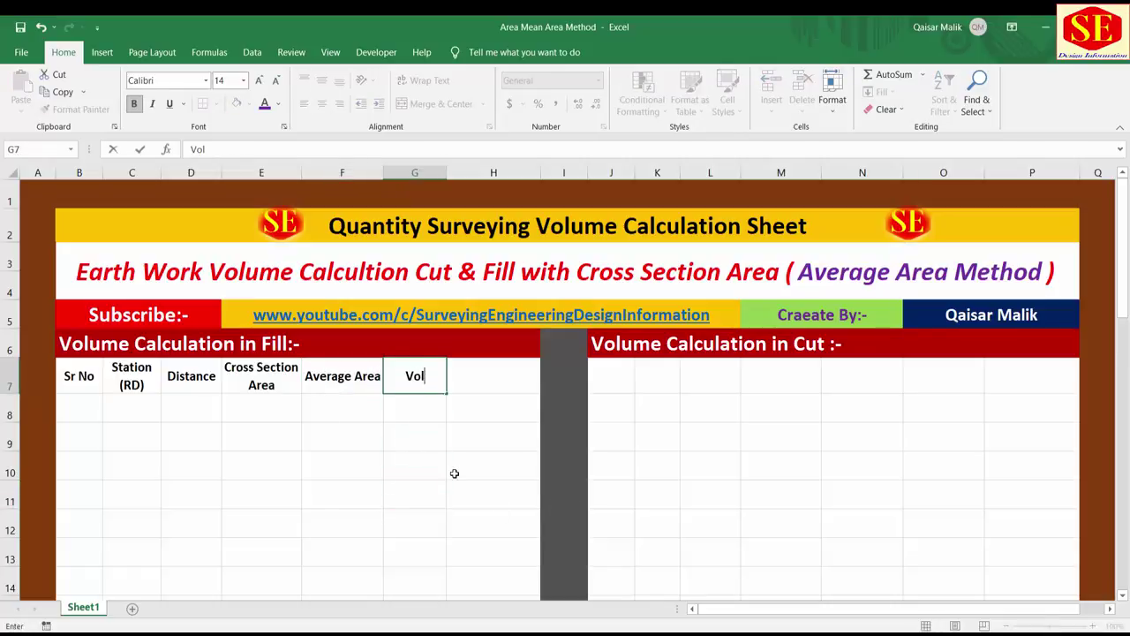
pyautogui.write('ume')
pyautogui.press('Tab')
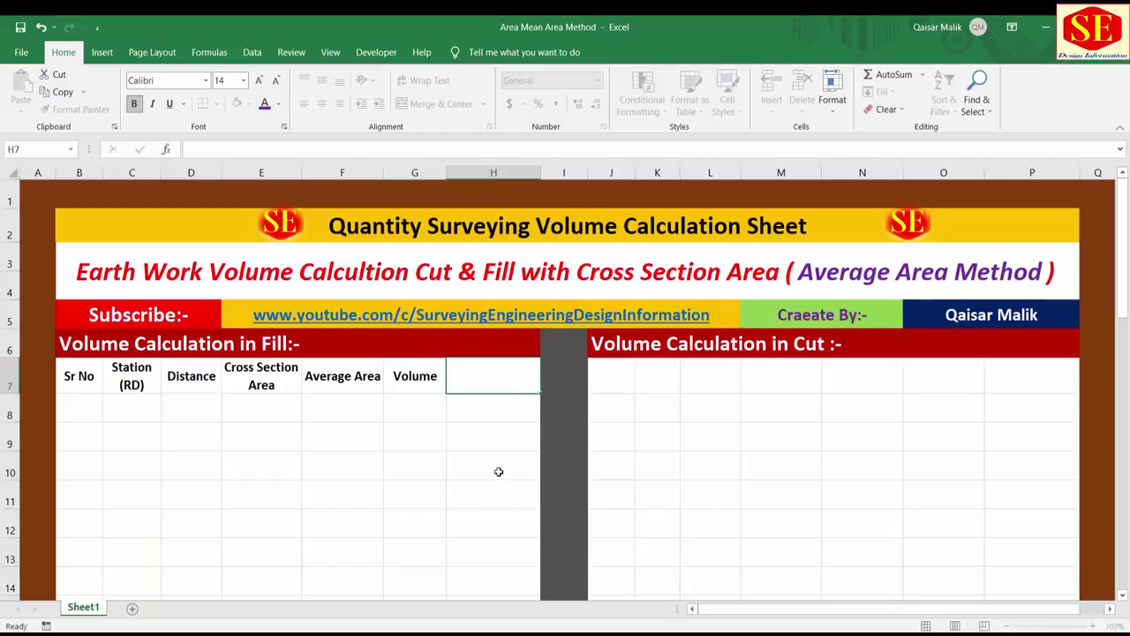
pyautogui.write('Rema')
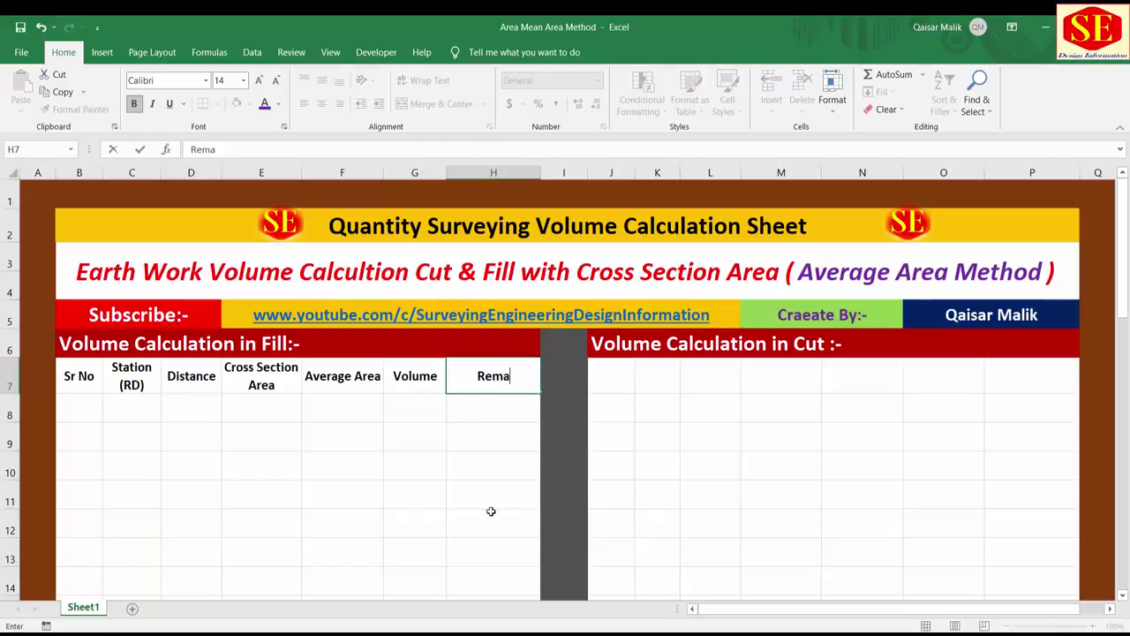
pyautogui.write('rks')
pyautogui.click(247, 512)
# Step: Review each new heading from Sr No through Volume
pyautogui.click(93, 380)
pyautogui.click(153, 386)
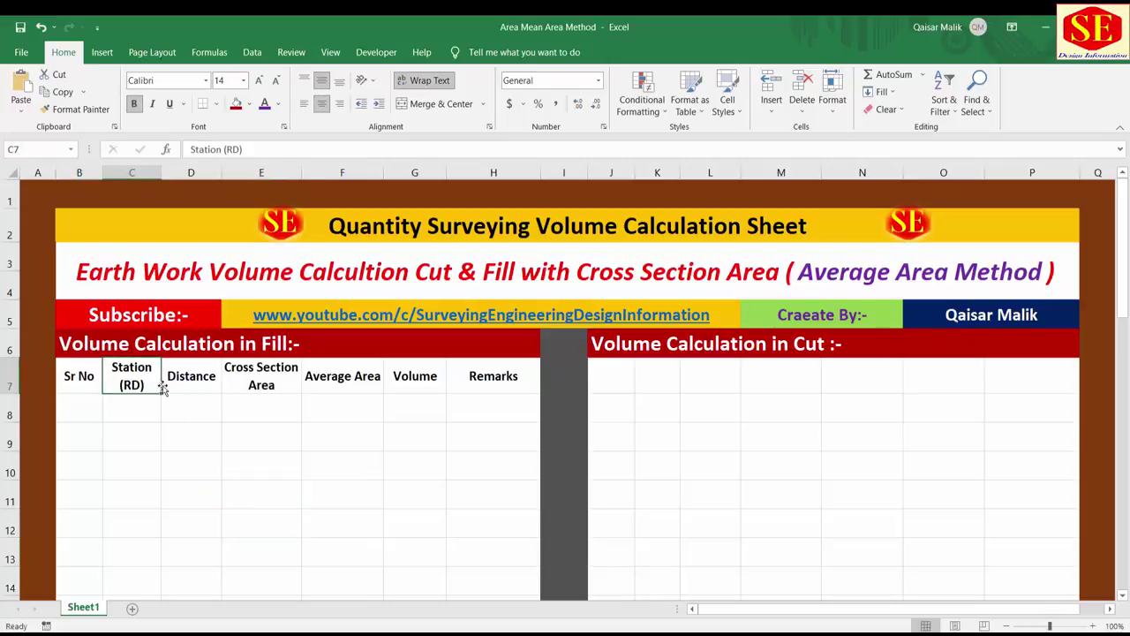
pyautogui.click(203, 384)
pyautogui.click(282, 387)
pyautogui.click(364, 380)
pyautogui.click(407, 382)
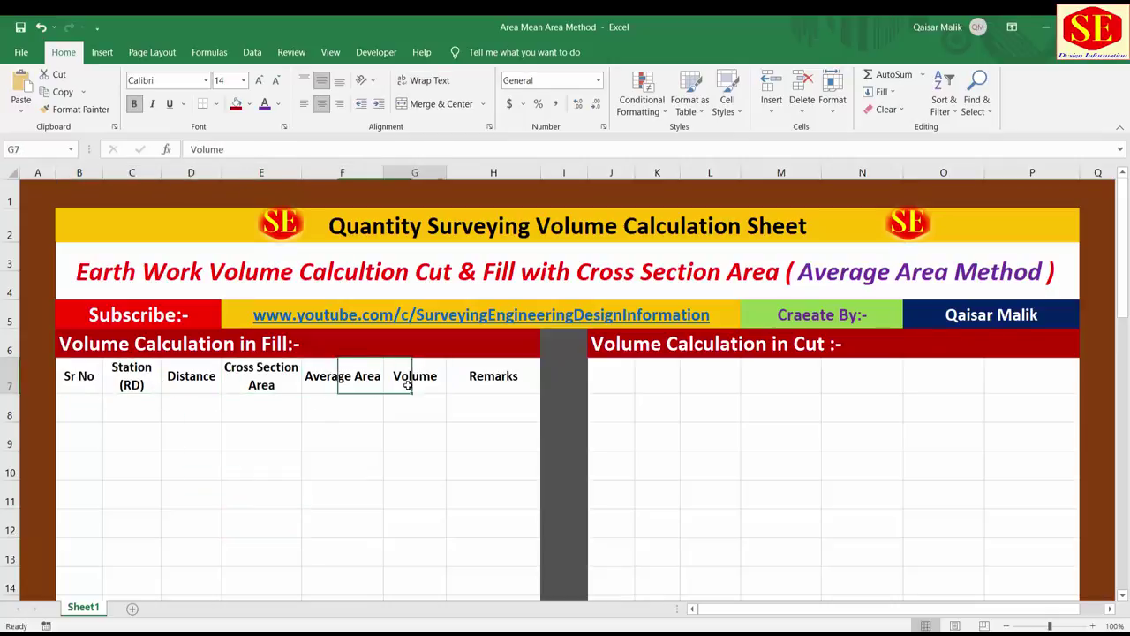
pyautogui.click(423, 413)
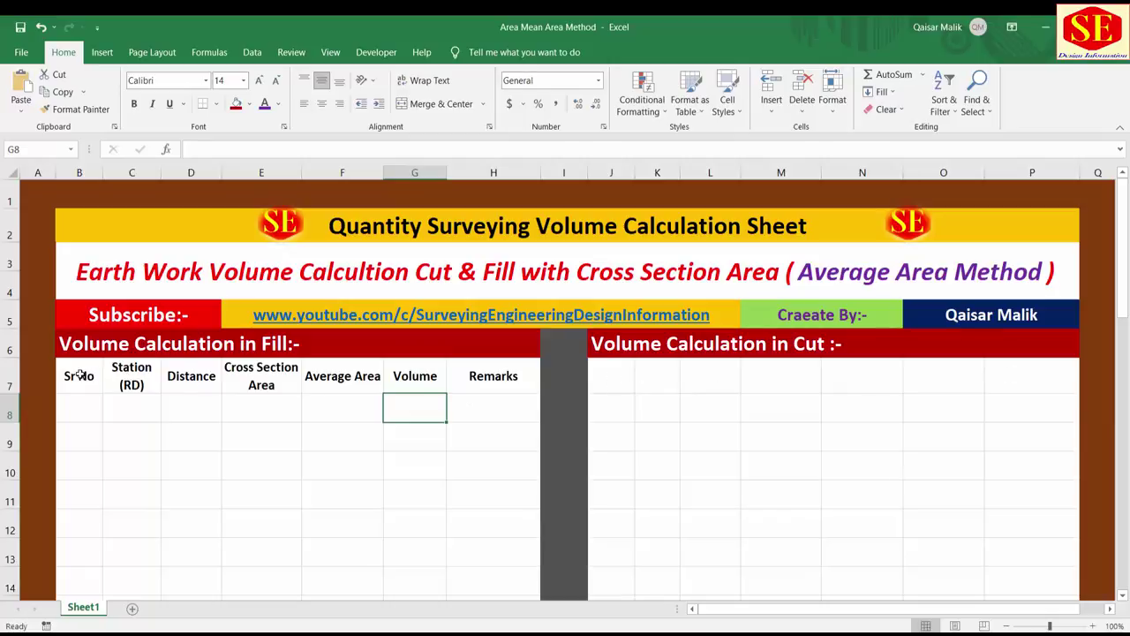
# Step: Copy the header row B7:H7 and paste it into the Cut table at J7
pyautogui.moveTo(96, 377); pyautogui.dragTo(479, 376)
pyautogui.rightClick(478, 376)
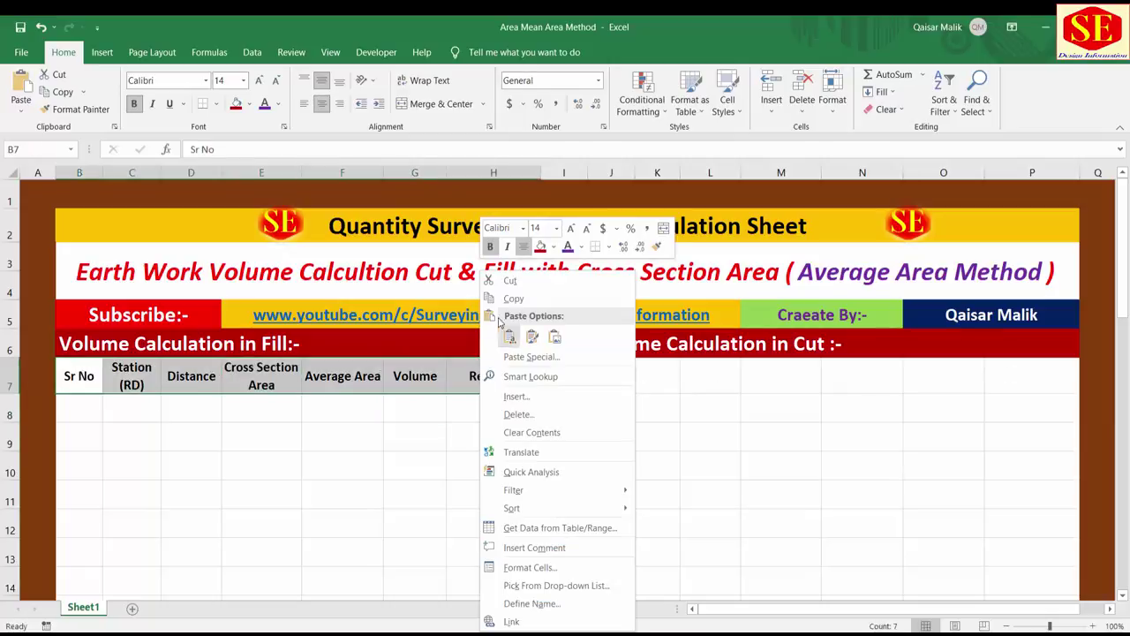
pyautogui.click(505, 301)
pyautogui.click(624, 376)
pyautogui.rightClick(624, 376)
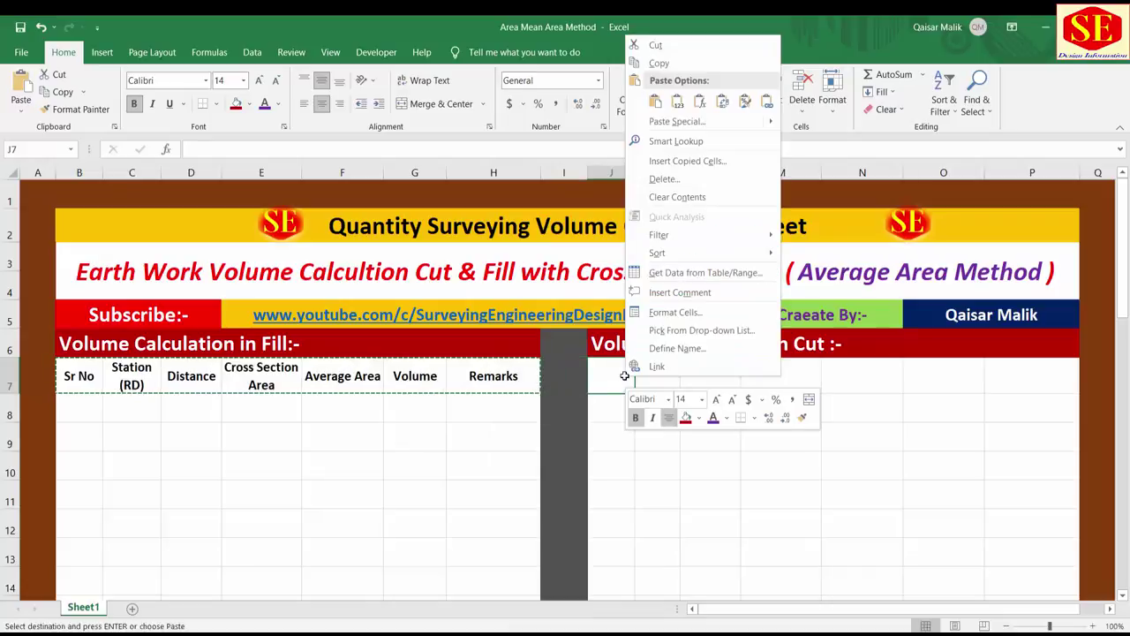
pyautogui.click(664, 104)
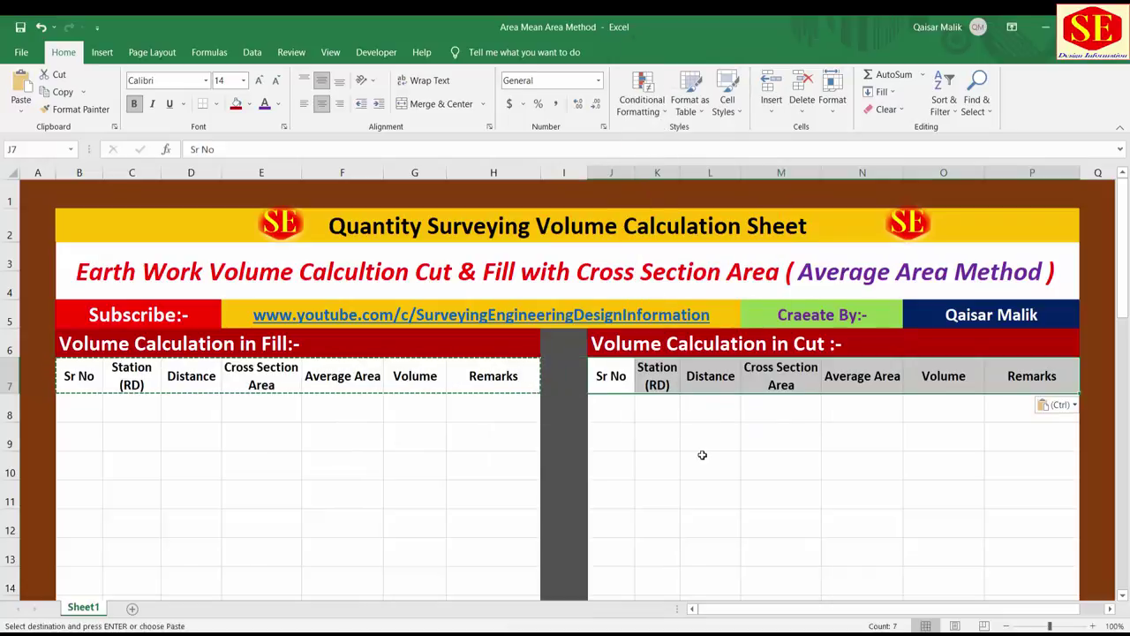
pyautogui.click(706, 464)
# Step: Inspect cells in both tables below the header row
pyautogui.click(262, 376)
pyautogui.click(345, 465)
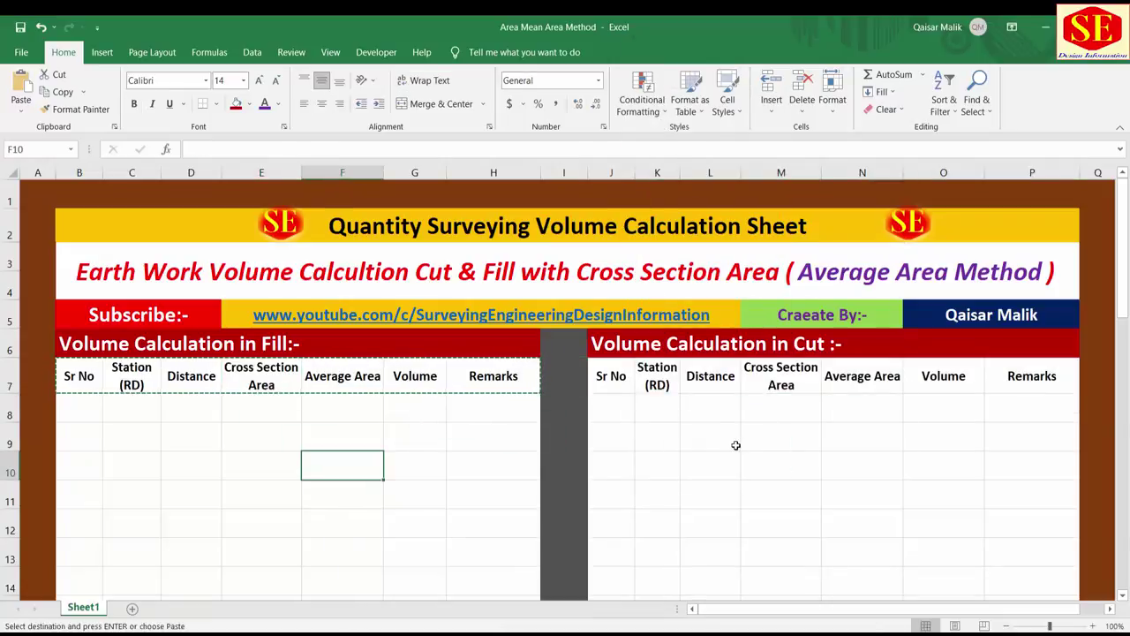
pyautogui.click(706, 464)
pyautogui.click(565, 466)
pyautogui.moveTo(677, 469); pyautogui.dragTo(669, 345)
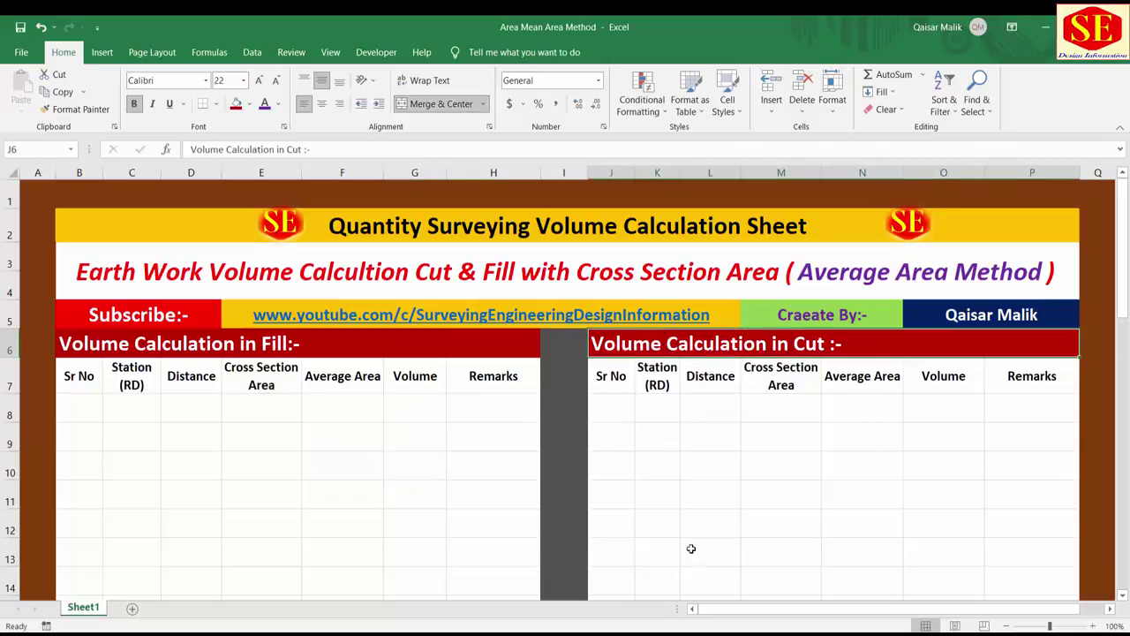
pyautogui.click(287, 343)
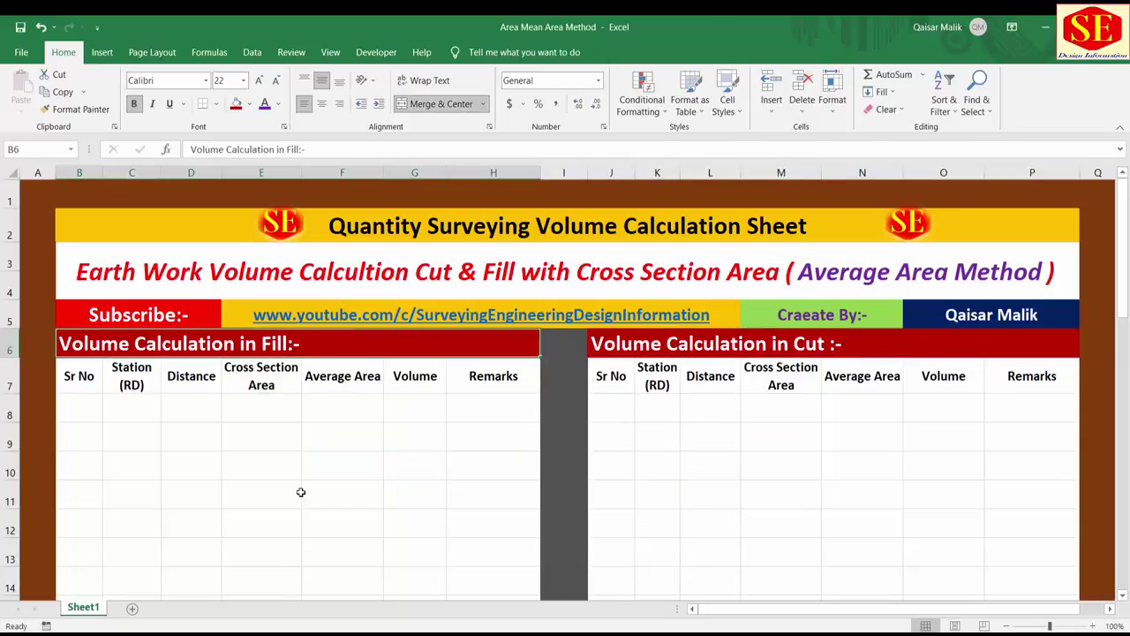
pyautogui.scroll(-1, 300, 488)
pyautogui.scroll(1, 280, 329)
pyautogui.click(91, 412)
pyautogui.click(145, 405)
pyautogui.click(172, 405)
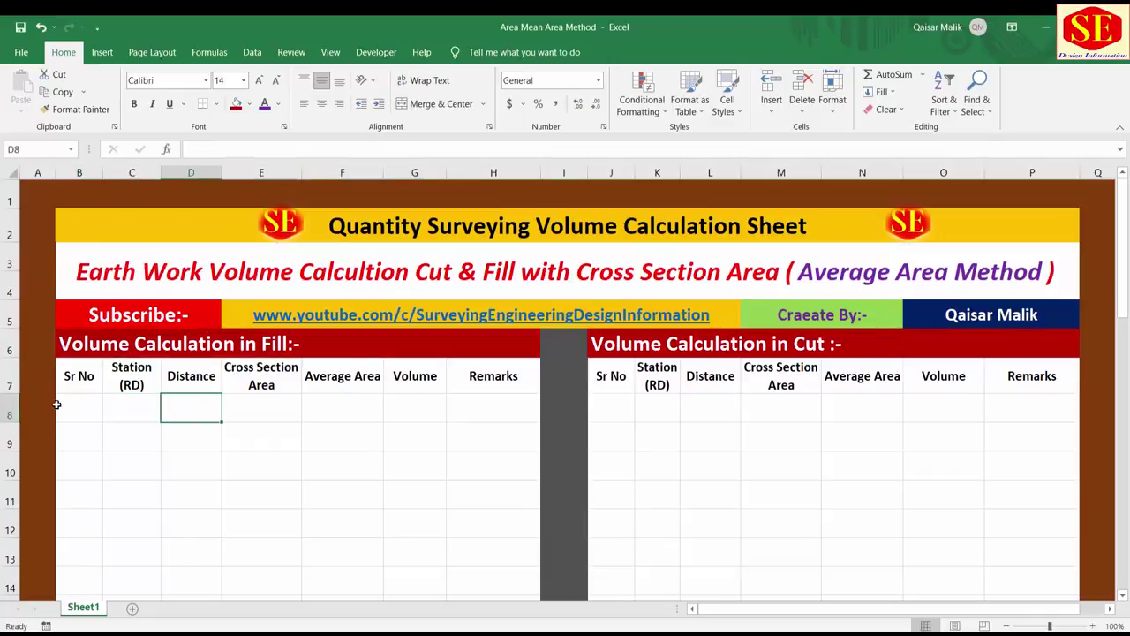
pyautogui.click(126, 406)
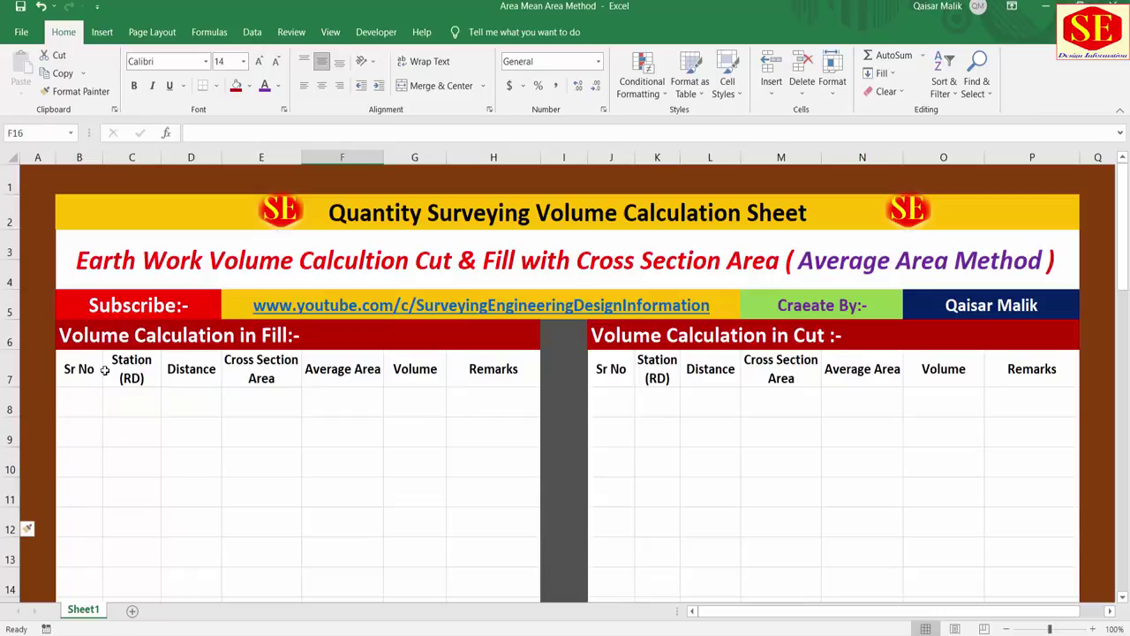
# Step: Give the Fill table B7:H24 an outline border and inside grid lines
pyautogui.moveTo(72, 370); pyautogui.dragTo(527, 602)
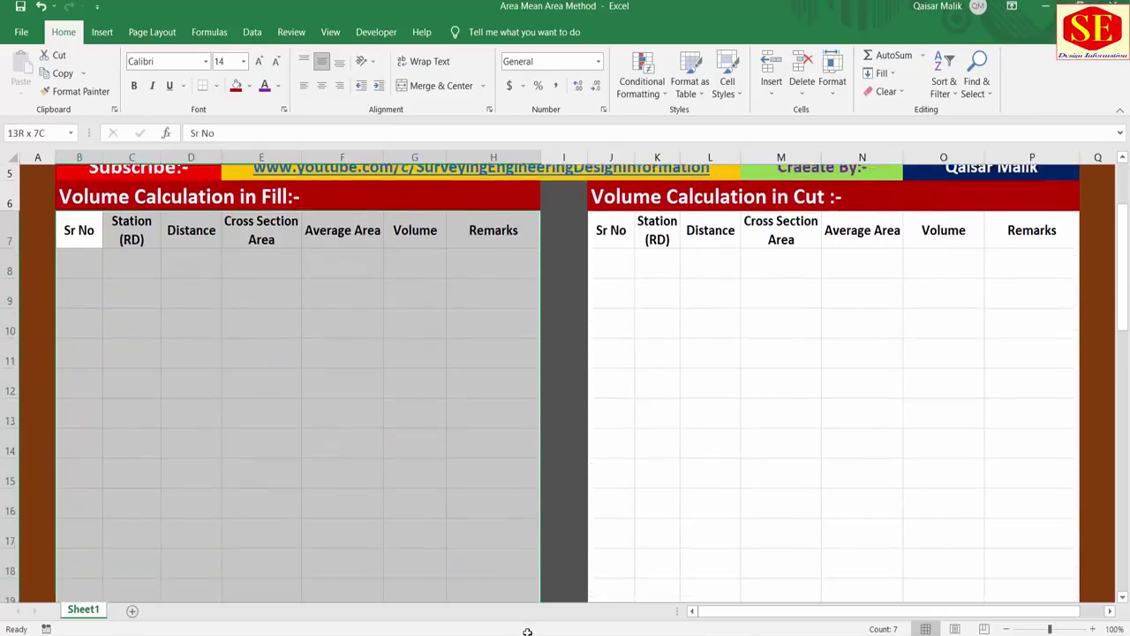
pyautogui.moveTo(527, 601); pyautogui.dragTo(519, 425)
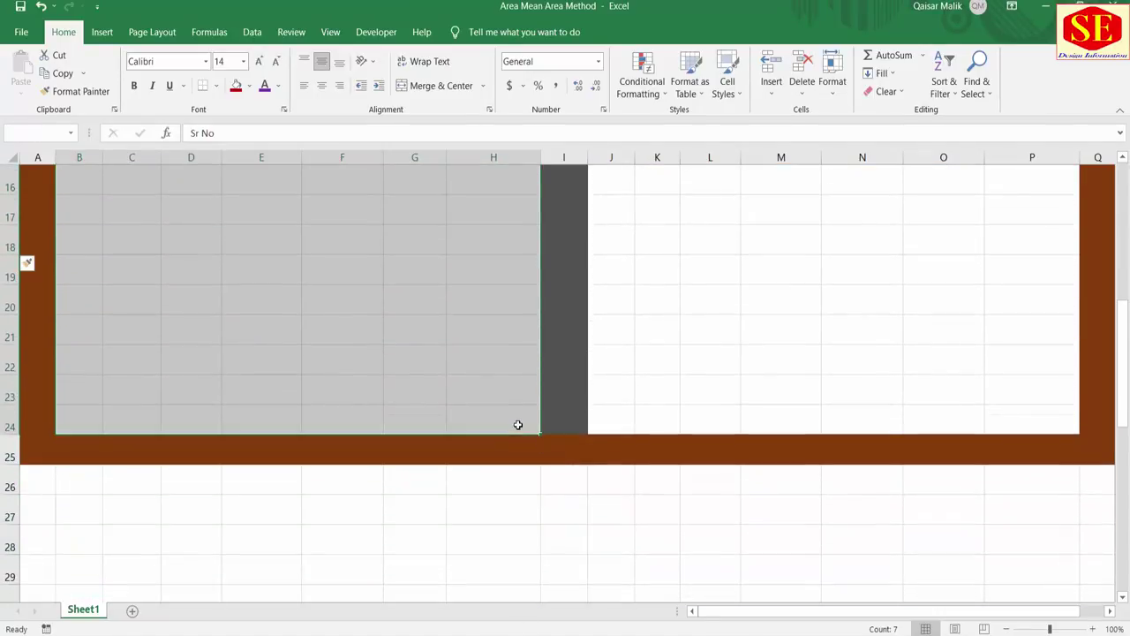
pyautogui.rightClick(459, 409)
pyautogui.click(508, 343)
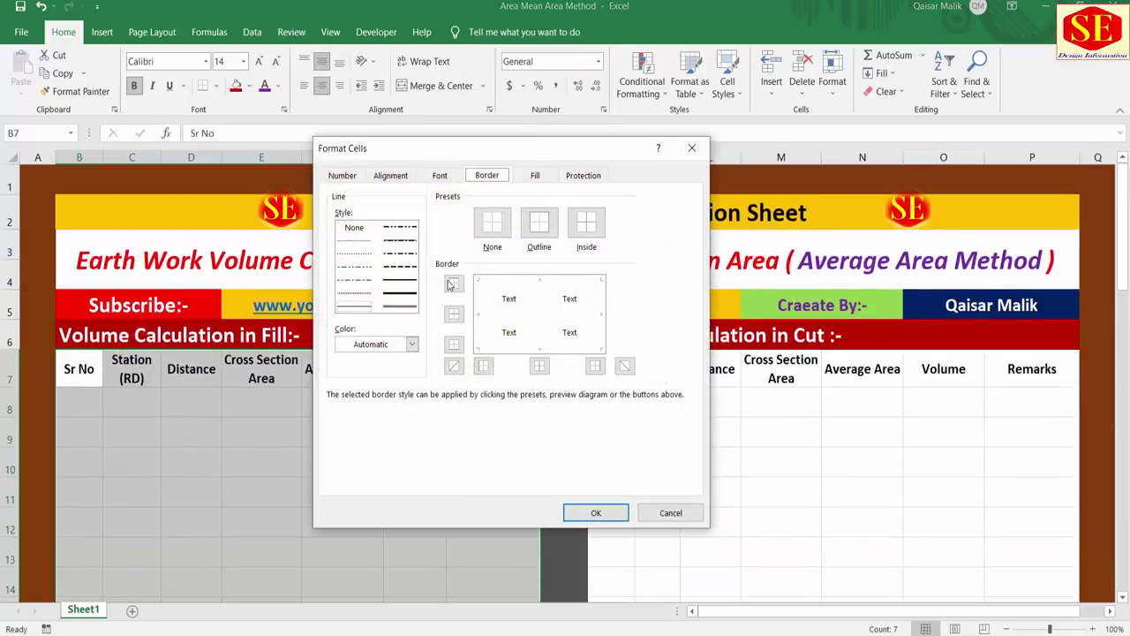
pyautogui.click(399, 307)
pyautogui.click(538, 229)
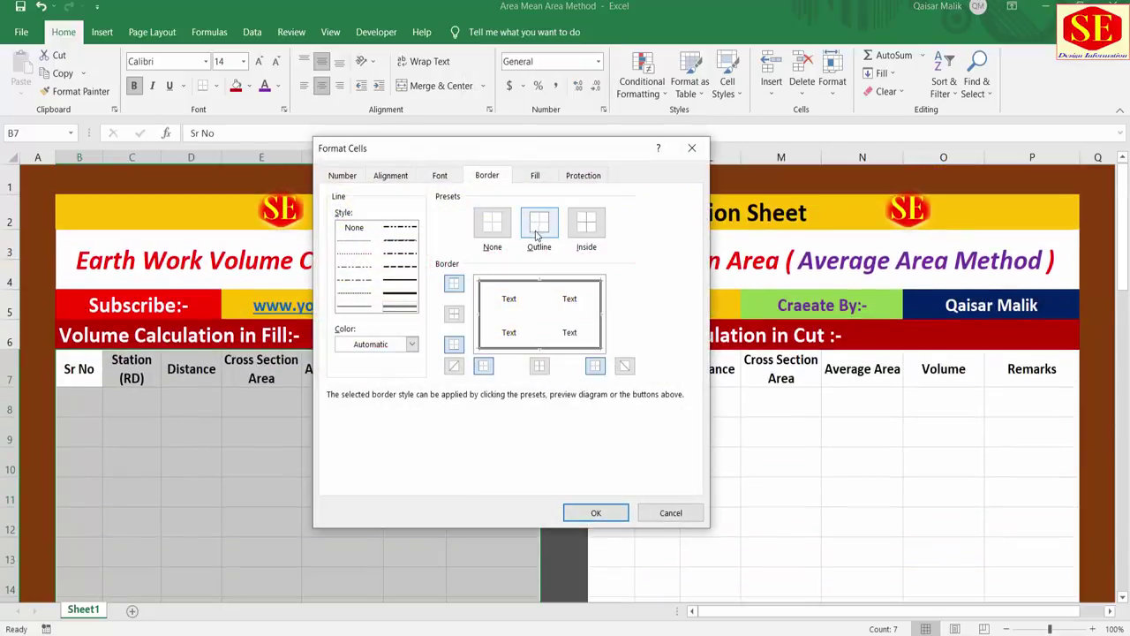
pyautogui.click(587, 226)
pyautogui.click(600, 514)
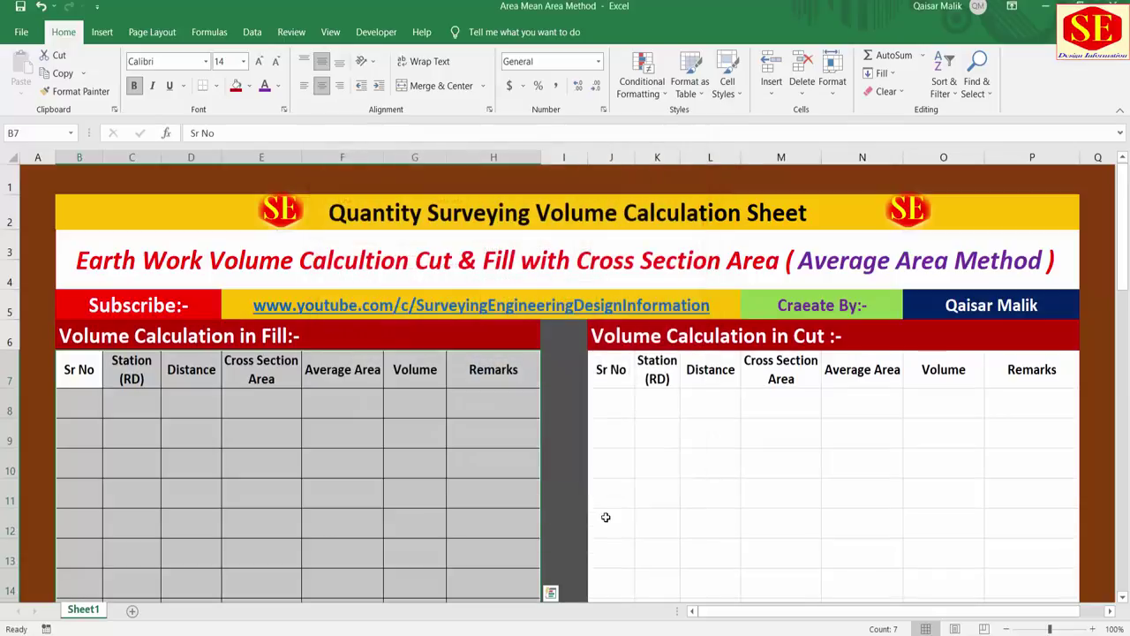
pyautogui.click(398, 510)
# Step: Give the Cut table J7:P24 the same outline border and inside grid lines
pyautogui.scroll(-5, 358, 401)
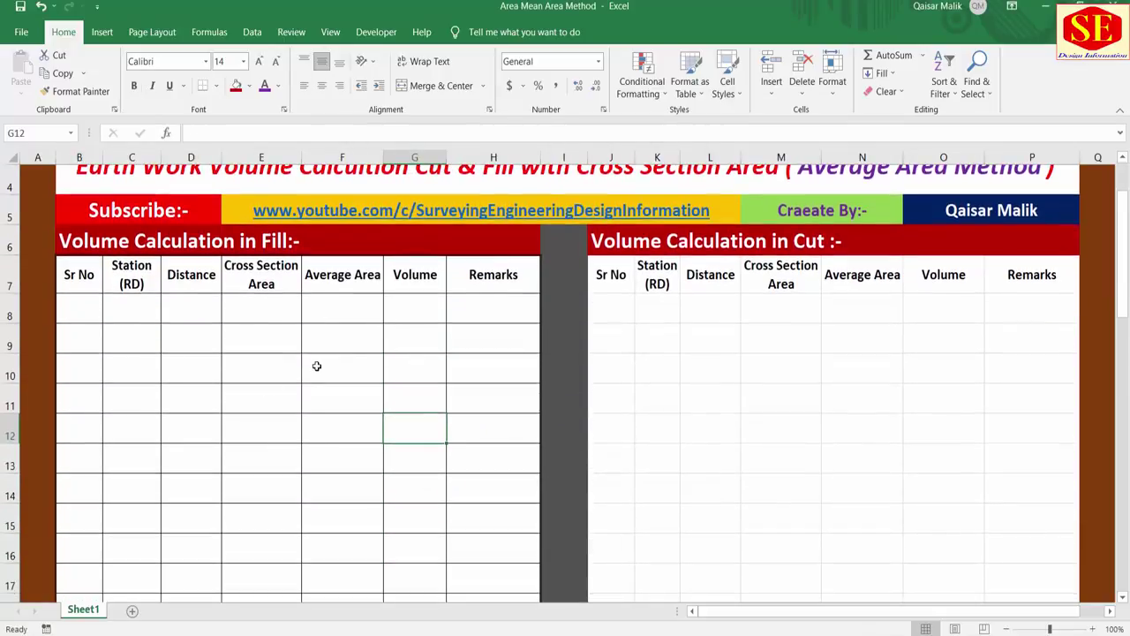
pyautogui.scroll(5, 521, 367)
pyautogui.moveTo(605, 371)
pyautogui.mouseDown()
pyautogui.moveTo(1049, 571)
pyautogui.moveTo(1027, 298)
pyautogui.mouseUp()
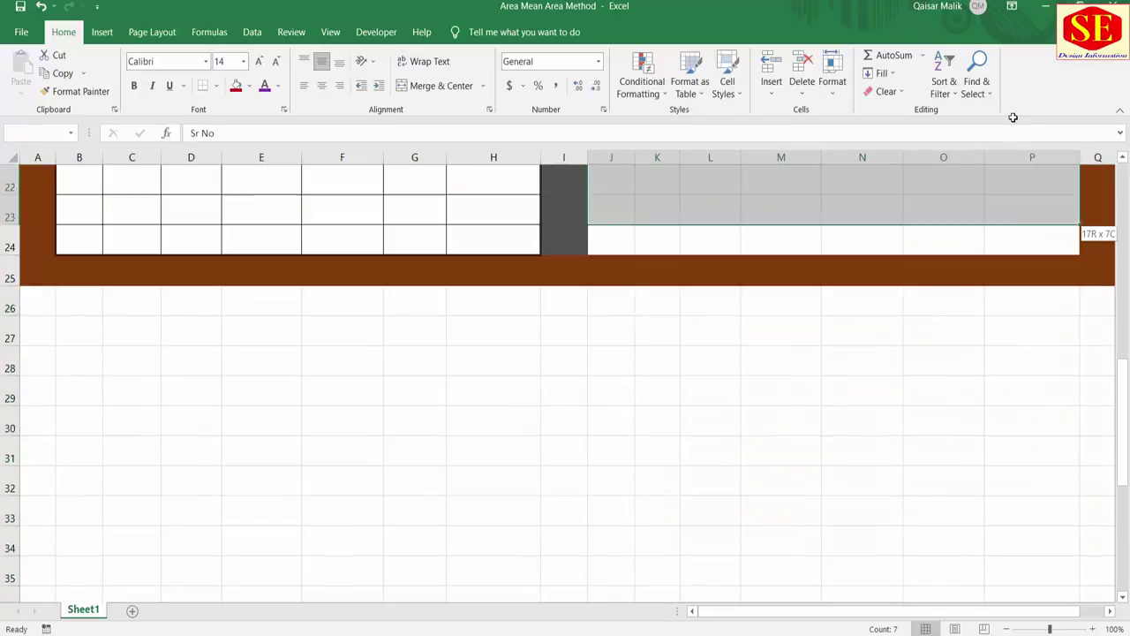
pyautogui.rightClick(1024, 297)
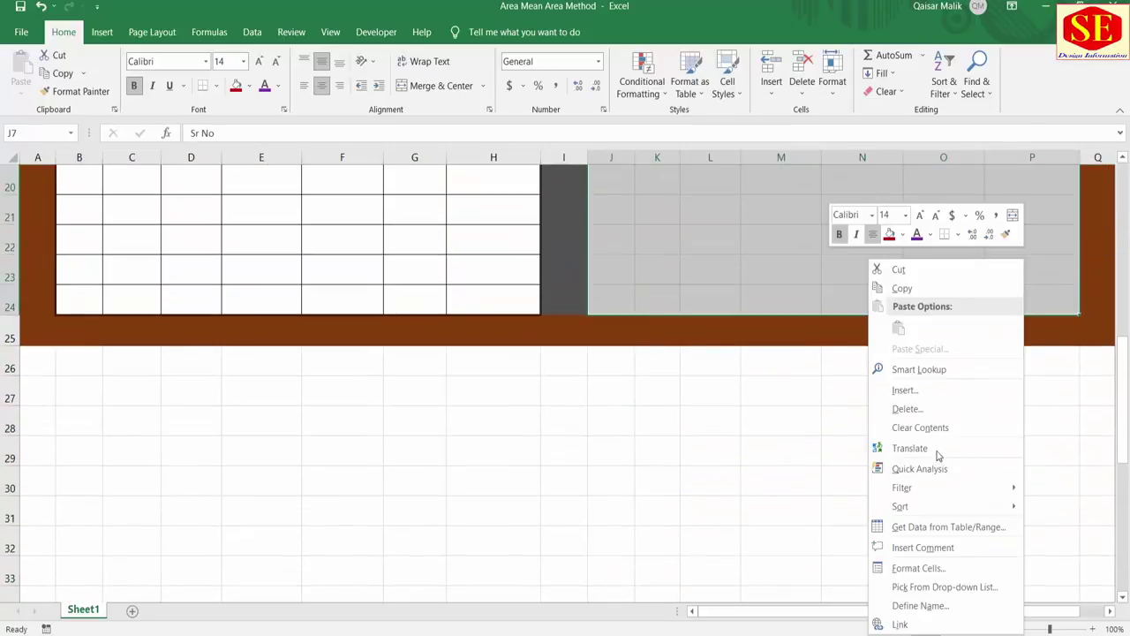
pyautogui.scroll(3, 934, 566)
pyautogui.scroll(3, 934, 567)
pyautogui.hotkey('ctrl', '1')
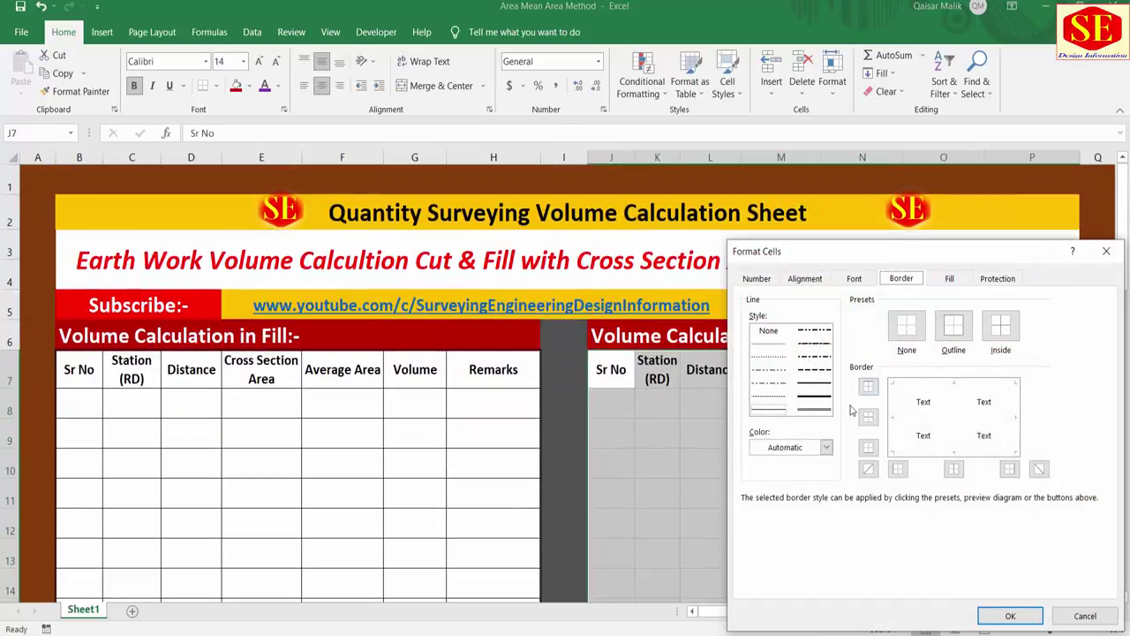
pyautogui.click(954, 326)
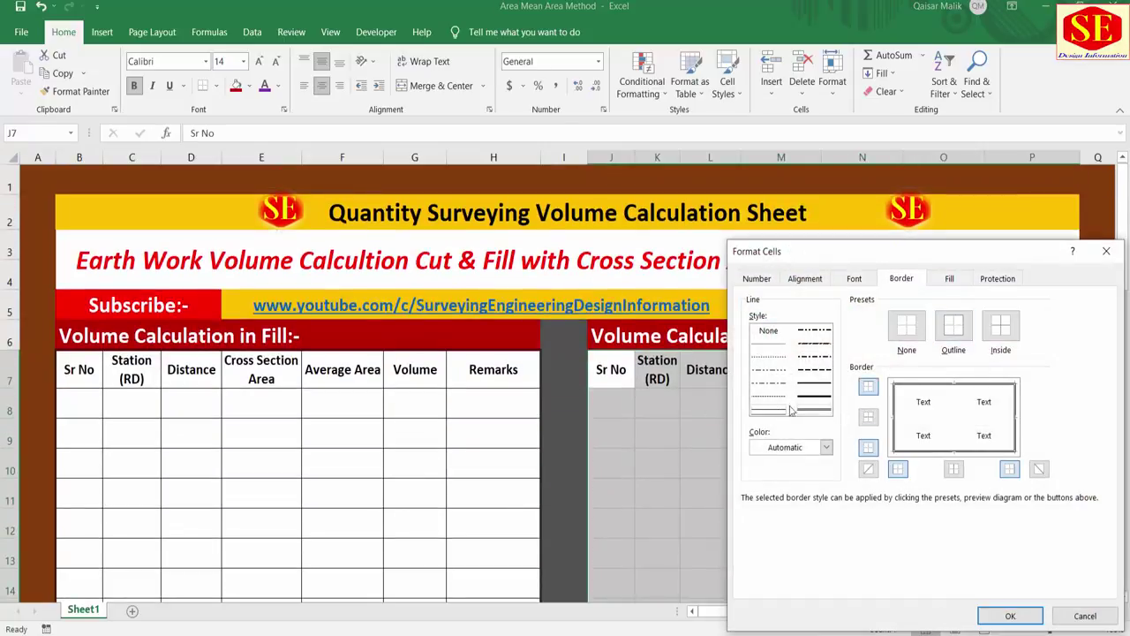
pyautogui.click(1001, 327)
pyautogui.click(1010, 615)
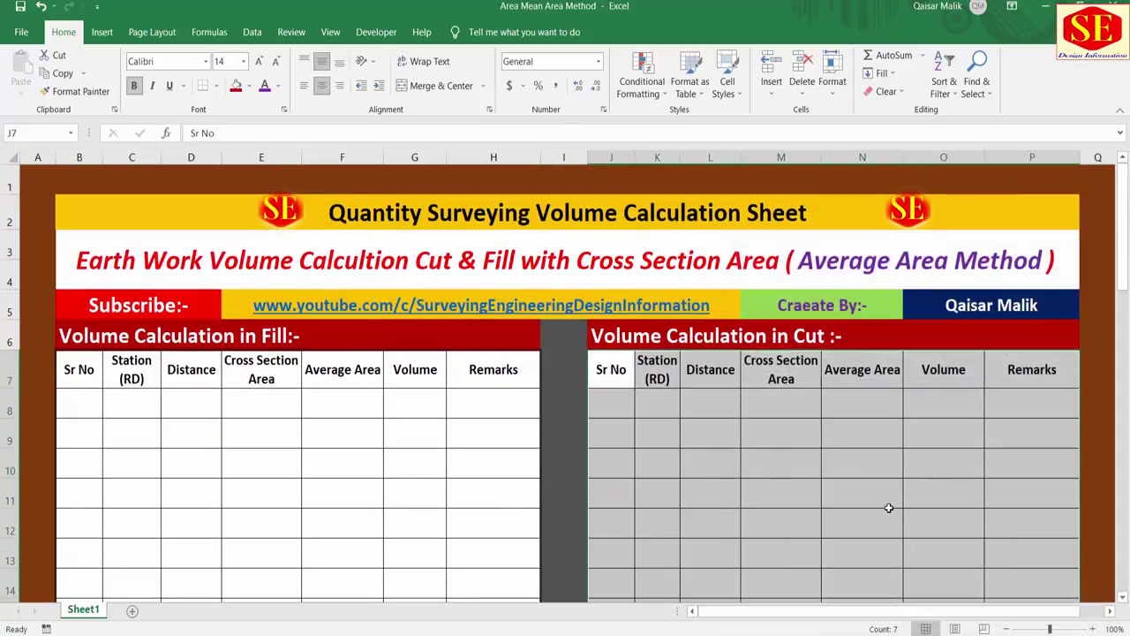
# Step: Enter 1, 2, 3 in B8:B10 and extend the Sr No series down to row 24
pyautogui.click(657, 448)
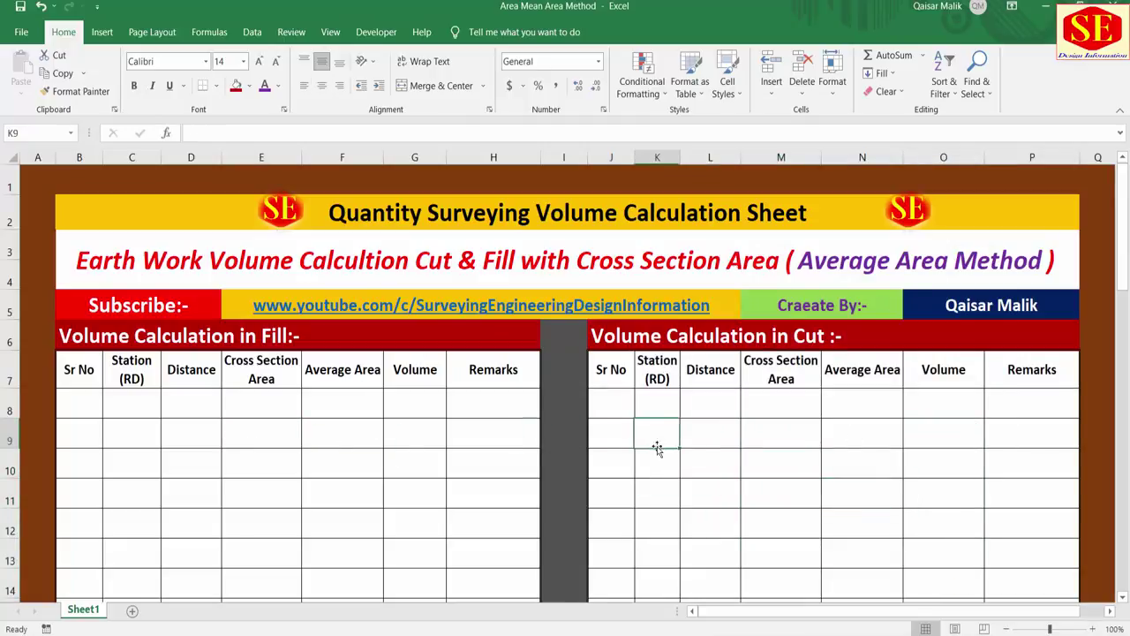
pyautogui.click(81, 402)
pyautogui.write('1')
pyautogui.press('Return')
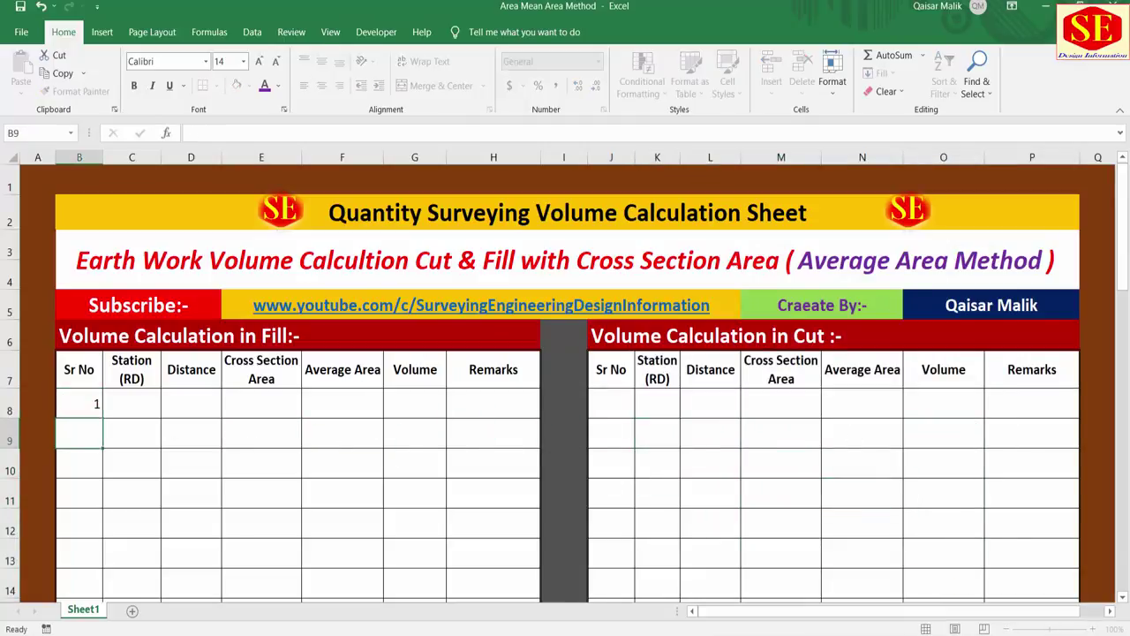
pyautogui.write('2')
pyautogui.press('Return')
pyautogui.write('3')
pyautogui.press('Return')
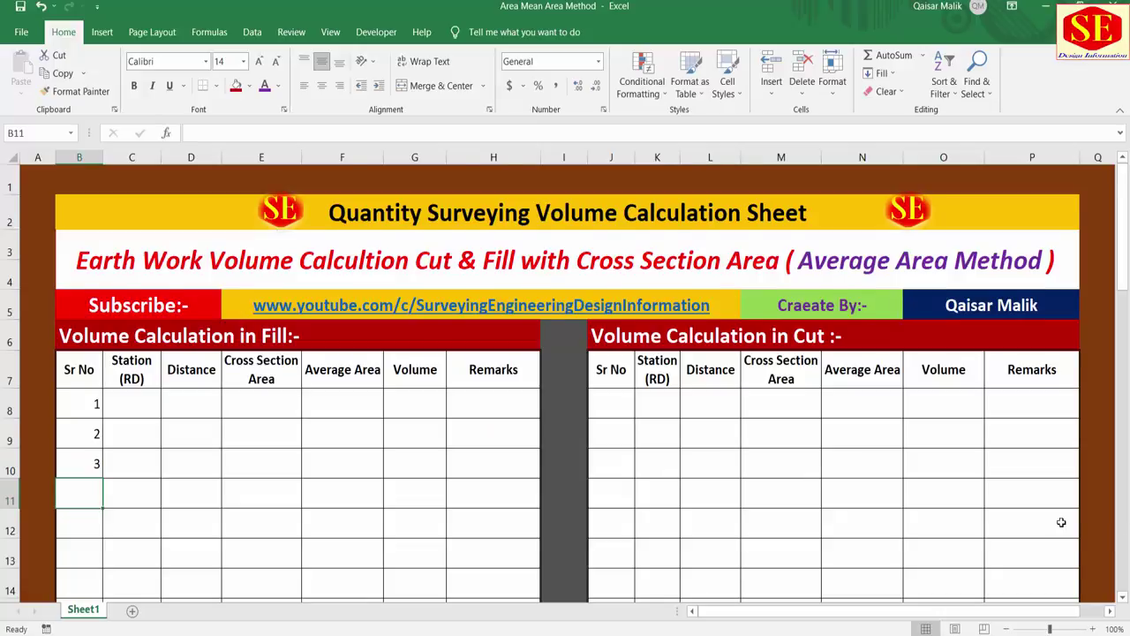
pyautogui.scroll(-1, 1061, 522)
pyautogui.moveTo(89, 334); pyautogui.dragTo(82, 593)
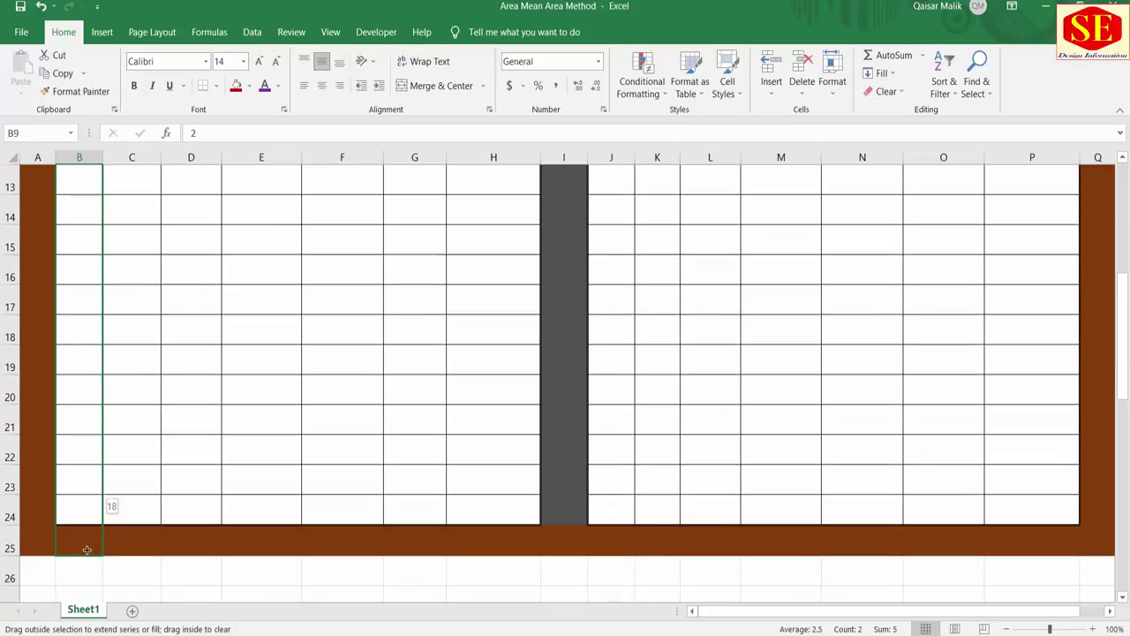
pyautogui.moveTo(82, 593); pyautogui.dragTo(84, 519)
pyautogui.scroll(3, 190, 485)
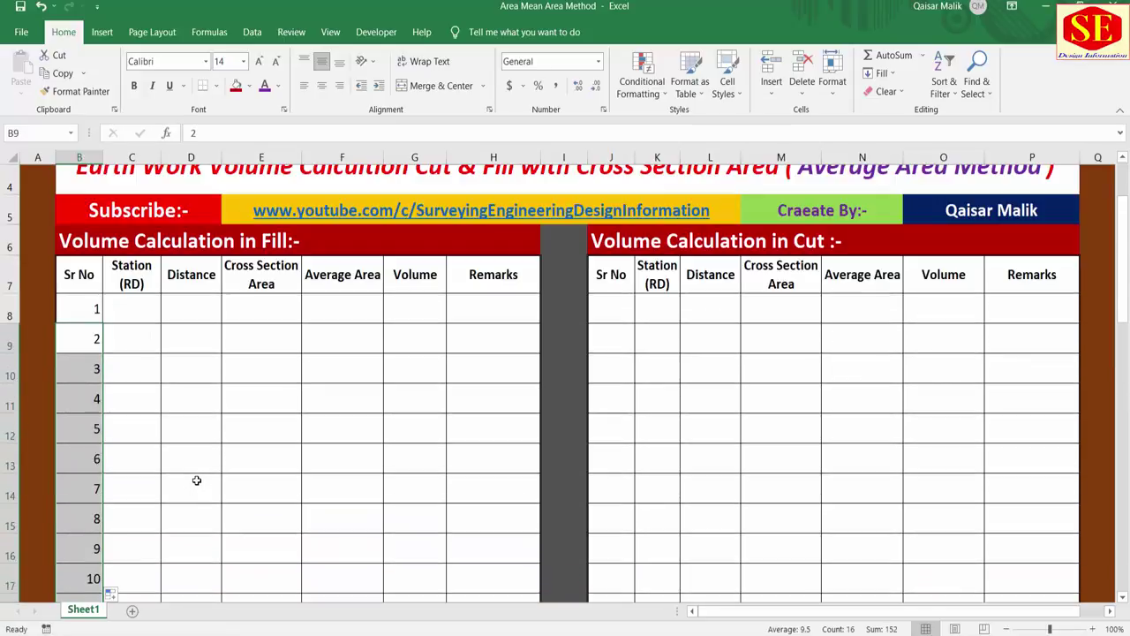
# Step: Type station values 0, 20, 40, 60 and 80 into C8:C12
pyautogui.click(143, 314)
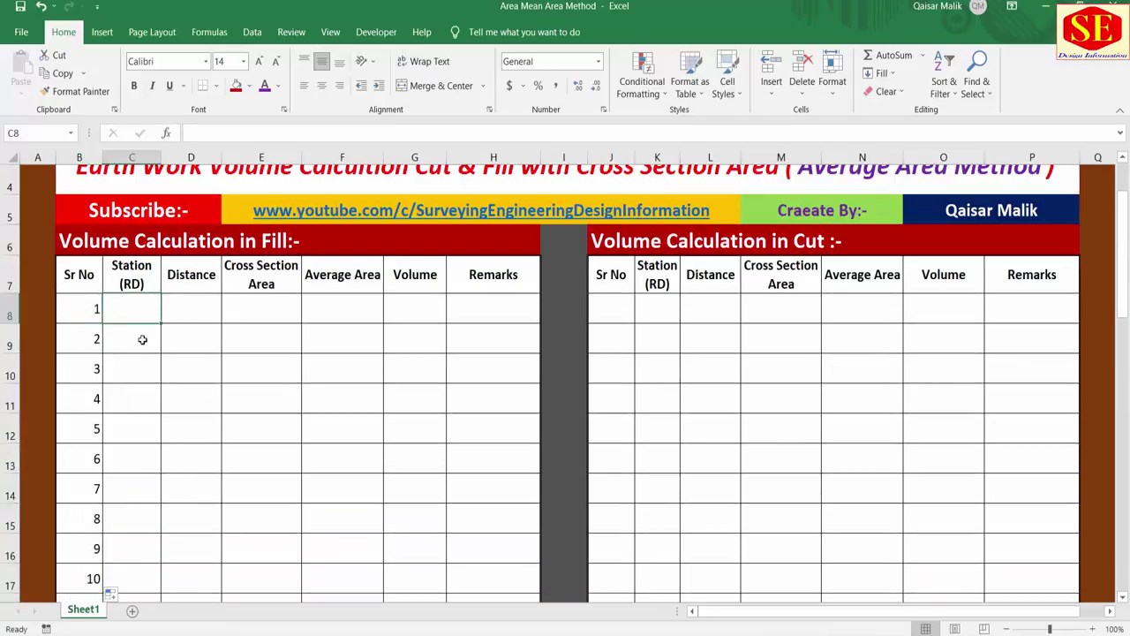
pyautogui.click(145, 406)
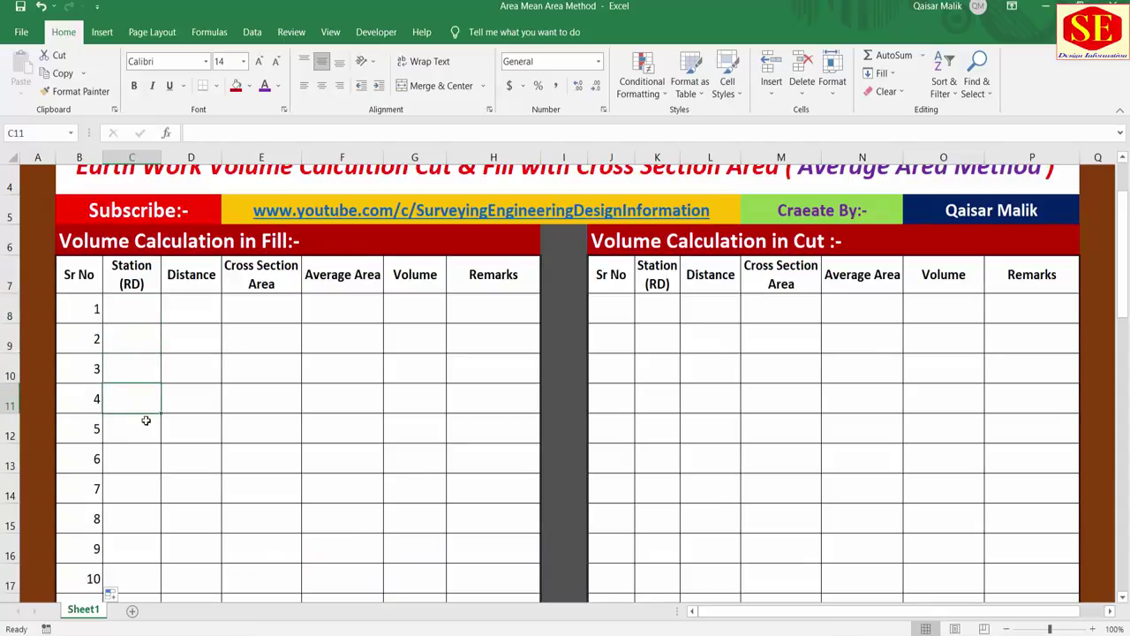
pyautogui.click(150, 305)
pyautogui.write('0')
pyautogui.press('Return')
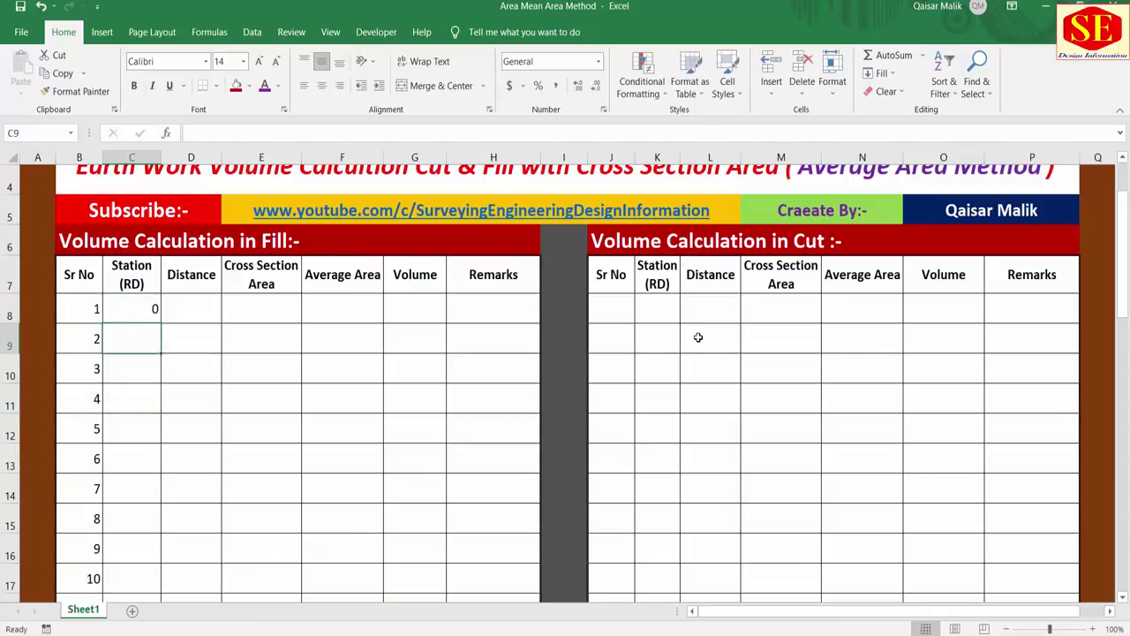
pyautogui.write('20')
pyautogui.press('Return')
pyautogui.write('40')
pyautogui.press('Return')
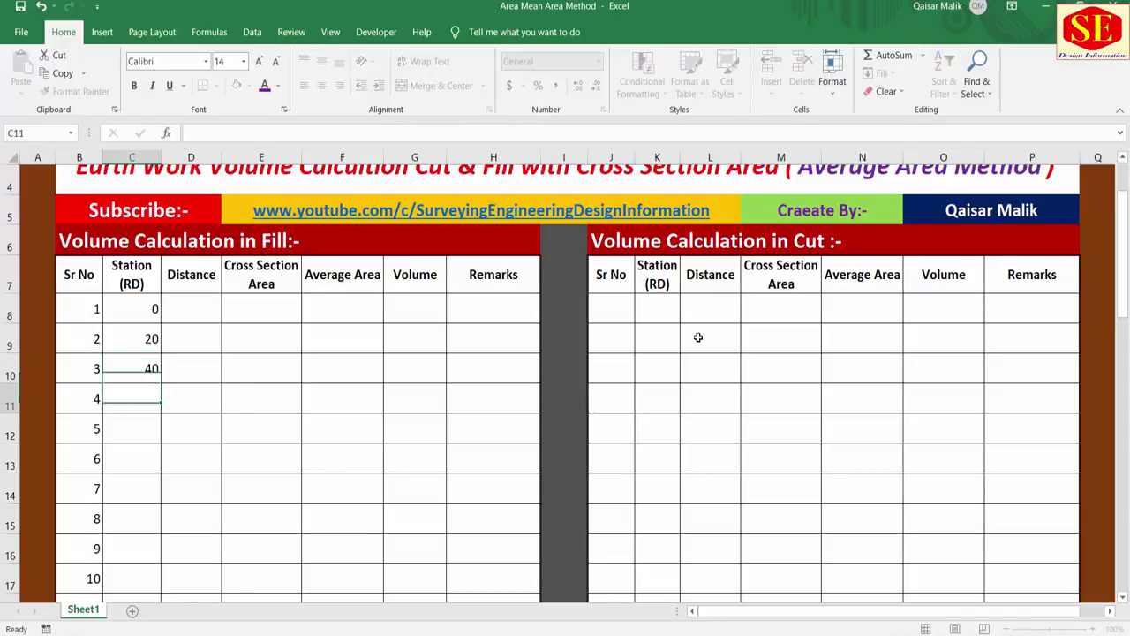
pyautogui.write('60')
pyautogui.press('Return')
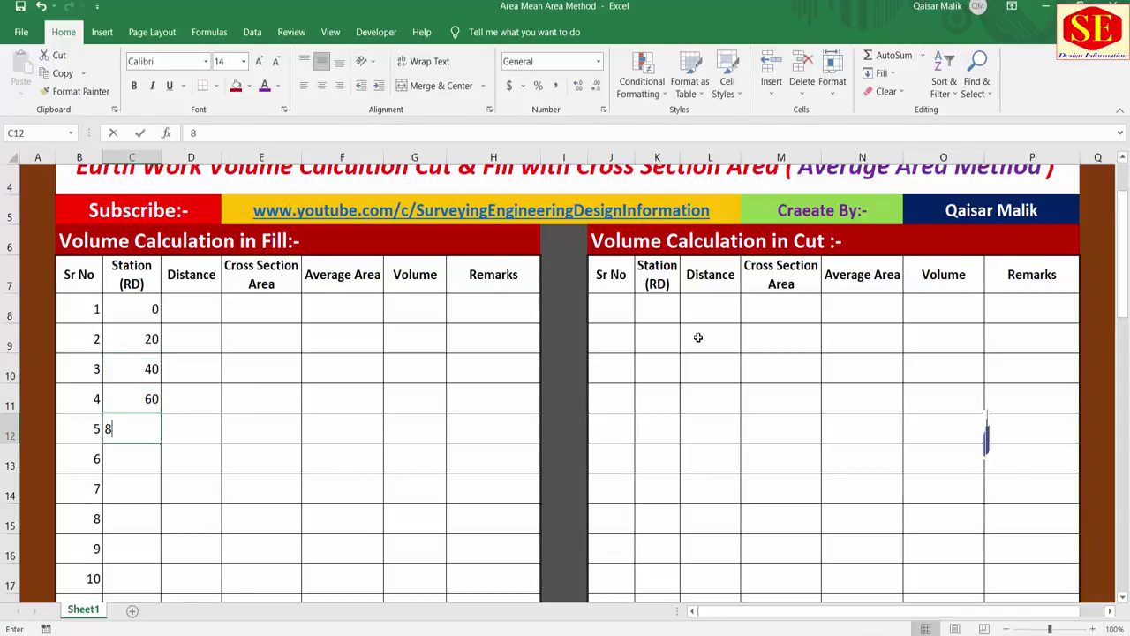
pyautogui.write('80')
pyautogui.press('Return')
# Step: Extend the station series to 320 and select C8:C24
pyautogui.scroll(-1, 287, 325)
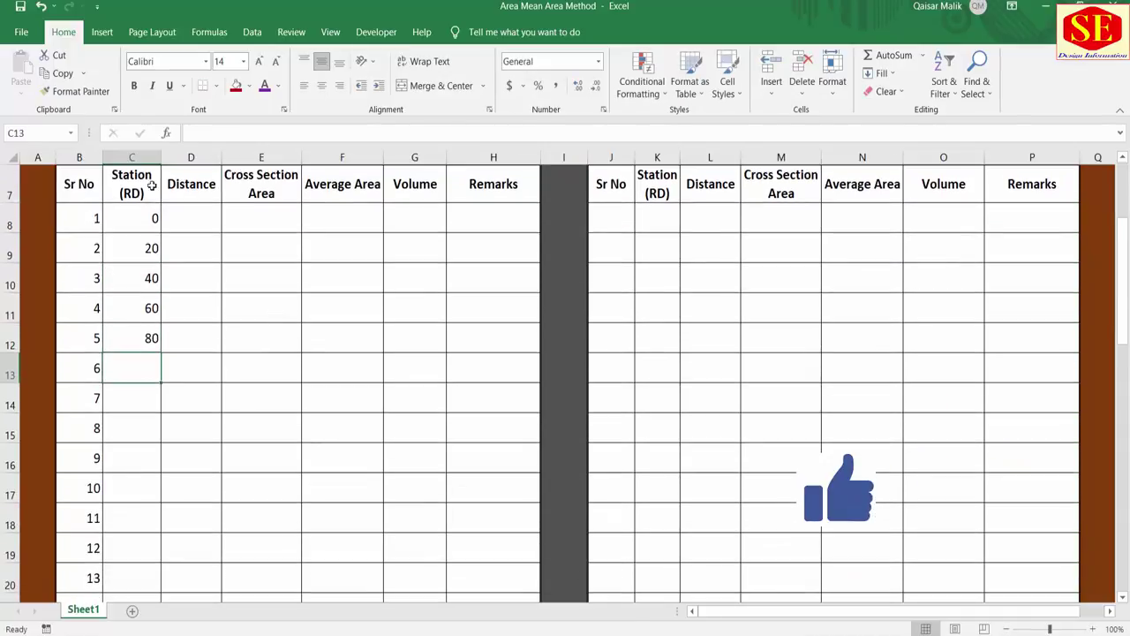
pyautogui.moveTo(152, 308); pyautogui.dragTo(149, 554)
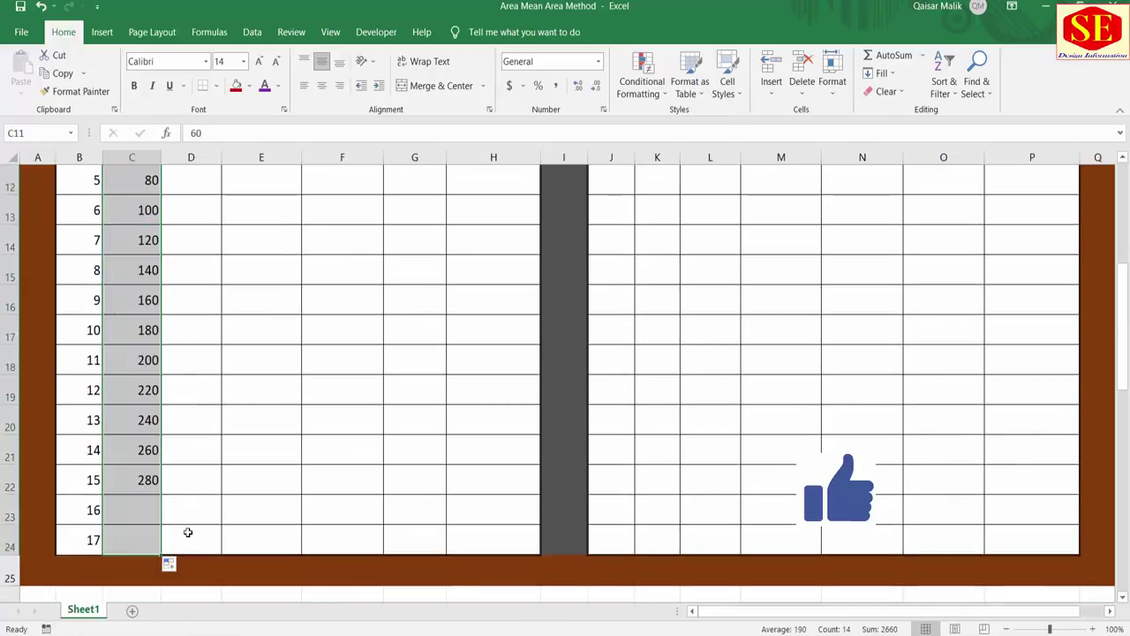
pyautogui.scroll(2, 195, 521)
pyautogui.click(155, 251)
pyautogui.moveTo(155, 251); pyautogui.dragTo(141, 575)
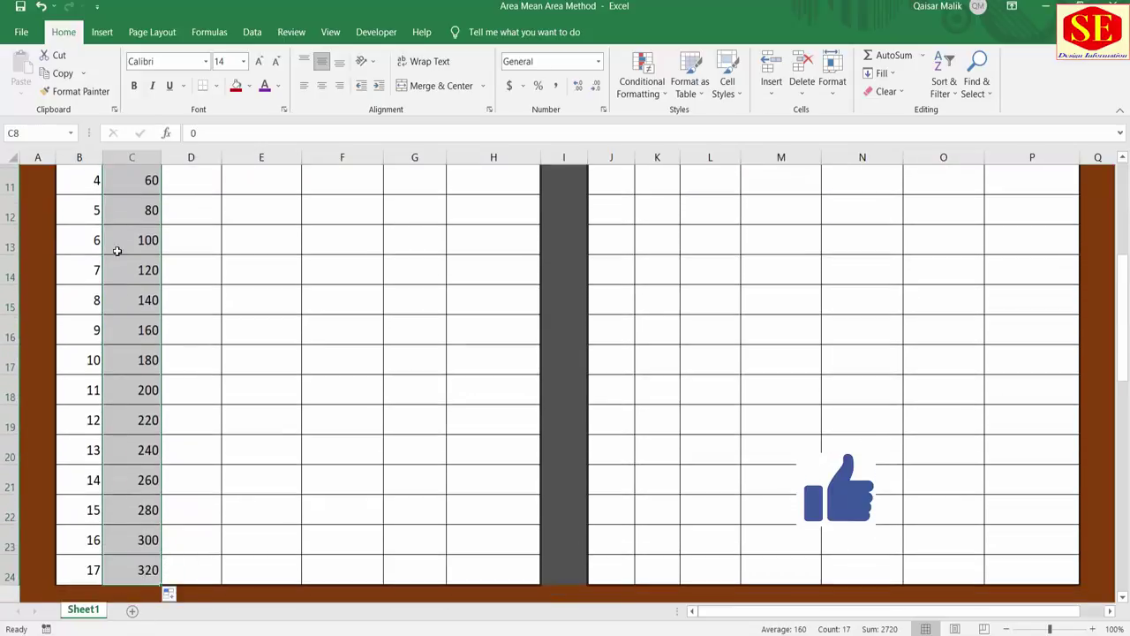
pyautogui.scroll(3, 130, 330)
pyautogui.scroll(-1, 147, 405)
# Step: Apply the custom number format 0+000 to the station values and centre them
pyautogui.rightClick(139, 364)
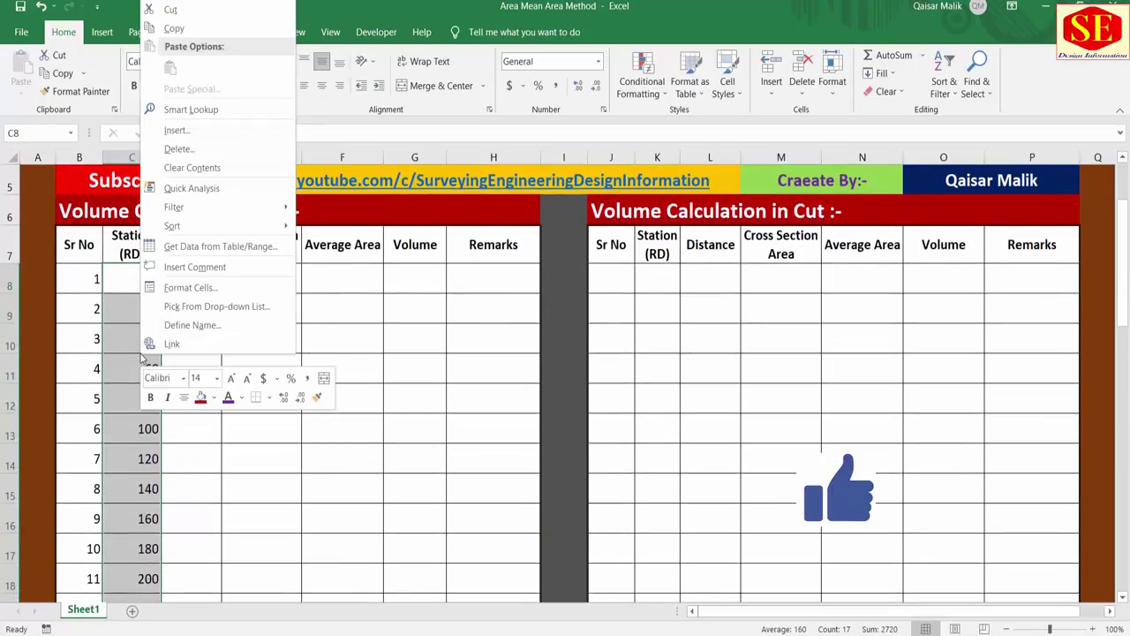
pyautogui.click(180, 290)
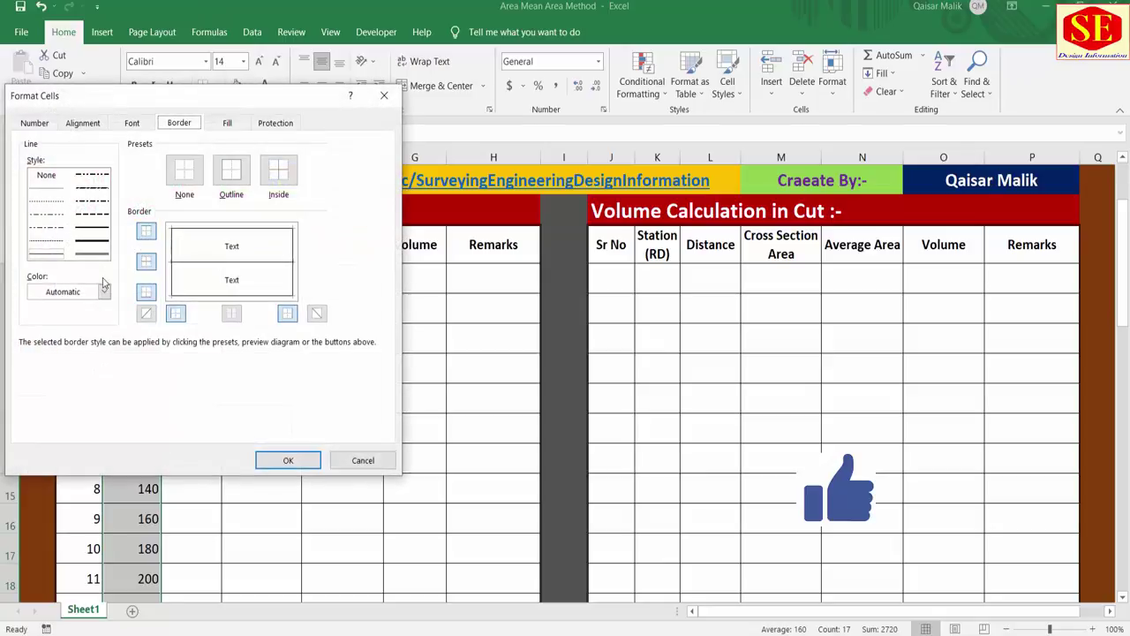
pyautogui.click(33, 124)
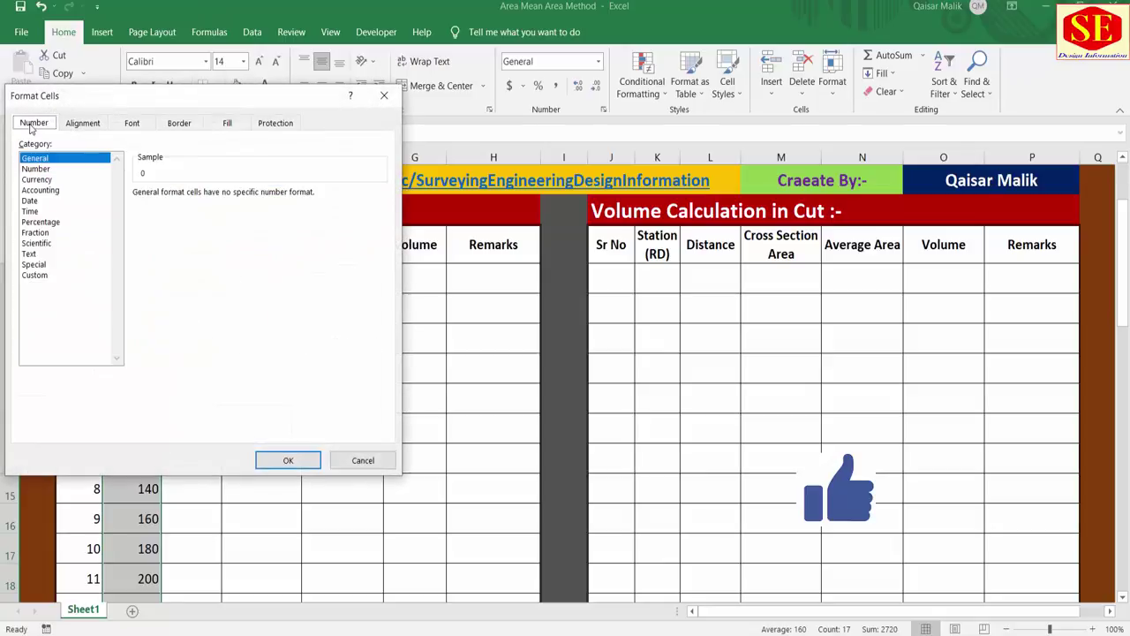
pyautogui.click(31, 275)
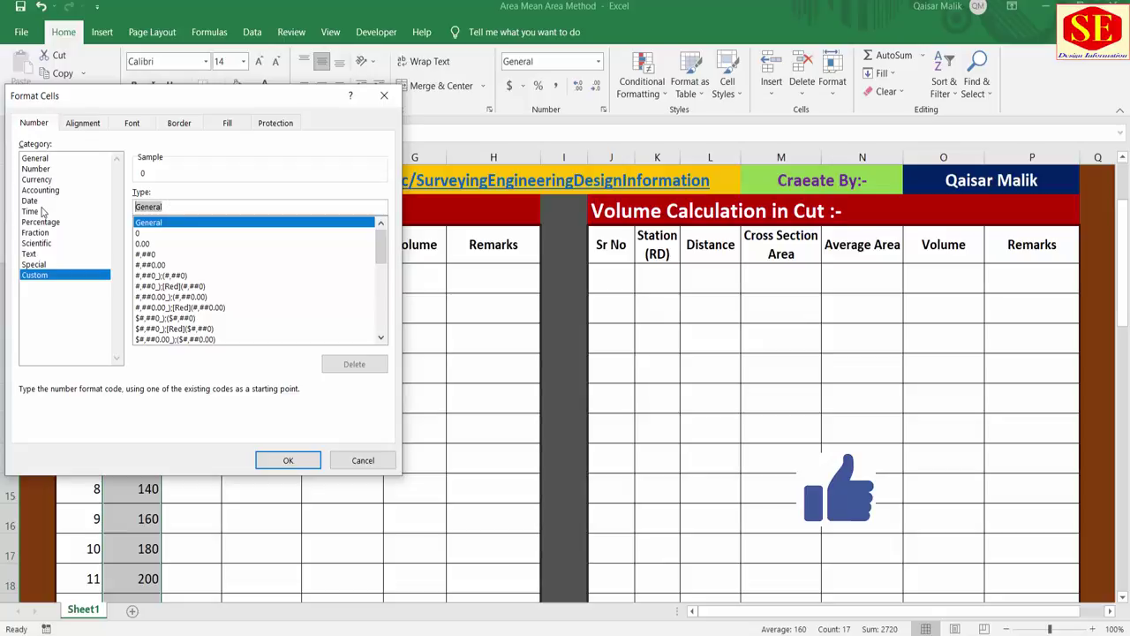
pyautogui.write('0+000')
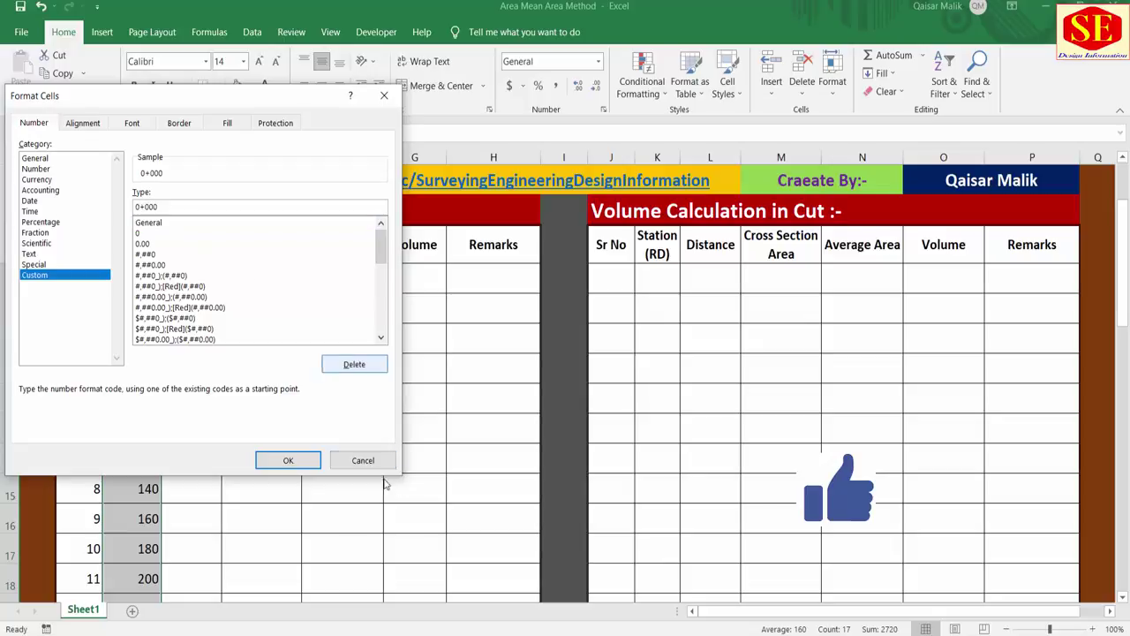
pyautogui.click(288, 460)
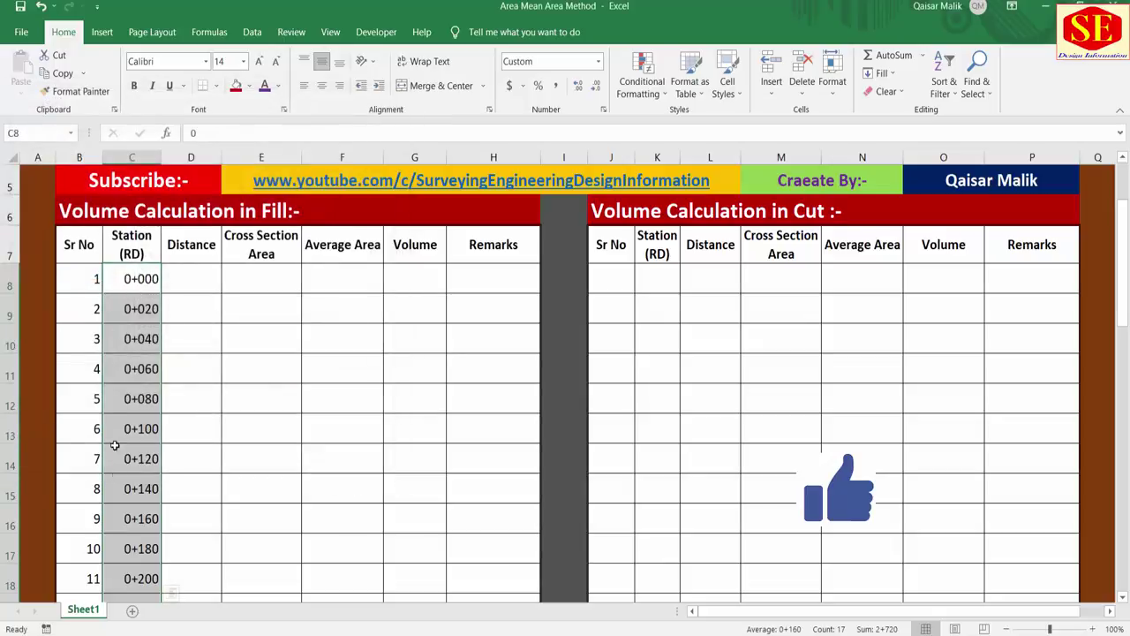
pyautogui.click(320, 85)
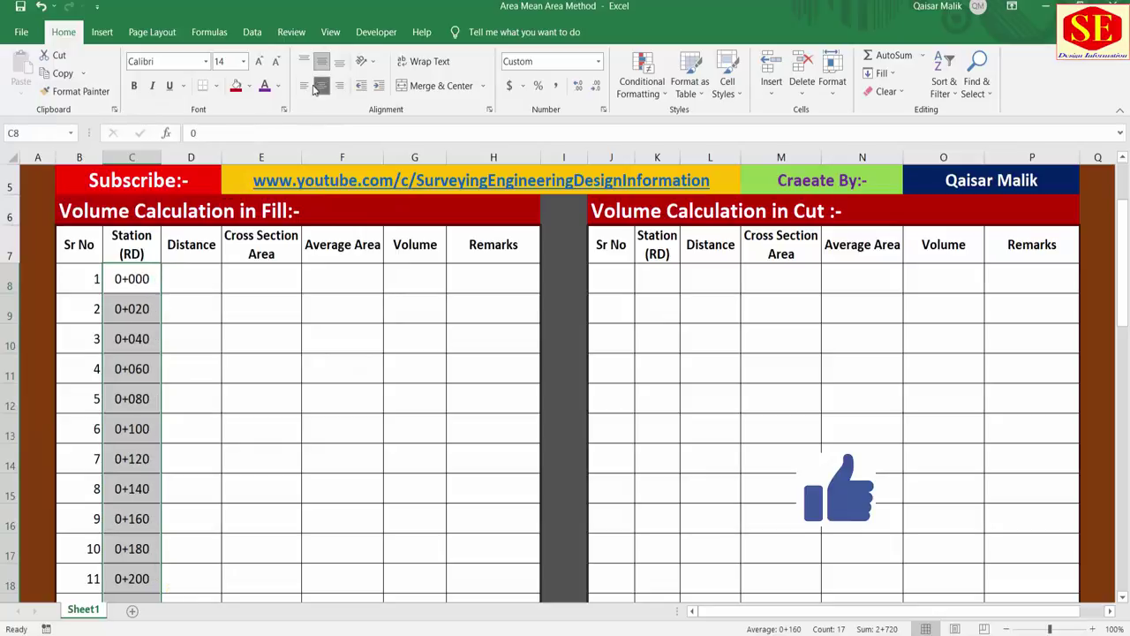
# Step: Bold the station values and restore the accidentally edited second station to 20
pyautogui.click(133, 86)
pyautogui.press('Down')
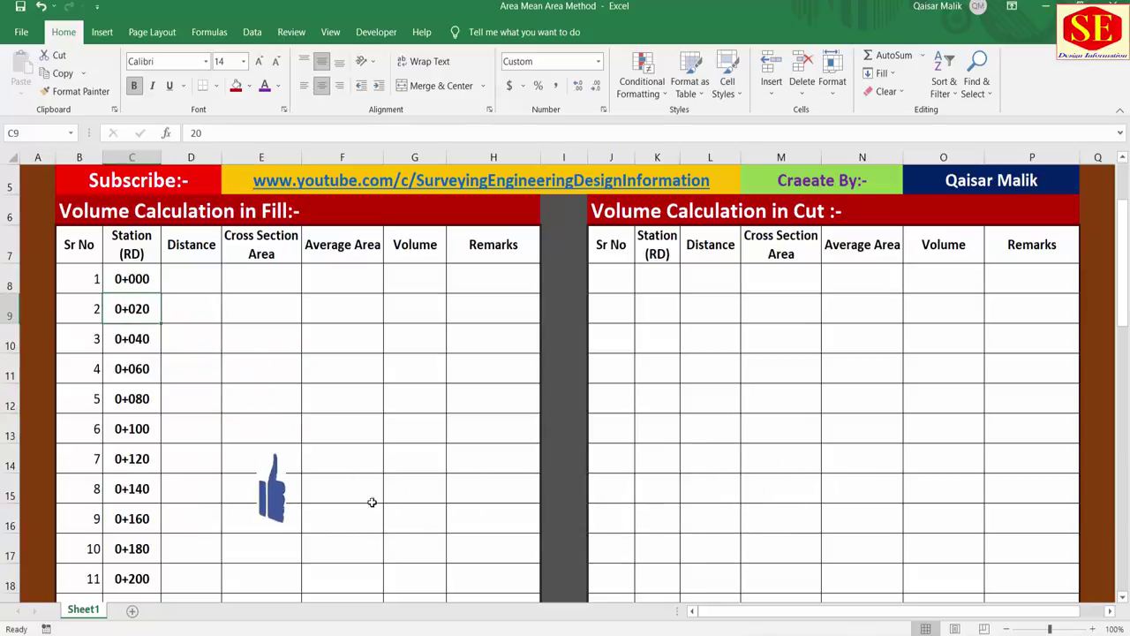
pyautogui.press('F2')
pyautogui.press('BackSpace')
pyautogui.press('BackSpace')
pyautogui.write('40')
pyautogui.press('Return')
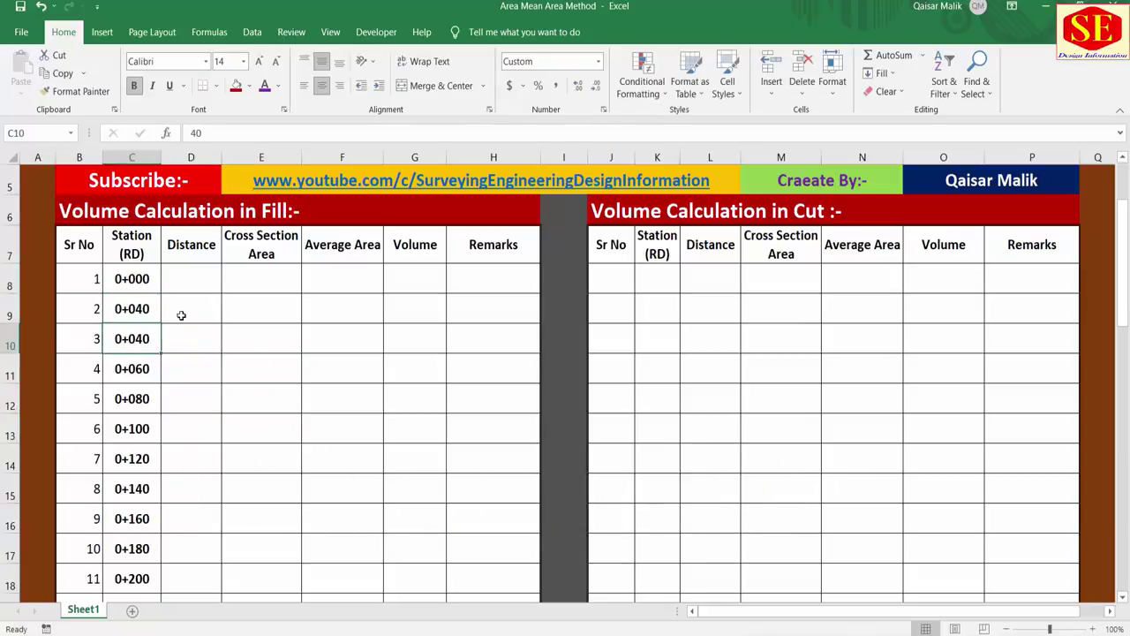
pyautogui.click(130, 304)
pyautogui.write('20')
pyautogui.press('Return')
# Step: Restore the third station to 40 and review chainages 0+000 through 0+160
pyautogui.press('BackSpace')
pyautogui.press('BackSpace')
pyautogui.write('60')
pyautogui.press('Return')
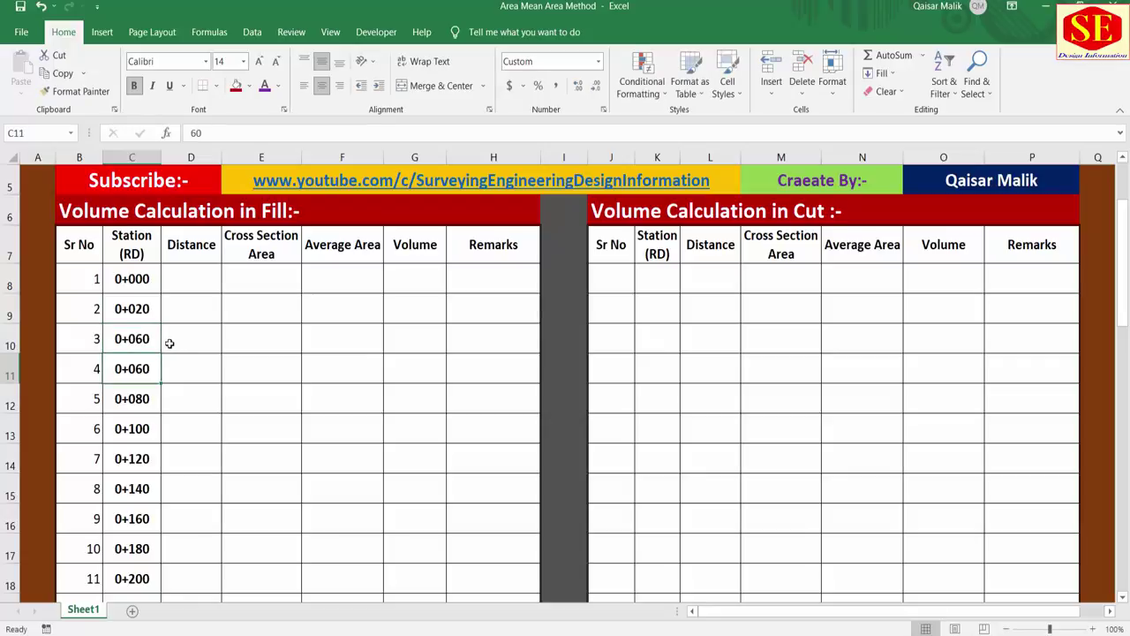
pyautogui.click(151, 342)
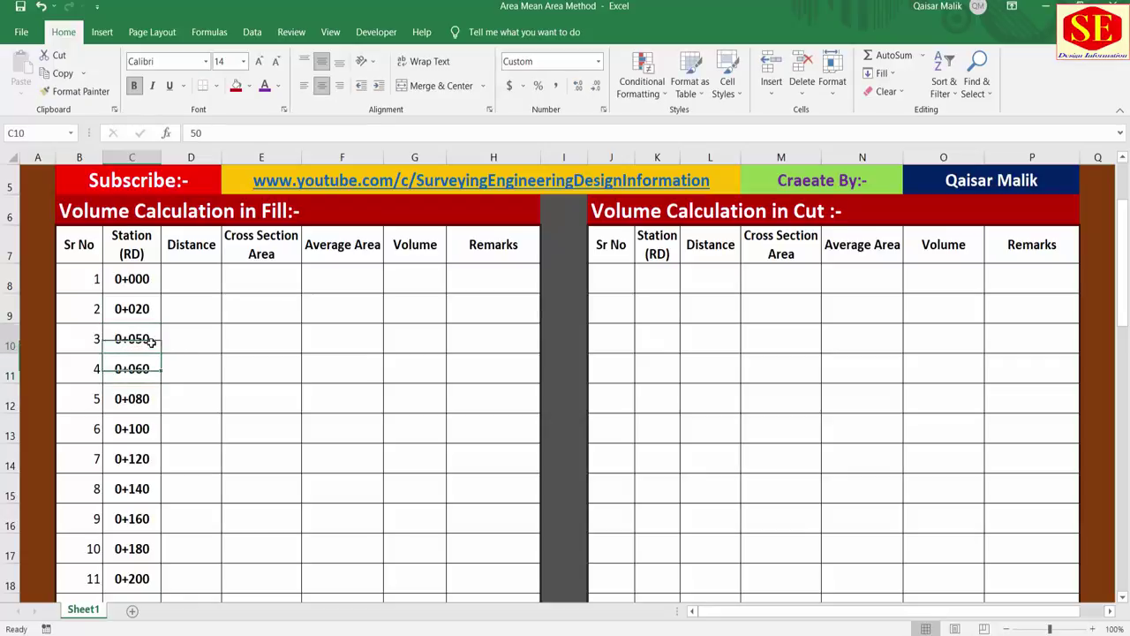
pyautogui.write('40')
pyautogui.press('Return')
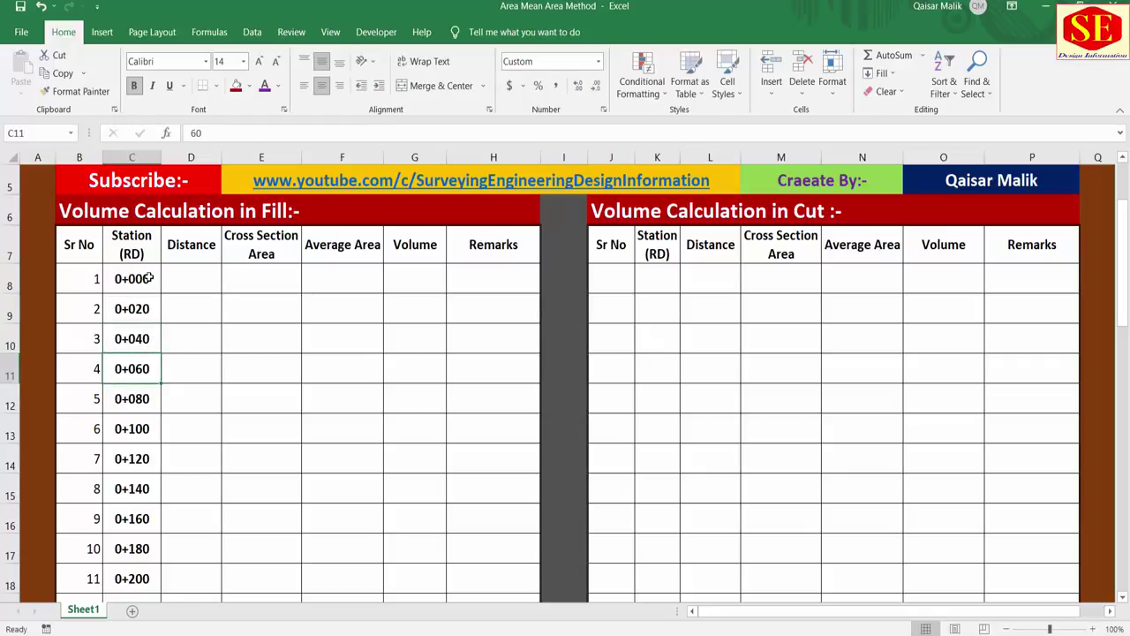
pyautogui.moveTo(151, 278); pyautogui.dragTo(153, 505)
pyautogui.click(143, 324)
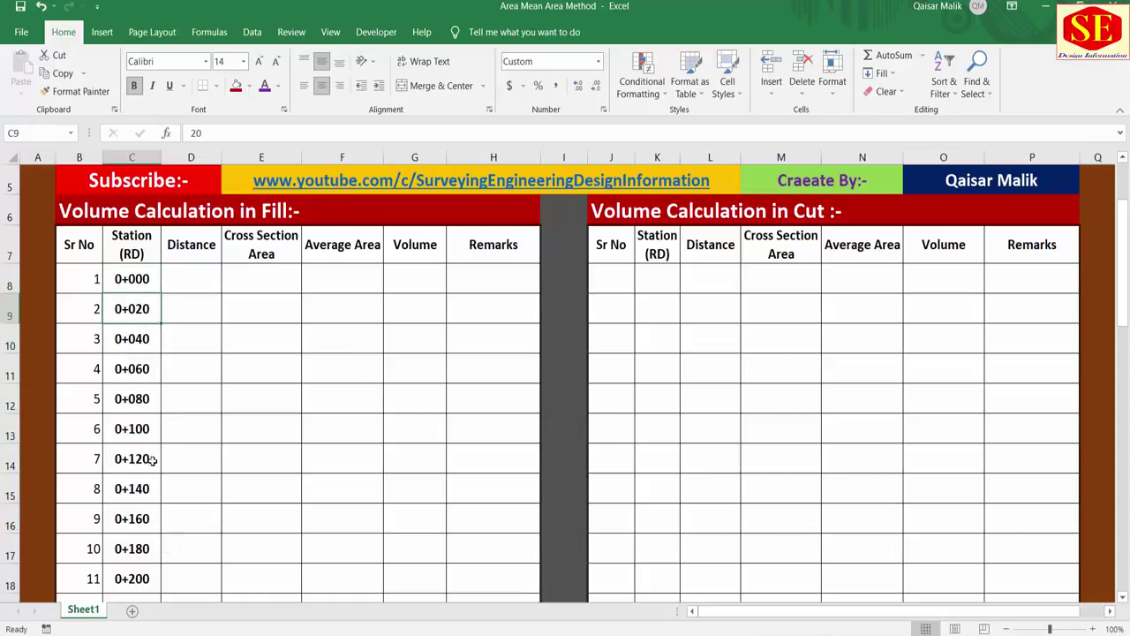
pyautogui.click(203, 272)
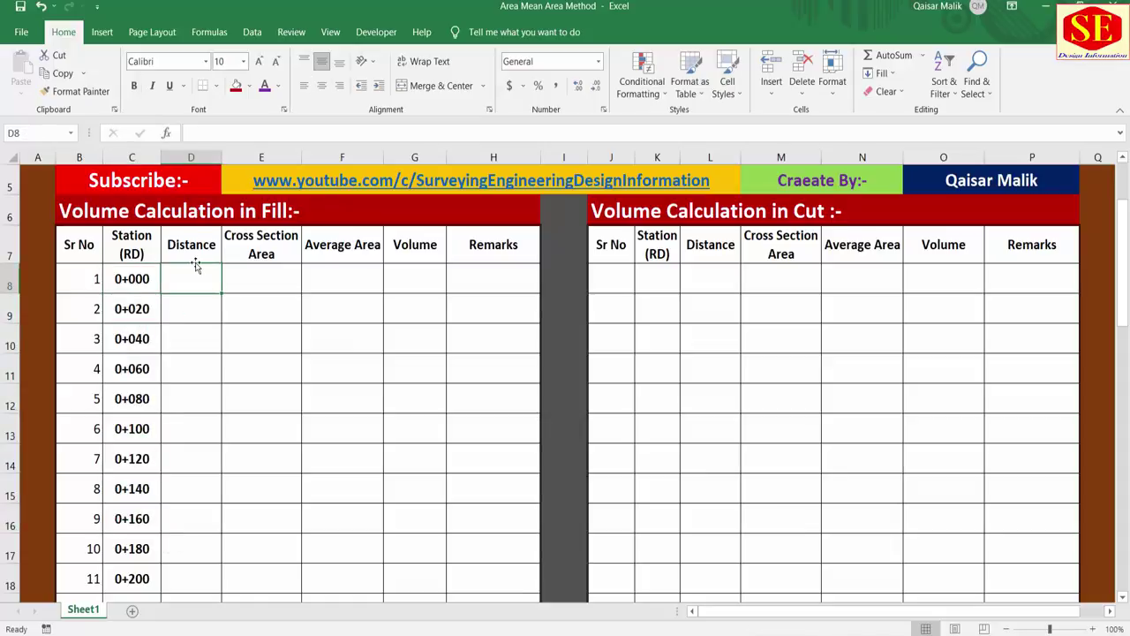
pyautogui.click(134, 288)
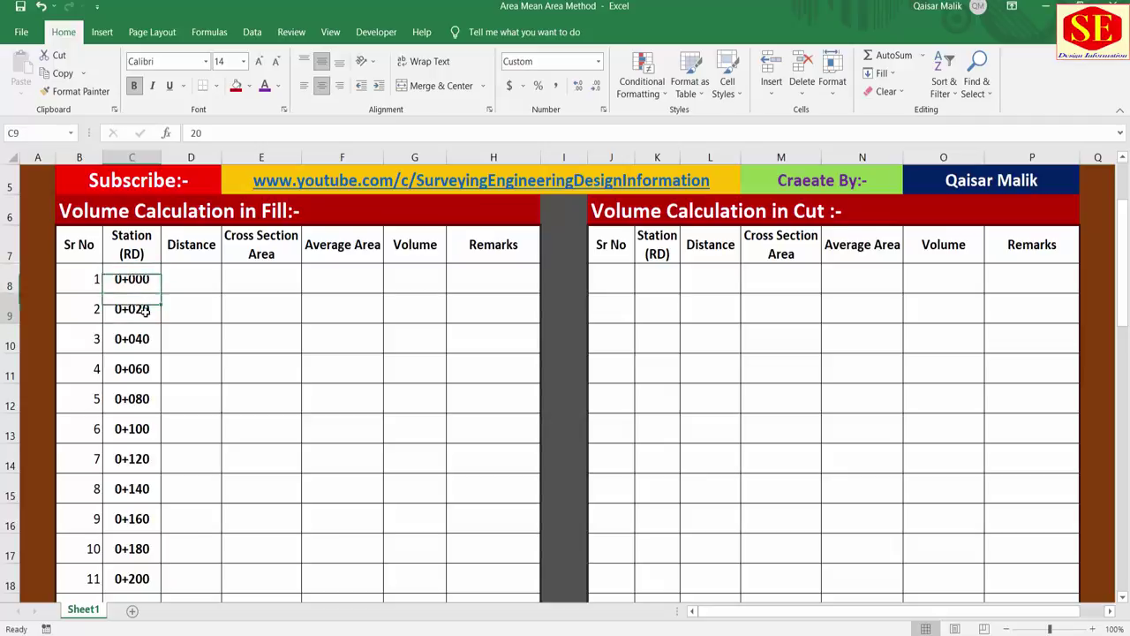
# Step: Enter 0 as the first station's distance and =C9-C8 for the second station
pyautogui.click(191, 287)
pyautogui.write('0')
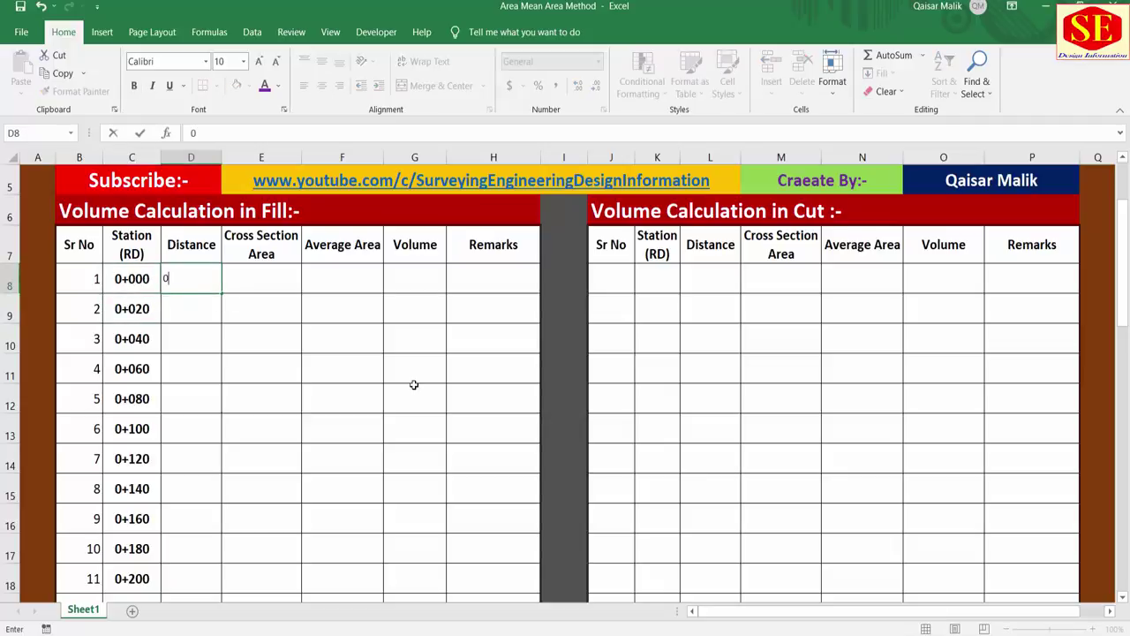
pyautogui.press('Return')
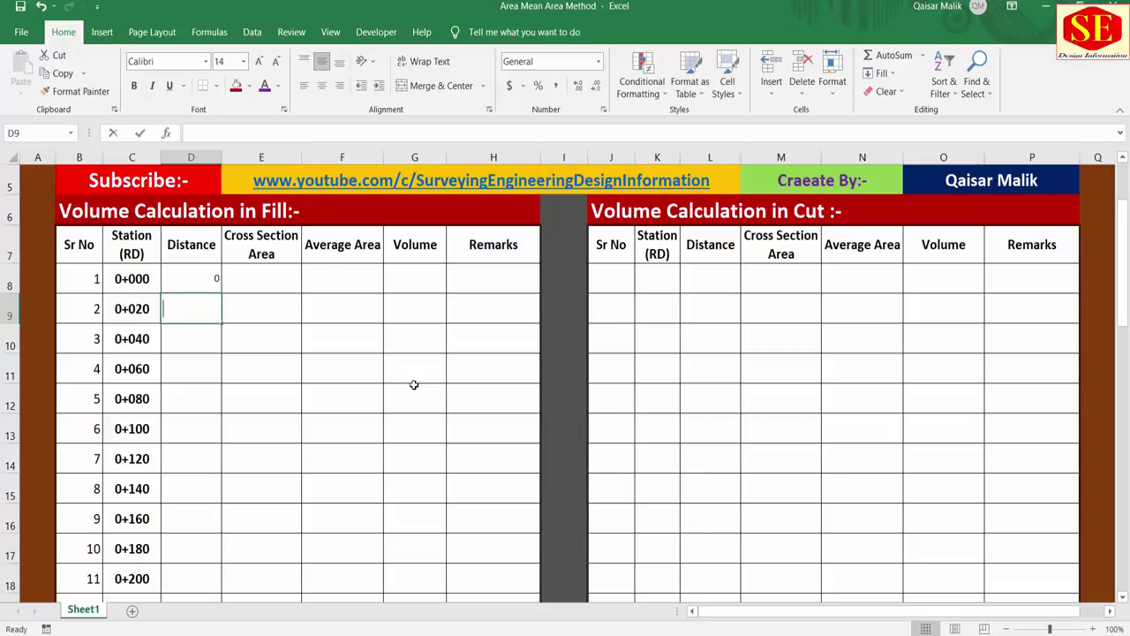
pyautogui.write('=')
pyautogui.click(128, 309)
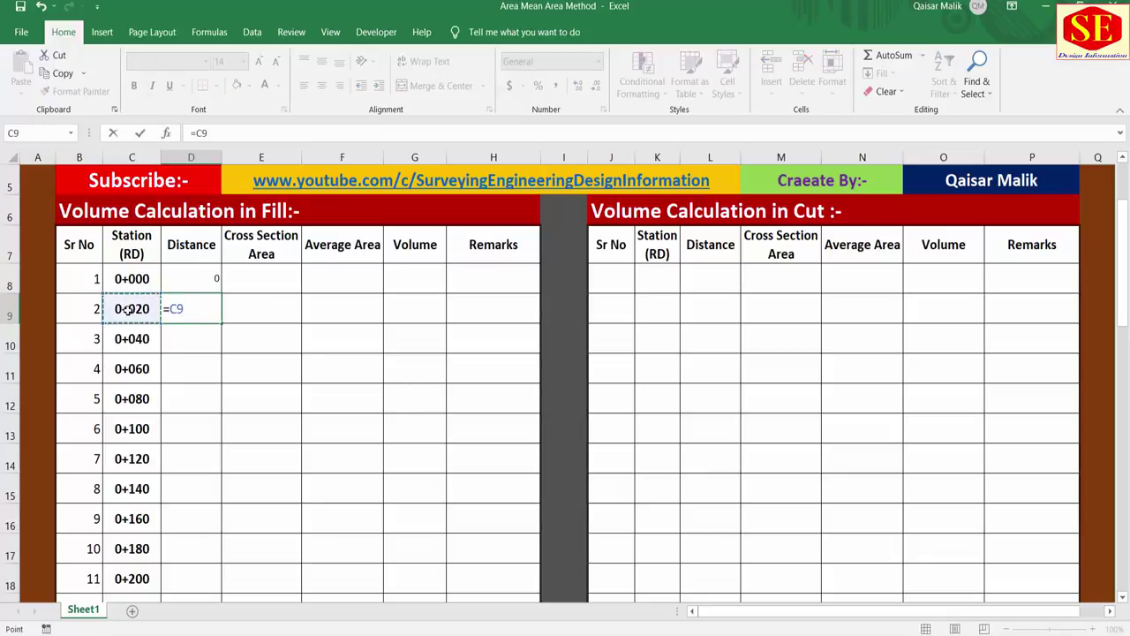
pyautogui.click(135, 278)
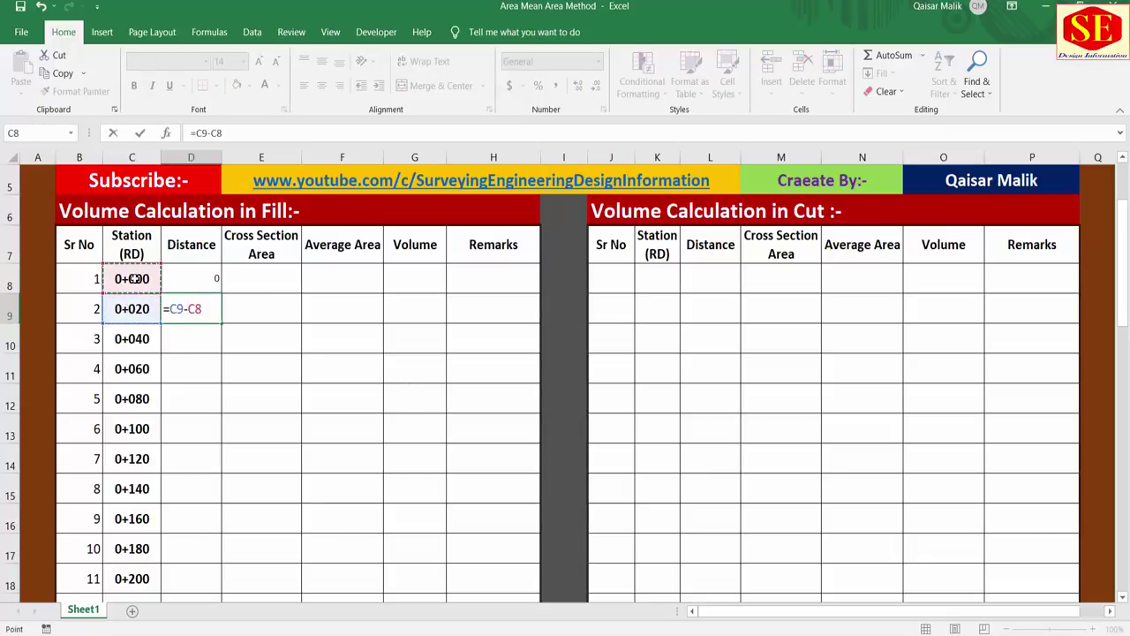
pyautogui.scroll(1, 133, 278)
pyautogui.press('Return')
# Step: Add the station-subtraction distance formulas for the third and fourth stations in D10 and D11
pyautogui.click(187, 373)
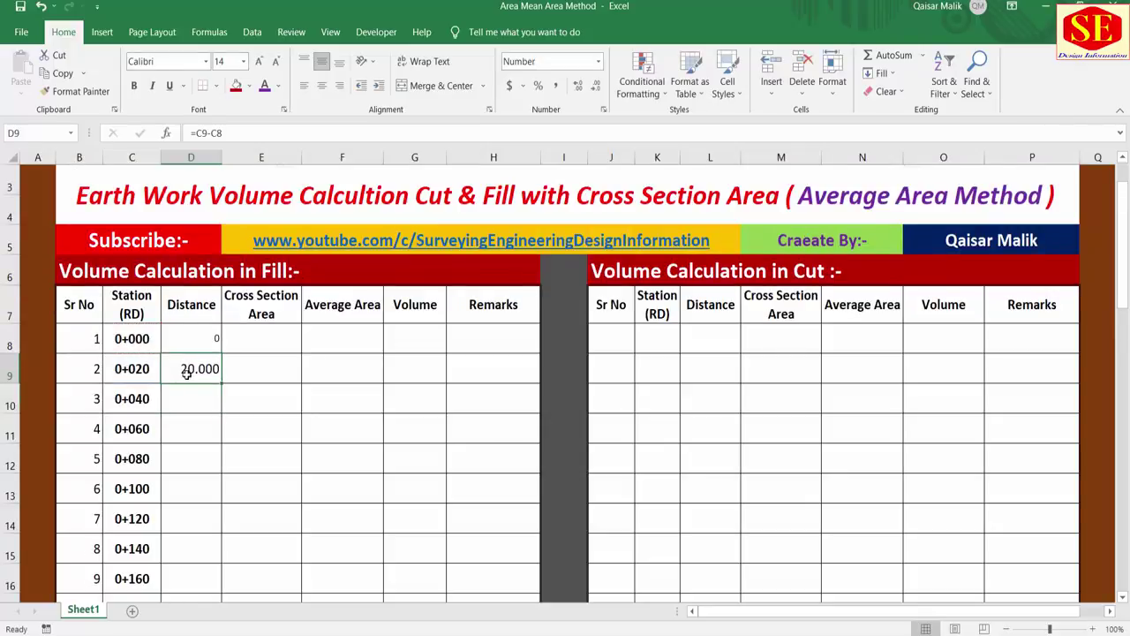
pyautogui.click(172, 396)
pyautogui.write('=')
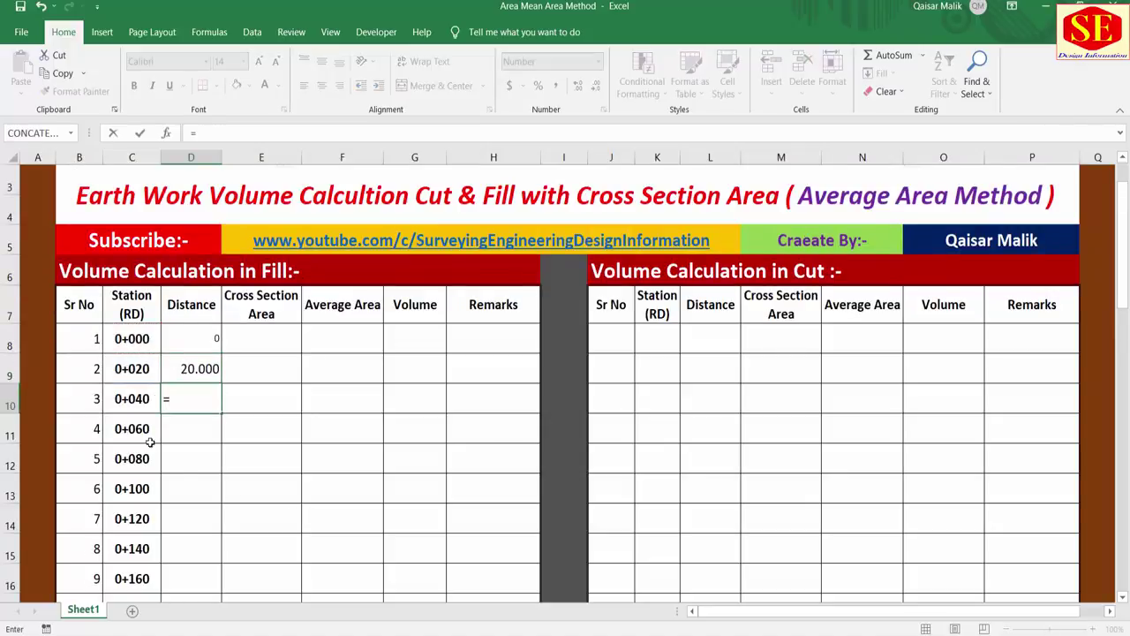
pyautogui.click(136, 399)
pyautogui.write('-')
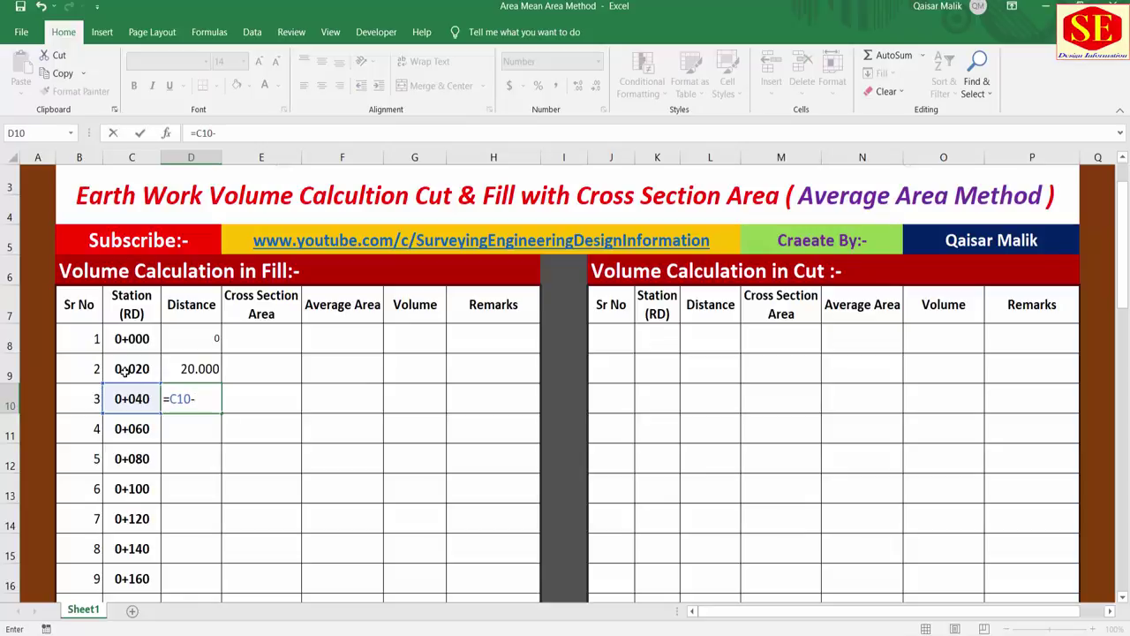
pyautogui.click(124, 371)
pyautogui.press('Return')
pyautogui.scroll(-1, 376, 428)
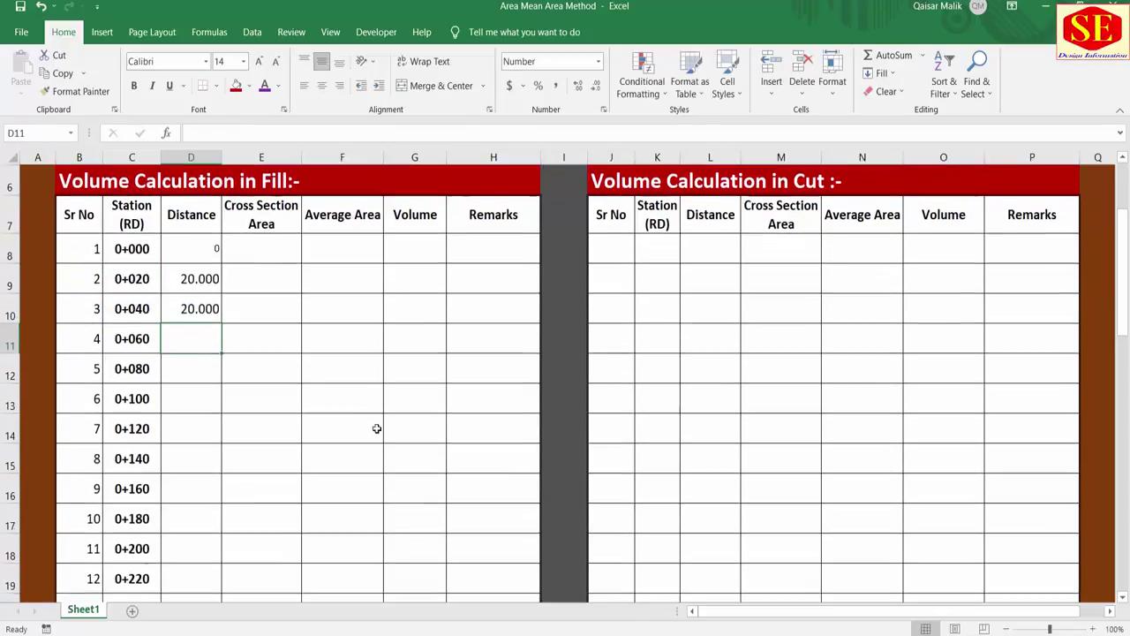
pyautogui.write('=')
pyautogui.click(143, 341)
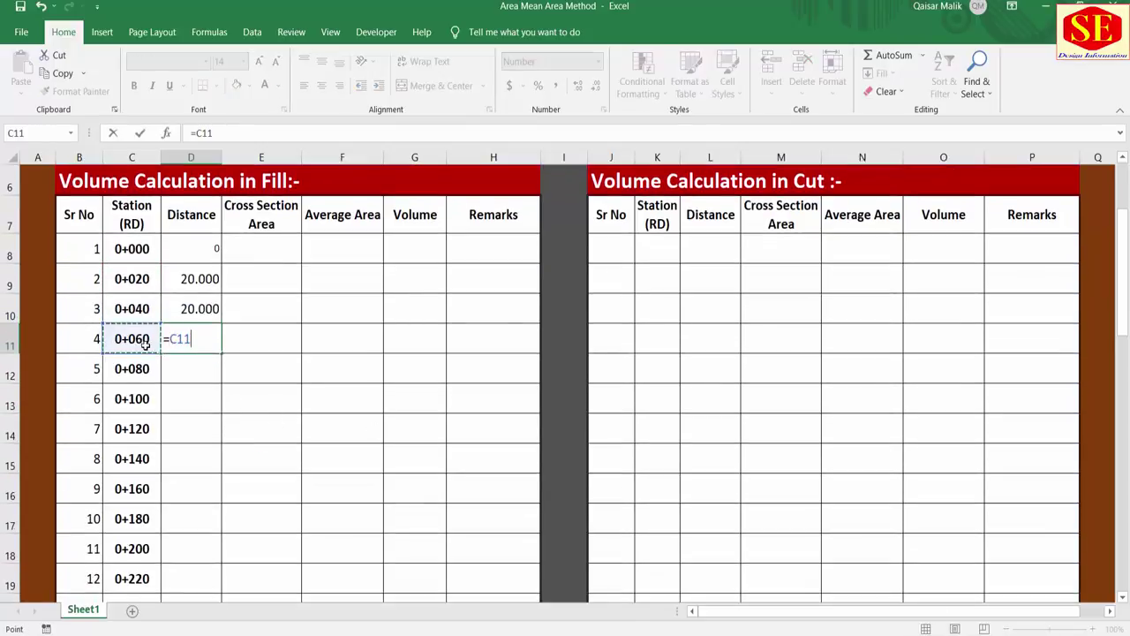
pyautogui.click(138, 310)
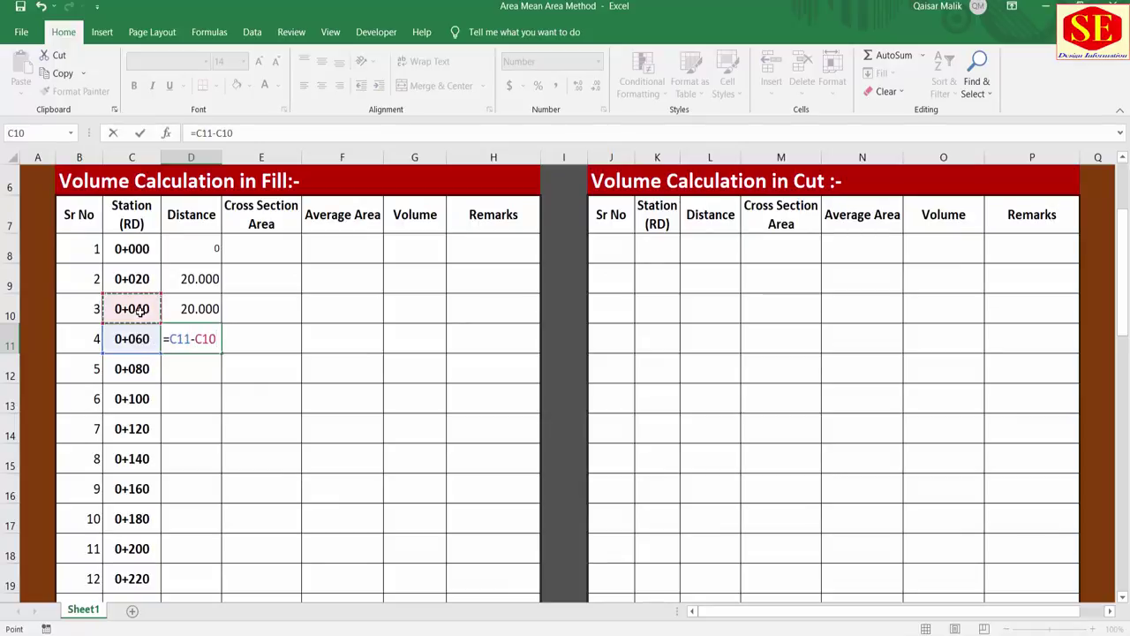
pyautogui.press('Return')
# Step: Copy the distance formula down all stations and inspect the 0+180 result
pyautogui.moveTo(196, 298); pyautogui.dragTo(205, 340)
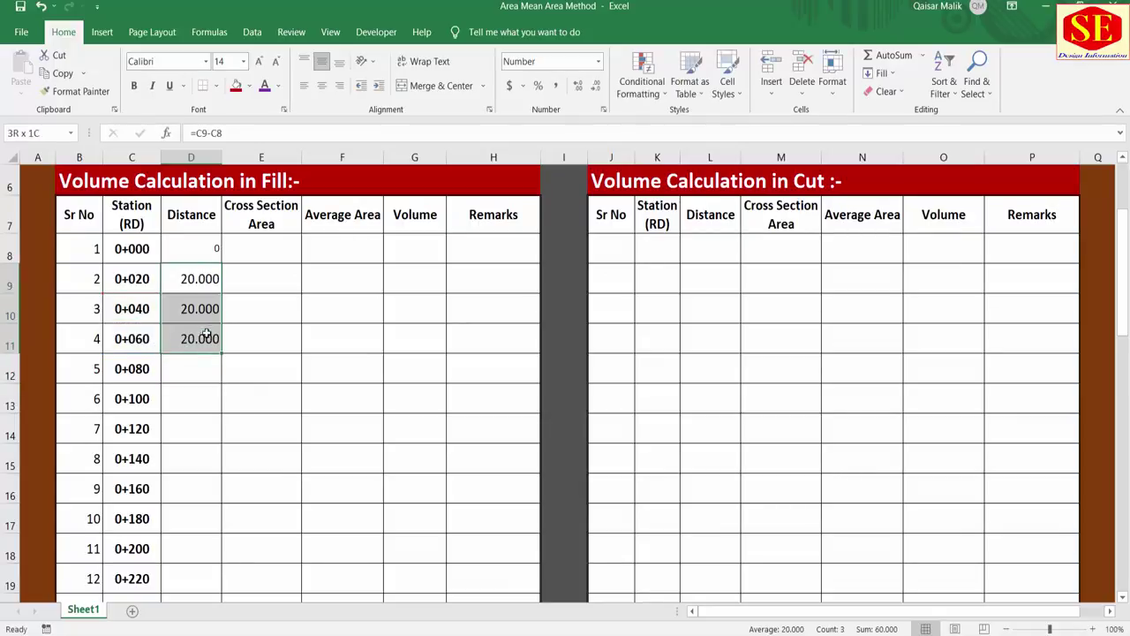
pyautogui.click(203, 346)
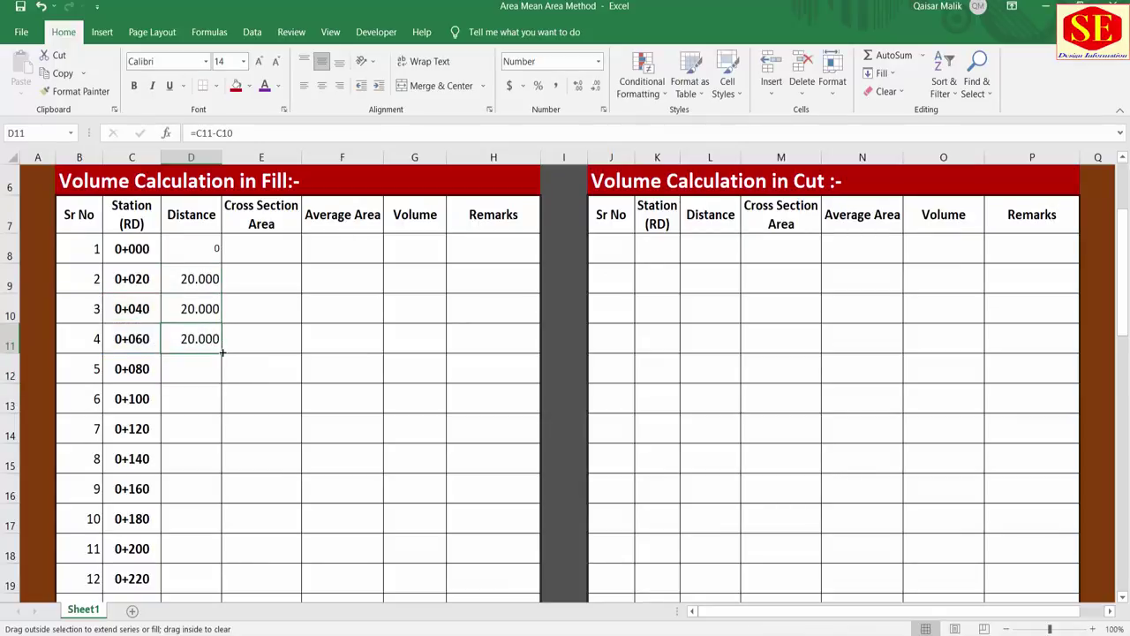
pyautogui.doubleClick(221, 353)
pyautogui.scroll(-1, 304, 379)
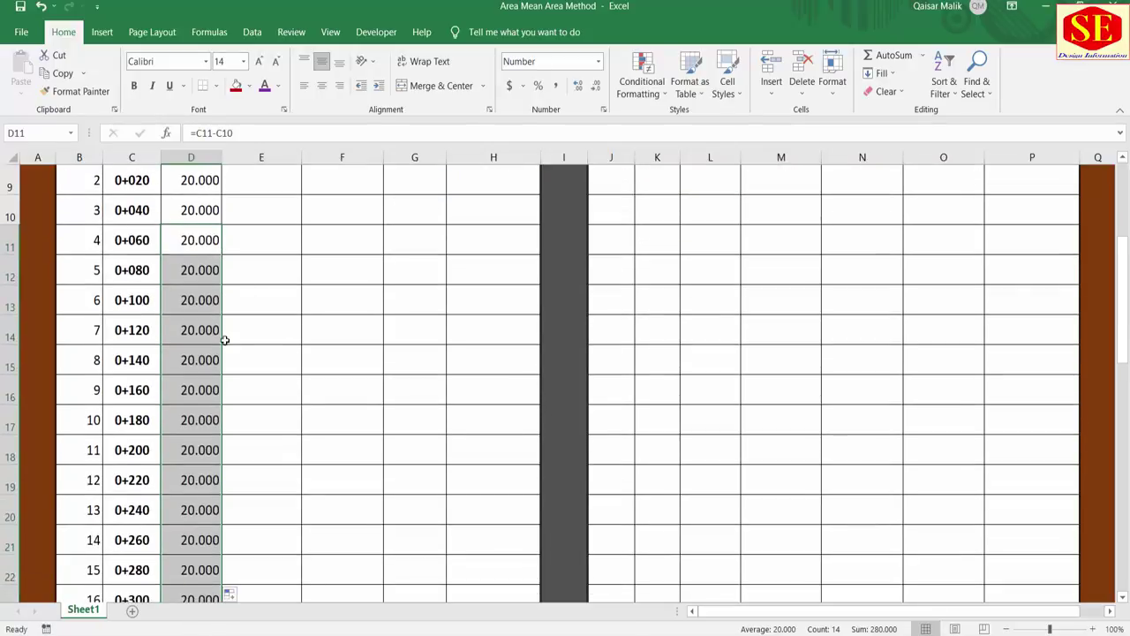
pyautogui.doubleClick(203, 424)
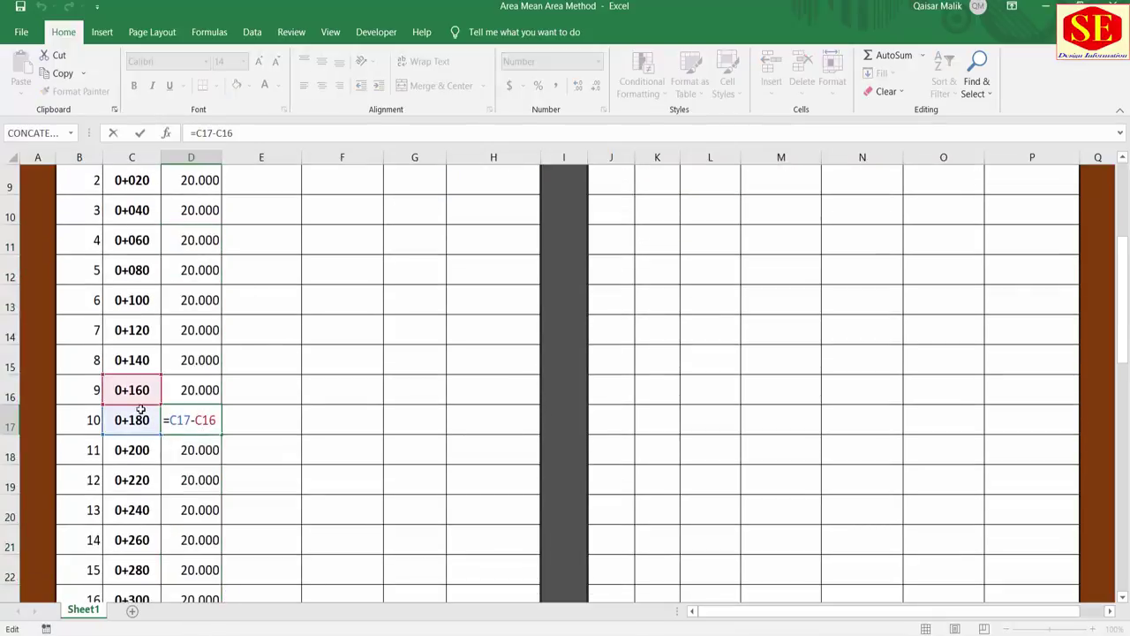
pyautogui.press('Escape')
pyautogui.scroll(1, 169, 375)
pyautogui.click(121, 315)
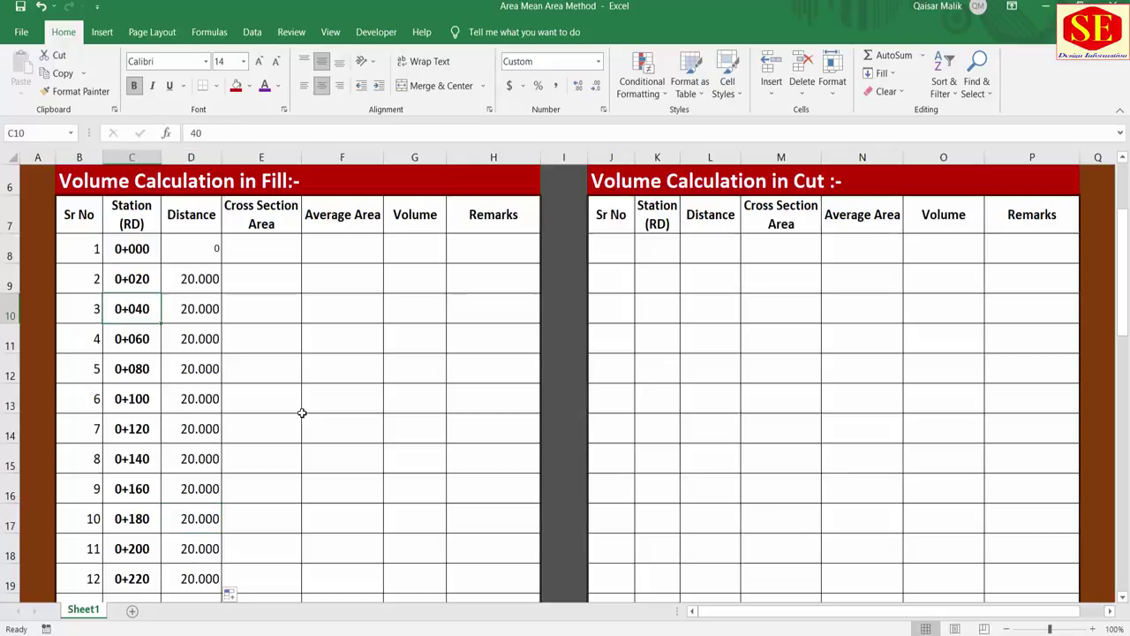
pyautogui.press('F2')
pyautogui.press('BackSpace')
pyautogui.press('BackSpace')
pyautogui.write('50')
pyautogui.press('Return')
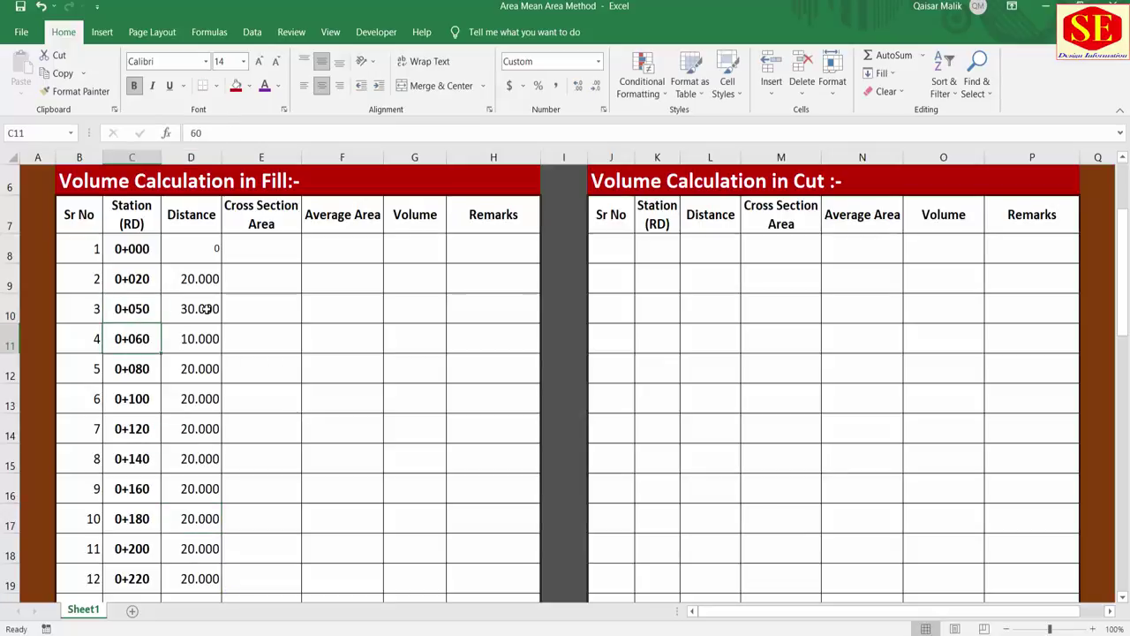
pyautogui.click(204, 308)
pyautogui.click(151, 315)
pyautogui.press('F2')
pyautogui.press('BackSpace')
pyautogui.press('BackSpace')
pyautogui.write('40')
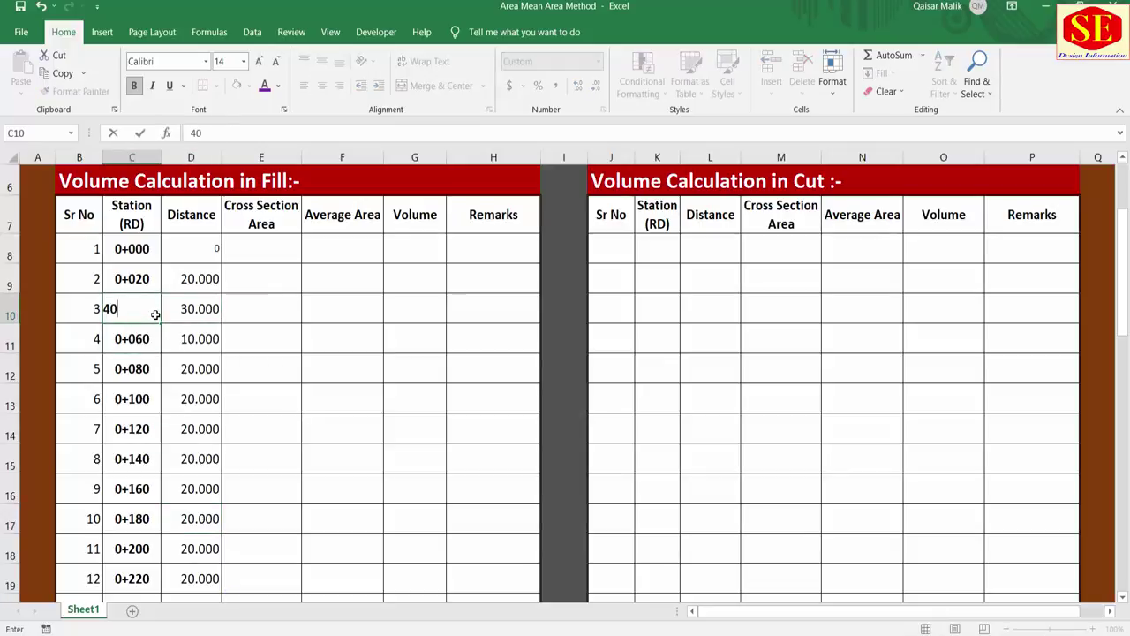
pyautogui.press('Return')
pyautogui.press('Up')
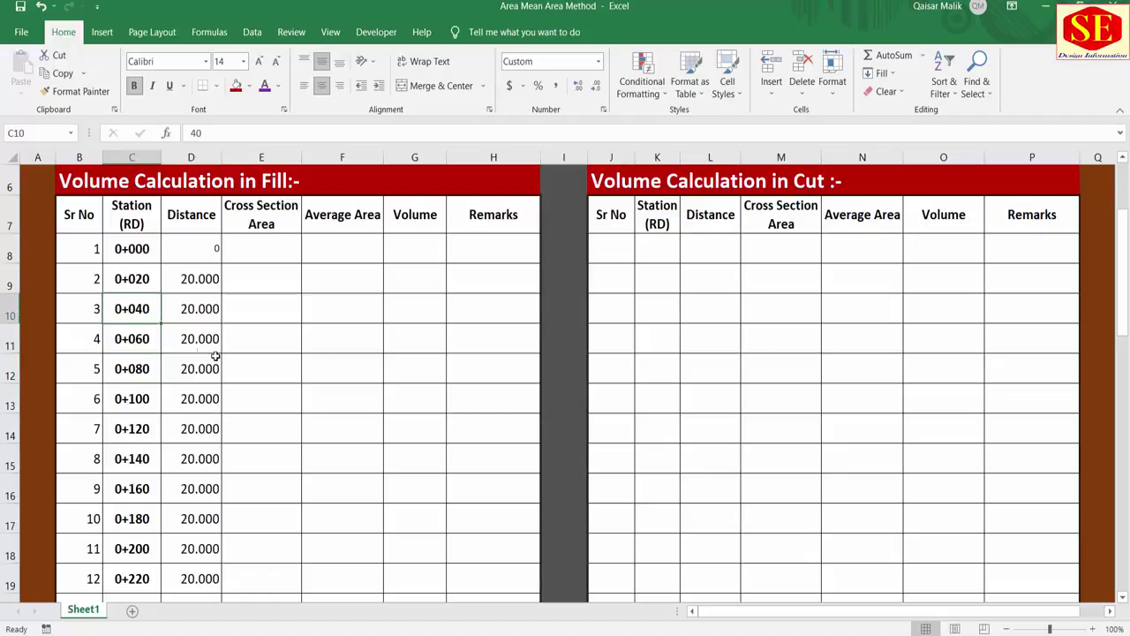
pyautogui.write('100')
pyautogui.press('Return')
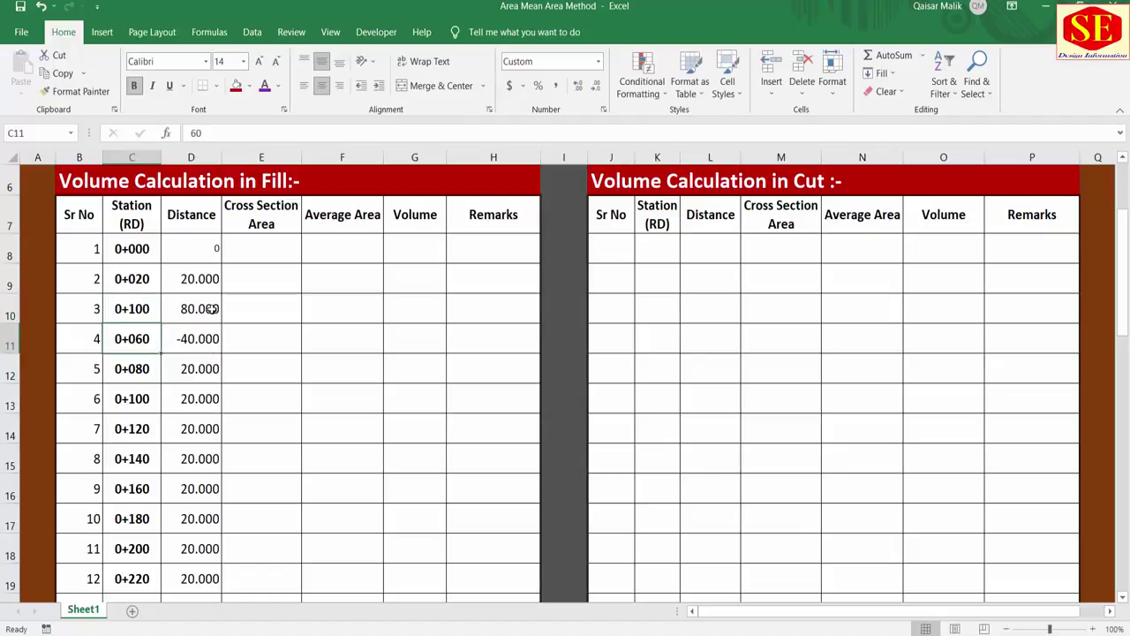
pyautogui.click(212, 308)
pyautogui.click(128, 313)
pyautogui.click(210, 311)
pyautogui.click(110, 309)
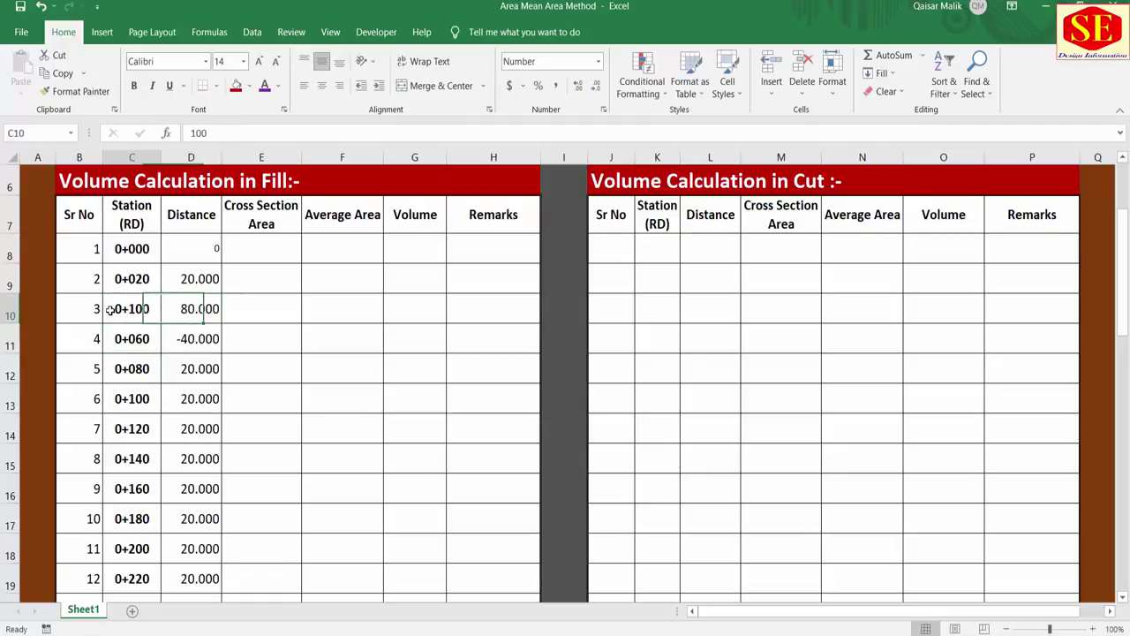
pyautogui.write('40')
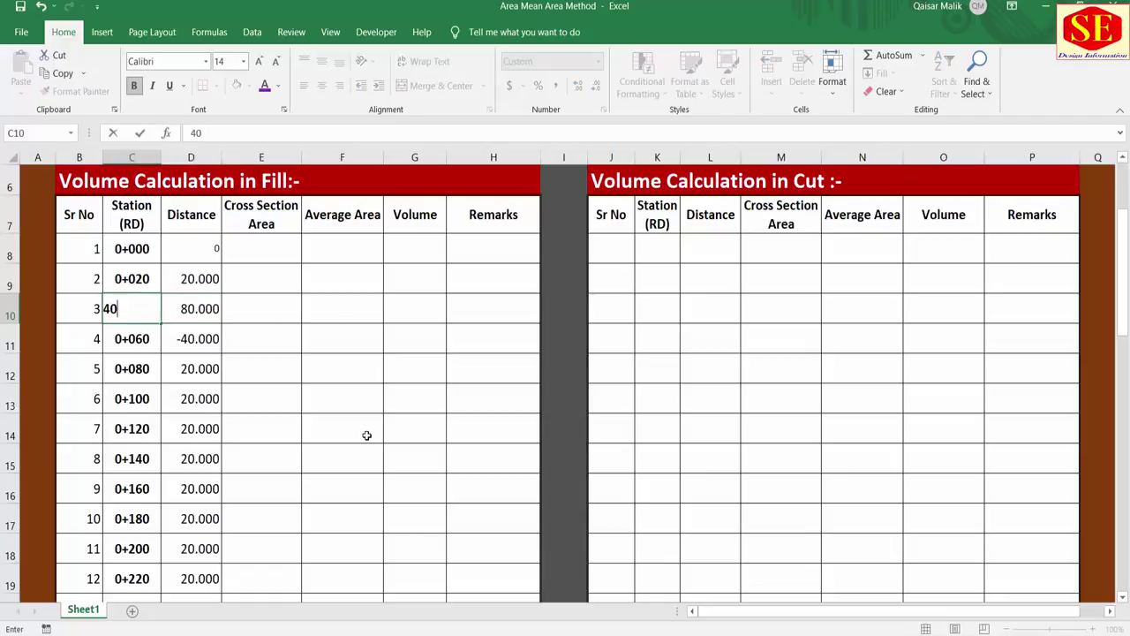
pyautogui.press('Return')
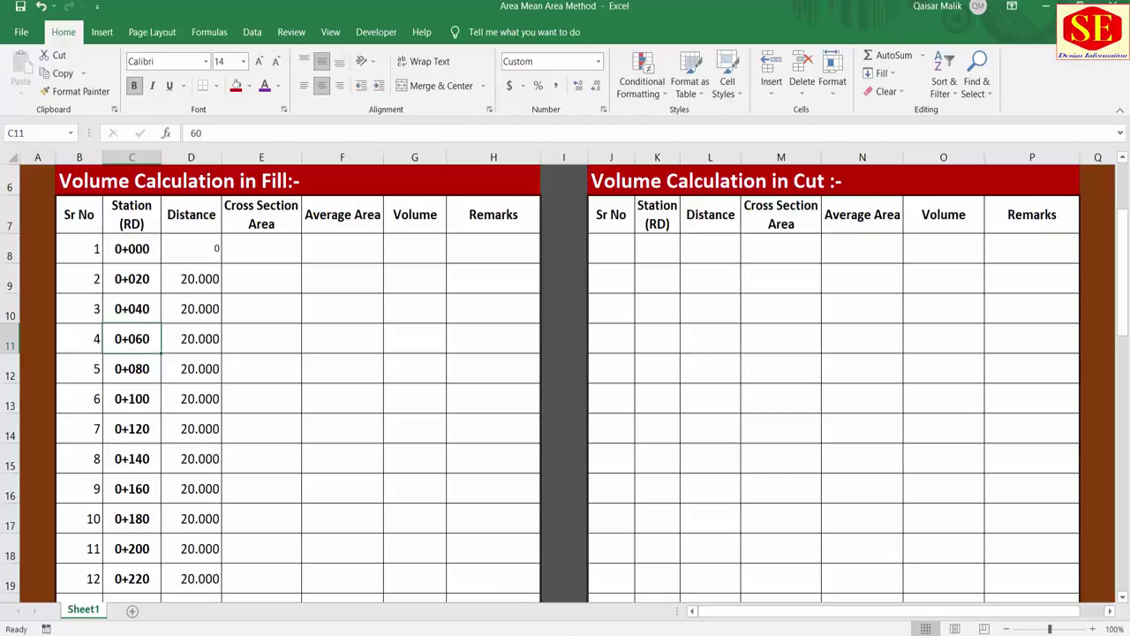
pyautogui.scroll(1, 255, 274)
pyautogui.click(255, 274)
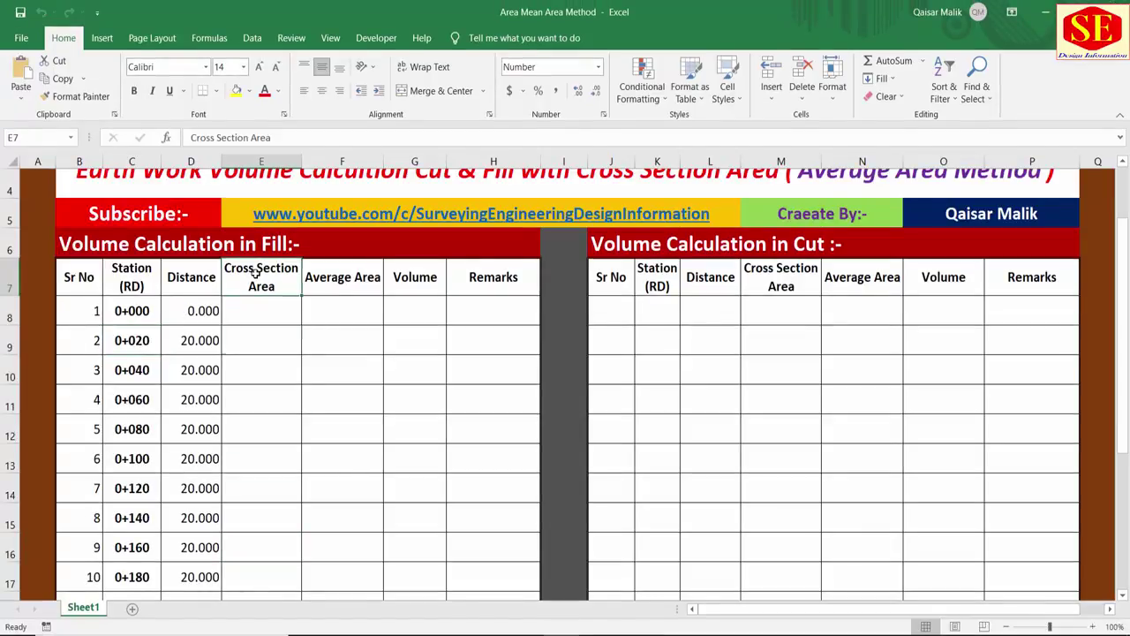
pyautogui.moveTo(265, 311); pyautogui.dragTo(252, 577)
pyautogui.scroll(2, 275, 451)
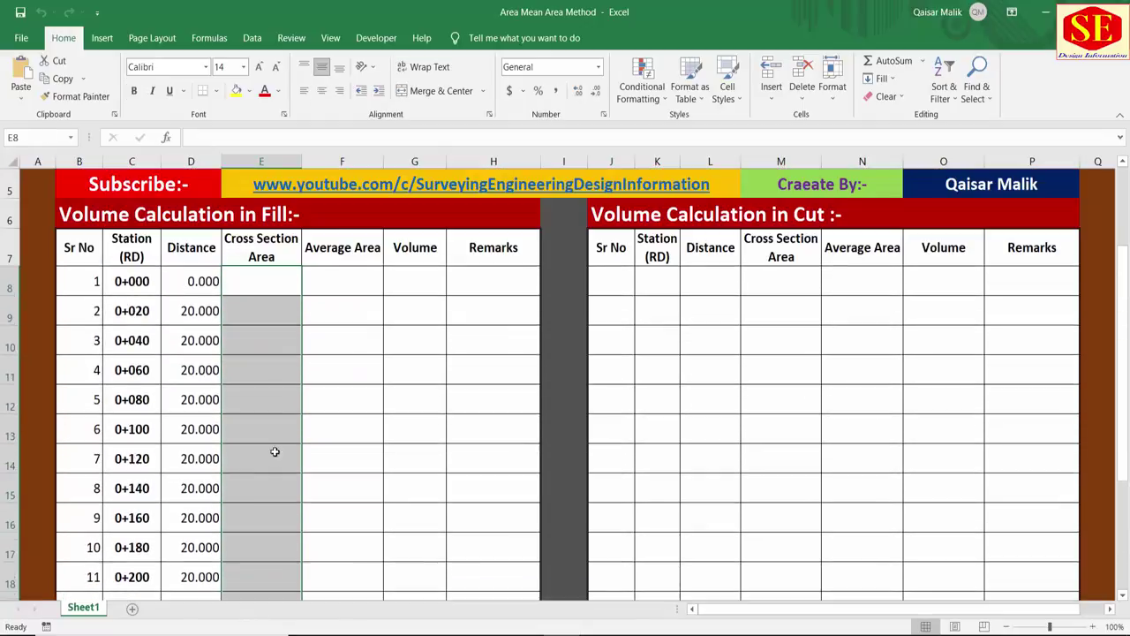
pyautogui.press('Down')
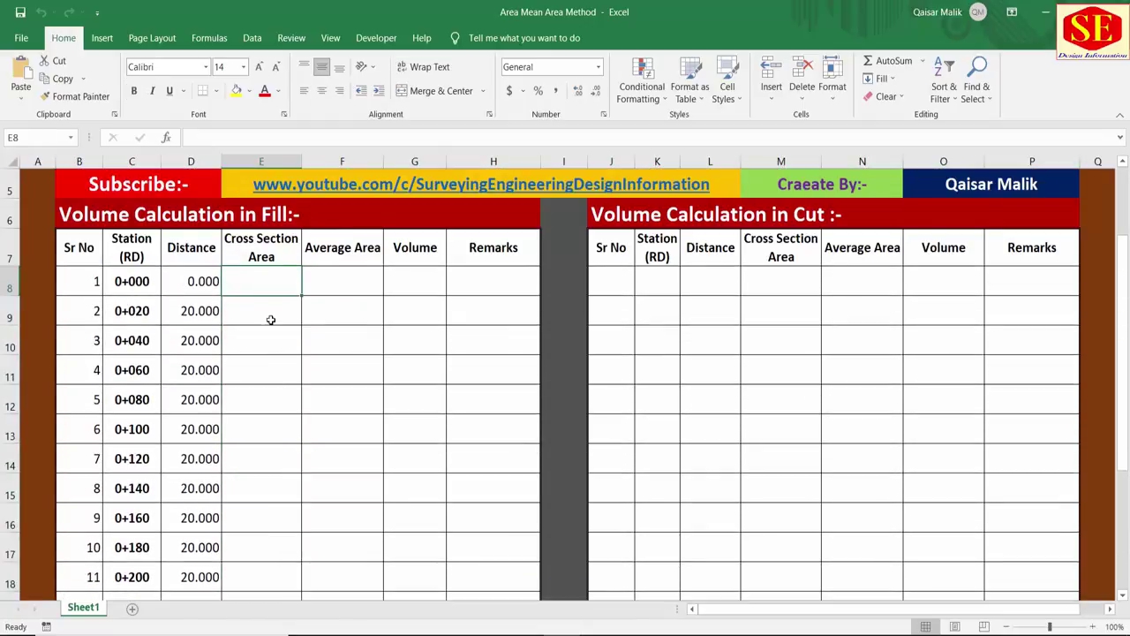
pyautogui.press('Left')
pyautogui.press('Left')
pyautogui.press('Up')
pyautogui.click(271, 281)
pyautogui.click(252, 311)
pyautogui.click(257, 339)
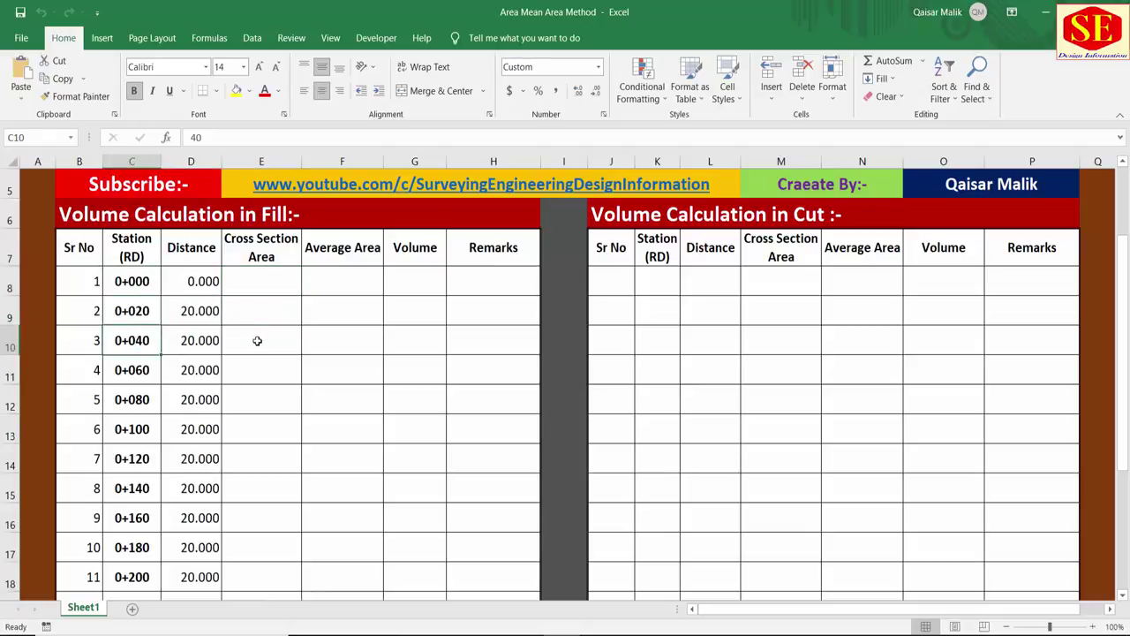
pyautogui.click(159, 374)
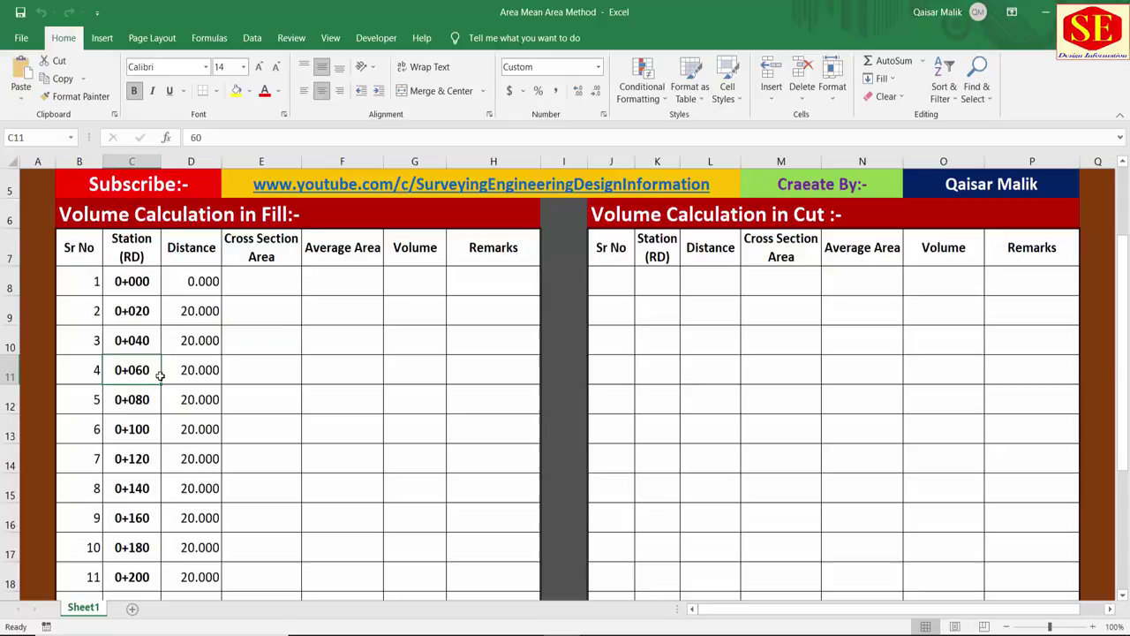
pyautogui.click(248, 365)
pyautogui.click(106, 405)
pyautogui.click(257, 403)
pyautogui.click(263, 431)
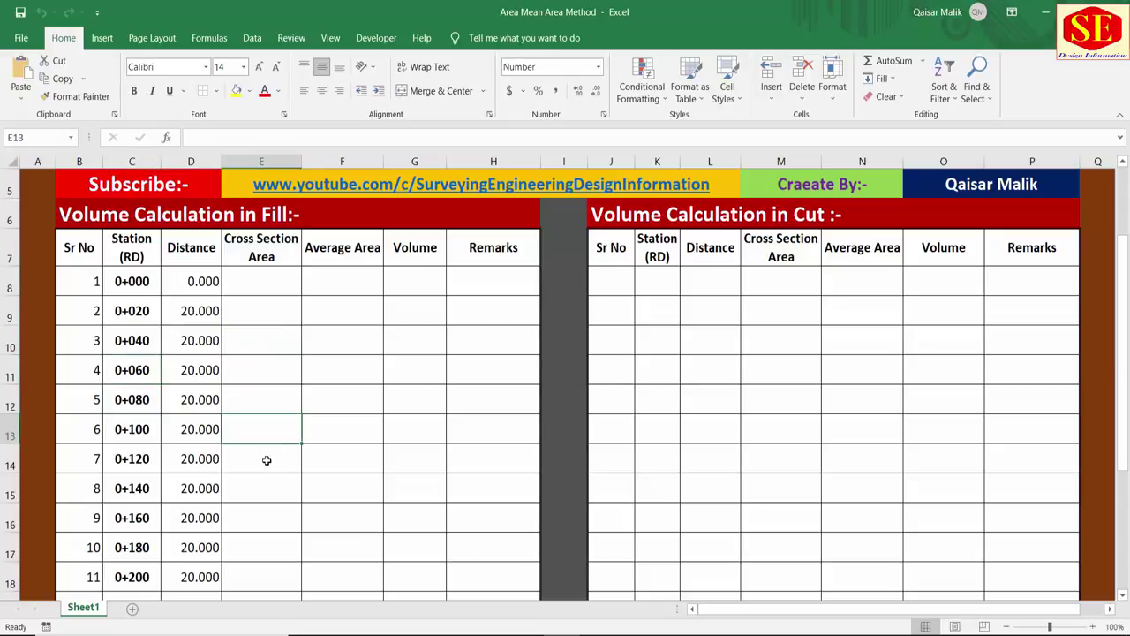
pyautogui.click(265, 459)
pyautogui.click(262, 493)
pyautogui.click(260, 520)
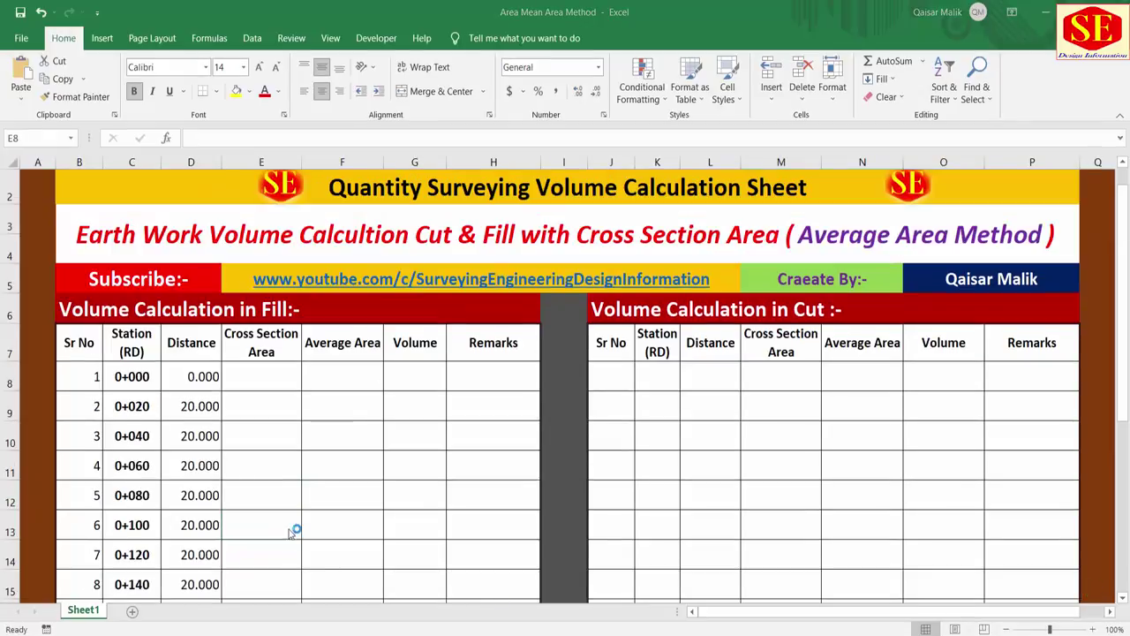
# Step: Enter fill areas for stations 0+000, 0+020 (107.9951) and 0+040 (541.2198)
pyautogui.click(143, 381)
pyautogui.click(249, 380)
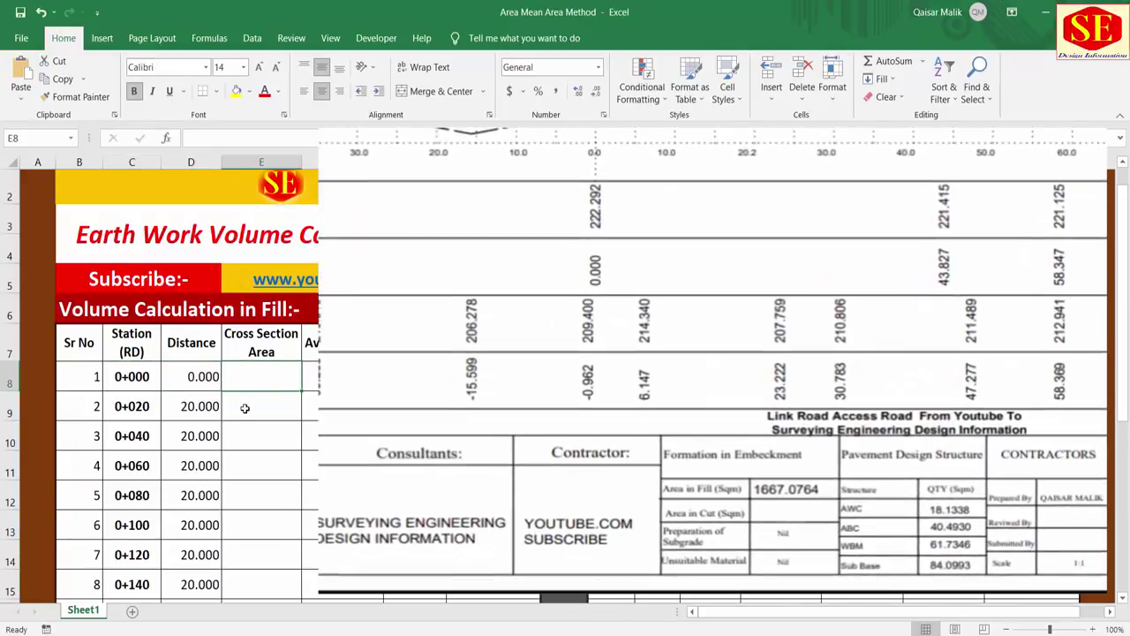
pyautogui.write('1667.')
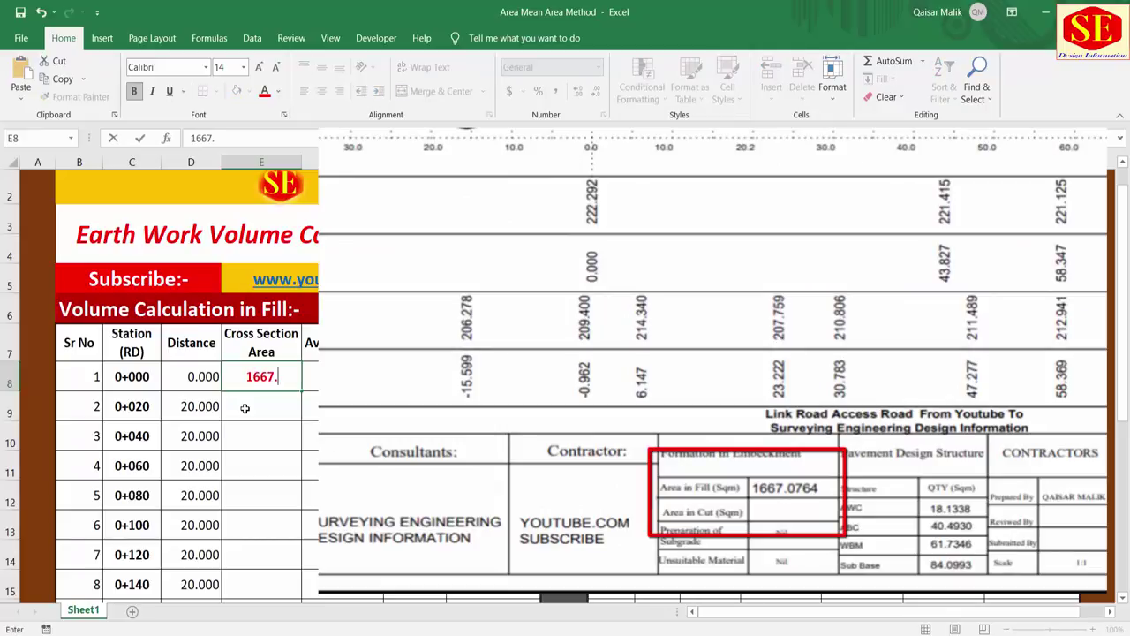
pyautogui.write('074')
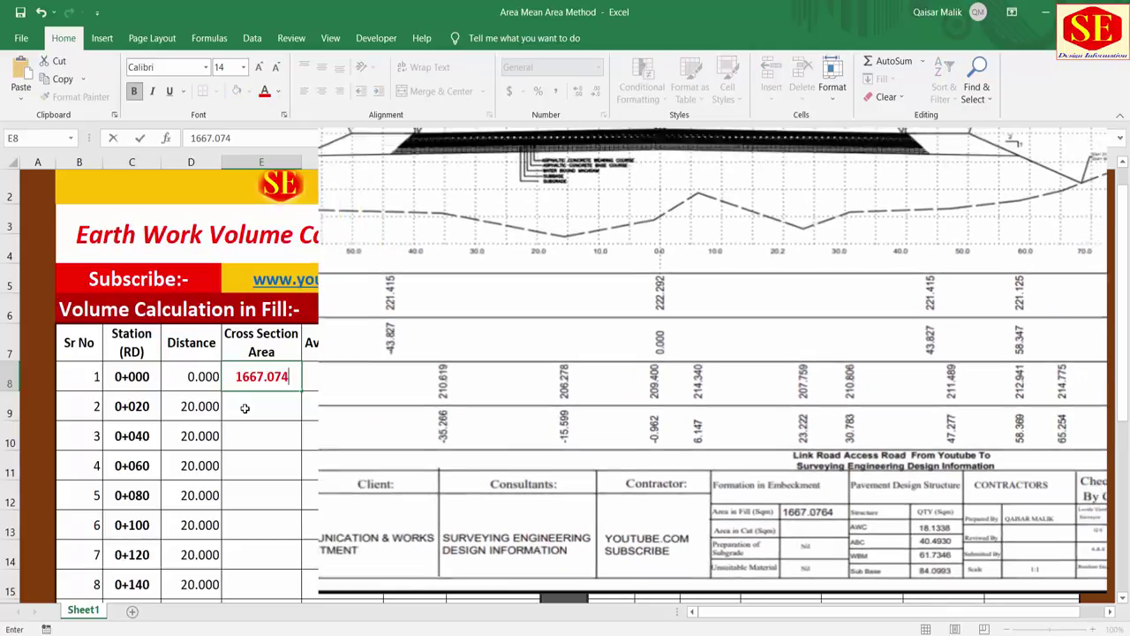
pyautogui.press('Return')
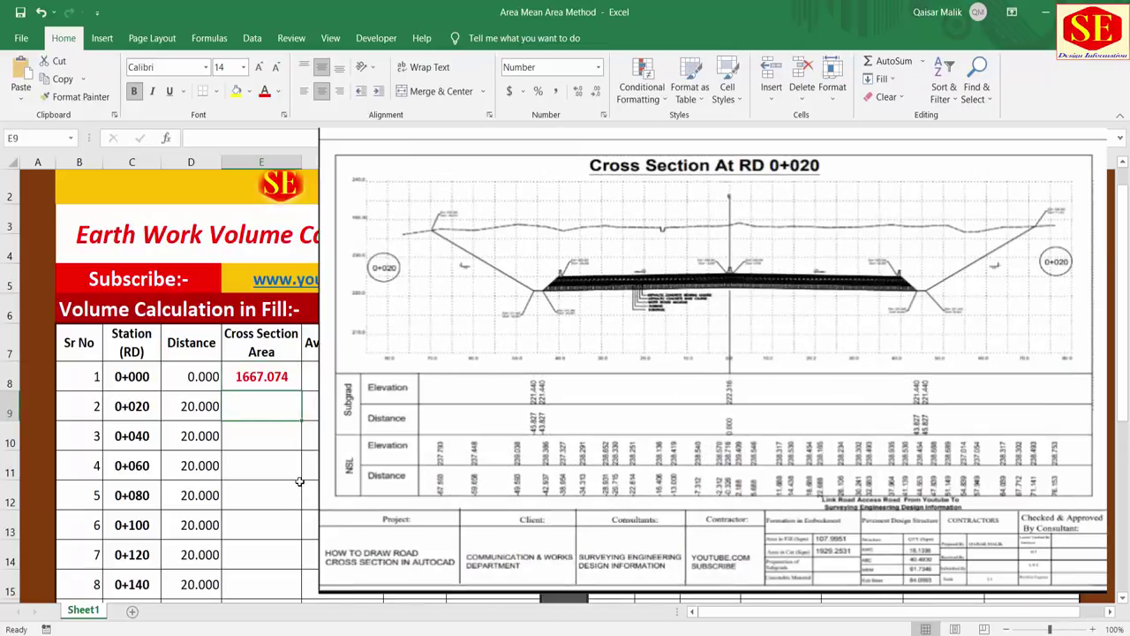
pyautogui.click(140, 420)
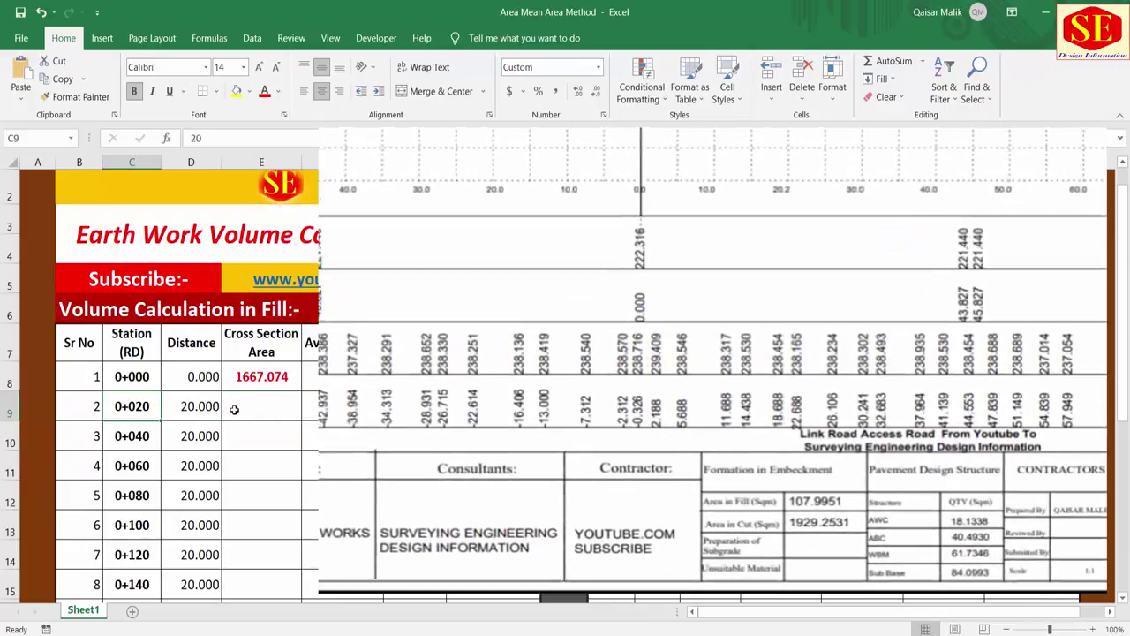
pyautogui.click(234, 409)
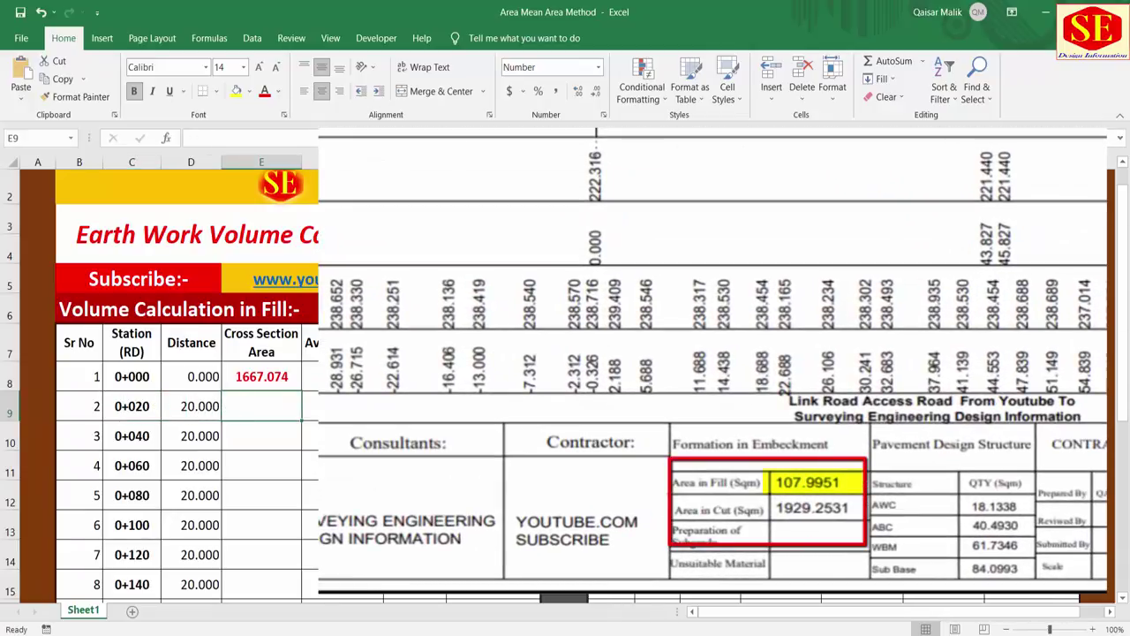
pyautogui.write('107')
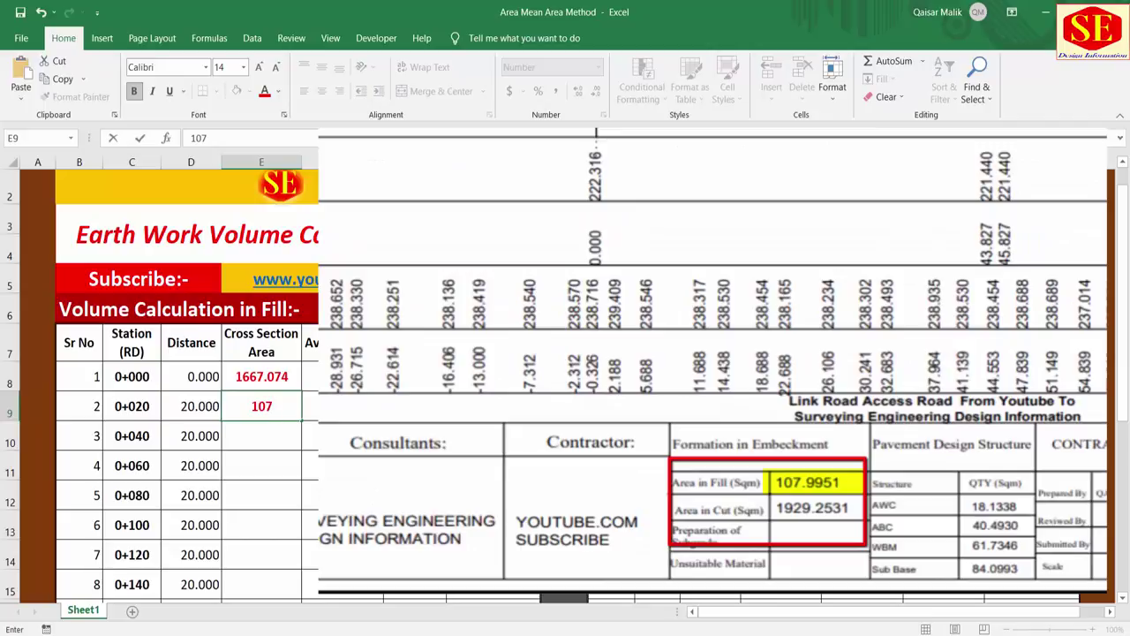
pyautogui.write('.9951')
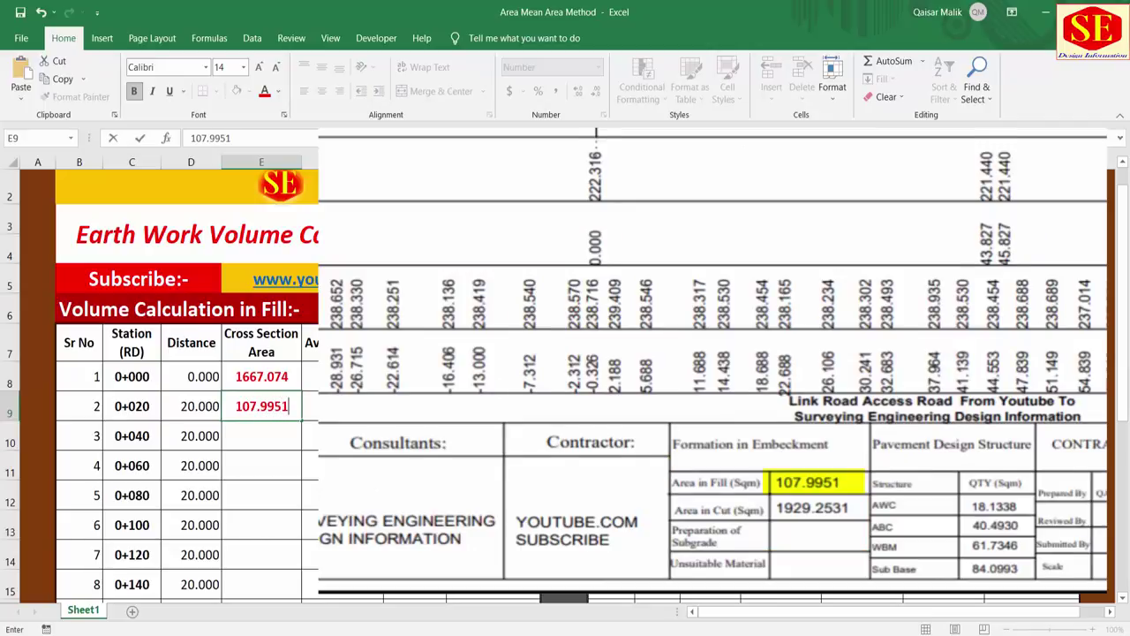
pyautogui.press('Return')
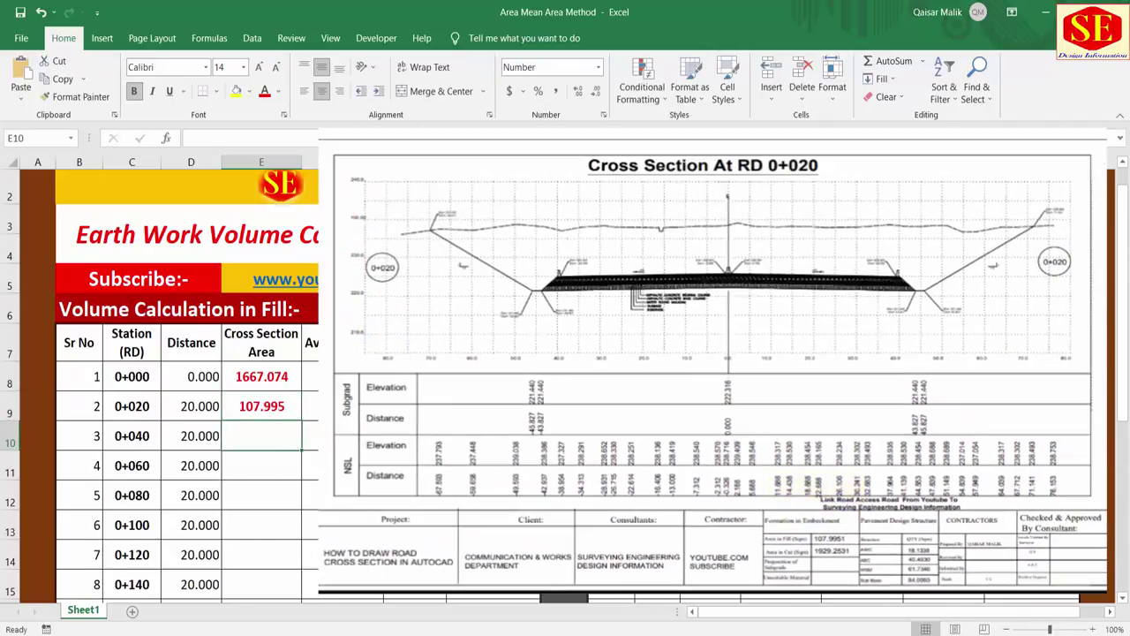
pyautogui.click(283, 412)
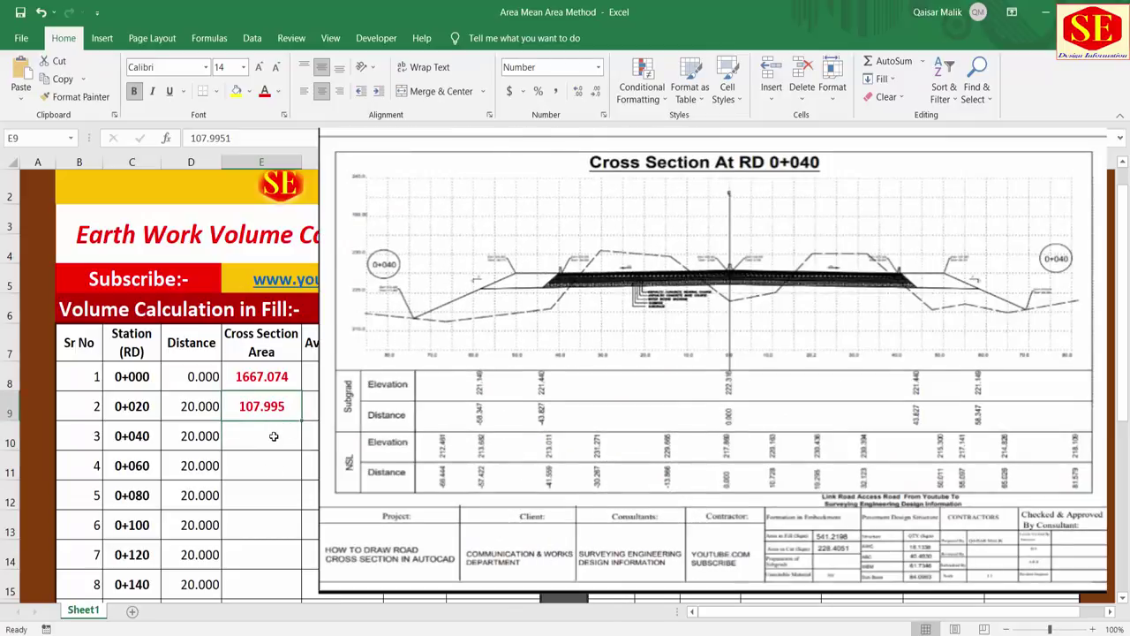
pyautogui.click(274, 436)
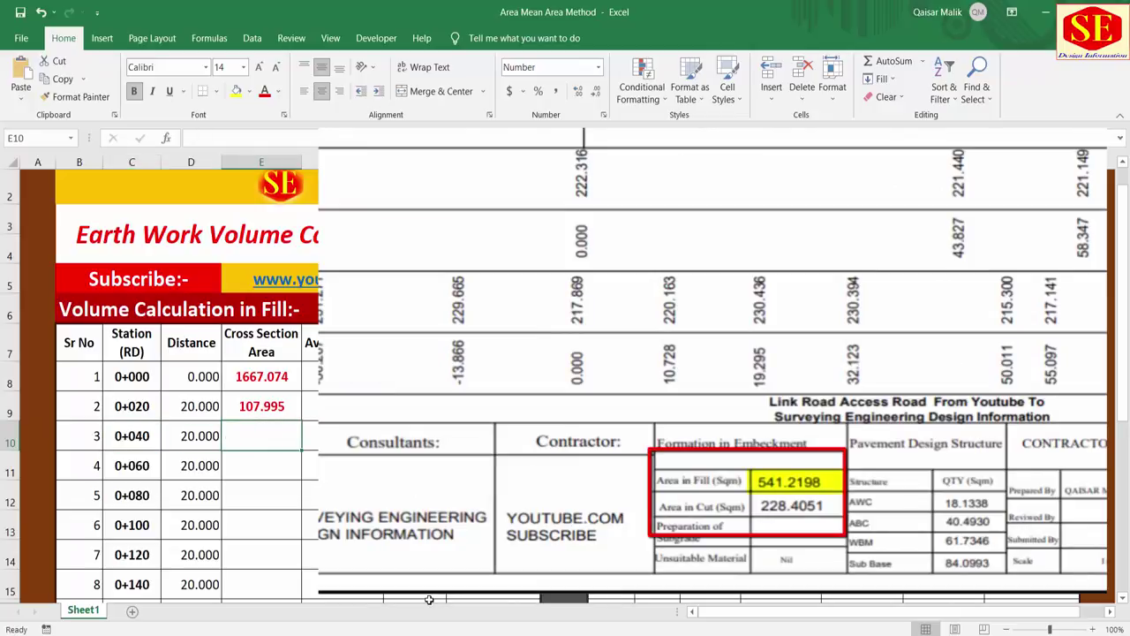
pyautogui.write('541.2198')
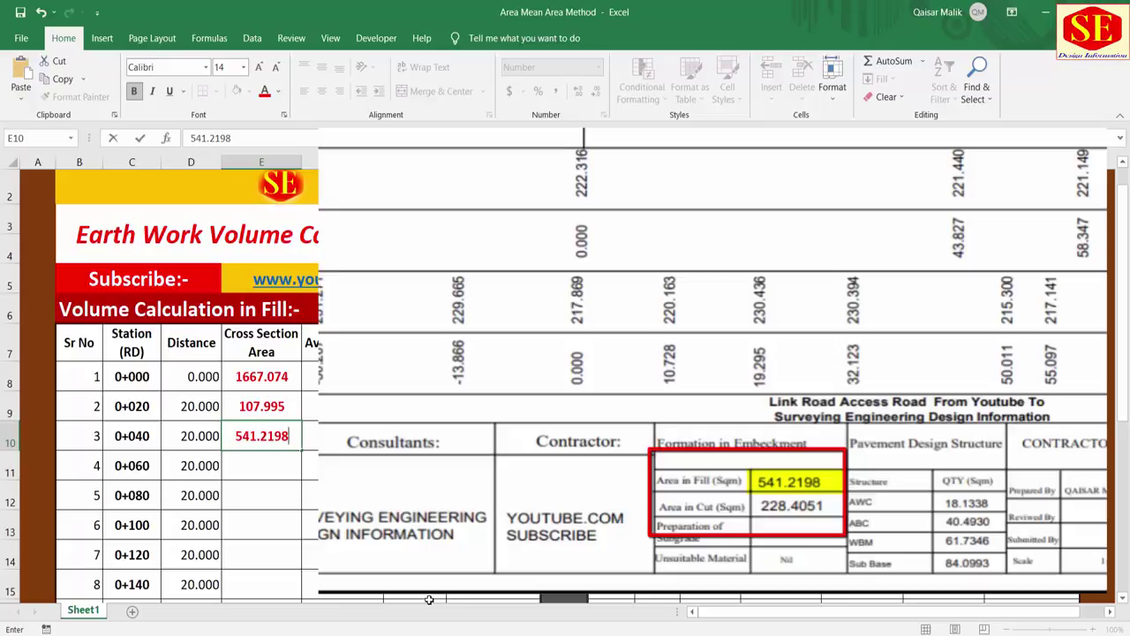
pyautogui.press('Return')
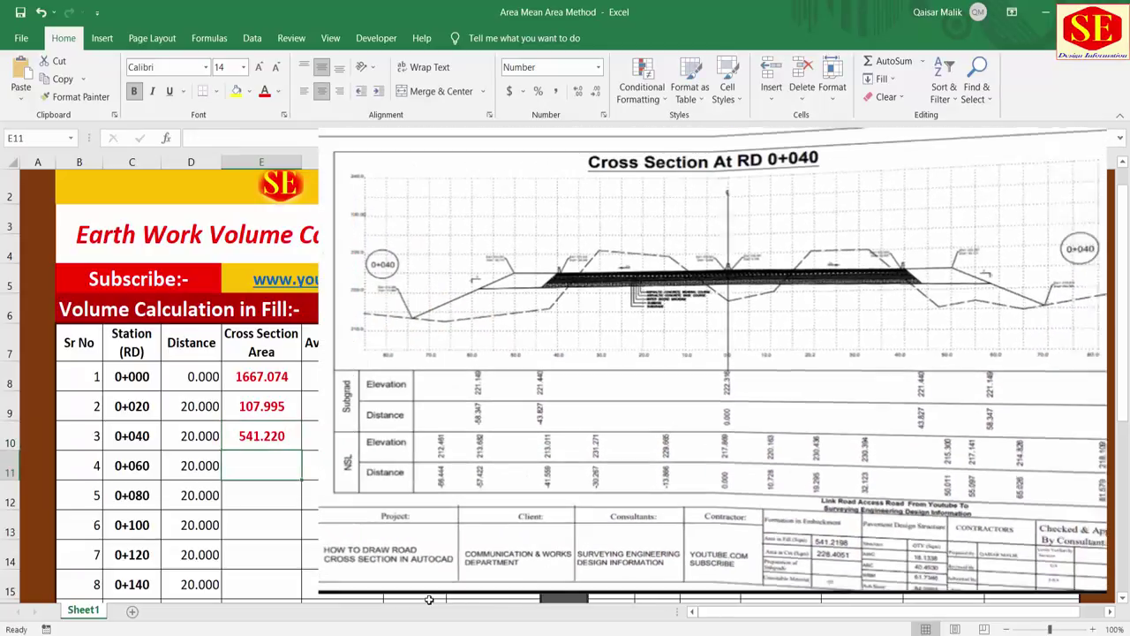
# Step: Enter areas 465.7023, 347.7977, 465.7023 and 2000.156 for stations 0+060 to 0+120
pyautogui.write('465')
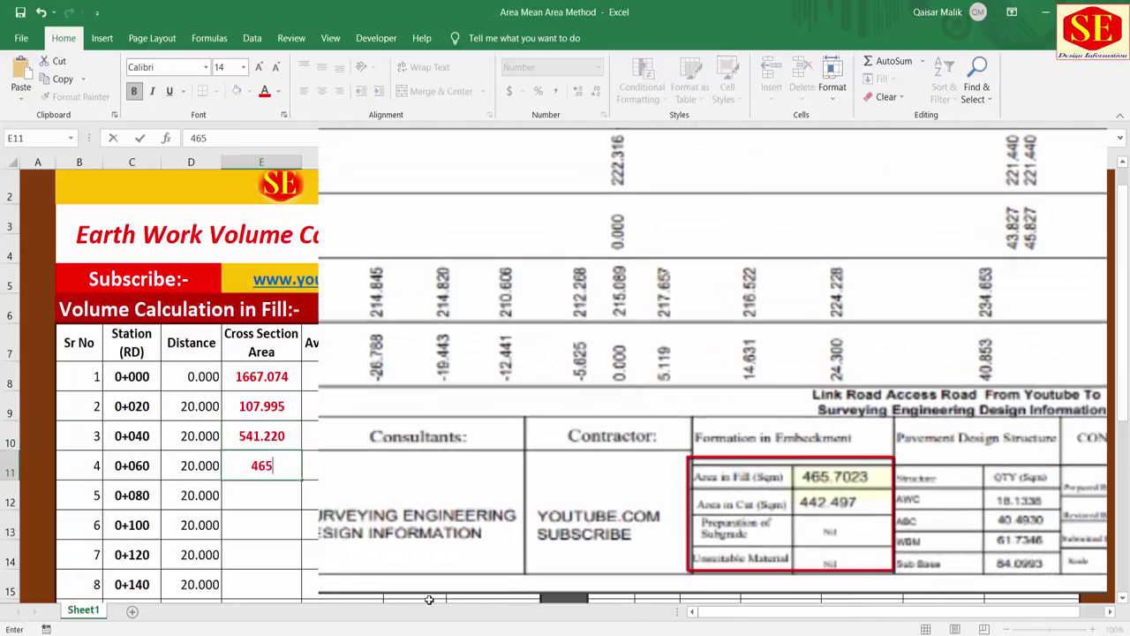
pyautogui.write('.7023')
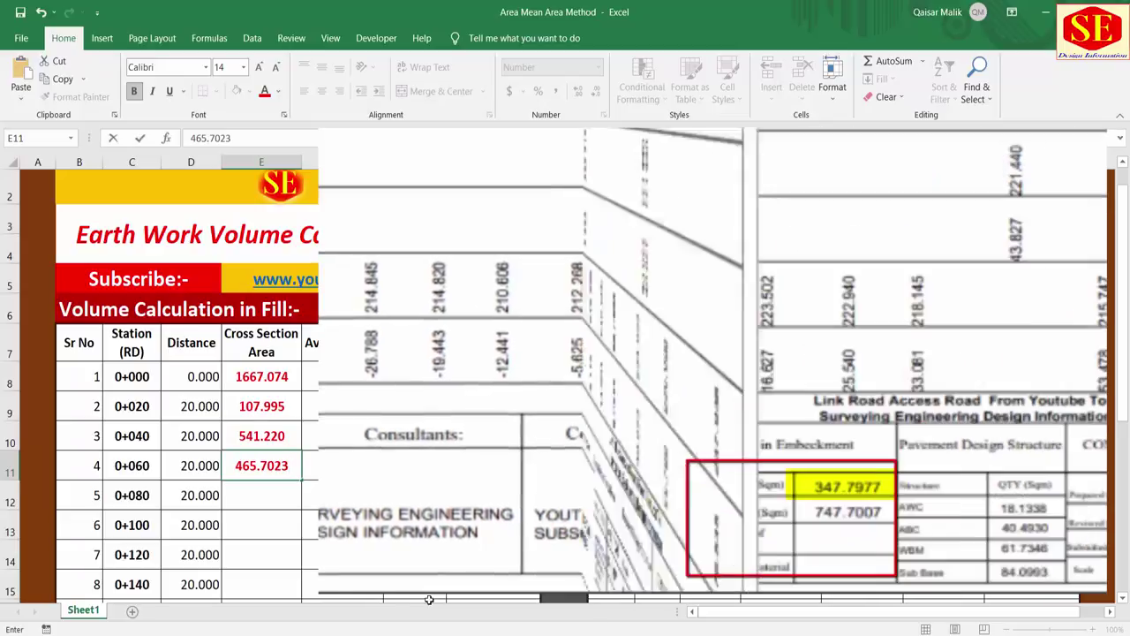
pyautogui.press('Return')
pyautogui.write('347.')
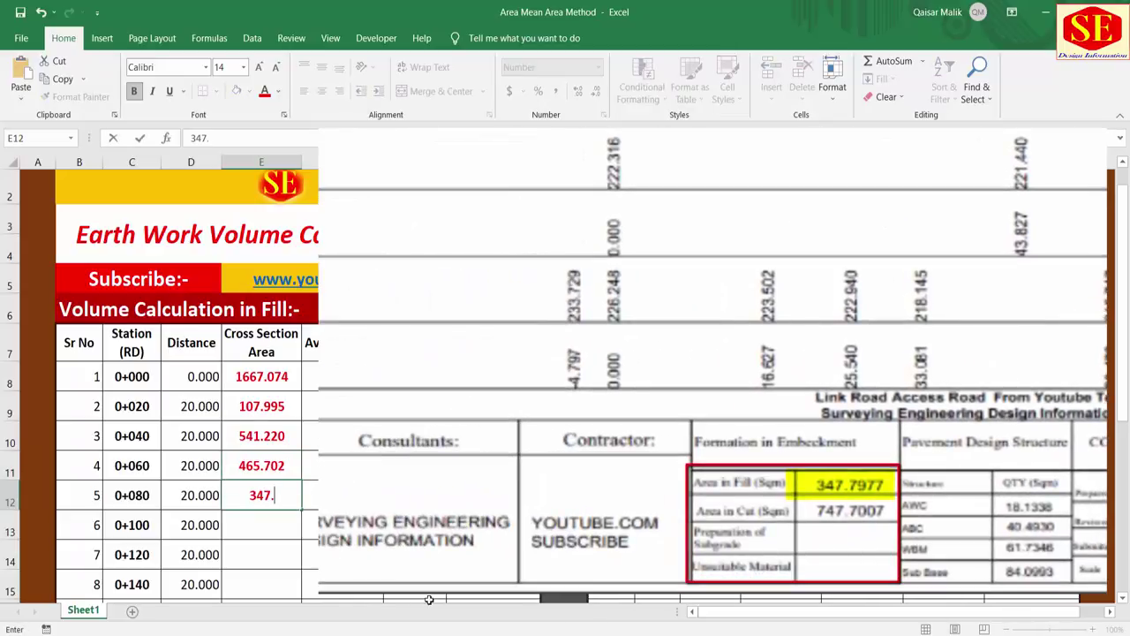
pyautogui.write('7977')
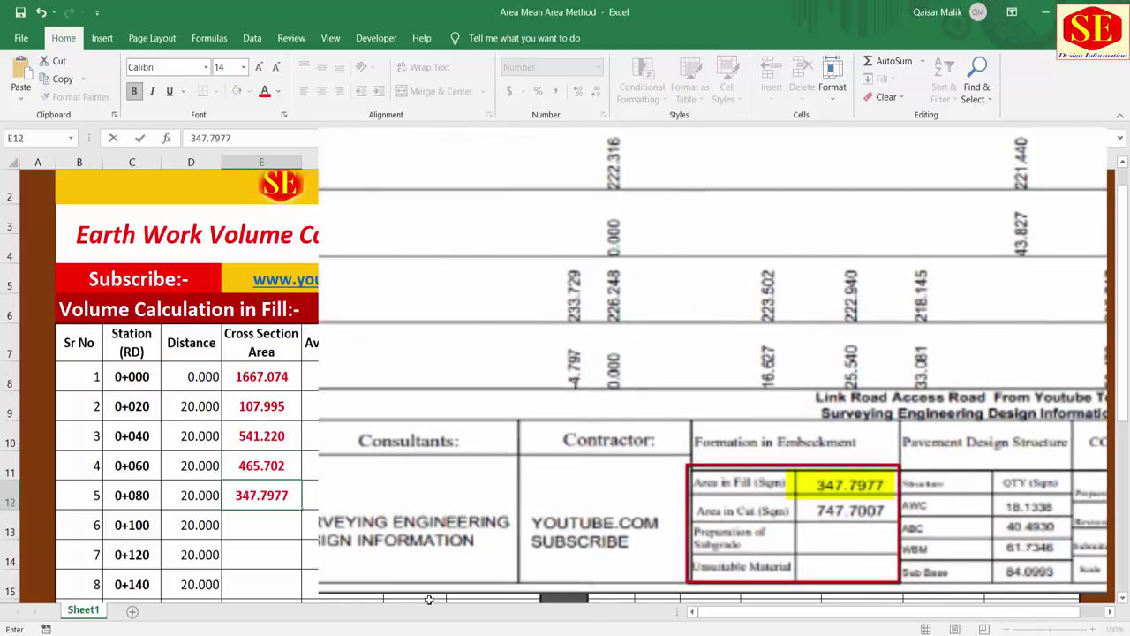
pyautogui.press('Return')
pyautogui.write('465')
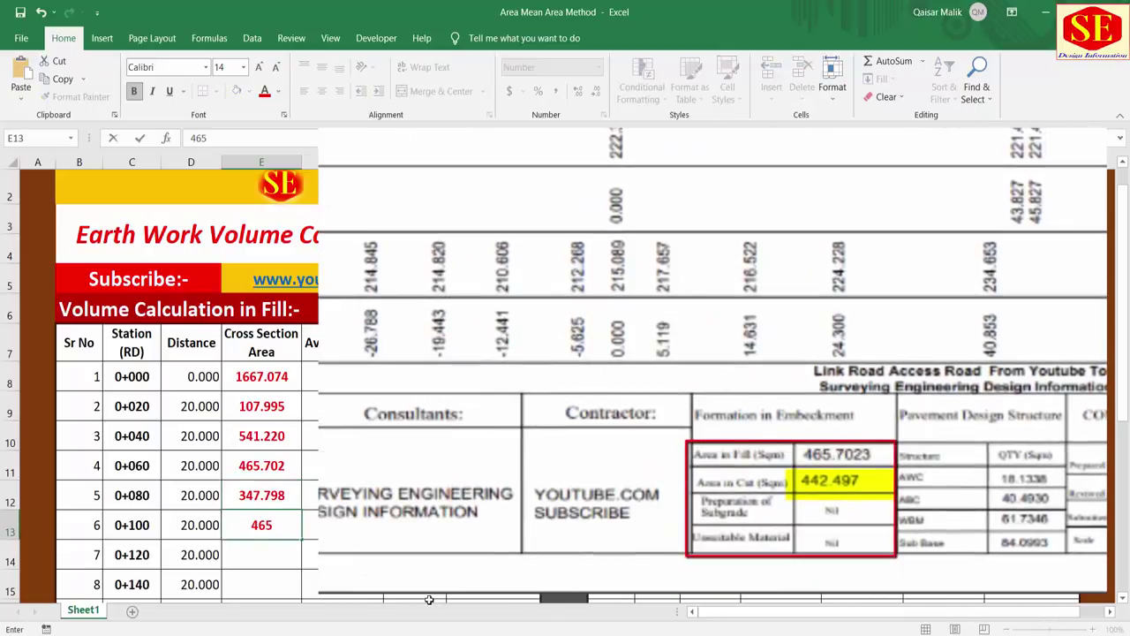
pyautogui.write('.702')
pyautogui.write('3')
pyautogui.press('Return')
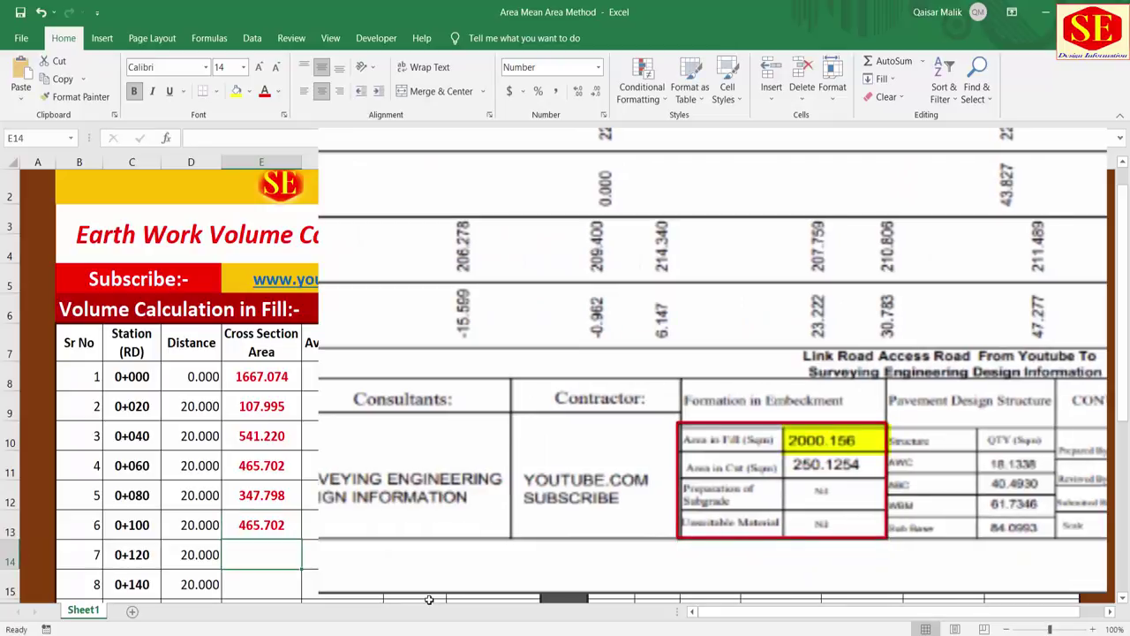
pyautogui.write('2000.')
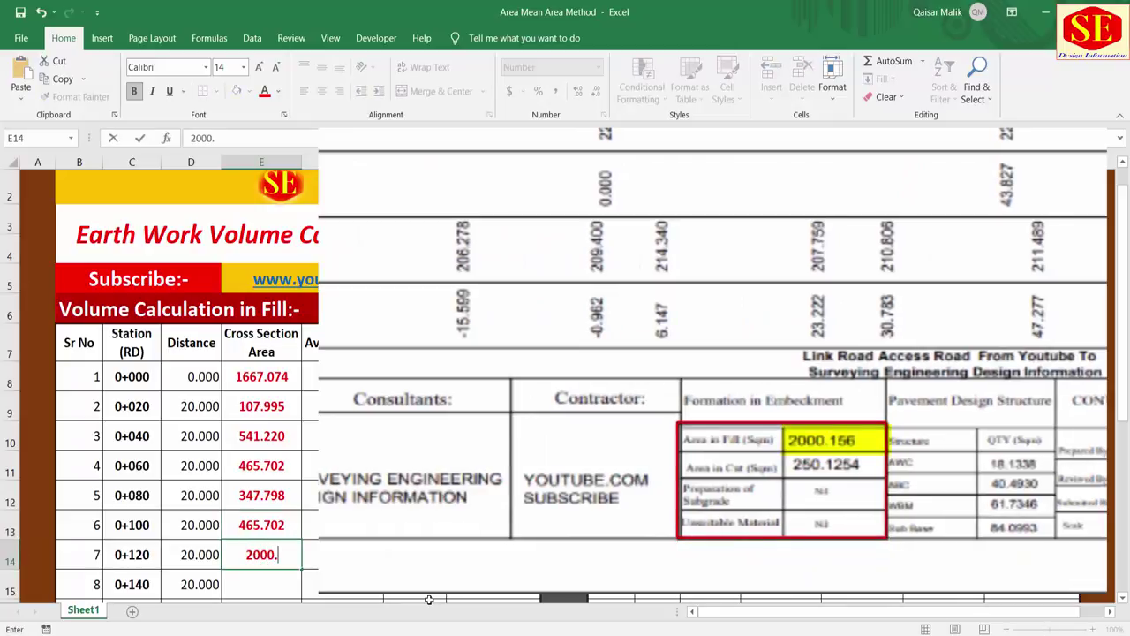
pyautogui.write('156')
pyautogui.press('Return')
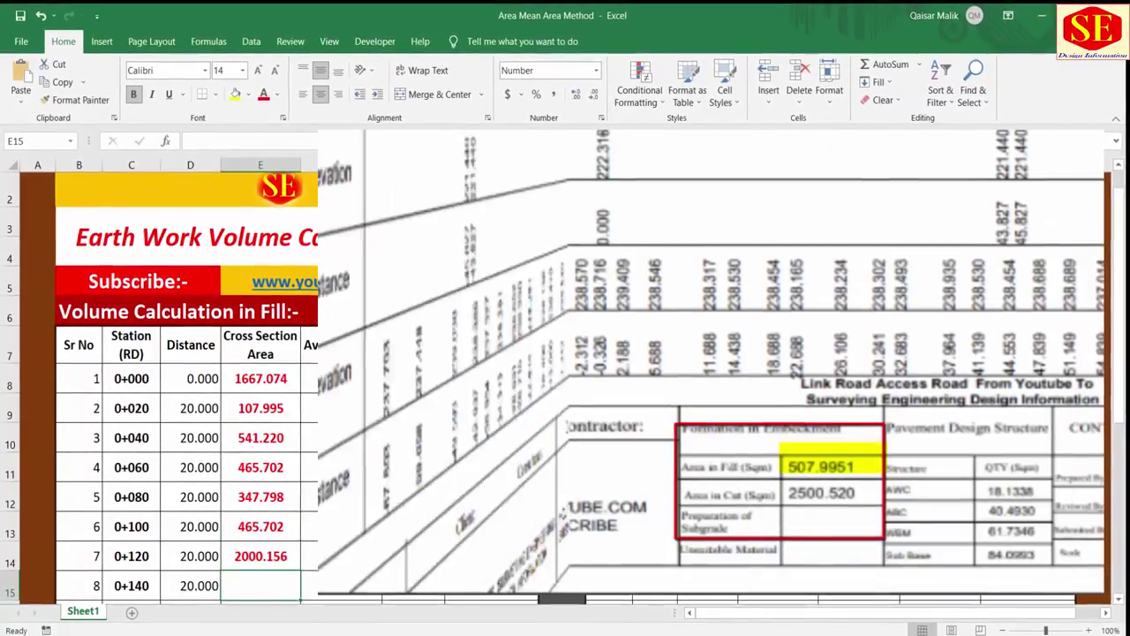
# Step: Enter areas 507.9951, 76.2325, 550.1254 and 685.651 for stations 0+140 to 0+200
pyautogui.scroll(-3, 176, 380)
pyautogui.write('507')
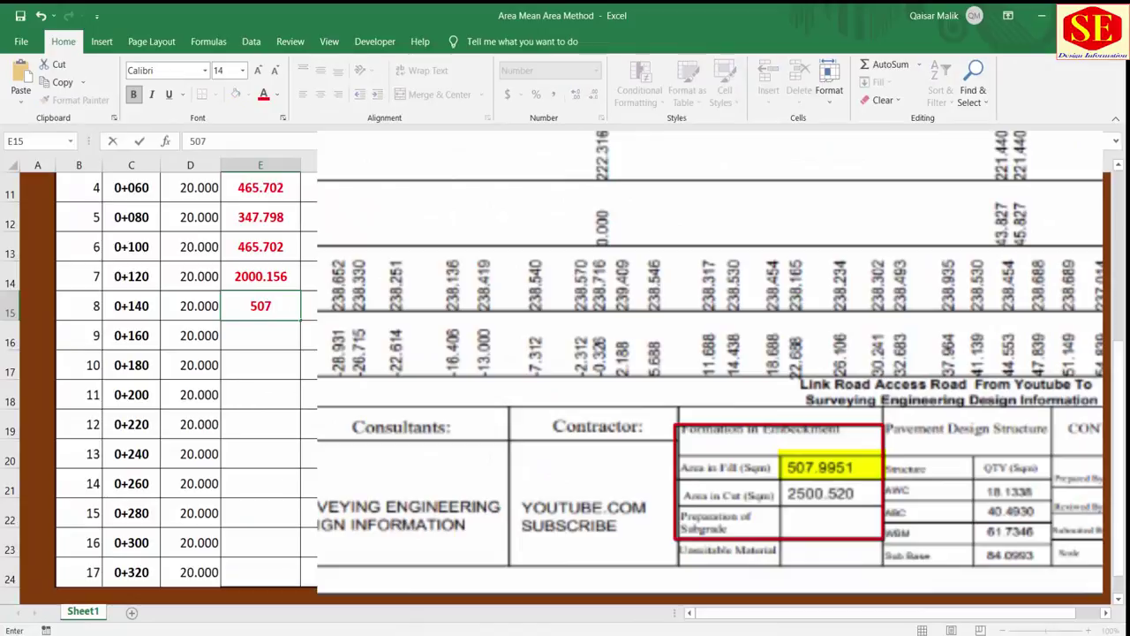
pyautogui.write('.9951')
pyautogui.press('Return')
pyautogui.write('765')
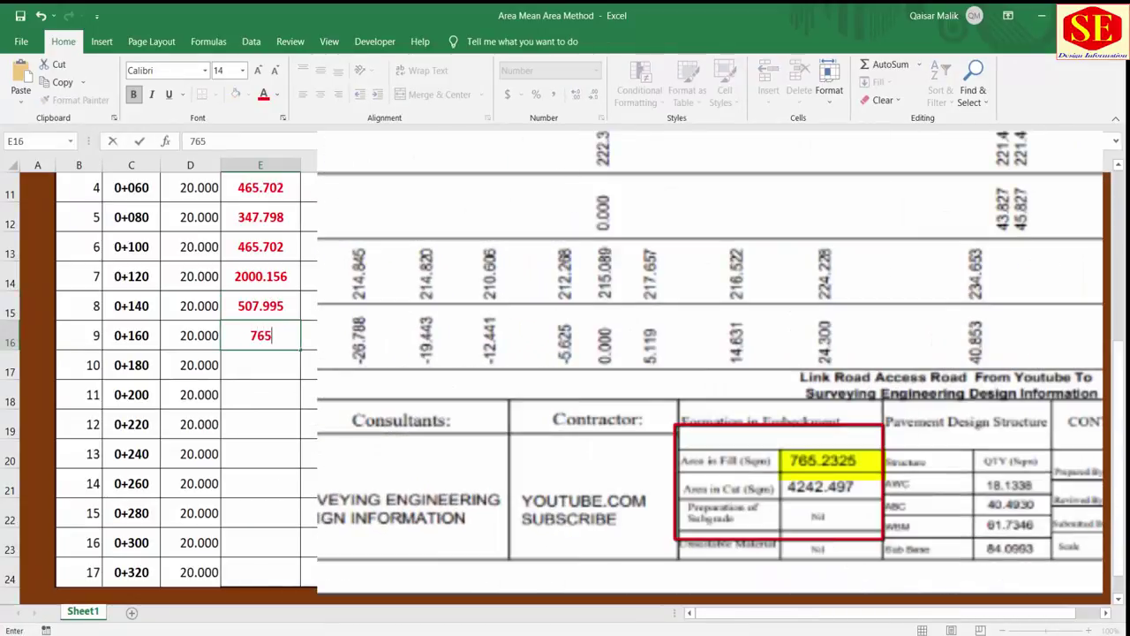
pyautogui.write('.2')
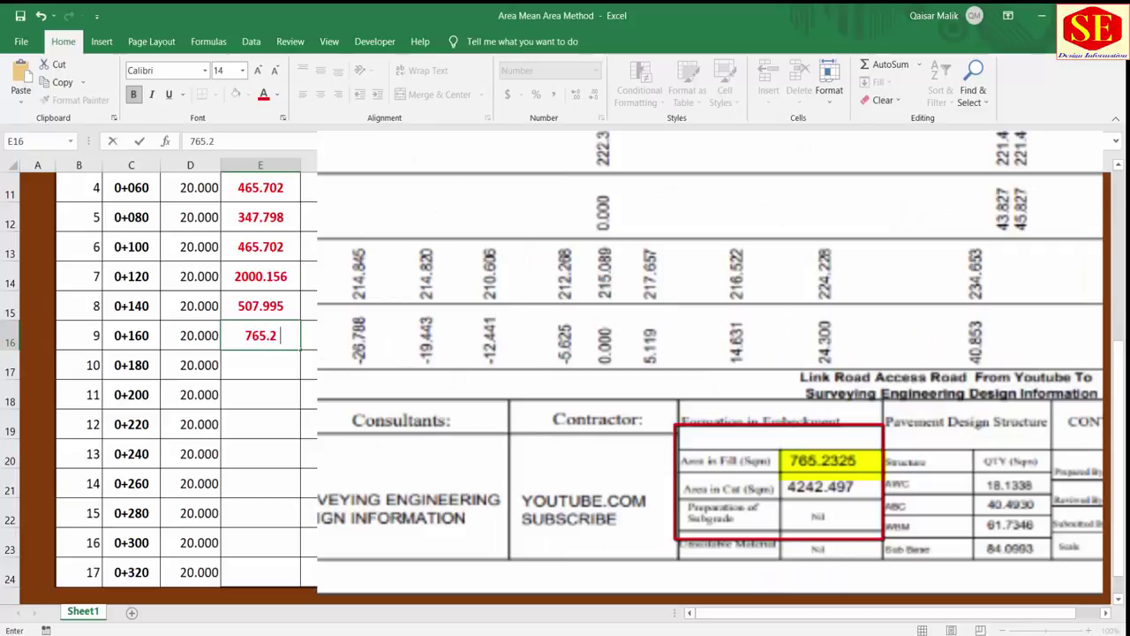
pyautogui.write('325')
pyautogui.press('Return')
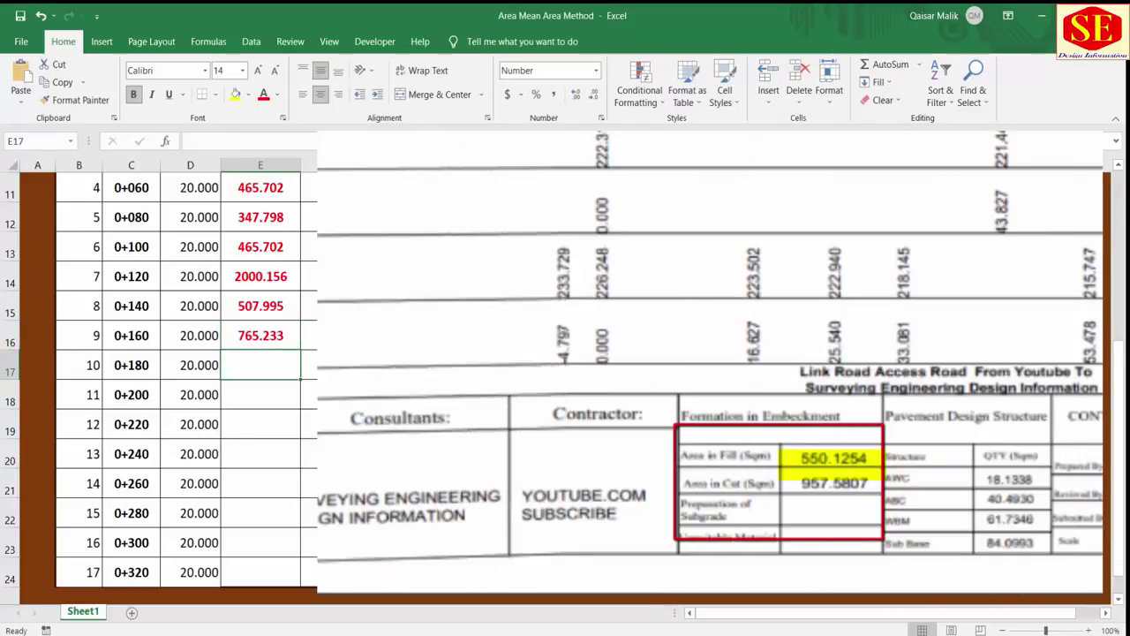
pyautogui.write('550')
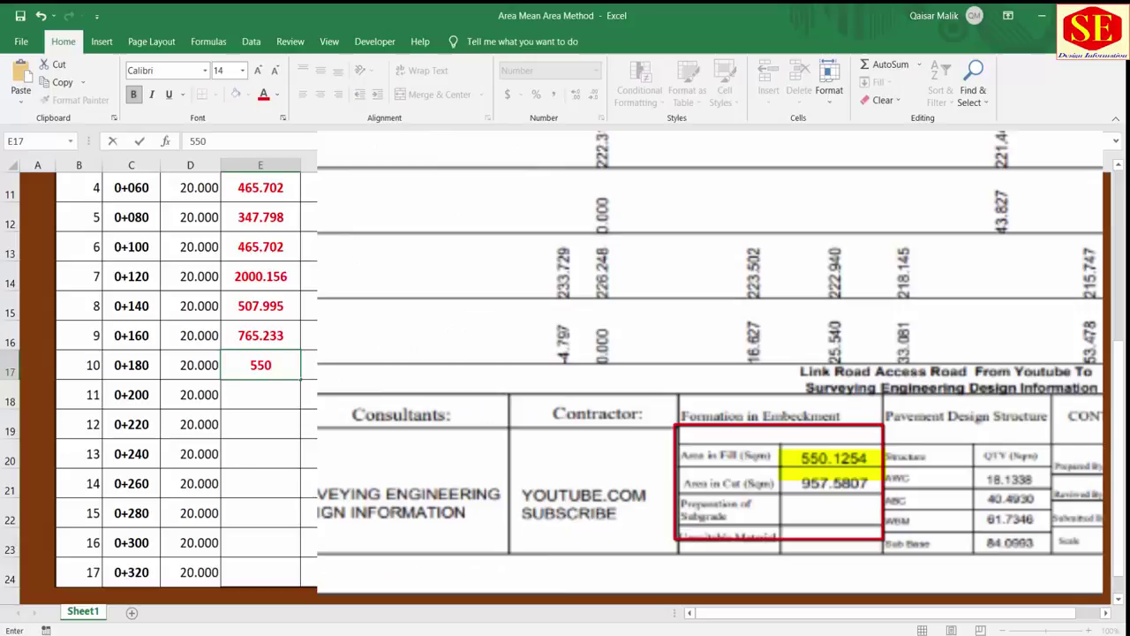
pyautogui.write('.125')
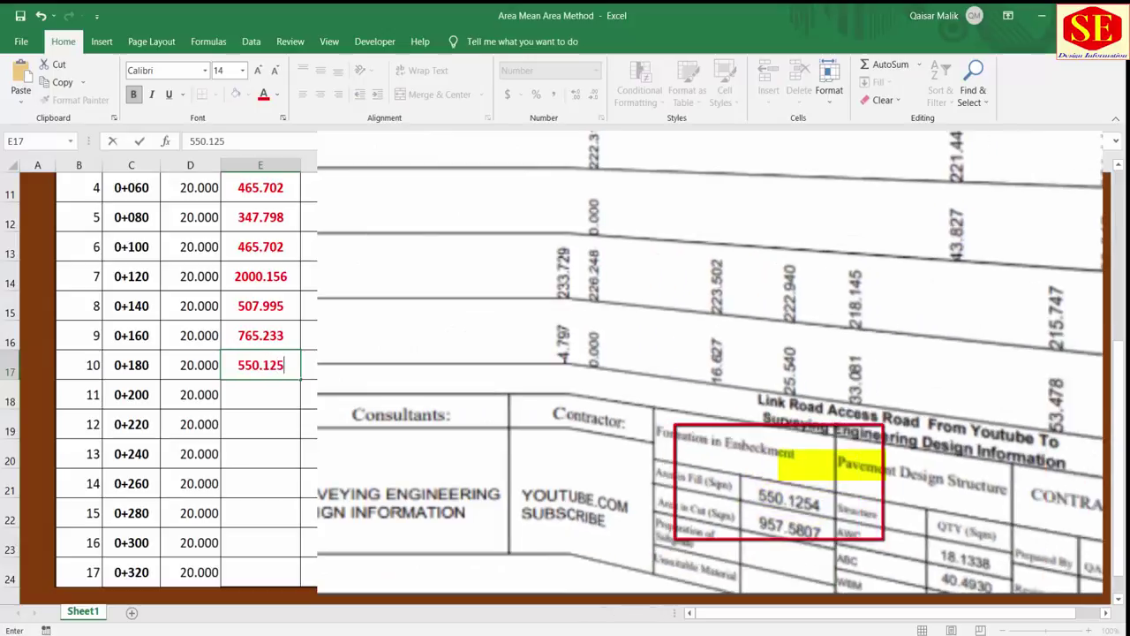
pyautogui.write('4')
pyautogui.press('Return')
pyautogui.write('685')
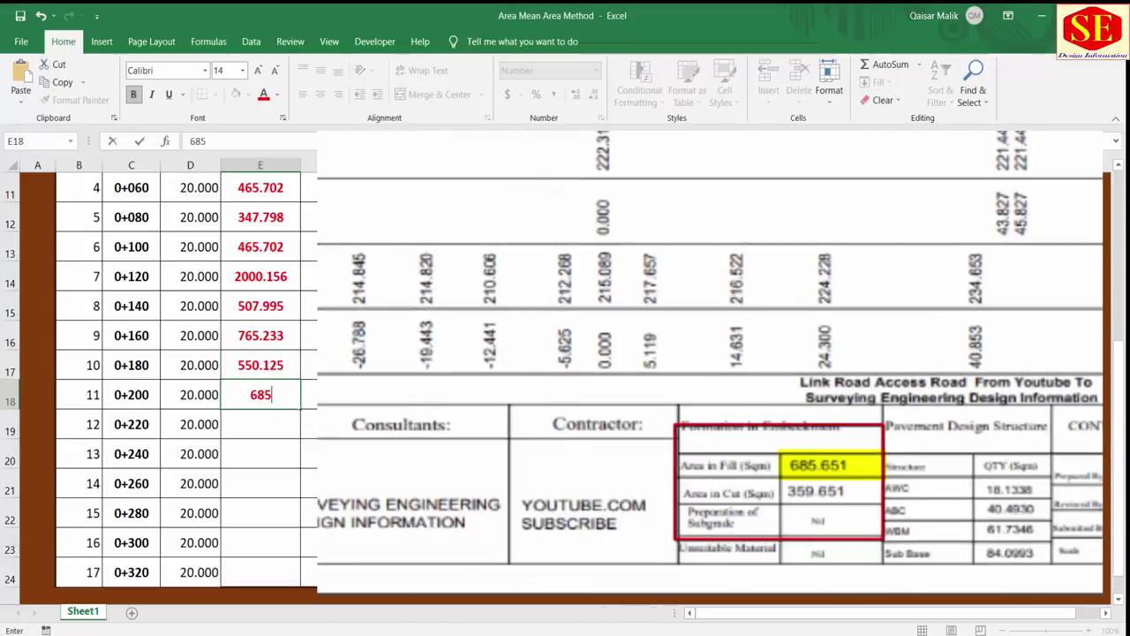
pyautogui.write('.65')
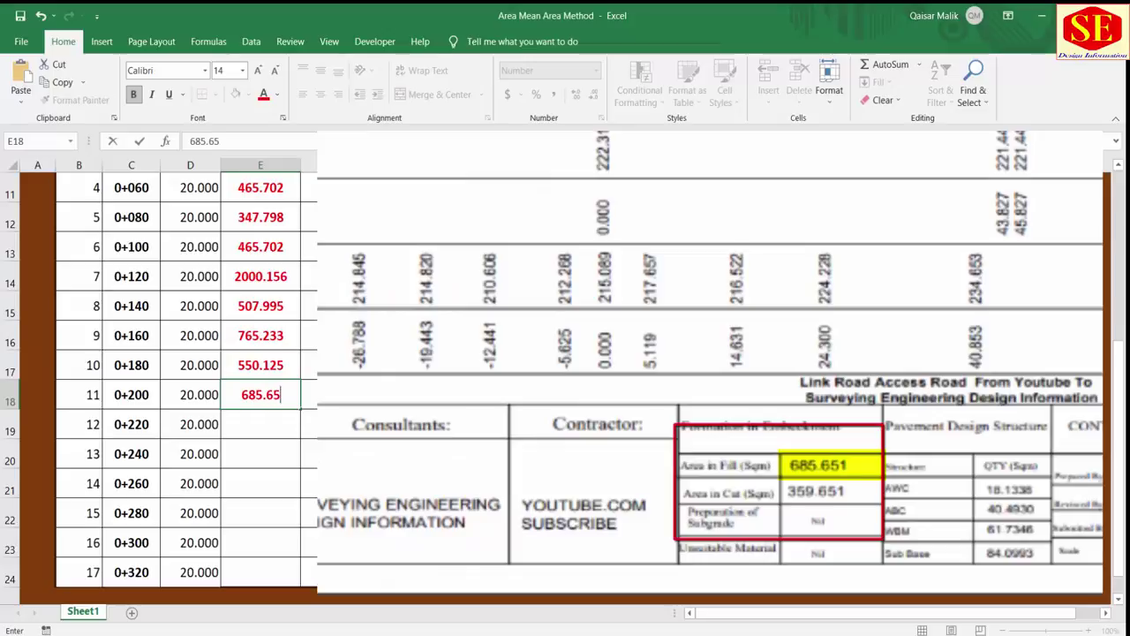
pyautogui.write('1')
pyautogui.press('Return')
# Step: Enter areas 550.15, 560.25, 580.65, 321.25, 450.65 and 650.15 in E19–E24
pyautogui.click(166, 403)
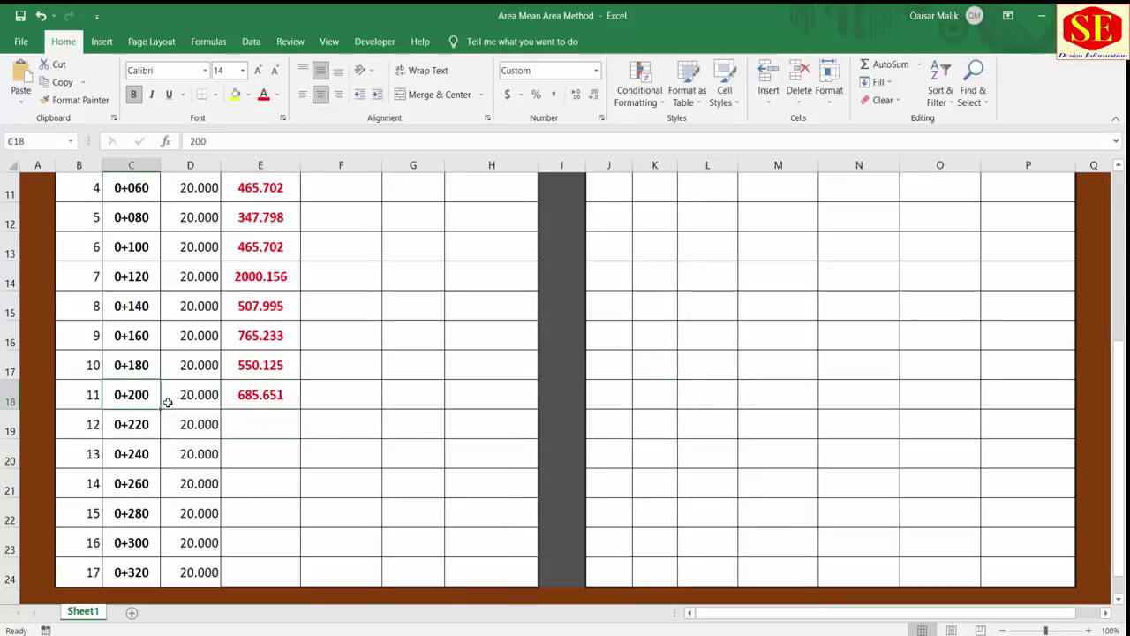
pyautogui.click(266, 430)
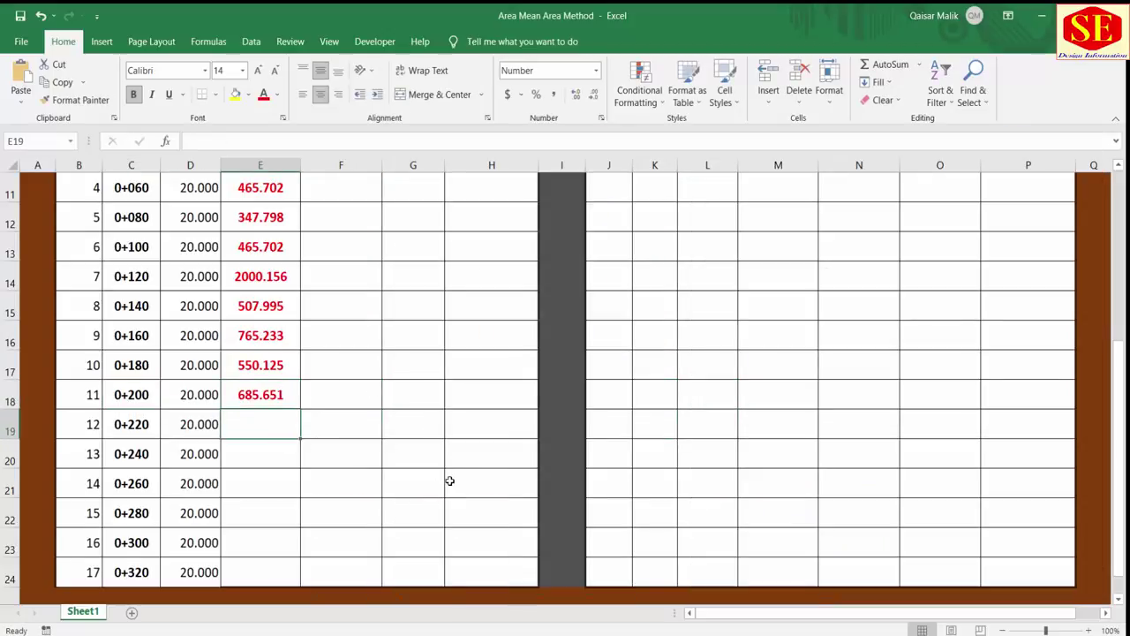
pyautogui.write('550.15')
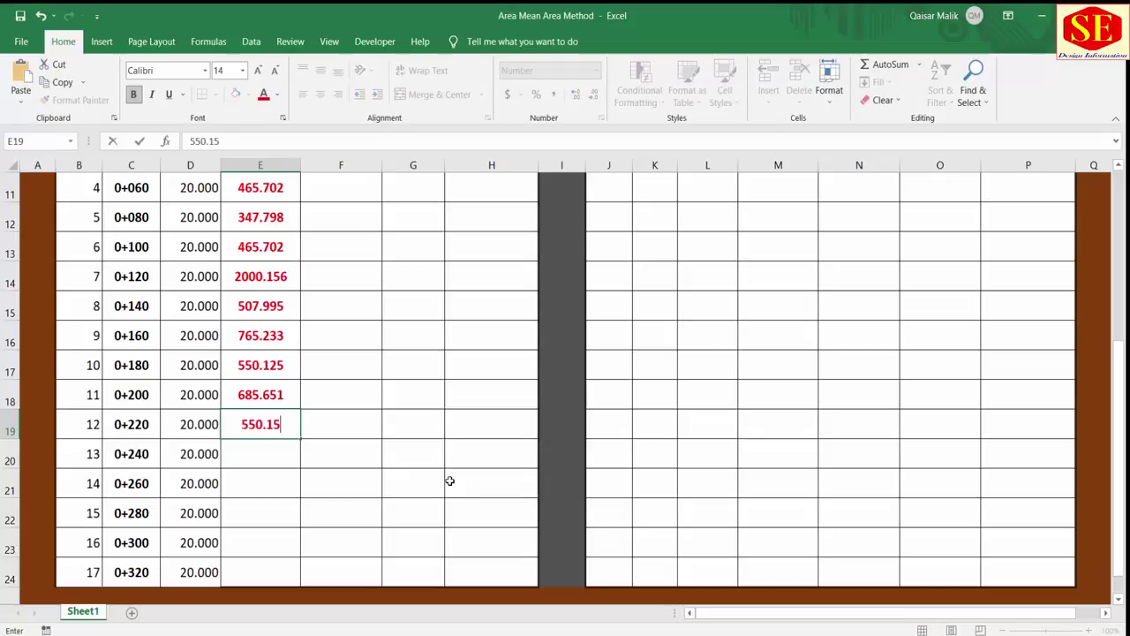
pyautogui.press('Return')
pyautogui.write('560.25')
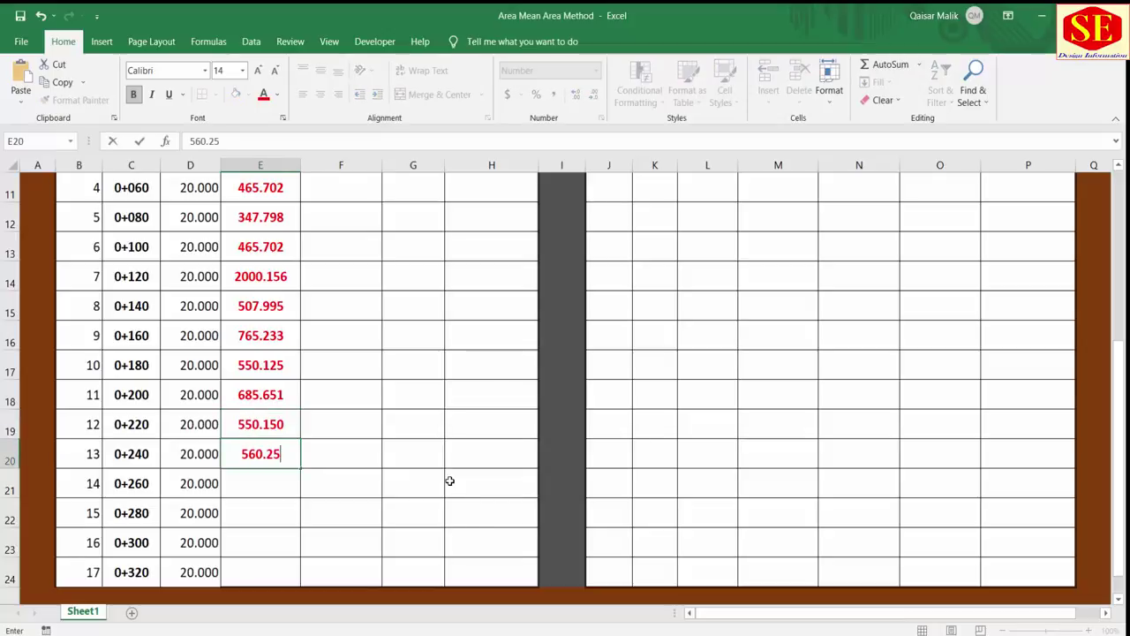
pyautogui.press('Return')
pyautogui.write('580')
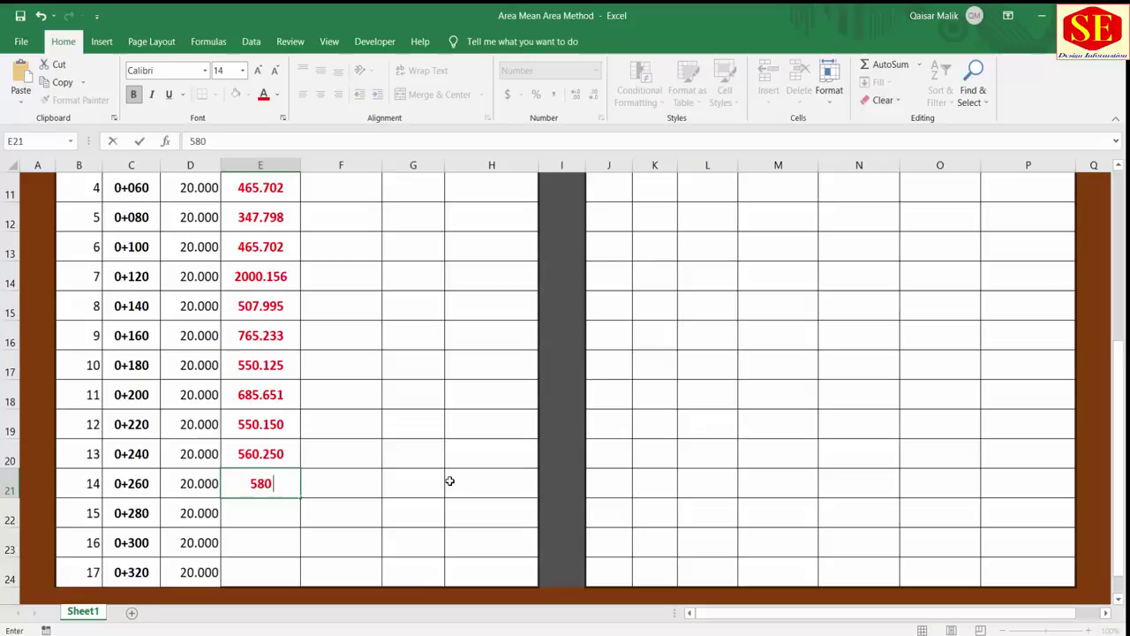
pyautogui.write('.65')
pyautogui.press('Return')
pyautogui.write('321')
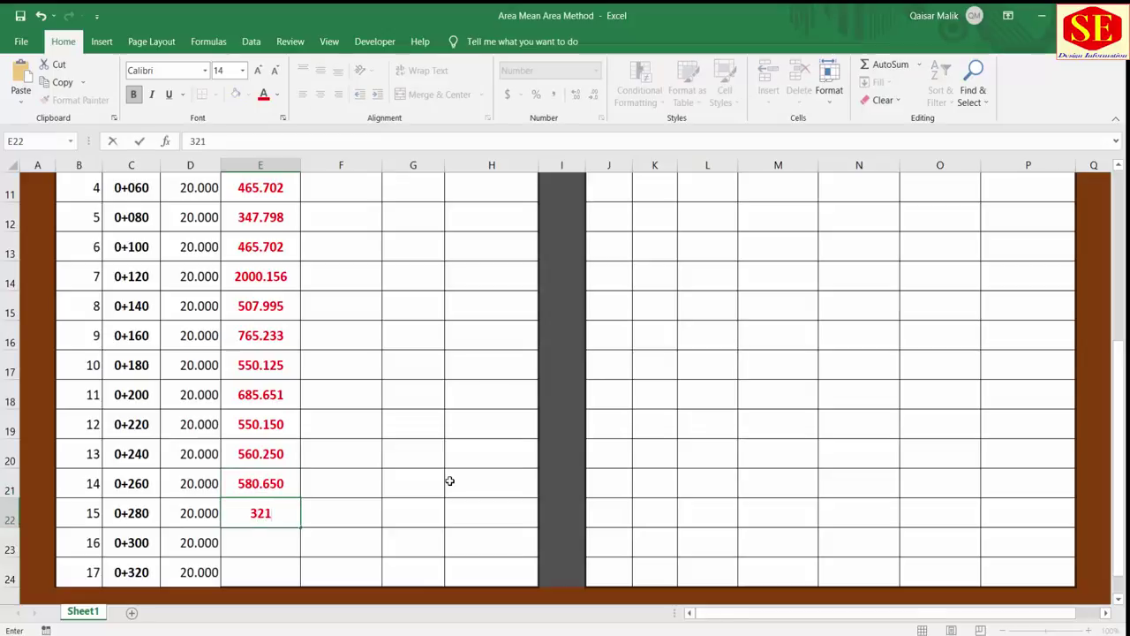
pyautogui.write('.25')
pyautogui.press('Return')
pyautogui.write('45')
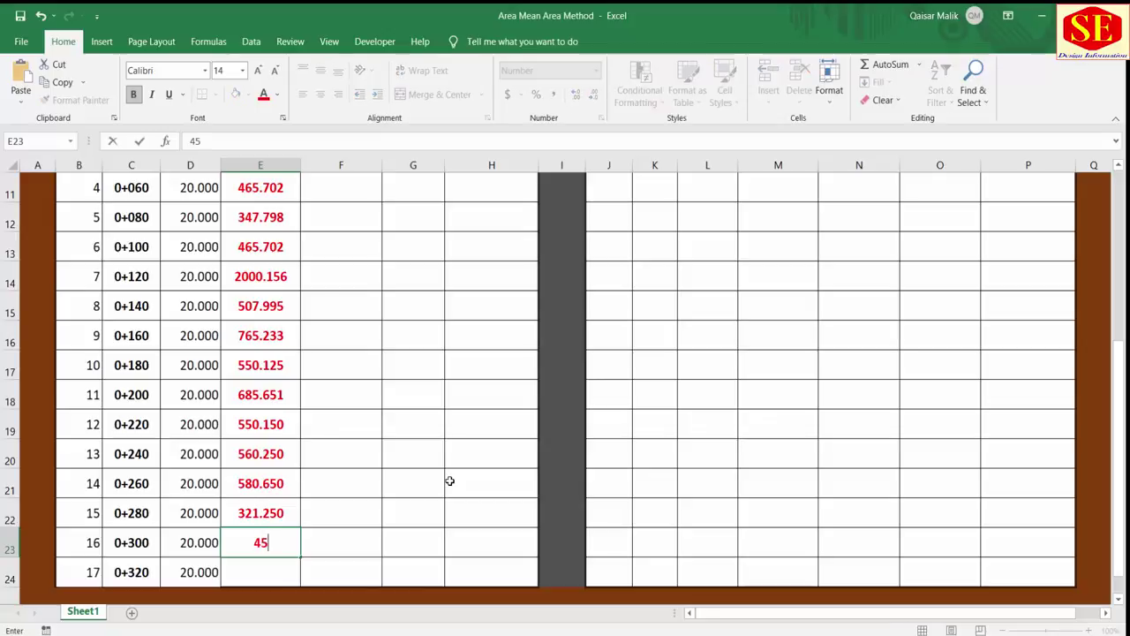
pyautogui.write('0.65')
pyautogui.press('Return')
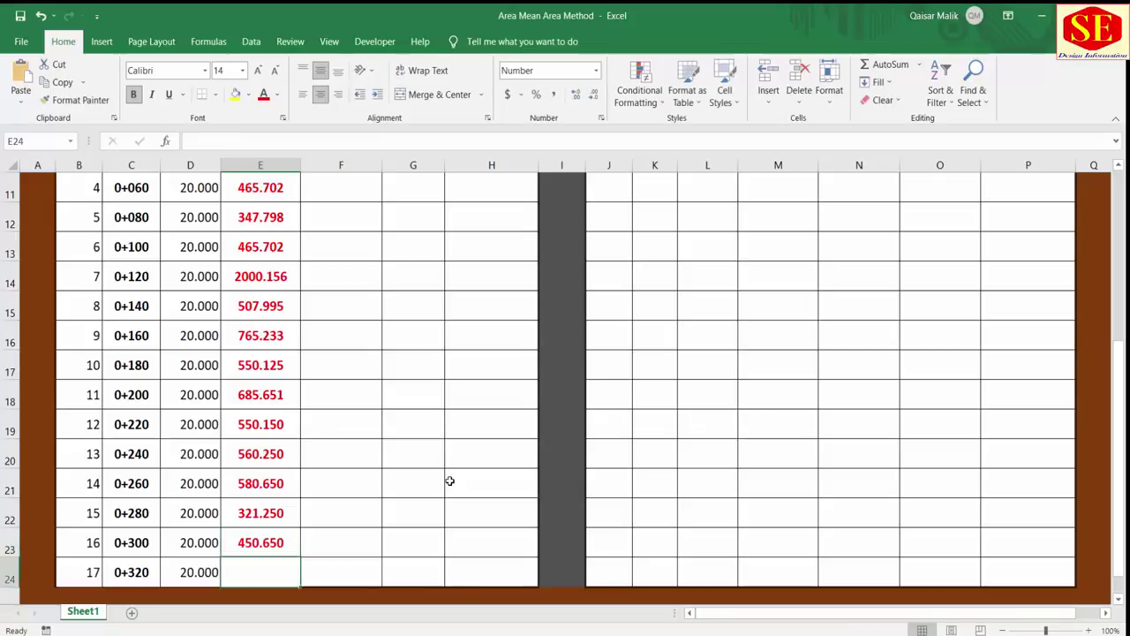
pyautogui.write('650.15')
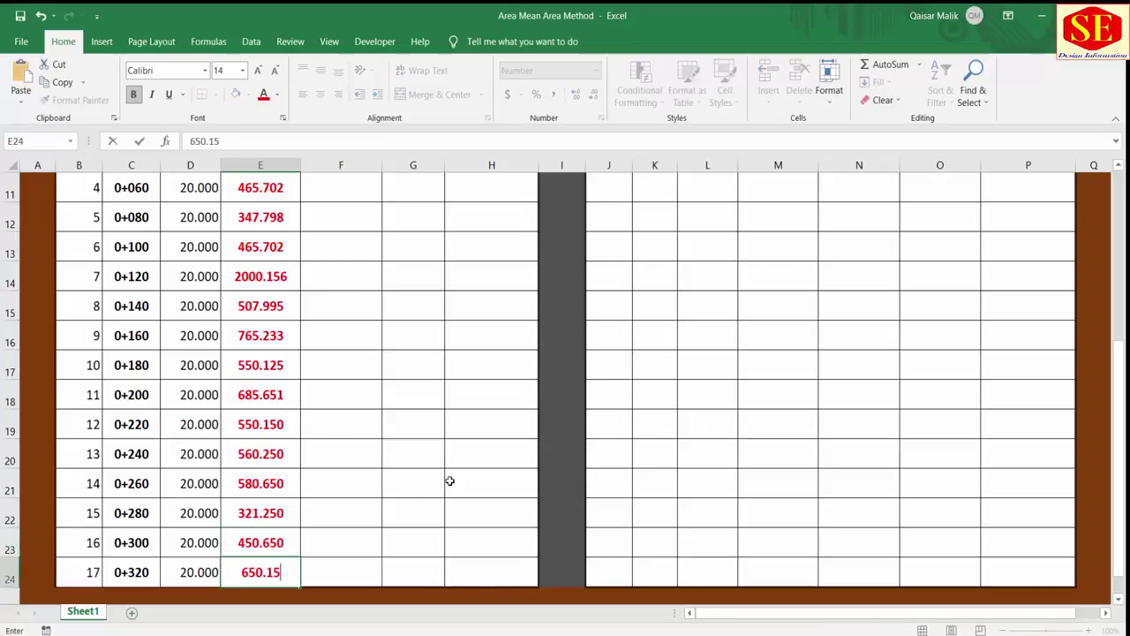
pyautogui.press('Return')
# Step: Review the entered stations and cross-section areas at the top of the table
pyautogui.scroll(1, 273, 447)
pyautogui.scroll(2, 278, 408)
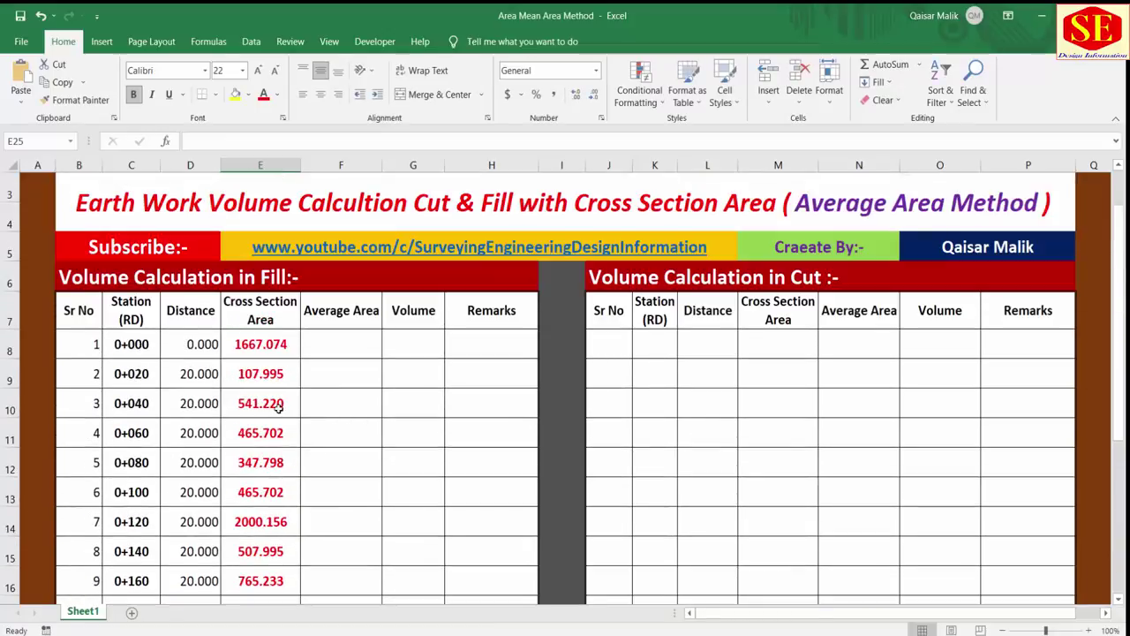
pyautogui.click(266, 346)
pyautogui.click(256, 380)
pyautogui.click(121, 381)
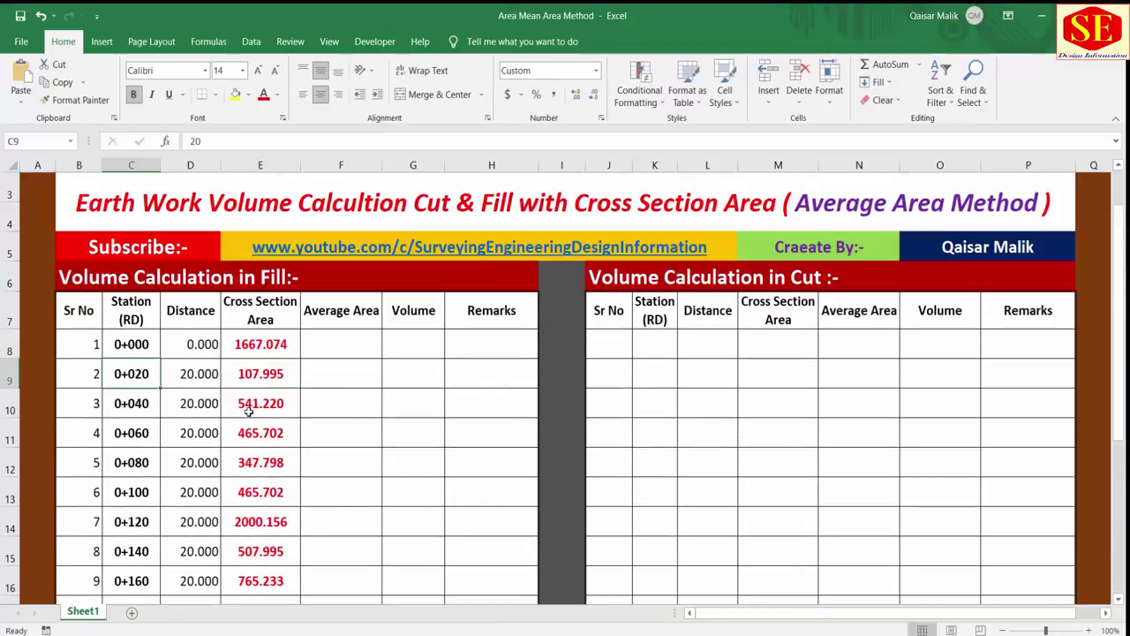
pyautogui.click(274, 405)
pyautogui.click(121, 403)
pyautogui.click(260, 406)
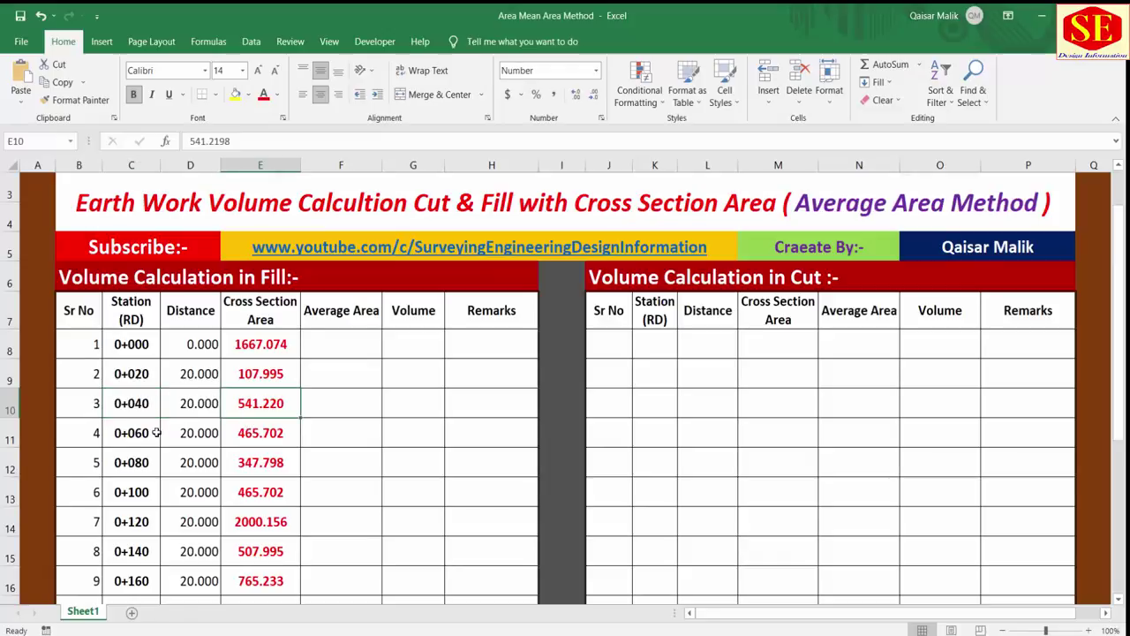
pyautogui.click(133, 432)
pyautogui.click(231, 430)
pyautogui.click(252, 463)
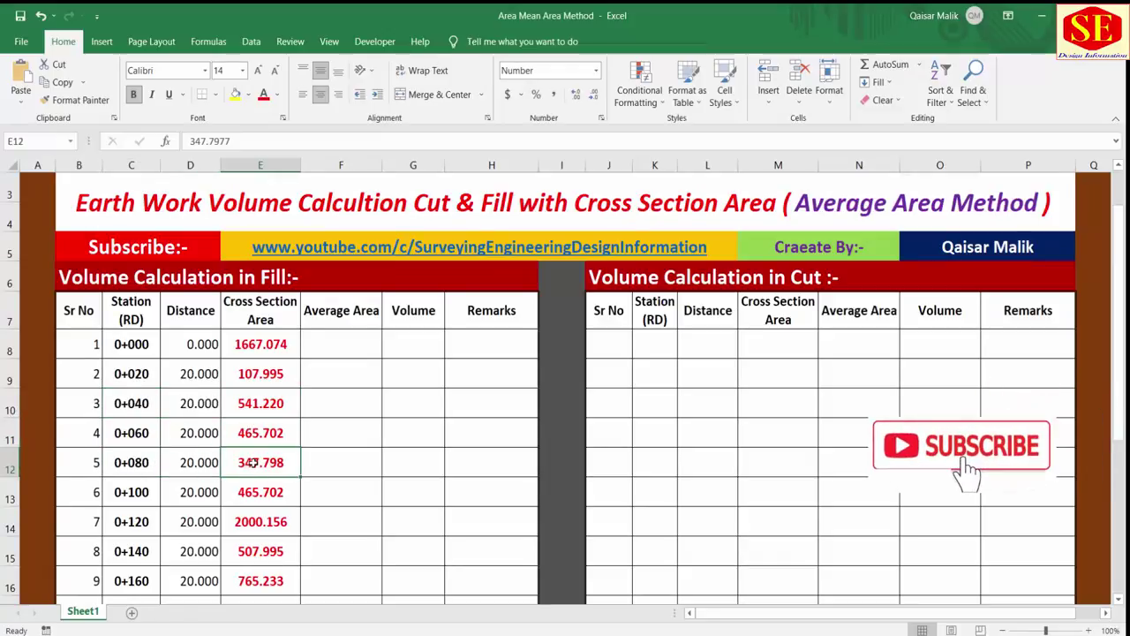
pyautogui.scroll(-1, 240, 414)
pyautogui.scroll(-1, 252, 461)
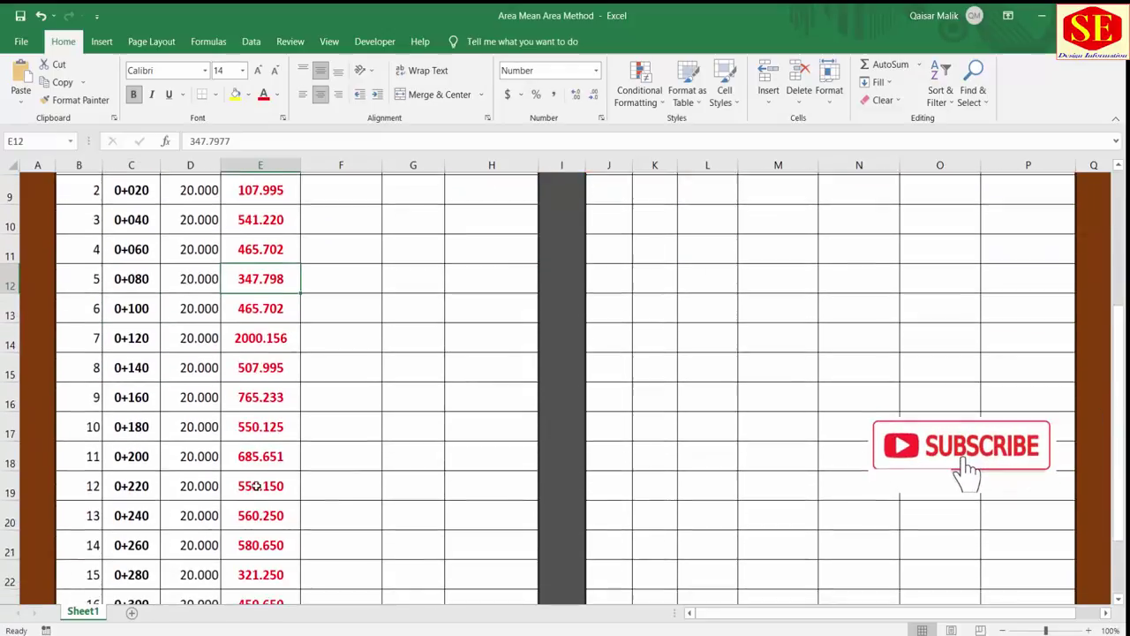
pyautogui.scroll(2, 273, 510)
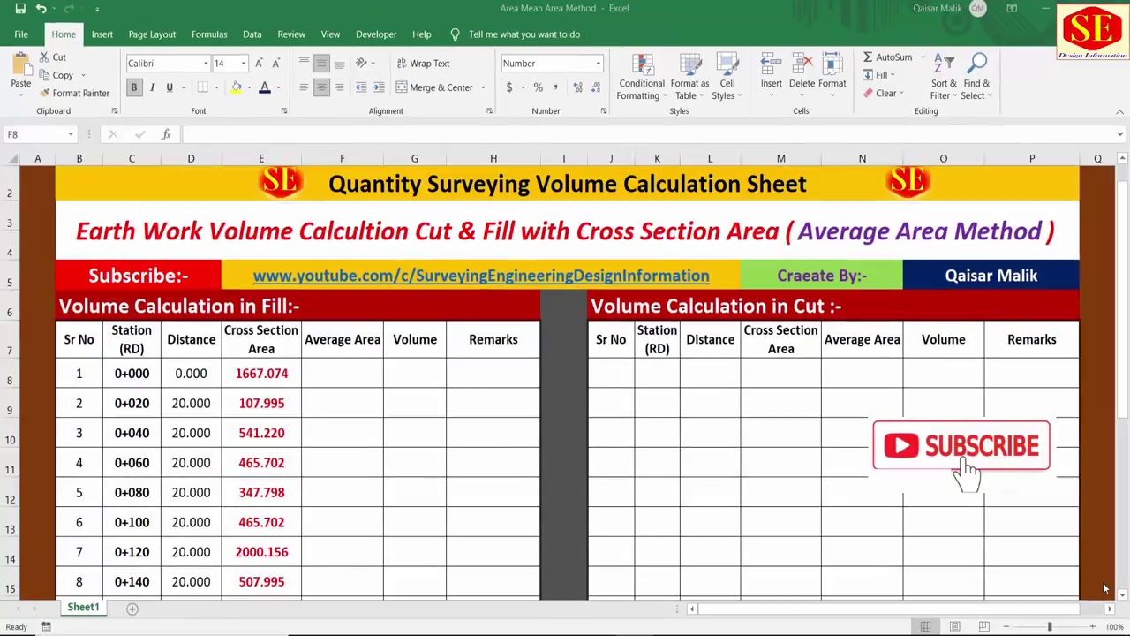
# Step: Set the Average Area of station 0+000 to 0 in F8
pyautogui.doubleClick(343, 369)
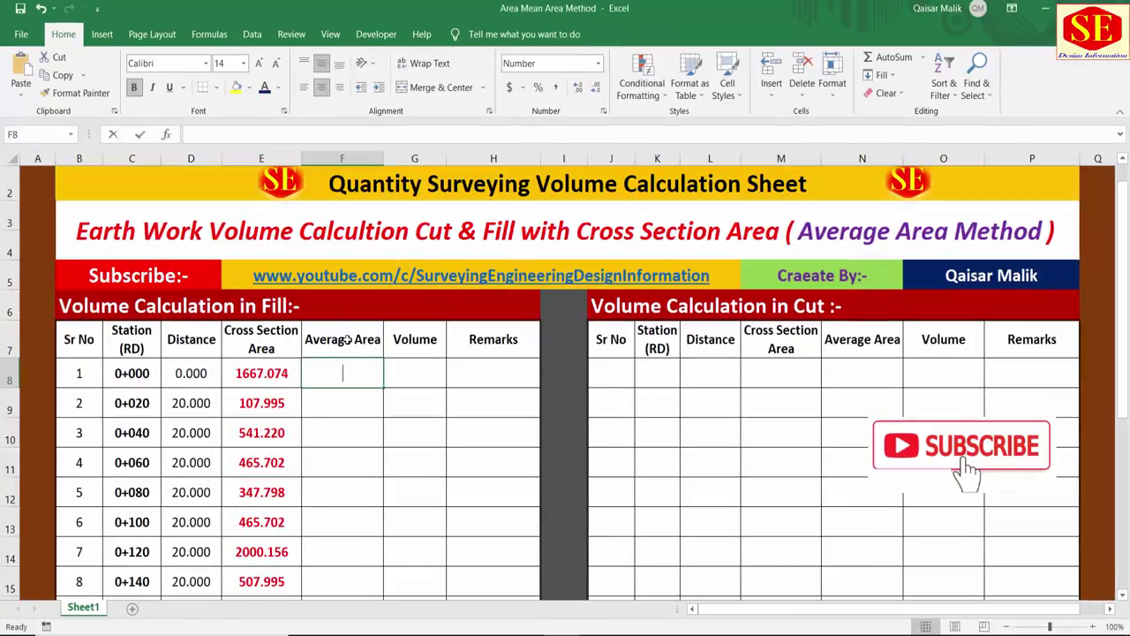
pyautogui.press('Escape')
pyautogui.click(262, 371)
pyautogui.moveTo(260, 390)
pyautogui.mouseDown()
pyautogui.moveTo(261, 402)
pyautogui.moveTo(261, 374)
pyautogui.mouseUp()
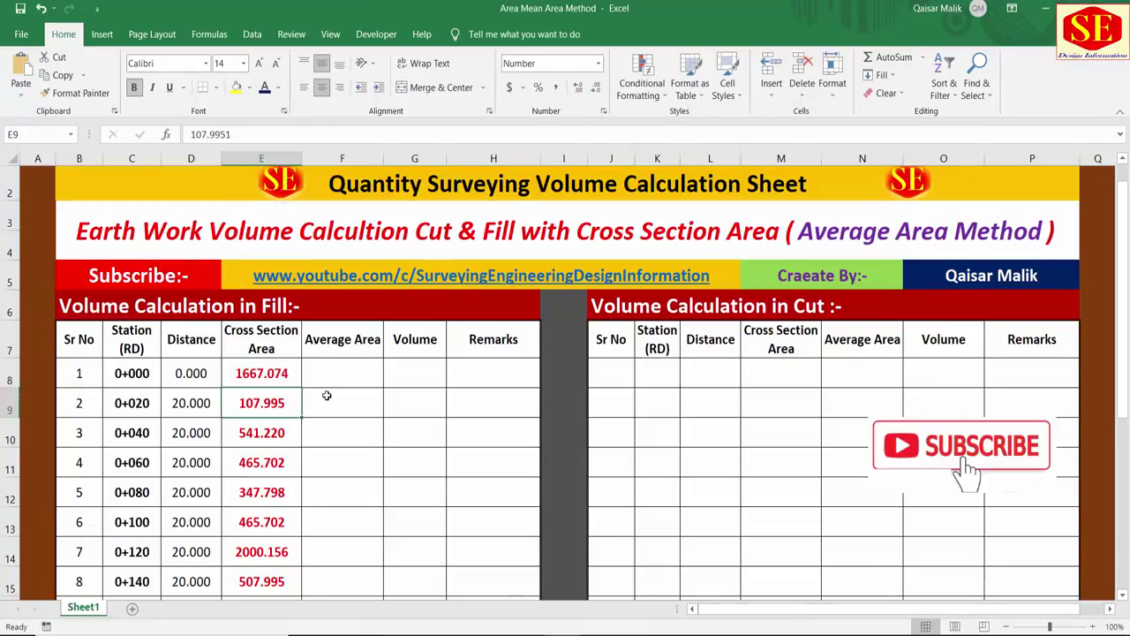
pyautogui.click(331, 397)
pyautogui.click(334, 370)
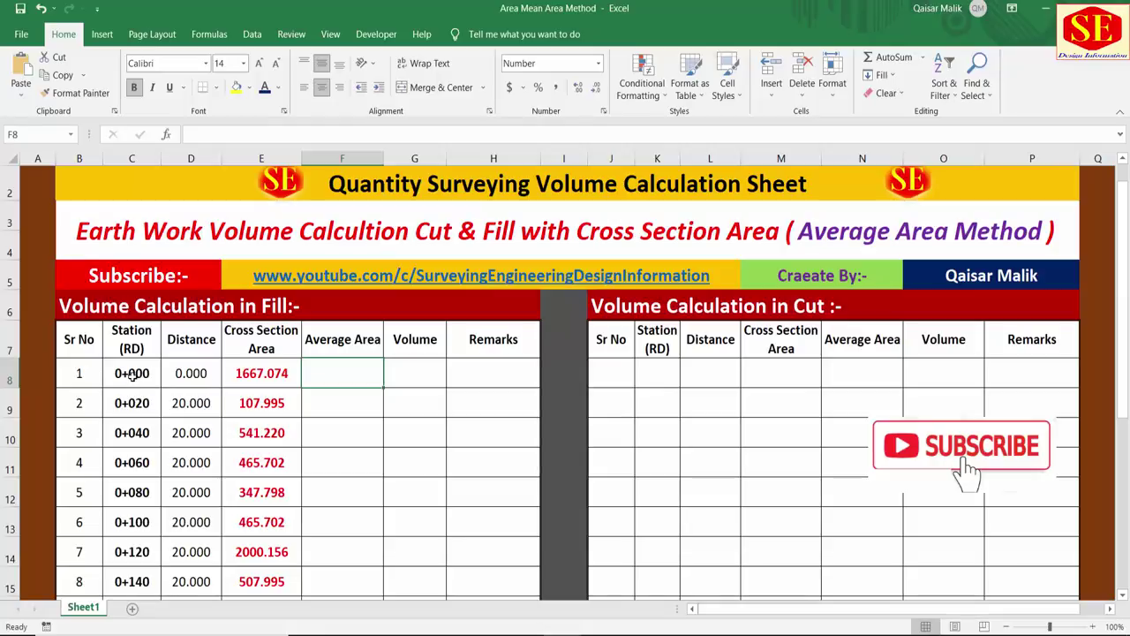
pyautogui.write('0')
pyautogui.press('Return')
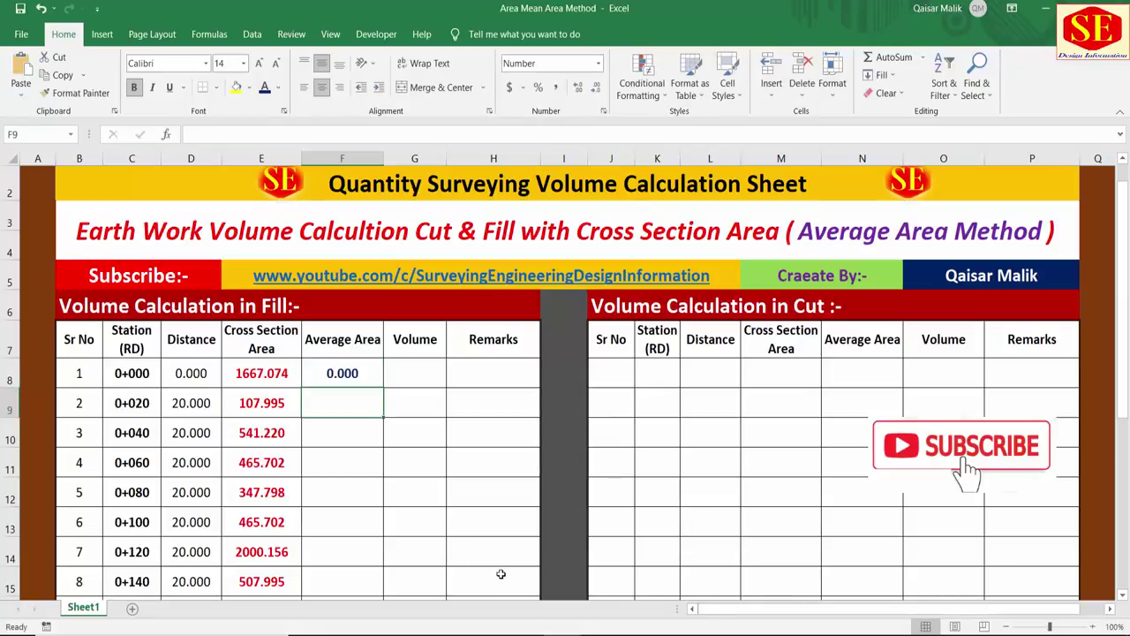
# Step: Compare the cross-section areas in E8 and E9 before averaging them
pyautogui.click(342, 367)
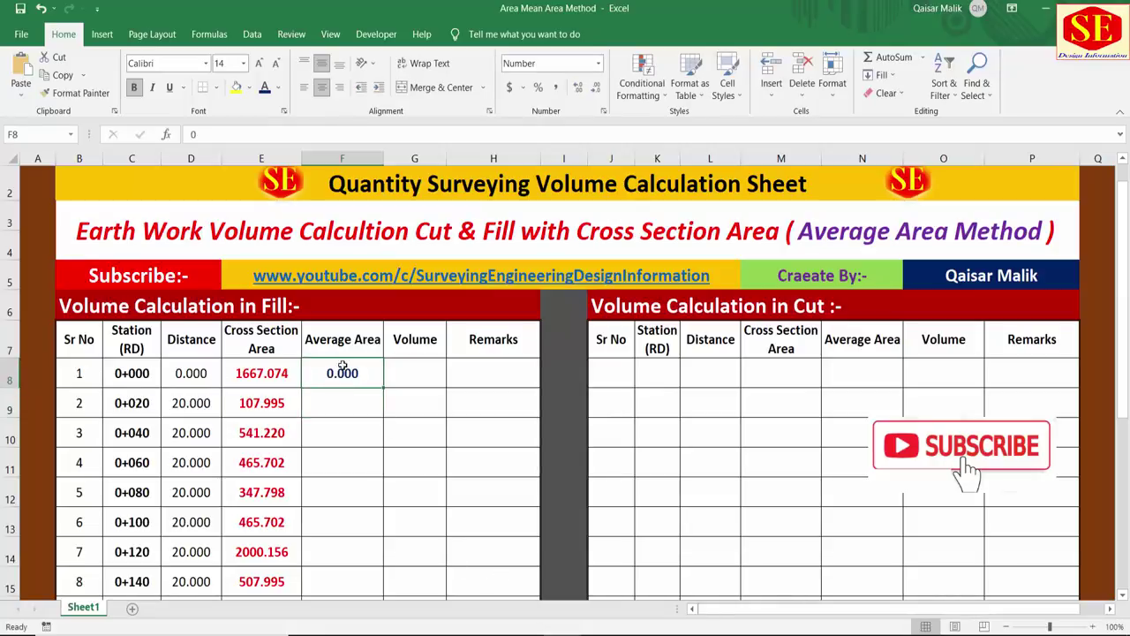
pyautogui.click(260, 406)
pyautogui.press('Up')
pyautogui.press('Down')
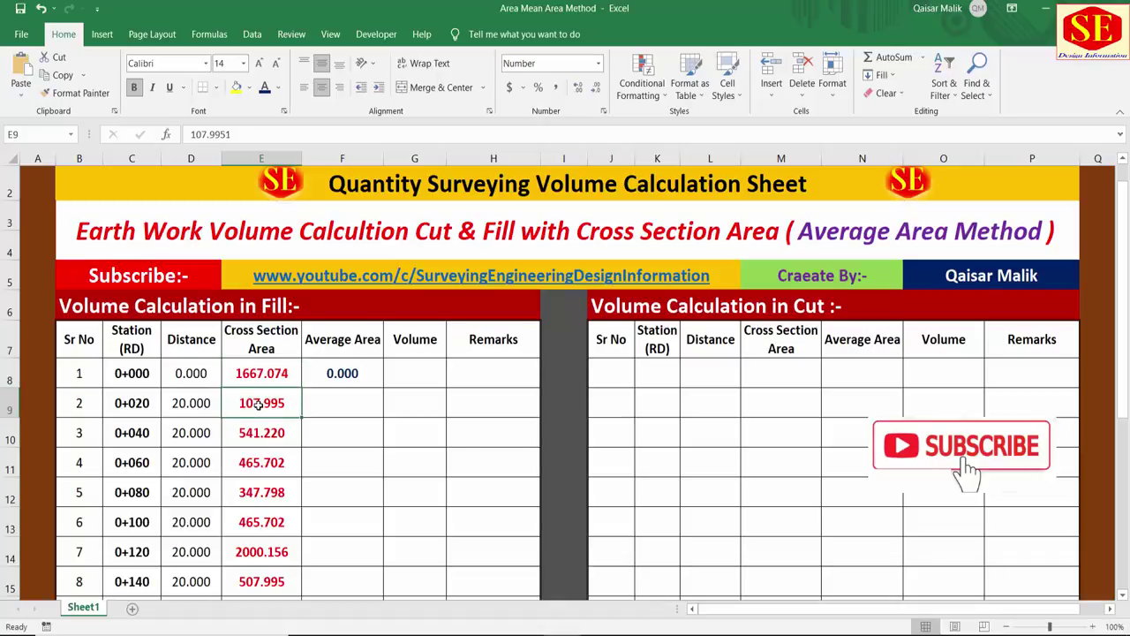
pyautogui.click(258, 382)
pyautogui.click(258, 403)
# Step: Enter =(E9+E8)/2 as the second station's average area in F9
pyautogui.click(345, 404)
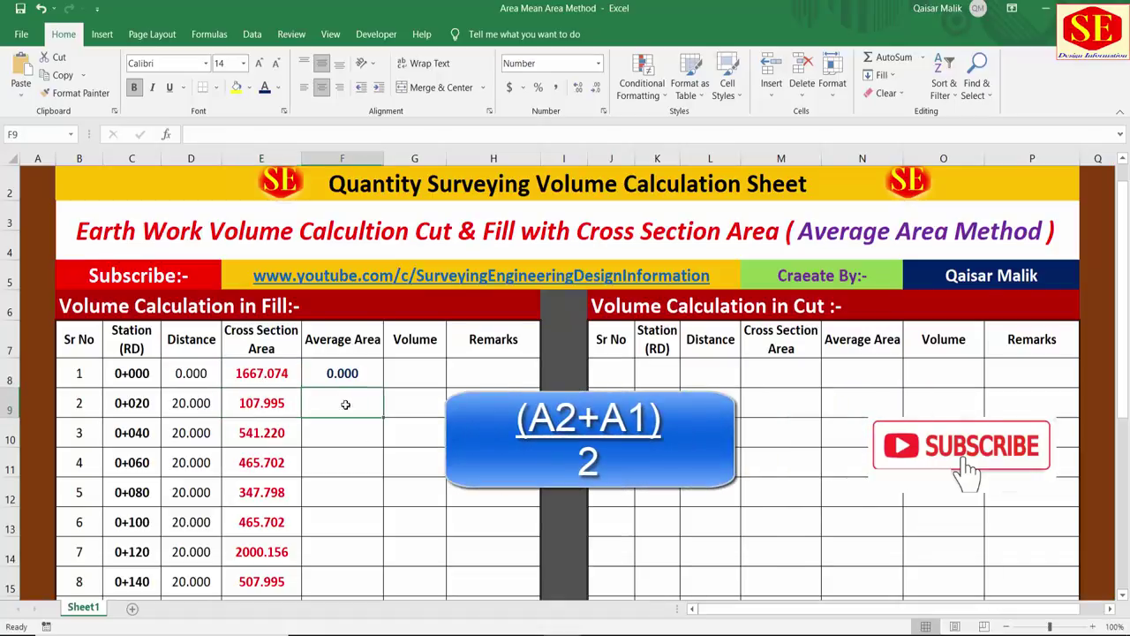
pyautogui.write('=(')
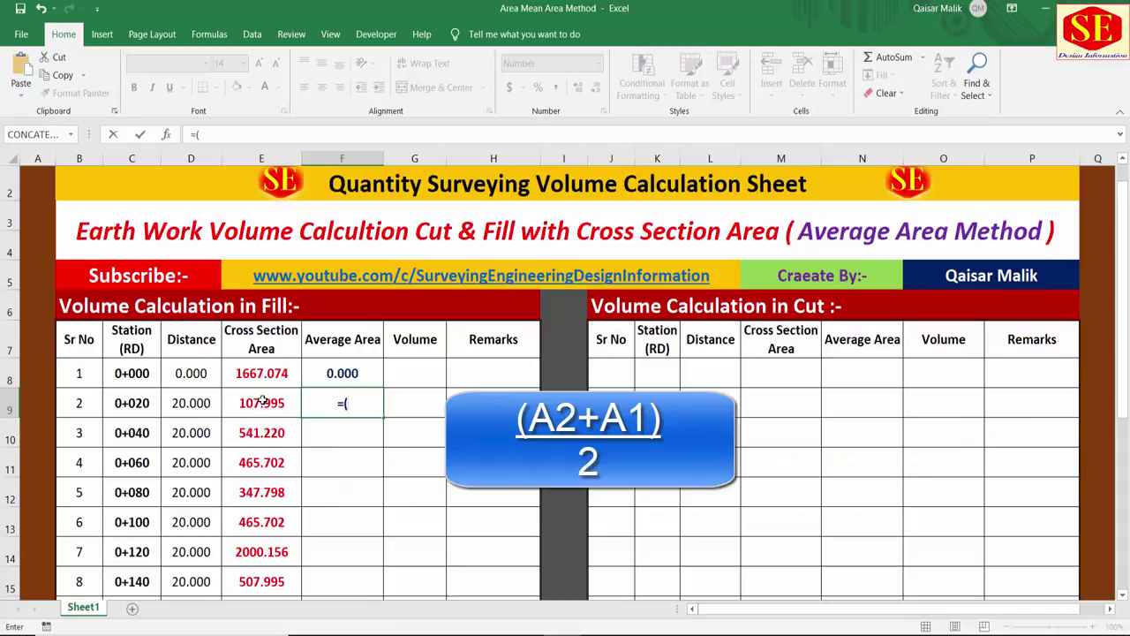
pyautogui.click(263, 400)
pyautogui.write('+')
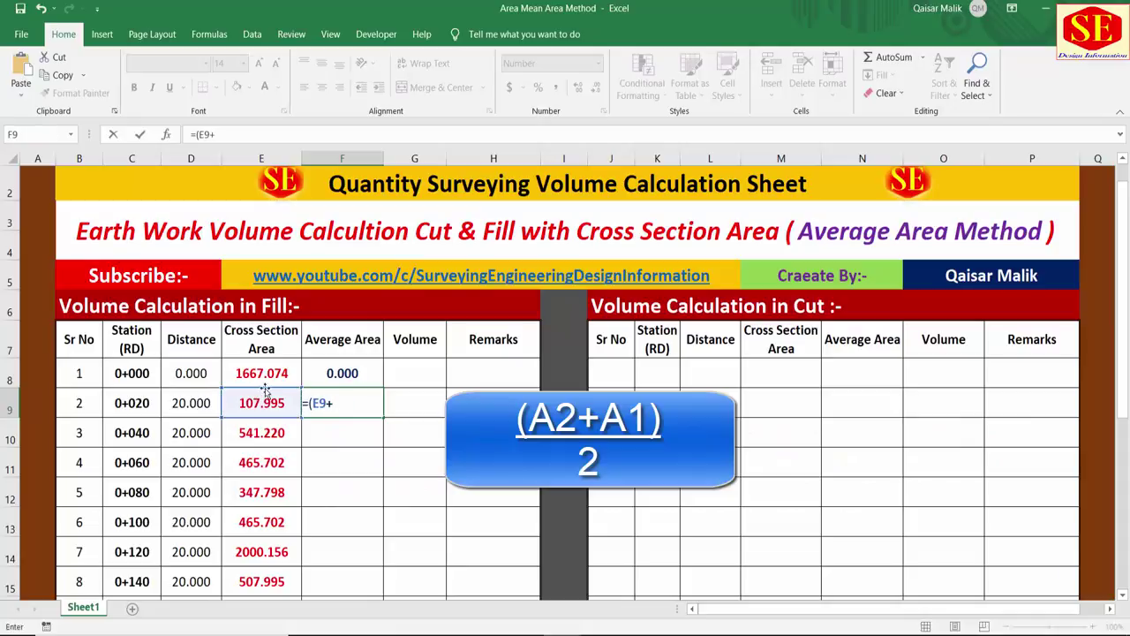
pyautogui.click(267, 375)
pyautogui.write(')/2')
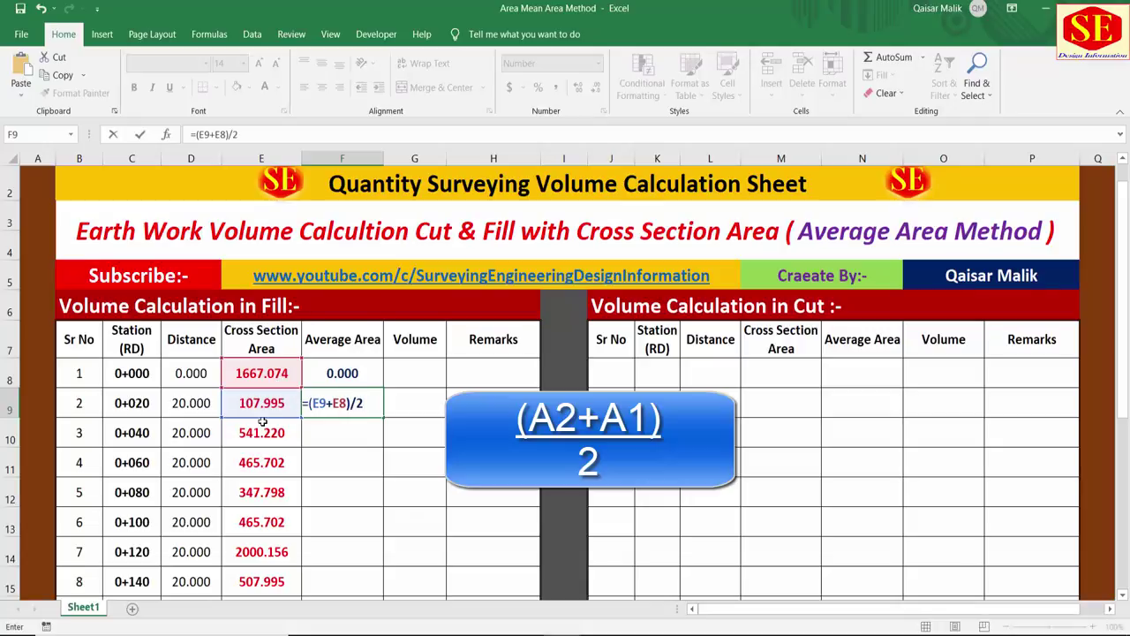
pyautogui.press('Return')
pyautogui.click(326, 403)
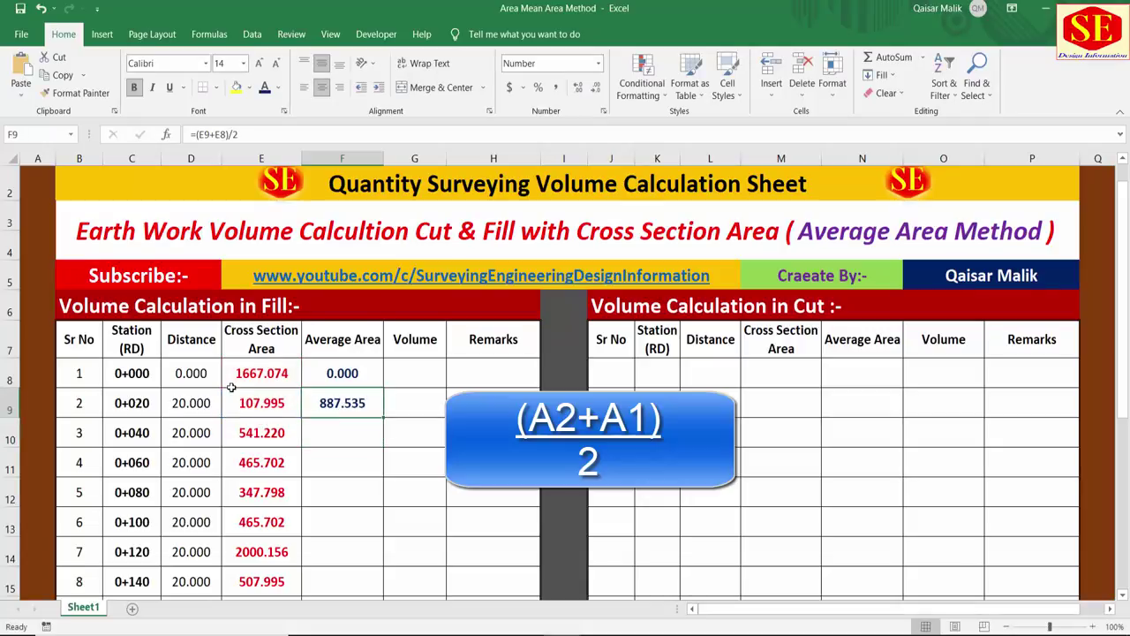
# Step: Enter the matching averaging formulas in F10 and F11 for the third and fourth stations
pyautogui.click(312, 440)
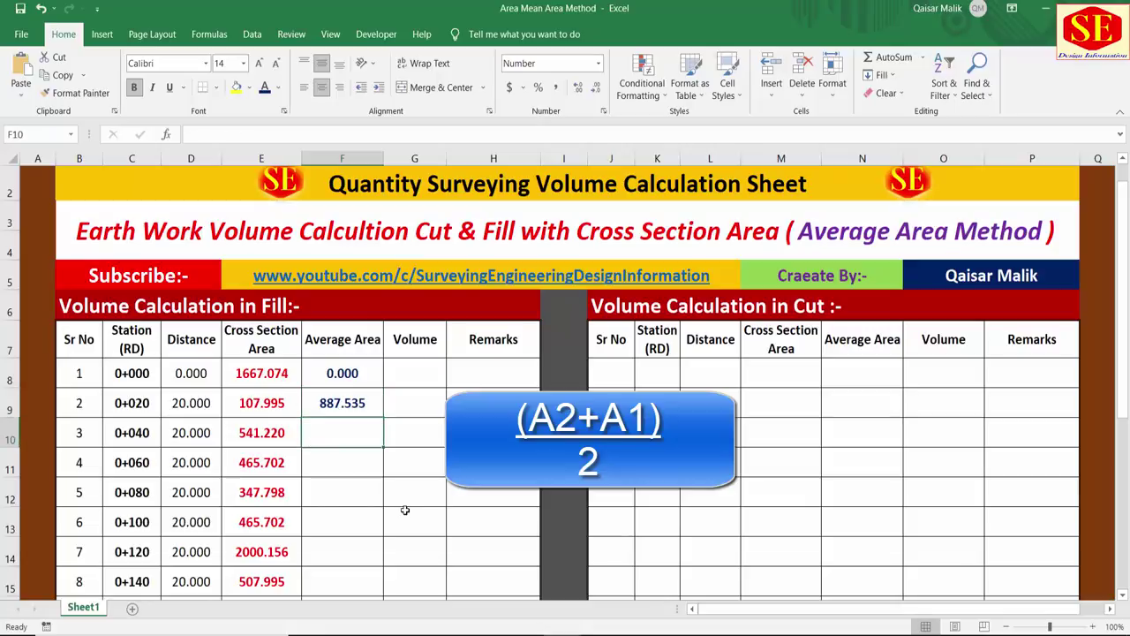
pyautogui.write('=(')
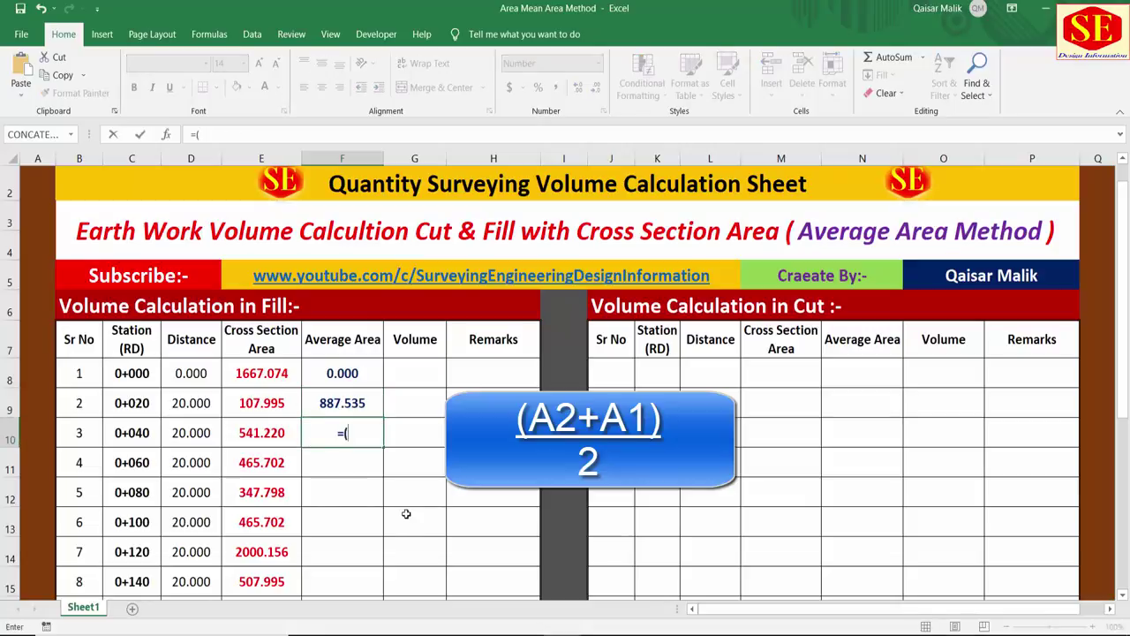
pyautogui.click(245, 434)
pyautogui.write('+')
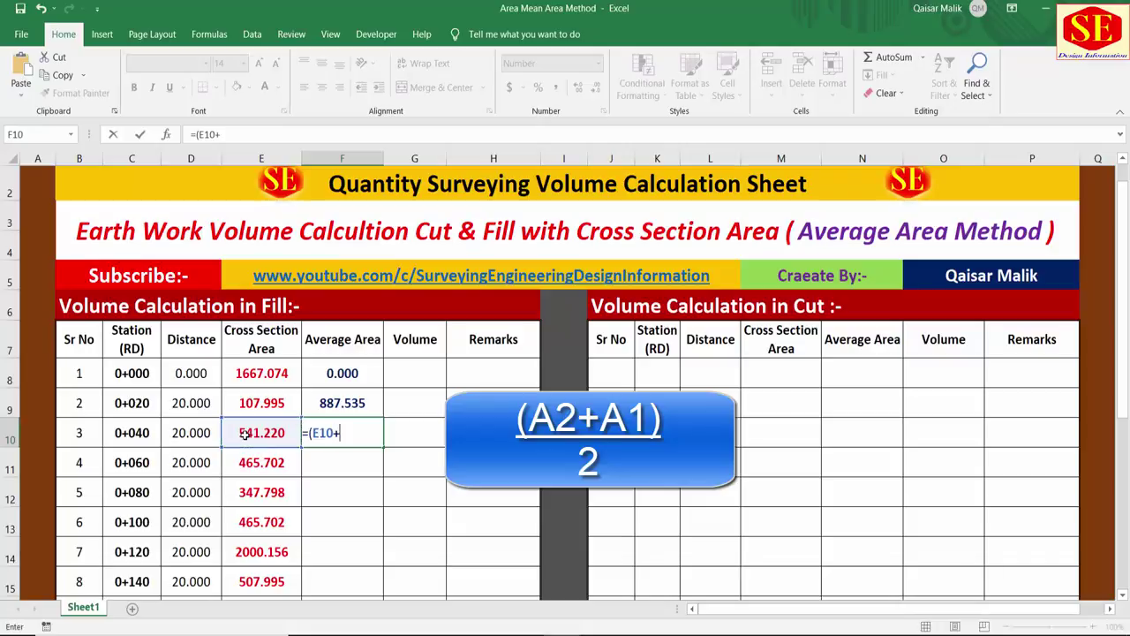
pyautogui.click(250, 402)
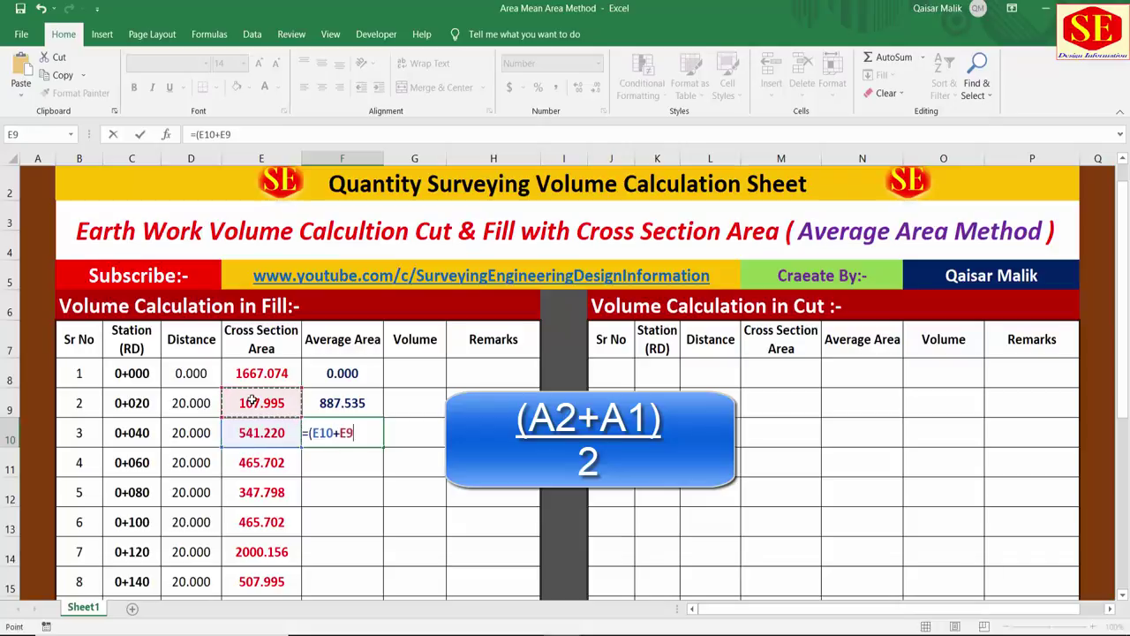
pyautogui.write(')/')
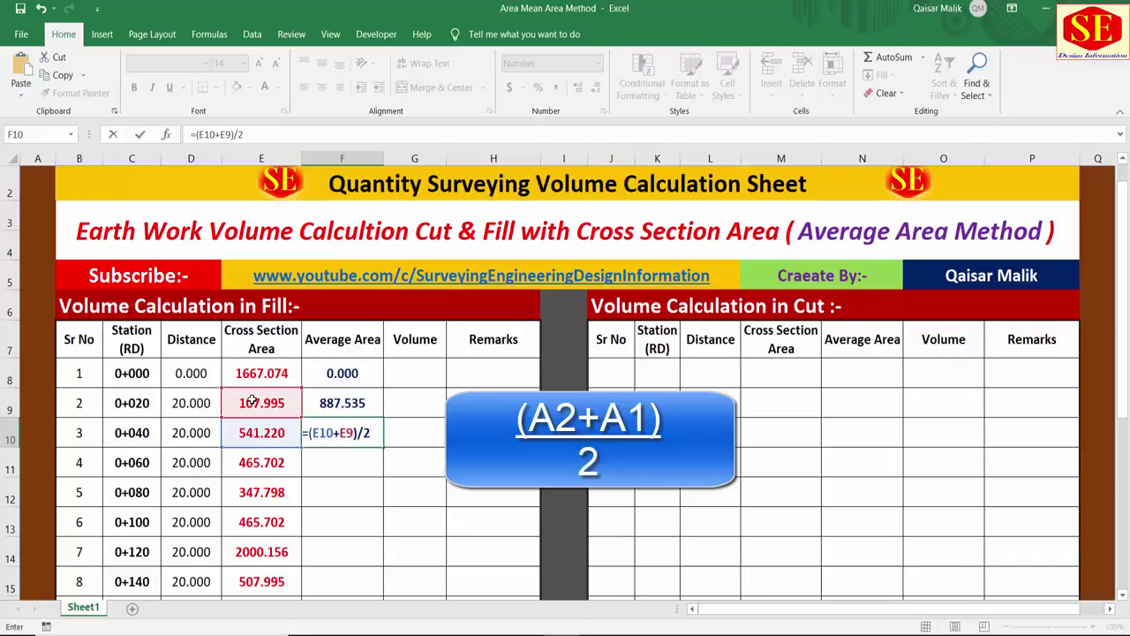
pyautogui.press('Return')
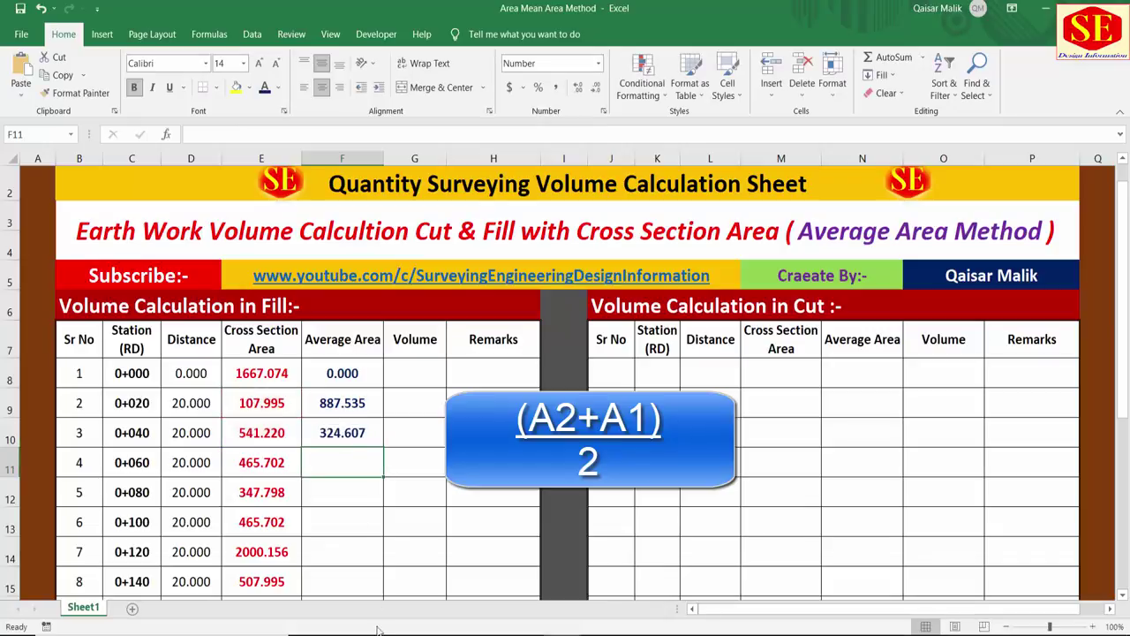
pyautogui.write('=(')
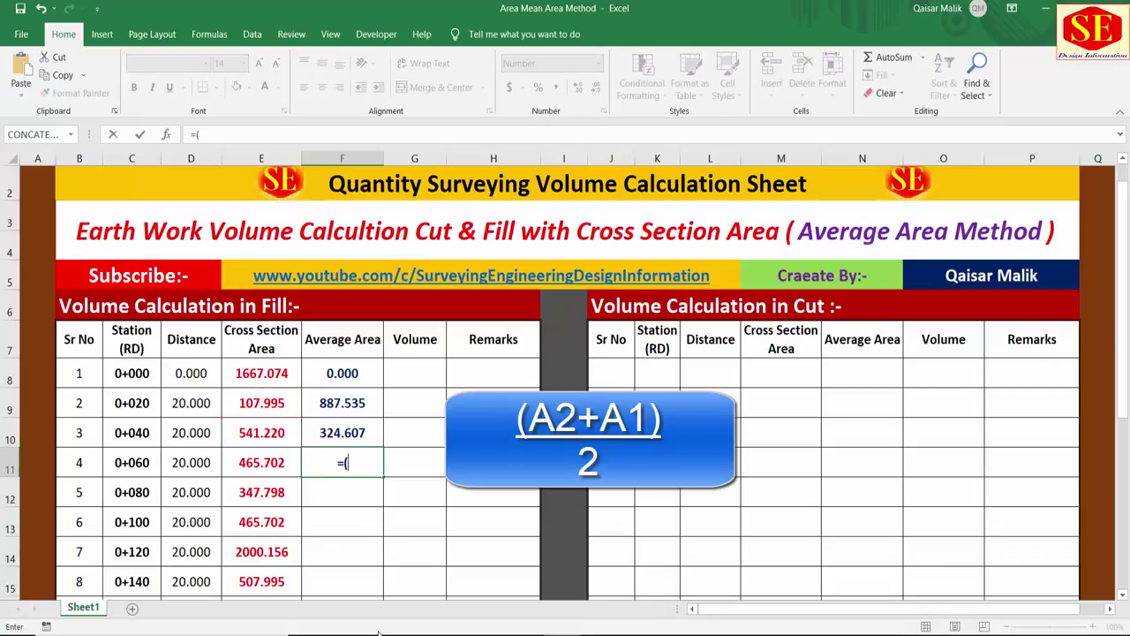
pyautogui.click(251, 462)
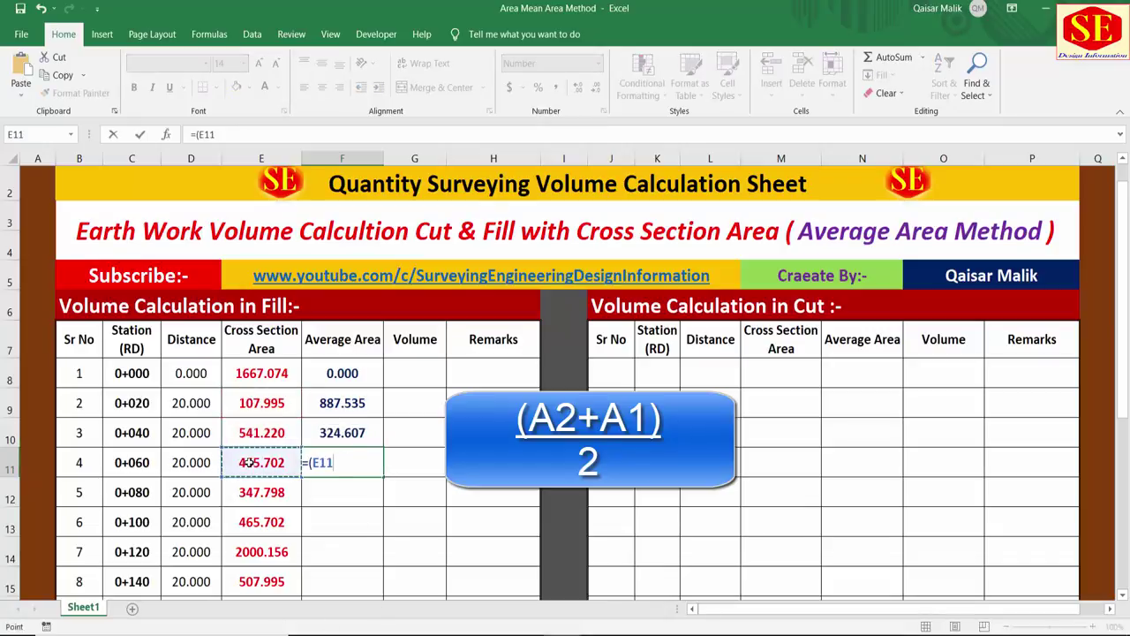
pyautogui.write('+')
pyautogui.click(253, 434)
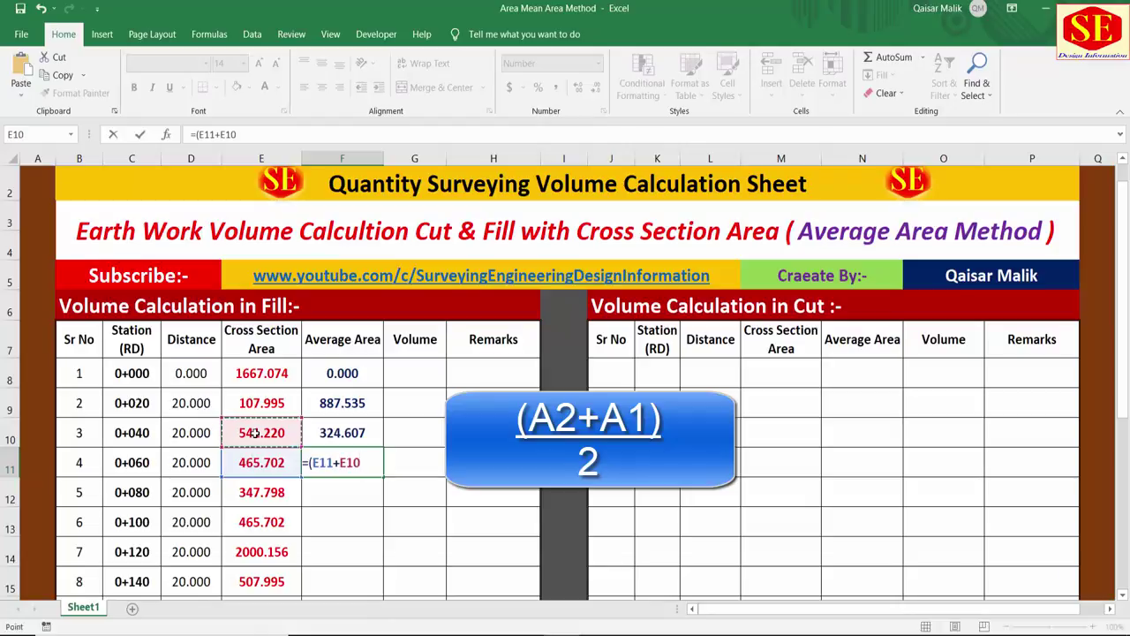
pyautogui.write(')/2')
pyautogui.press('Return')
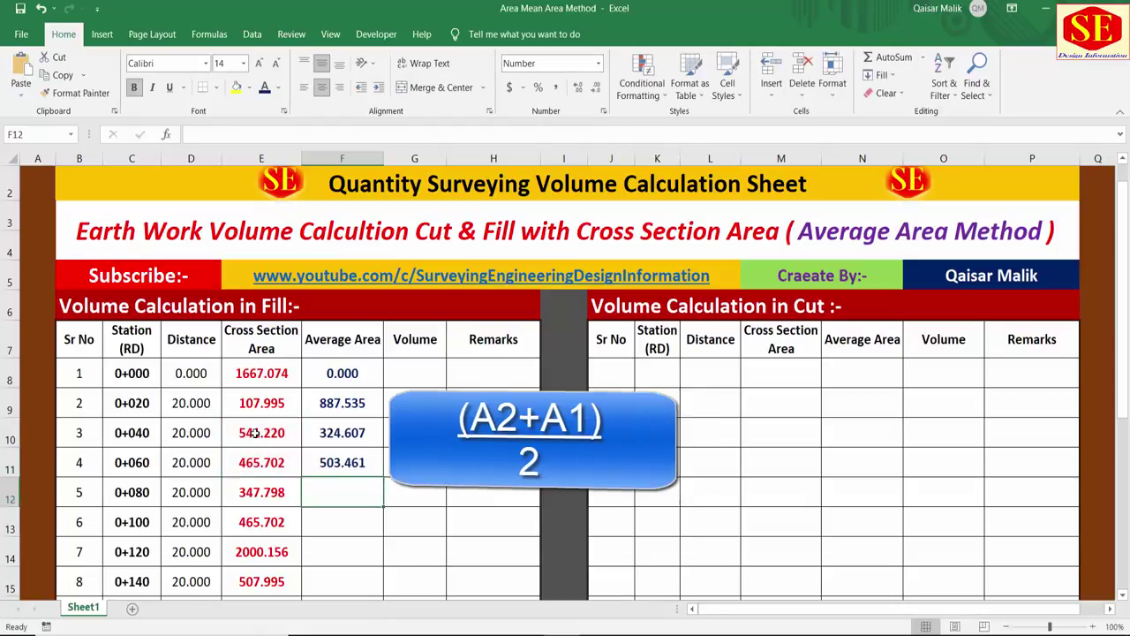
pyautogui.click(345, 457)
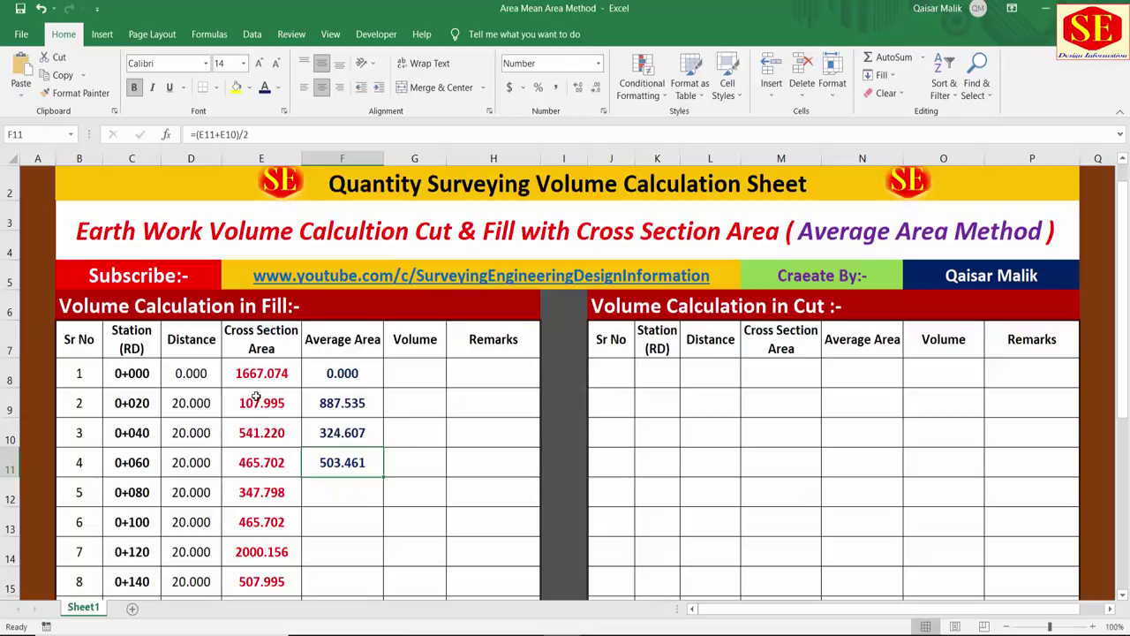
# Step: Copy the average formula down to F24 and verify the filled formulas' references
pyautogui.scroll(-1, 390, 453)
pyautogui.moveTo(382, 385); pyautogui.dragTo(381, 557)
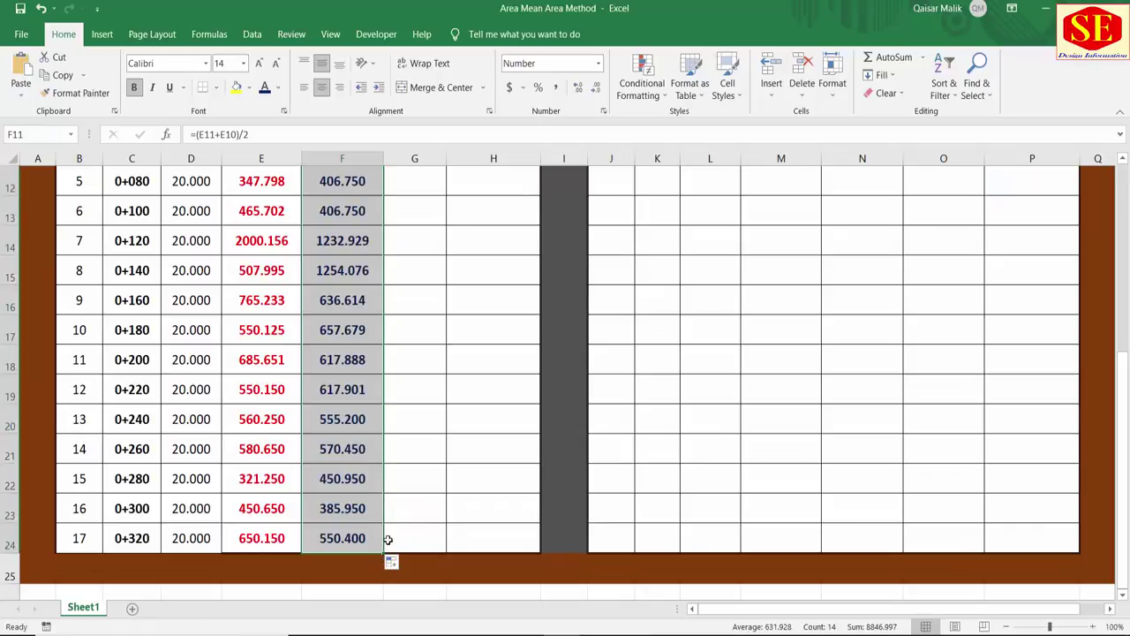
pyautogui.click(334, 535)
pyautogui.click(334, 535)
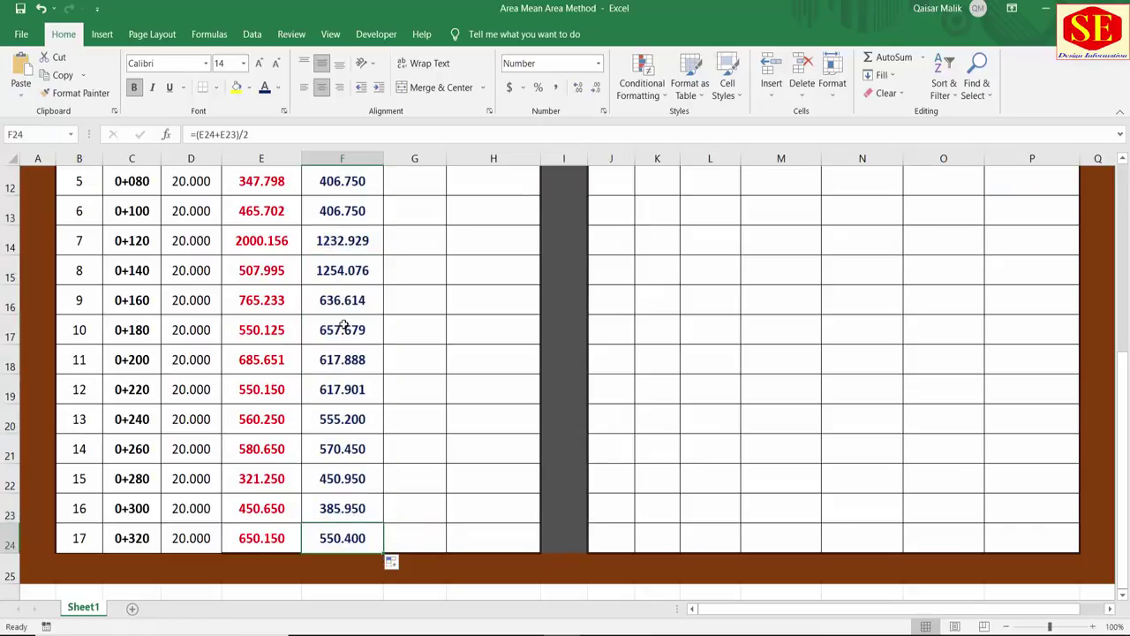
pyautogui.click(321, 265)
pyautogui.doubleClick(328, 272)
pyautogui.click(326, 537)
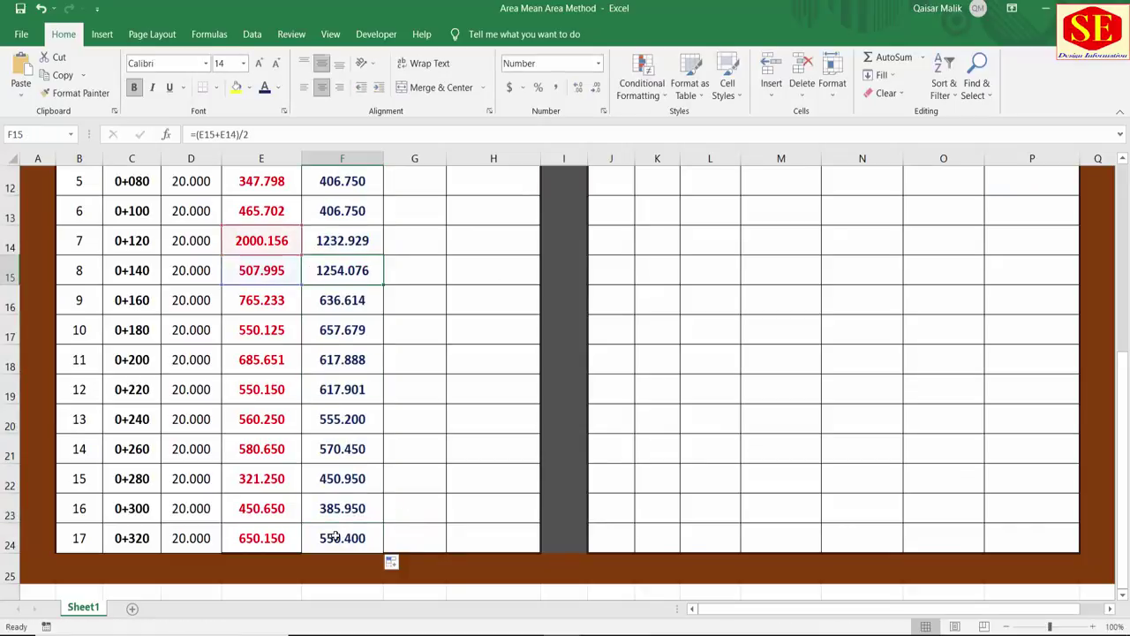
pyautogui.doubleClick(327, 537)
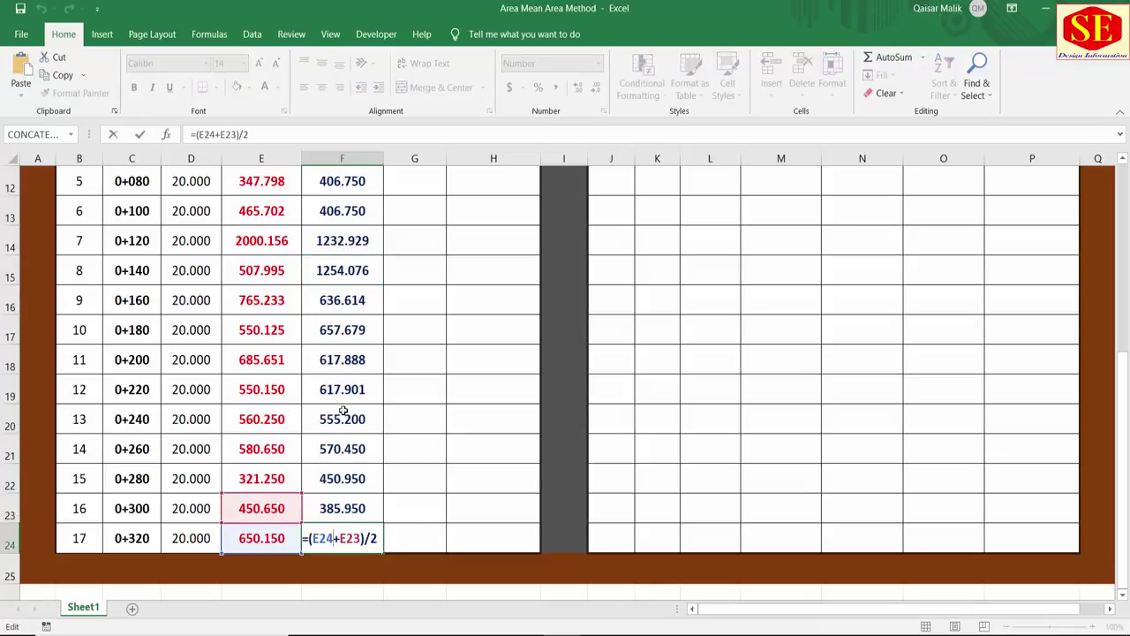
pyautogui.press('Escape')
pyautogui.scroll(2, 348, 292)
pyautogui.scroll(3, 343, 335)
pyautogui.scroll(-3, 336, 356)
pyautogui.scroll(2, 337, 356)
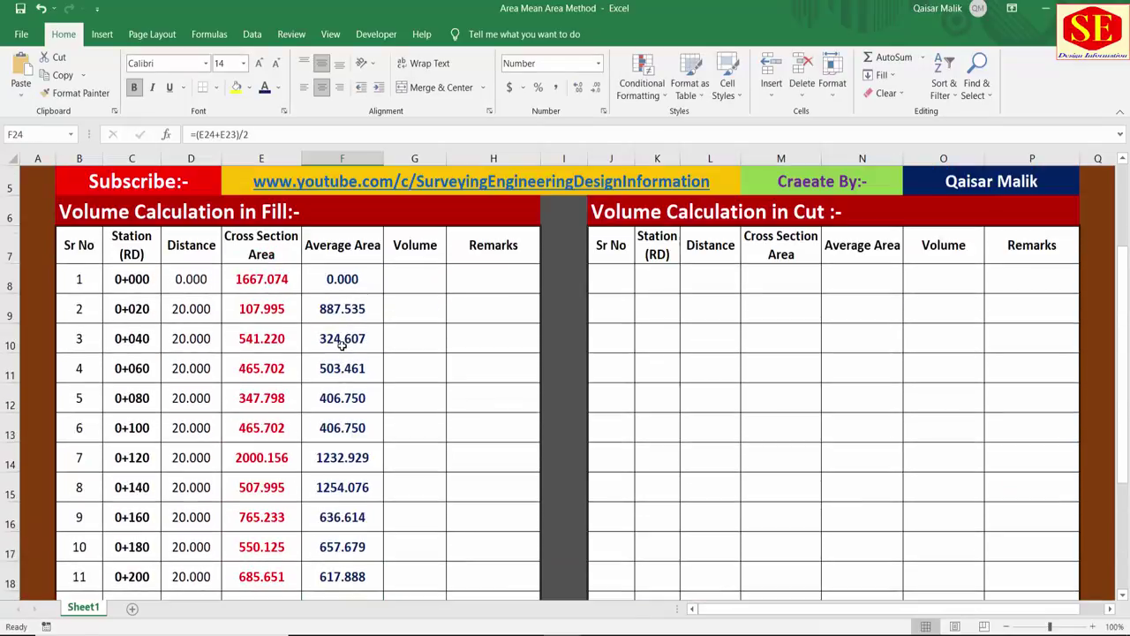
pyautogui.moveTo(341, 283)
pyautogui.mouseDown()
pyautogui.moveTo(337, 448)
pyautogui.moveTo(353, 283)
pyautogui.mouseUp()
pyautogui.click(376, 259)
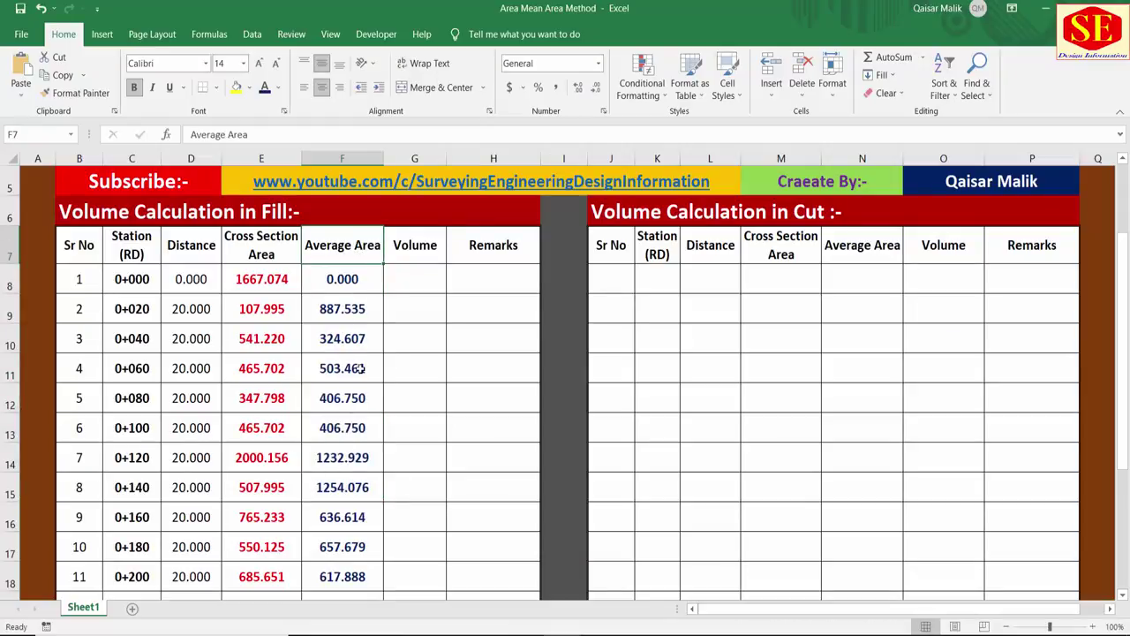
pyautogui.click(261, 279)
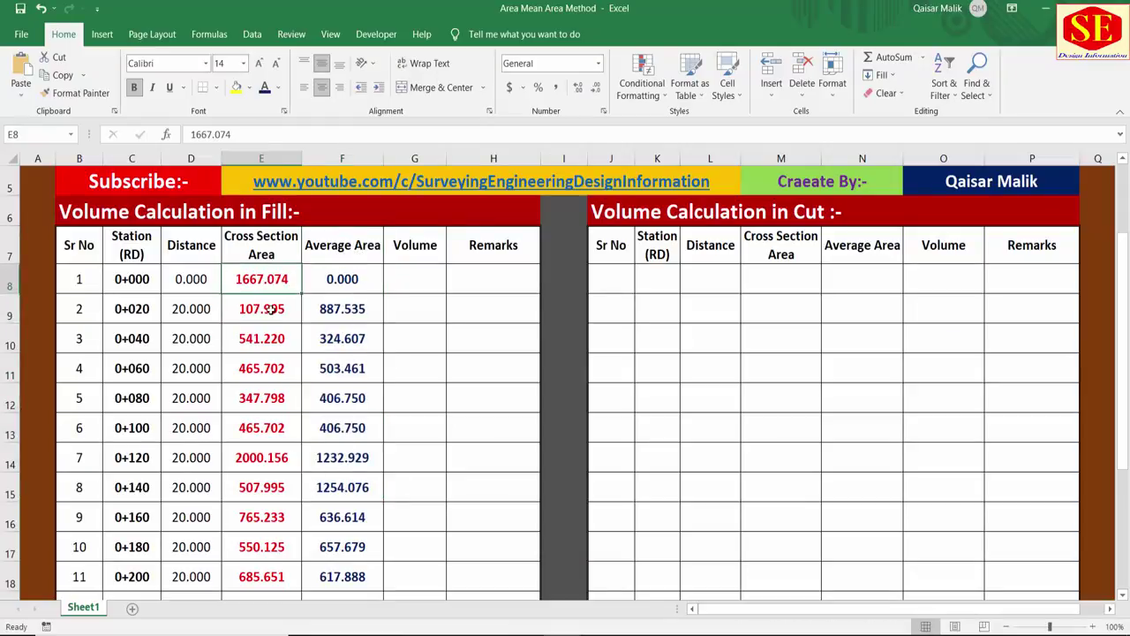
pyautogui.click(405, 278)
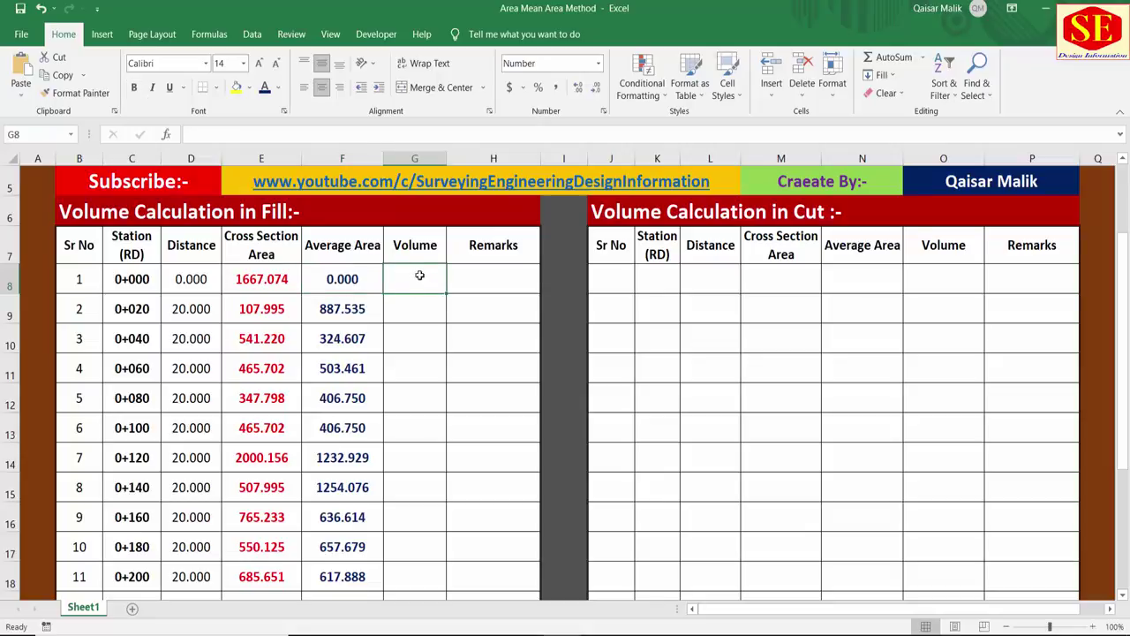
pyautogui.click(356, 276)
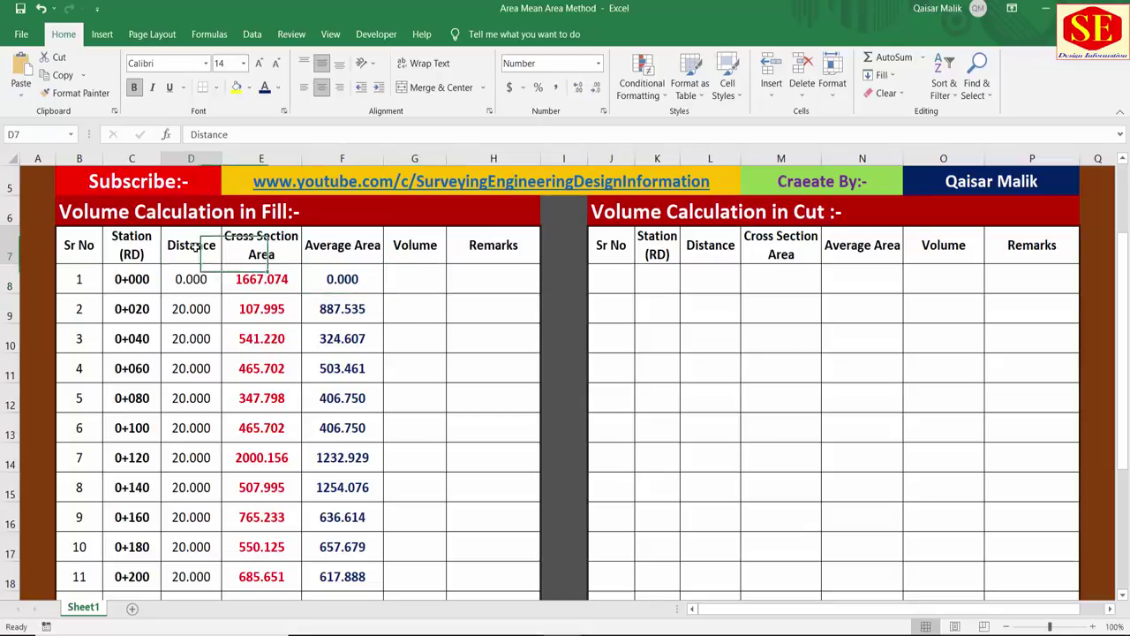
pyautogui.moveTo(197, 242); pyautogui.dragTo(190, 590)
pyautogui.scroll(2, 253, 354)
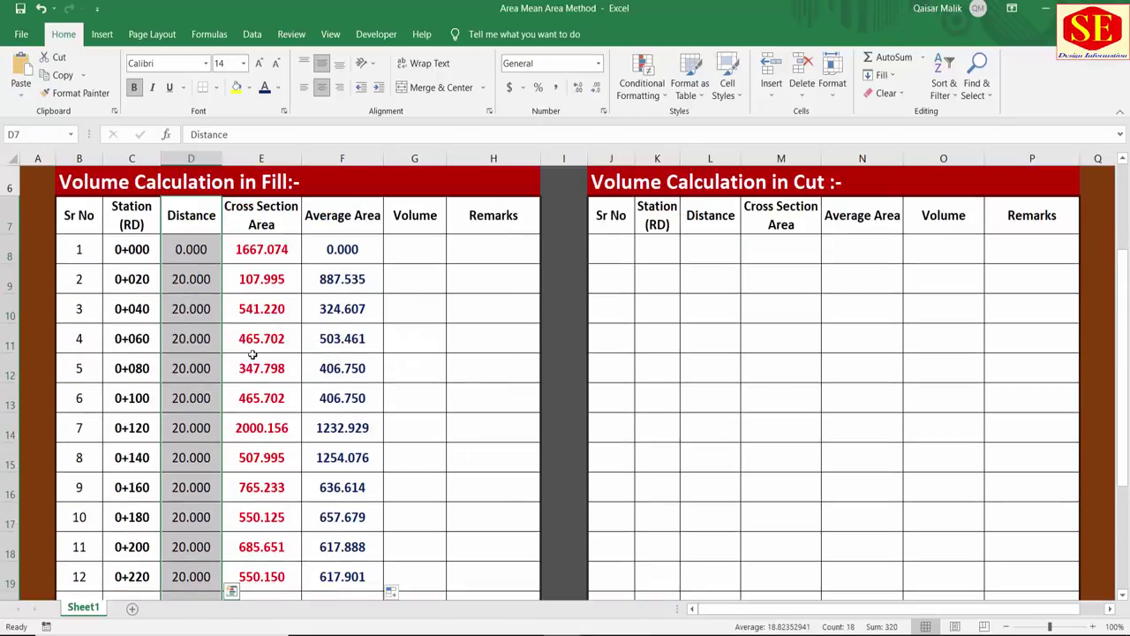
pyautogui.click(212, 270)
pyautogui.click(327, 278)
pyautogui.click(191, 308)
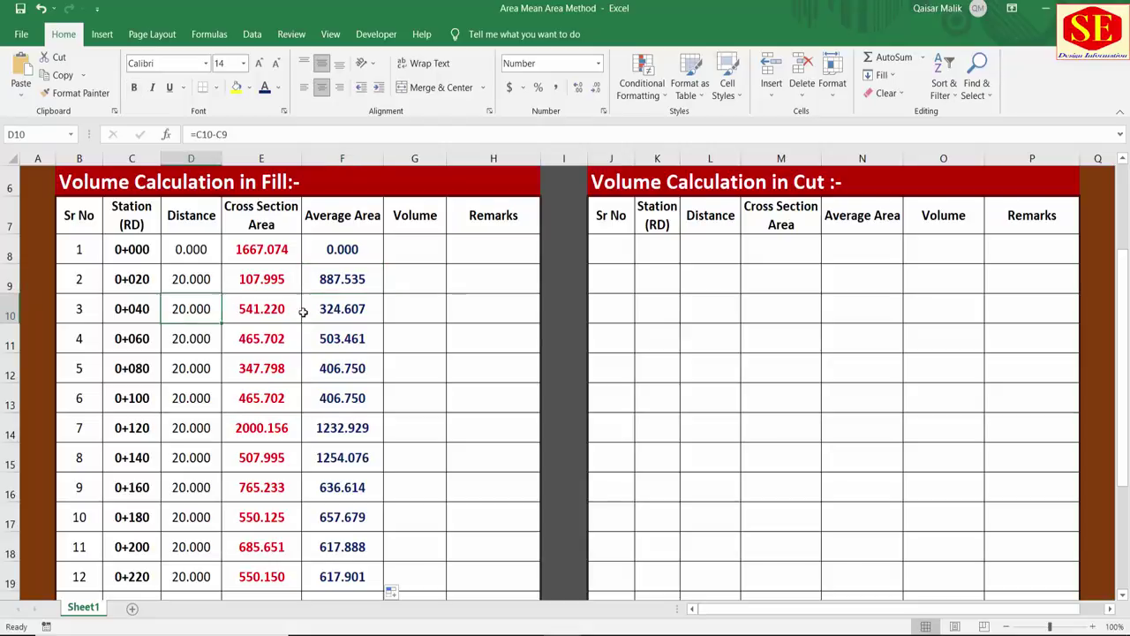
pyautogui.click(305, 313)
pyautogui.click(212, 346)
pyautogui.click(318, 340)
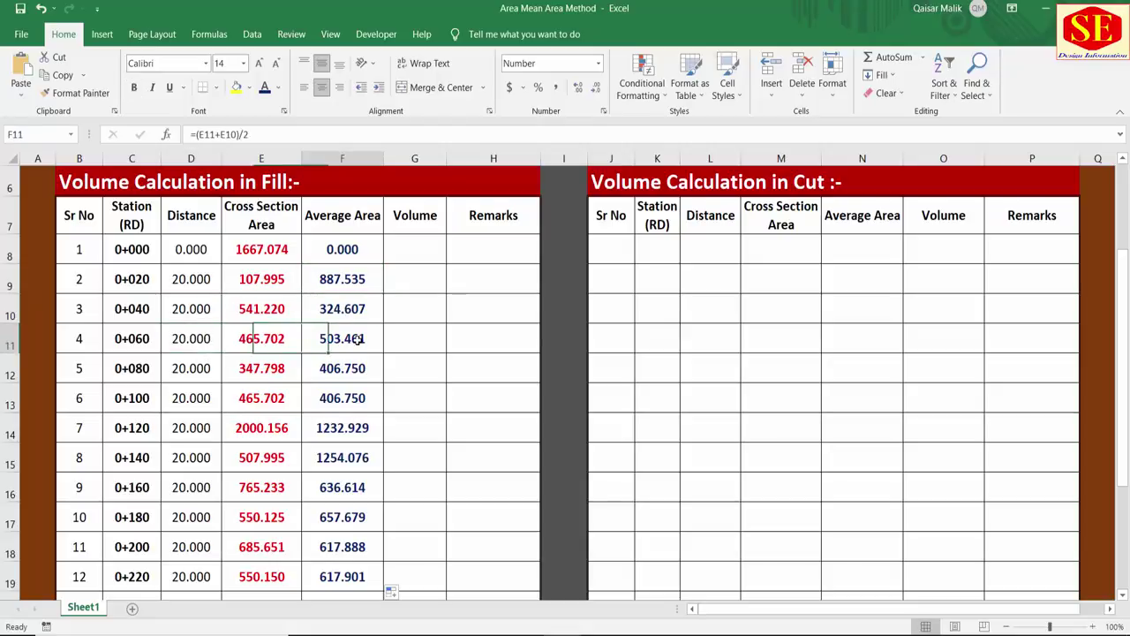
pyautogui.click(415, 336)
pyautogui.click(405, 261)
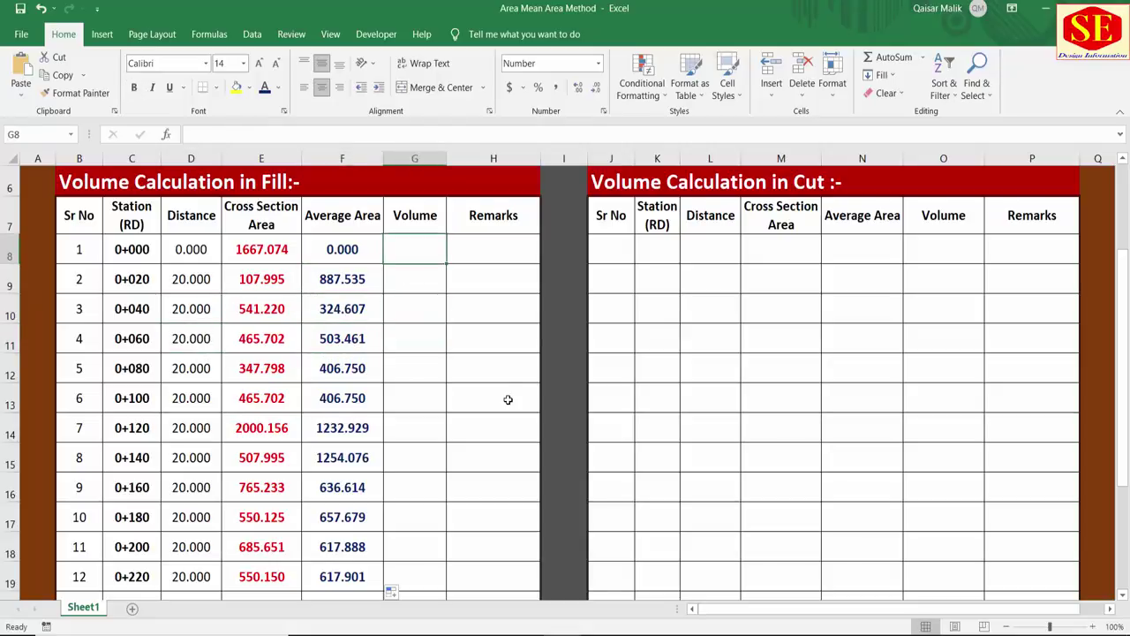
# Step: Enter a zero volume for the first station and =F9*D9 as the volume in G9
pyautogui.write('0')
pyautogui.press('Return')
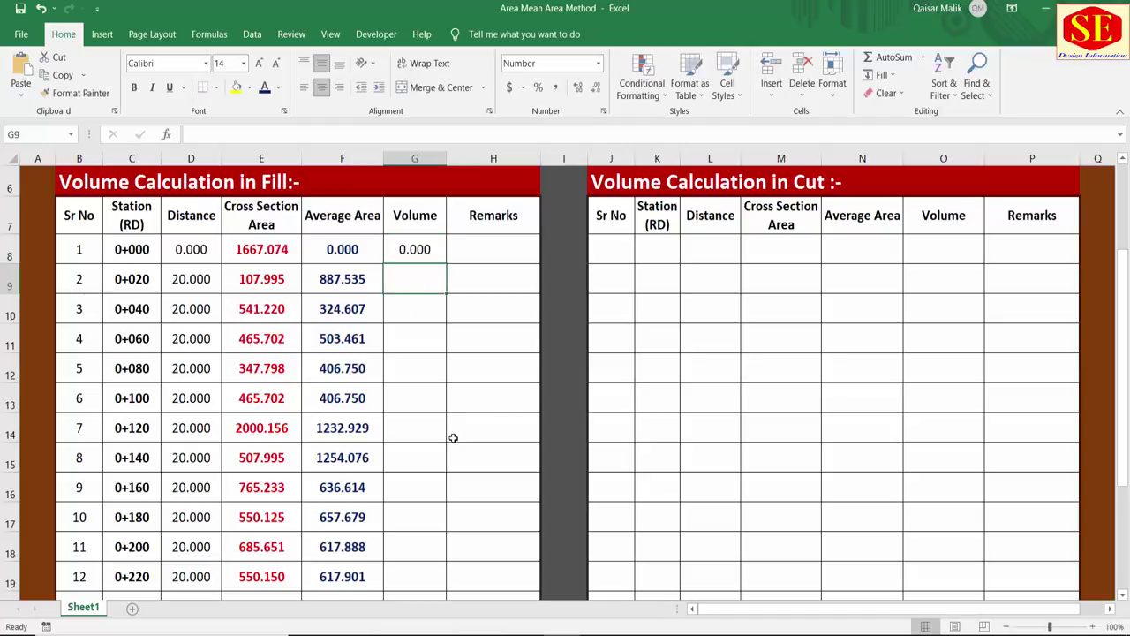
pyautogui.write('=')
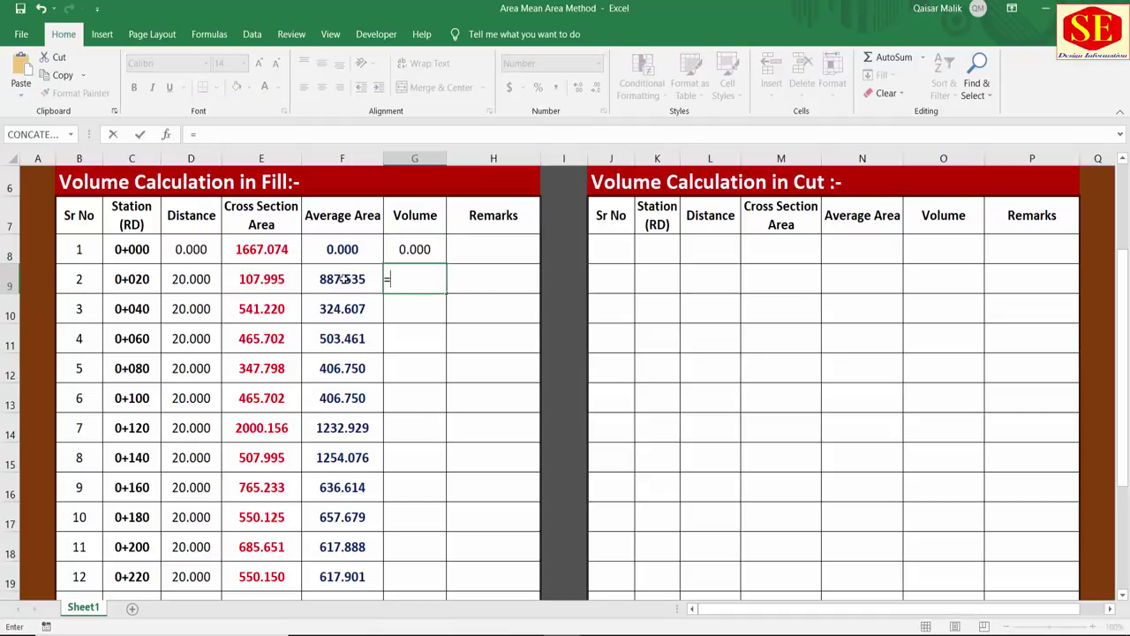
pyautogui.click(344, 279)
pyautogui.write('*')
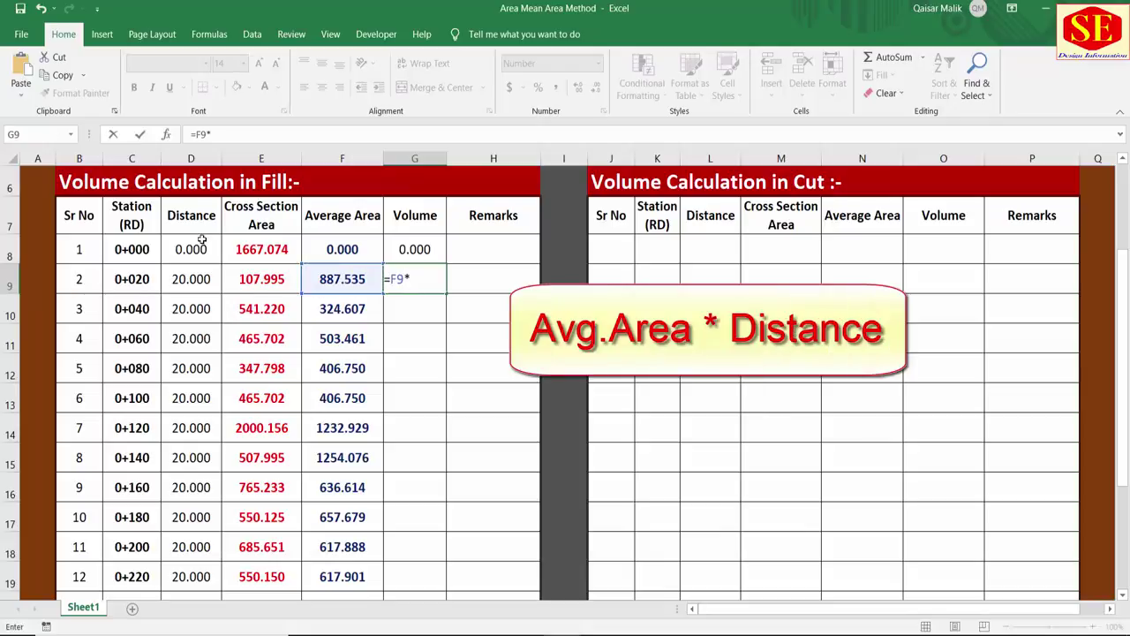
pyautogui.click(189, 283)
pyautogui.press('Return')
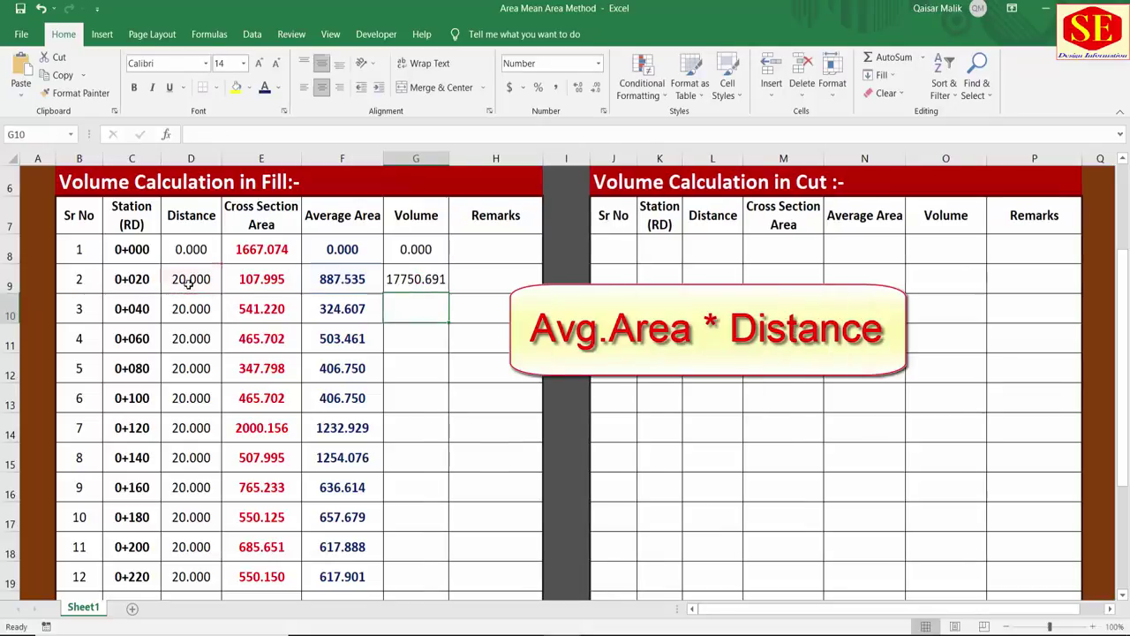
pyautogui.click(418, 281)
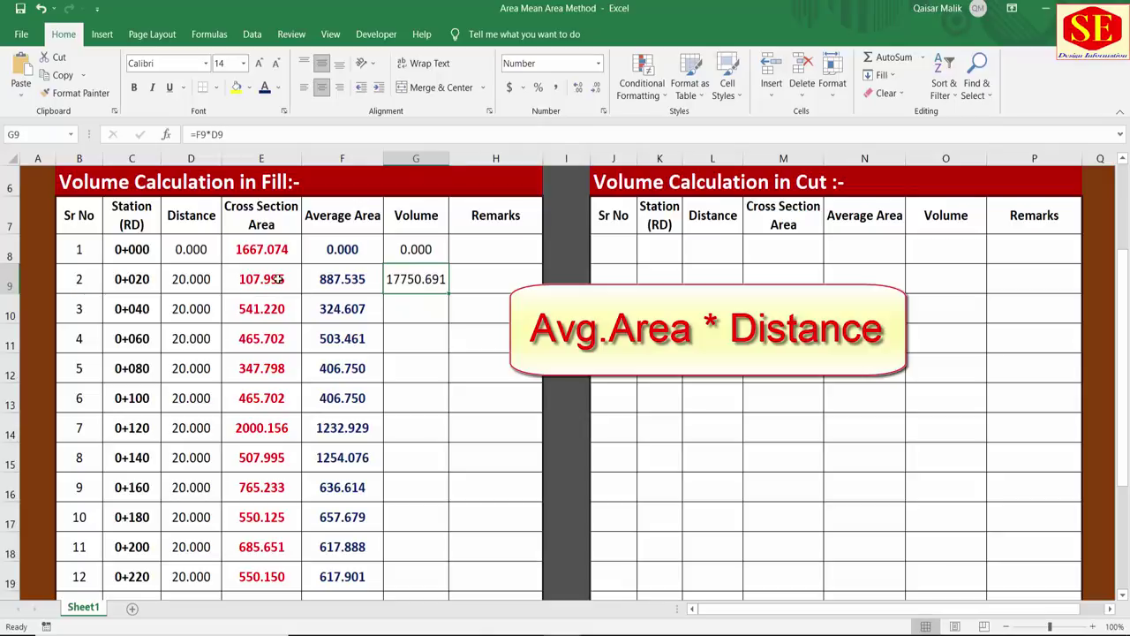
pyautogui.press('Left')
pyautogui.press('Left')
pyautogui.press('Right')
pyautogui.press('Right')
# Step: Enter volume formulas =F10*D10 in G10 and =F11*D11 in G11
pyautogui.click(411, 310)
pyautogui.write('=')
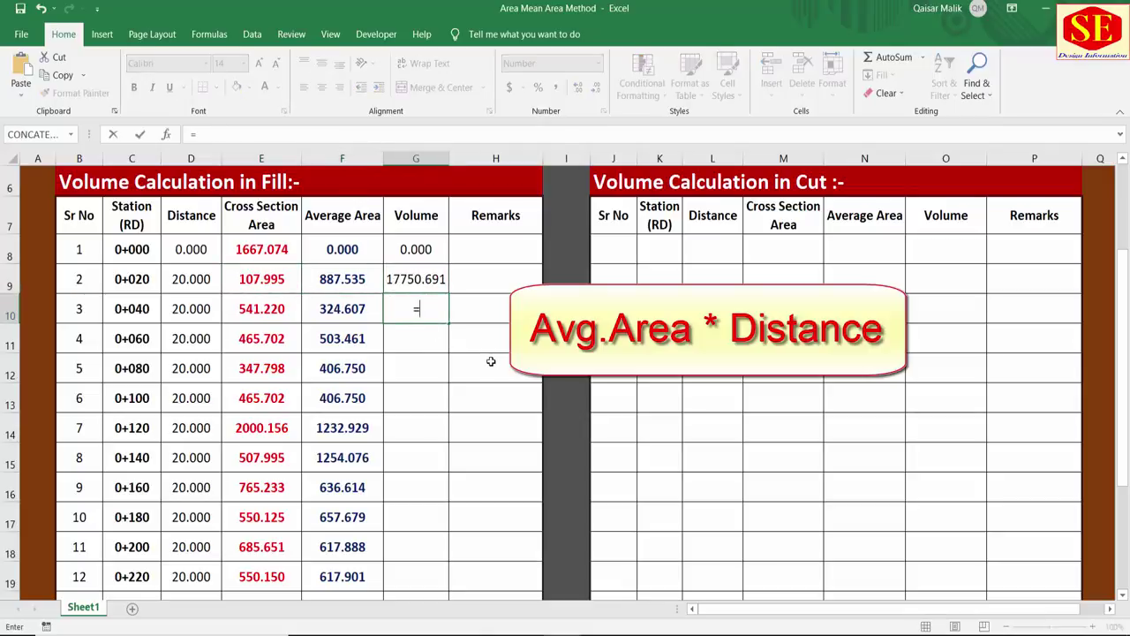
pyautogui.click(359, 312)
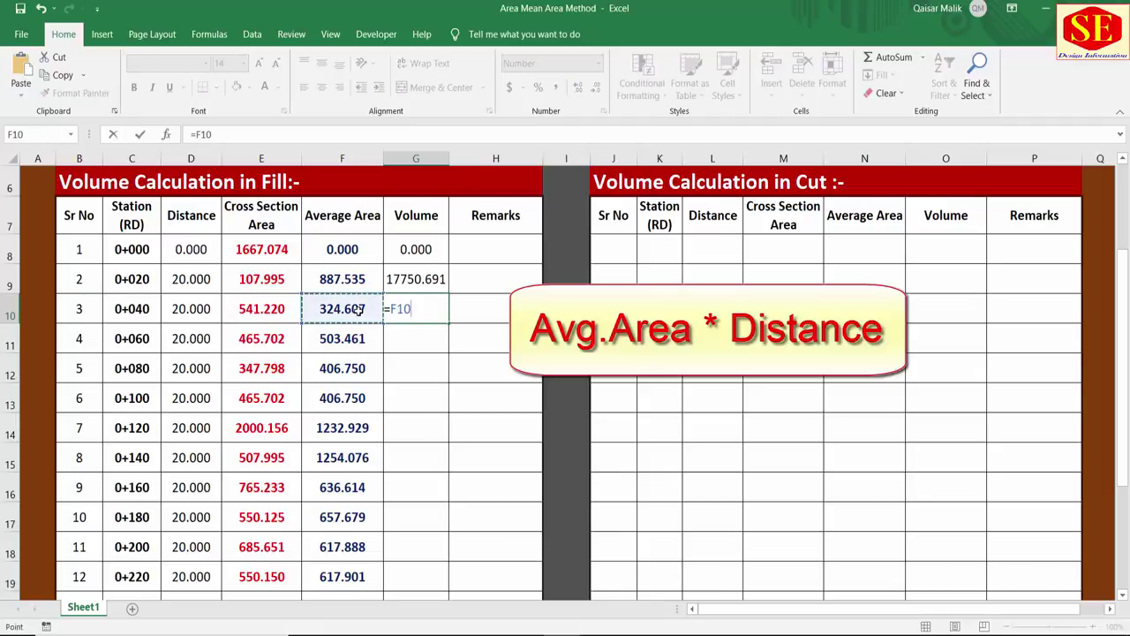
pyautogui.write('*')
pyautogui.click(184, 314)
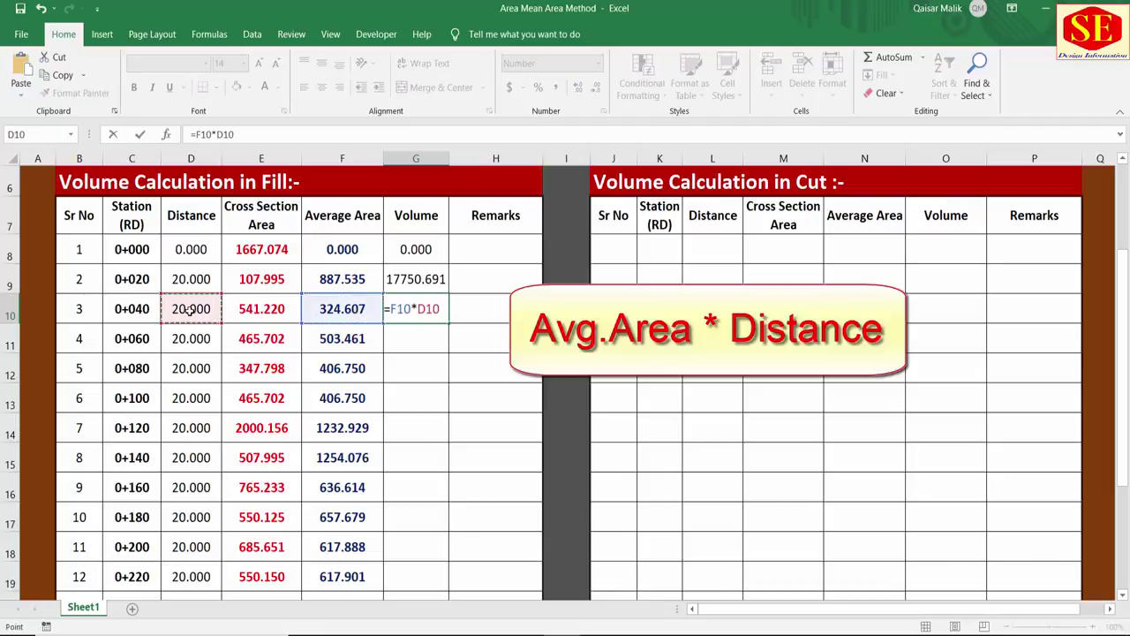
pyautogui.press('Return')
pyautogui.write('=')
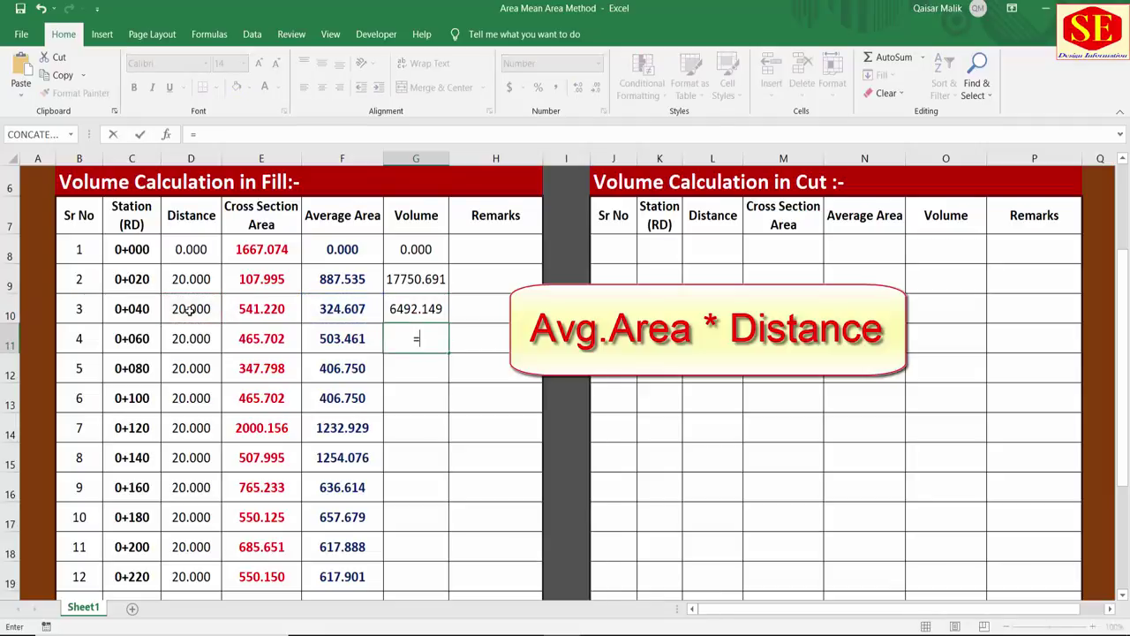
pyautogui.click(334, 336)
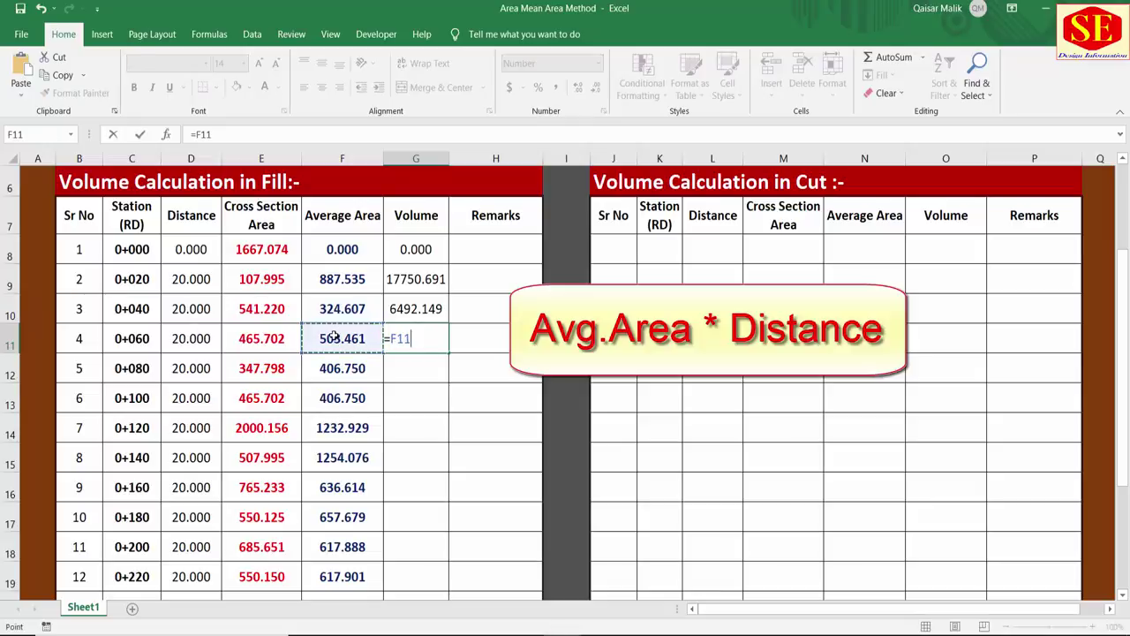
pyautogui.write('*')
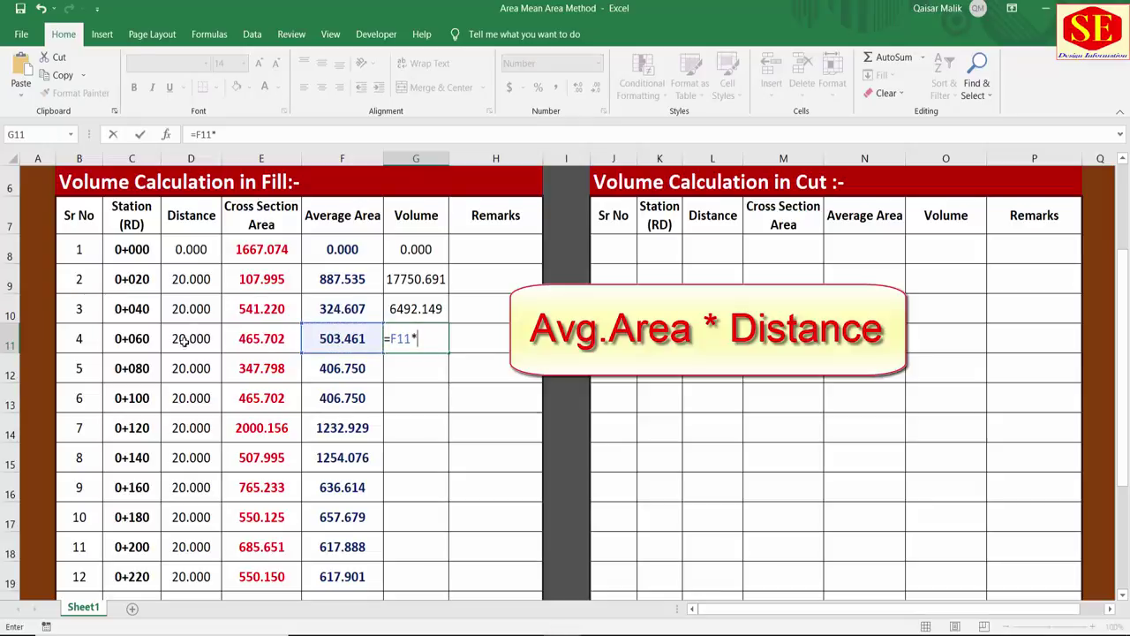
pyautogui.click(173, 338)
pyautogui.press('Return')
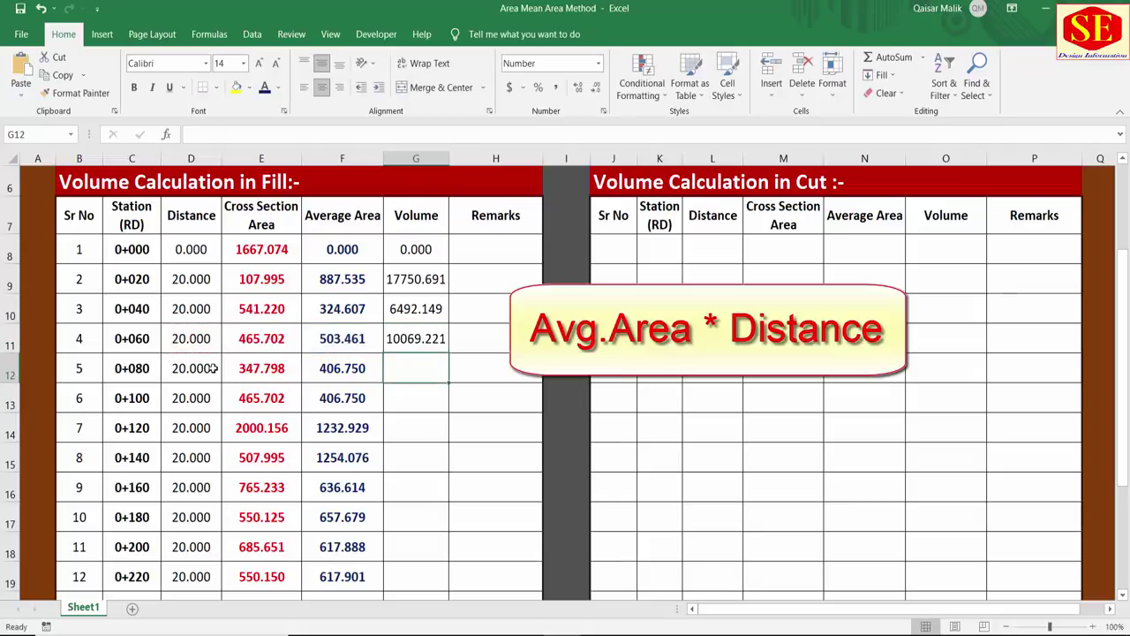
# Step: Fill the G11 volume formula down to G24, check G13, G15 and G17, then select D9:D14
pyautogui.click(420, 341)
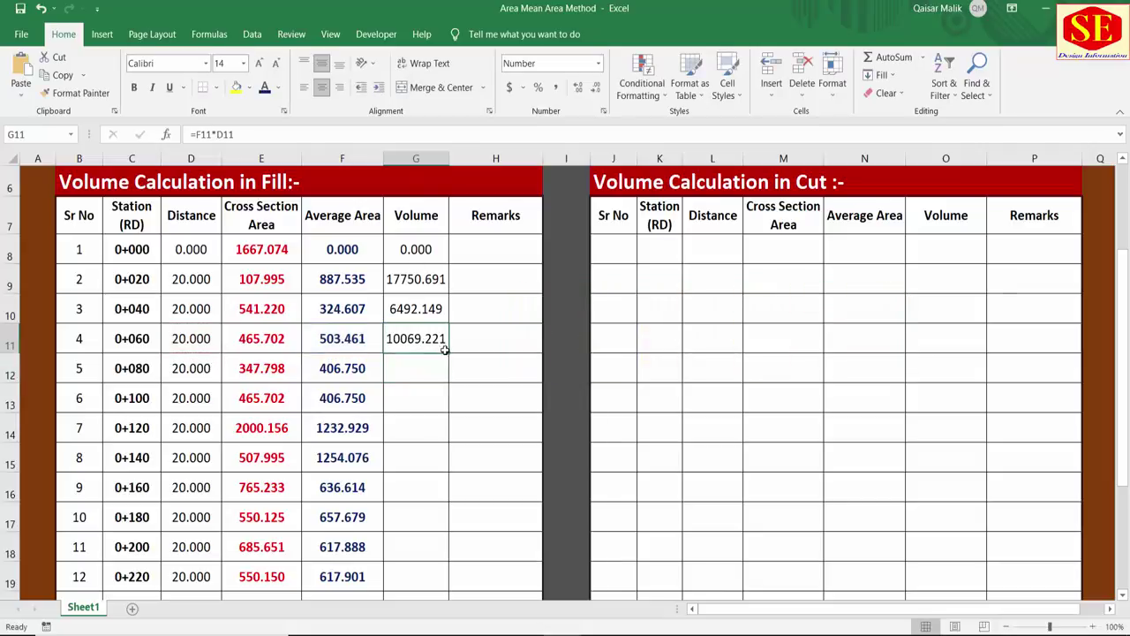
pyautogui.moveTo(445, 350); pyautogui.dragTo(436, 600)
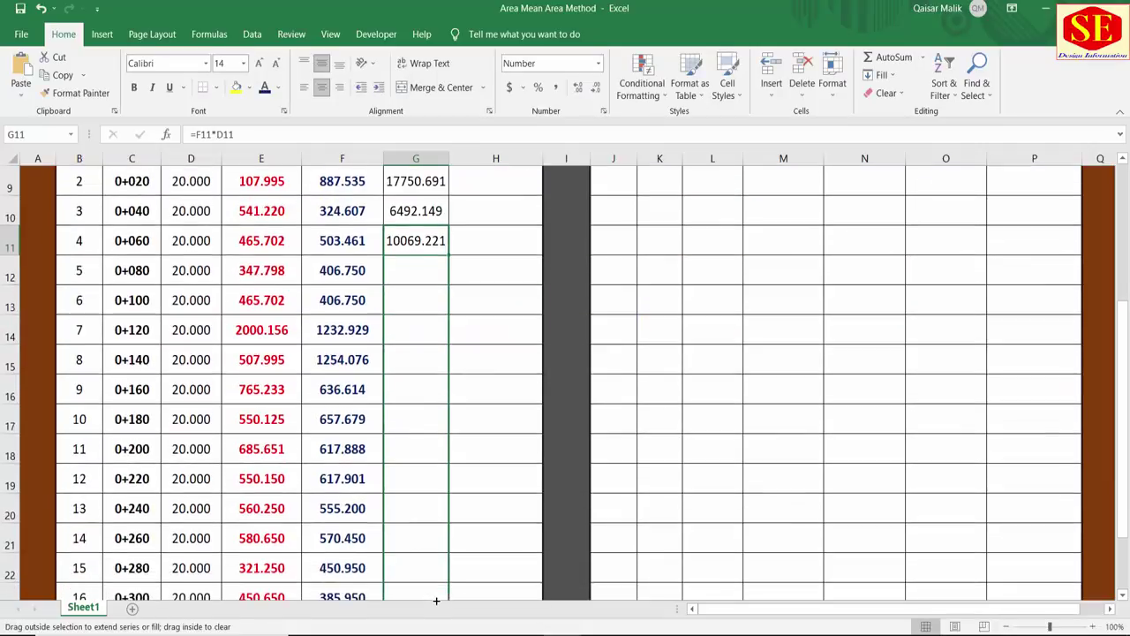
pyautogui.moveTo(437, 600); pyautogui.dragTo(433, 554)
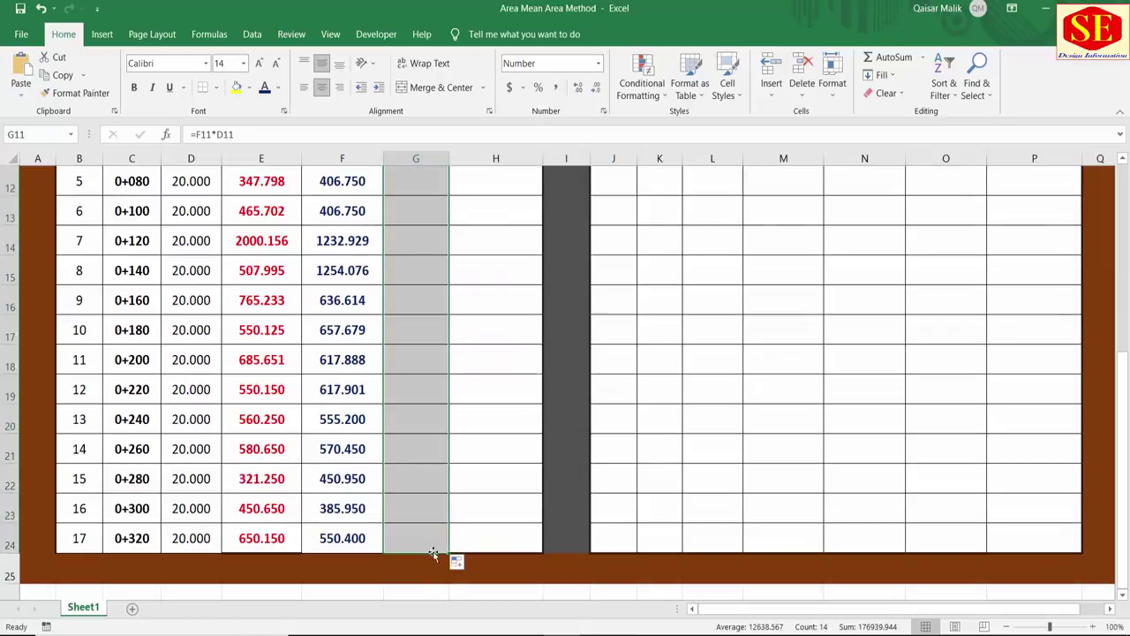
pyautogui.scroll(2, 461, 455)
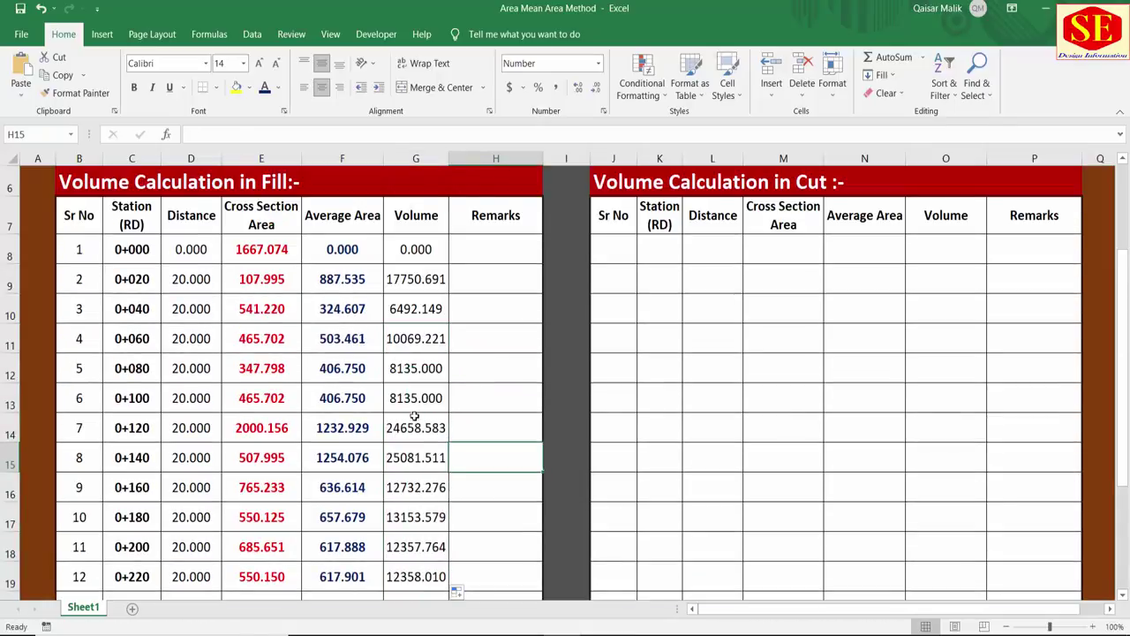
pyautogui.doubleClick(415, 399)
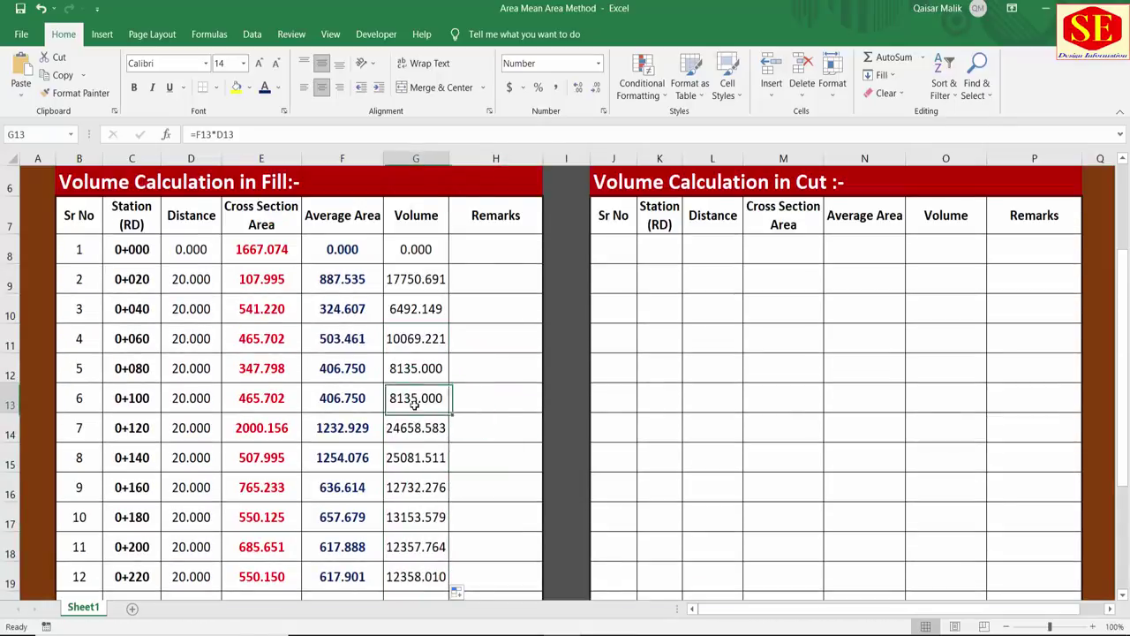
pyautogui.doubleClick(402, 468)
pyautogui.doubleClick(418, 512)
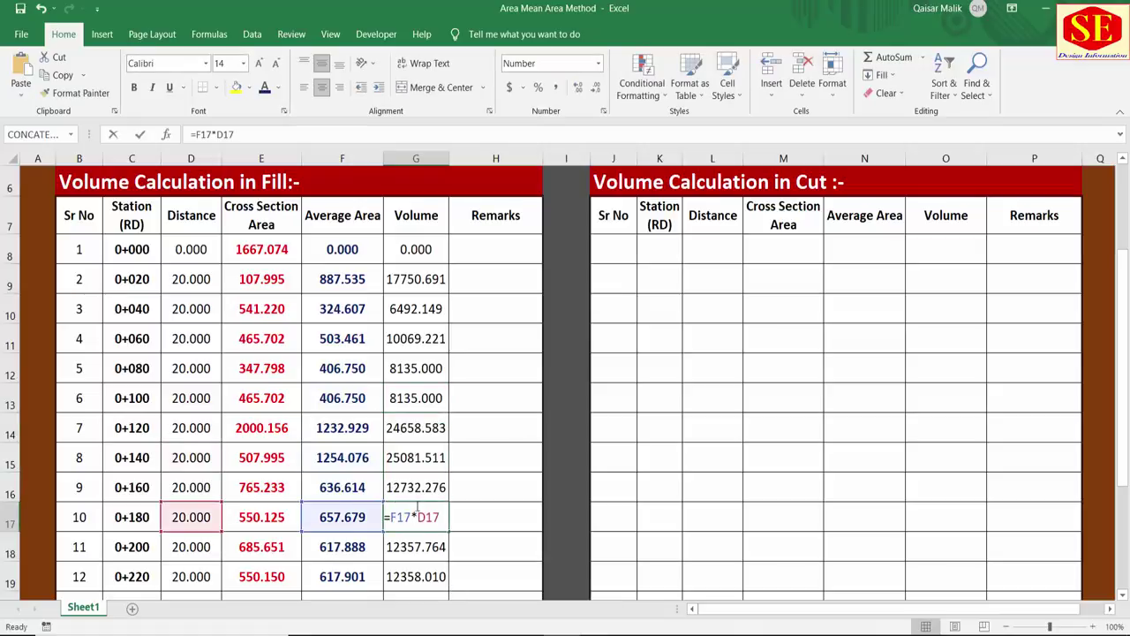
pyautogui.press('Escape')
pyautogui.moveTo(189, 282); pyautogui.dragTo(176, 427)
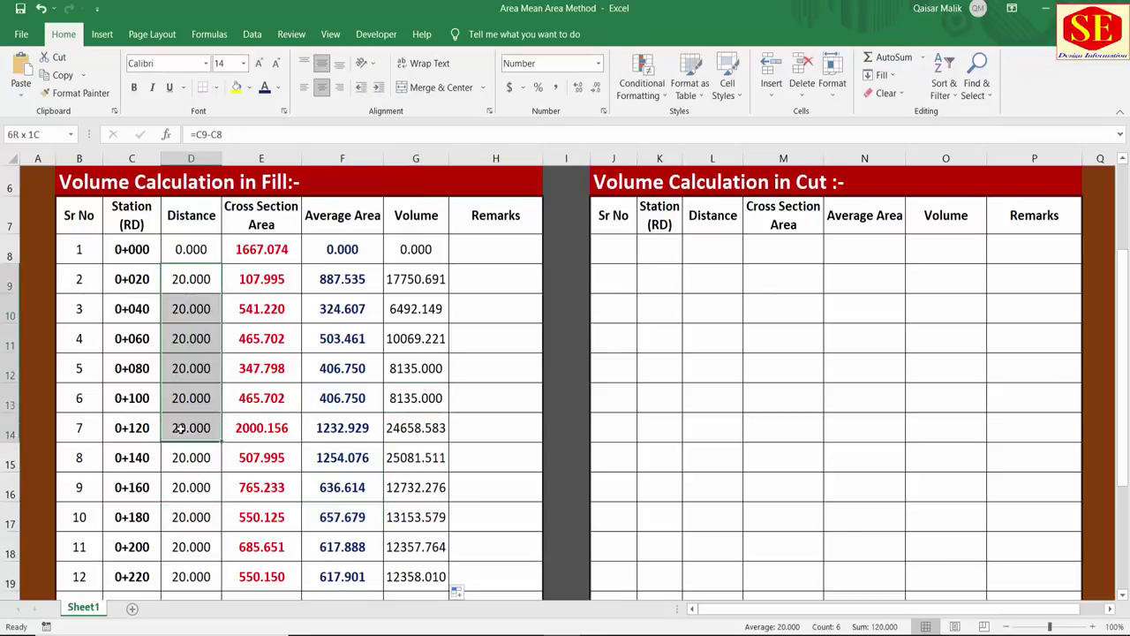
# Step: Set the station in C12 to 100, then check the recalculated distance D12 and volume G12
pyautogui.click(141, 369)
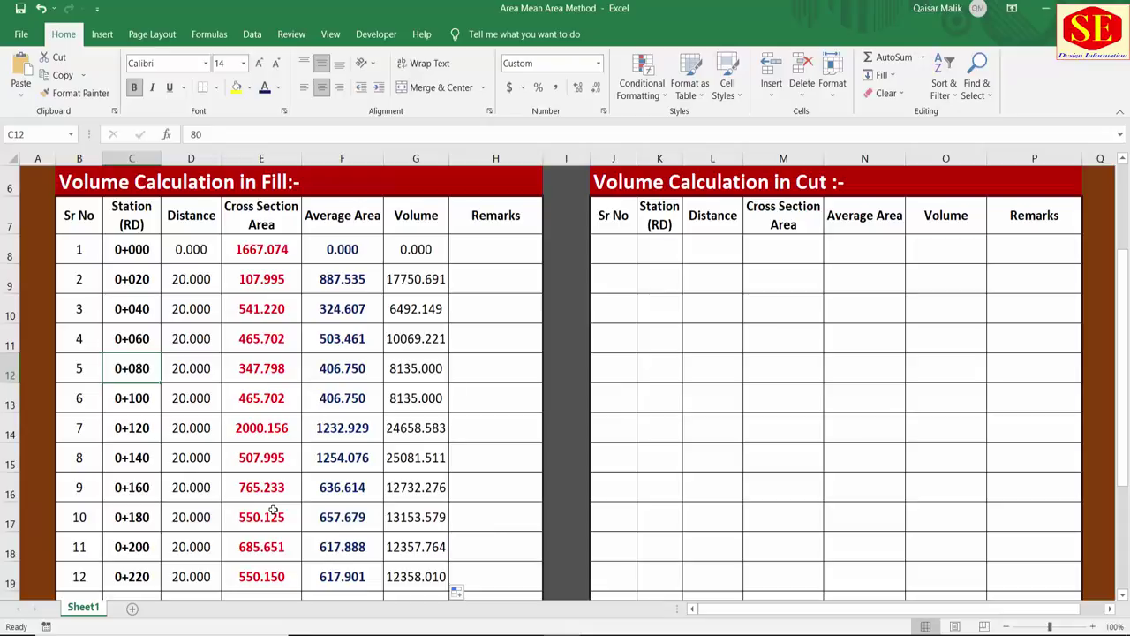
pyautogui.write('100')
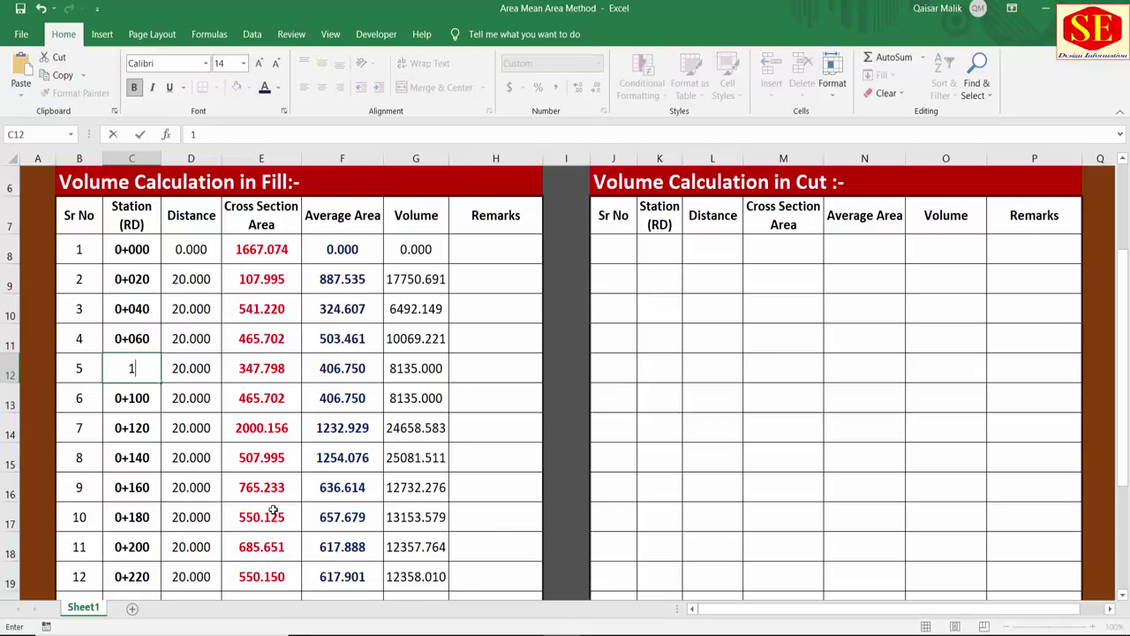
pyautogui.press('Return')
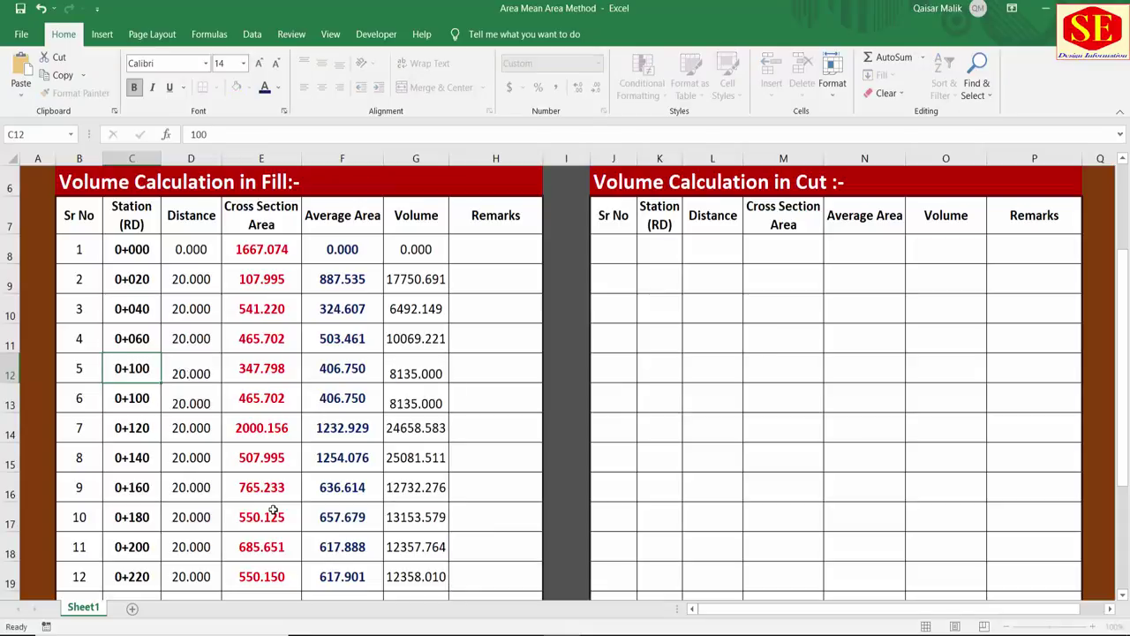
pyautogui.click(181, 366)
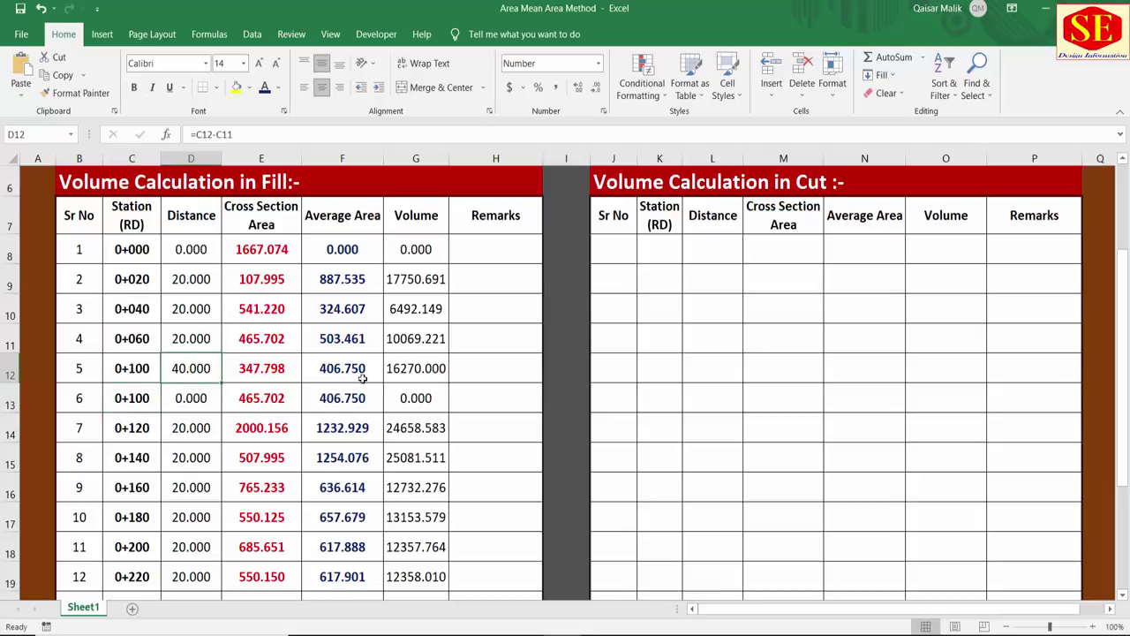
pyautogui.click(428, 358)
# Step: Change the C12 station to 70 and recheck the D12 distance and G12 volume formulas
pyautogui.click(152, 368)
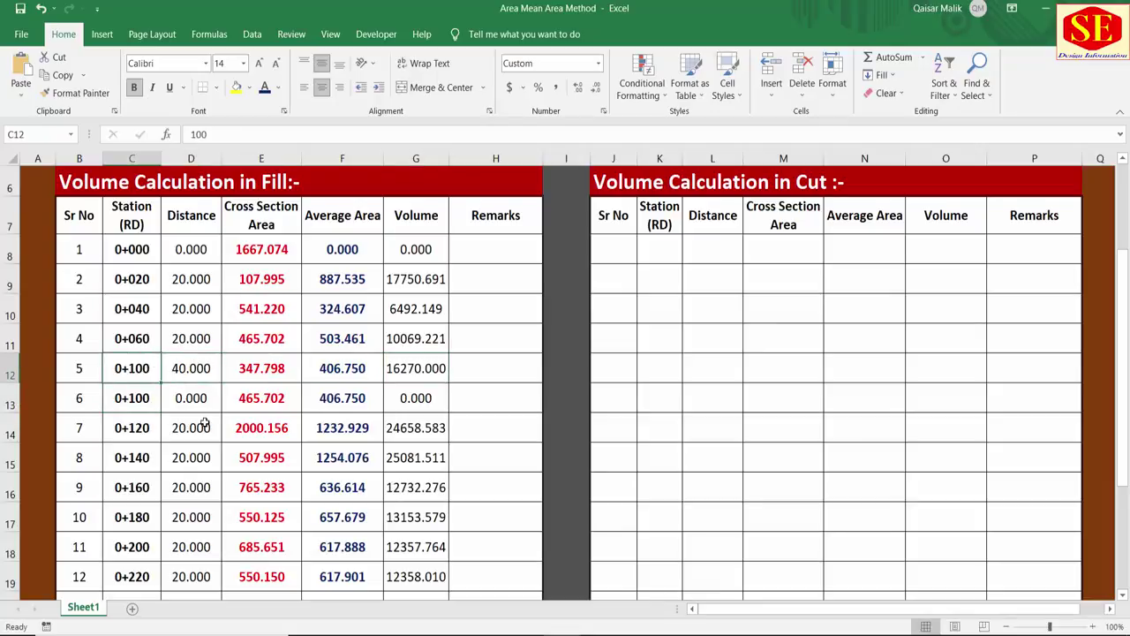
pyautogui.write('70')
pyautogui.press('Return')
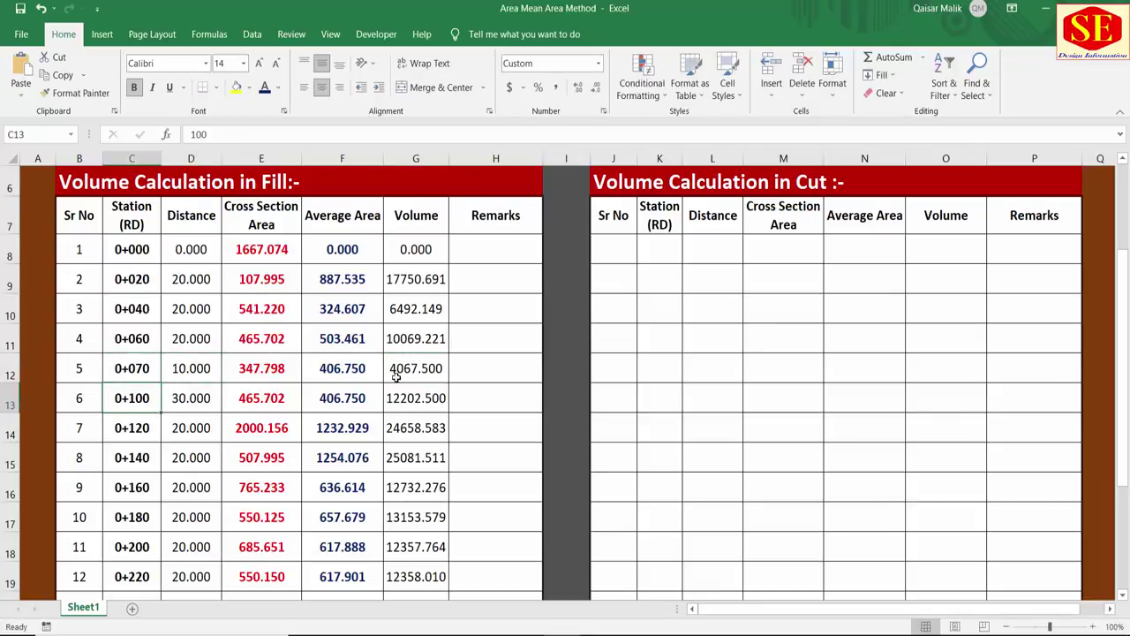
pyautogui.click(191, 368)
pyautogui.click(408, 368)
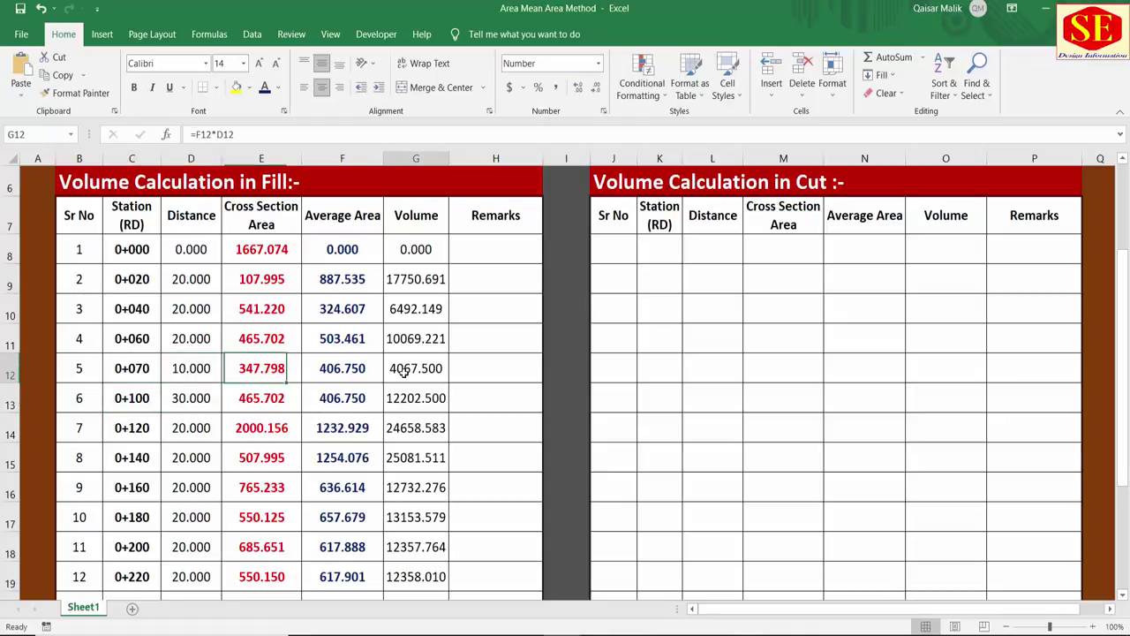
# Step: Set C12 to 20 so the station reads 0+020, then verify the D12 distance
pyautogui.click(141, 373)
pyautogui.write('20')
pyautogui.press('Return')
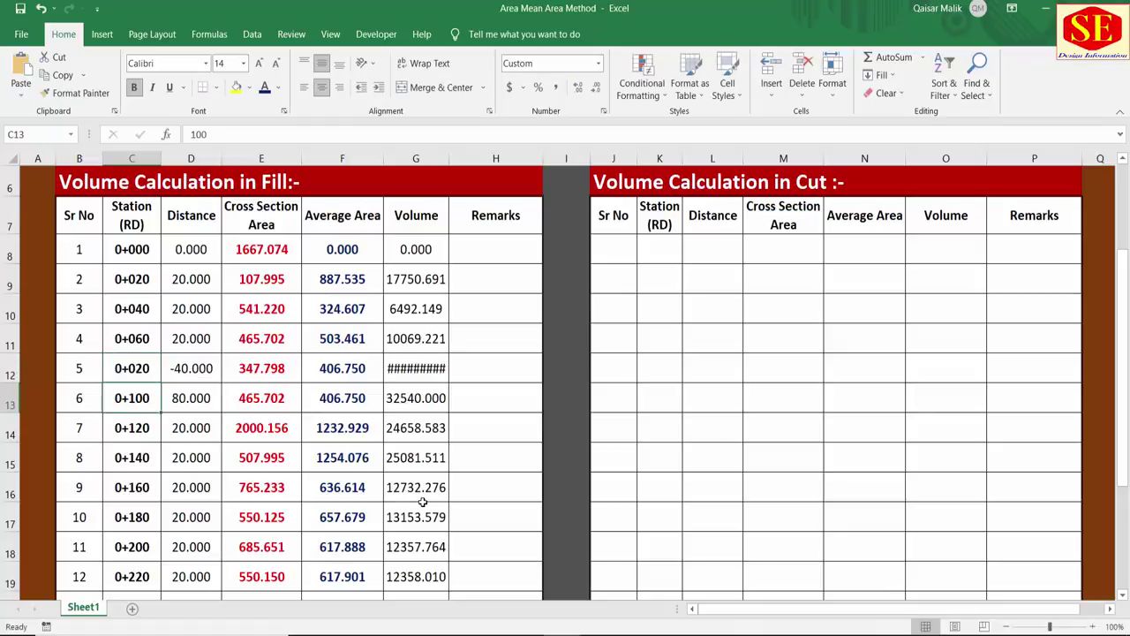
pyautogui.click(180, 363)
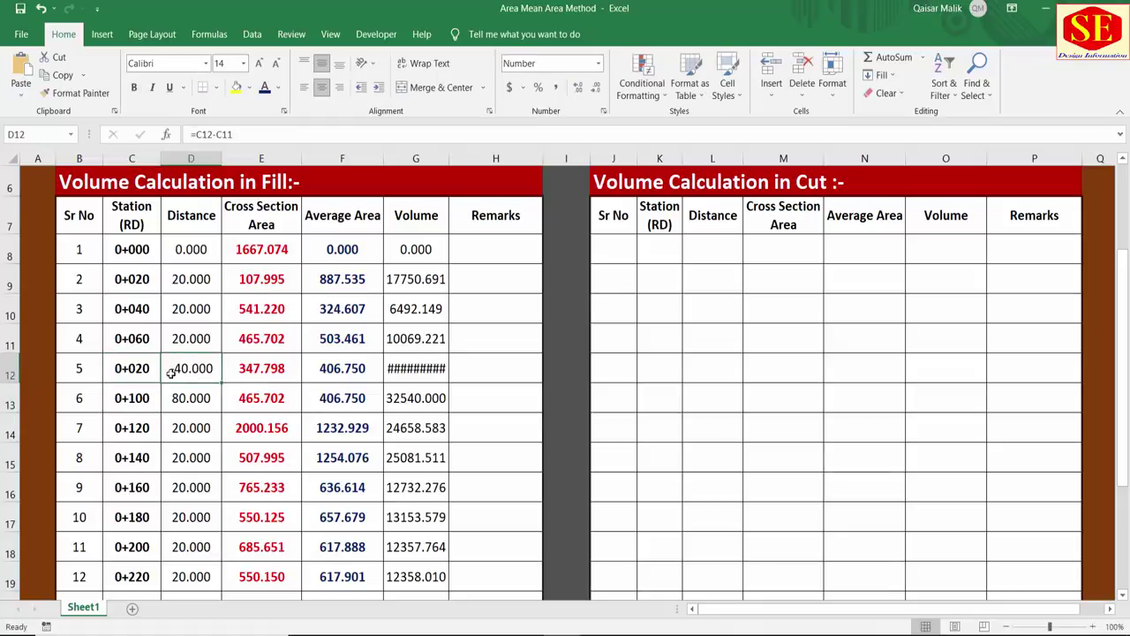
pyautogui.click(137, 369)
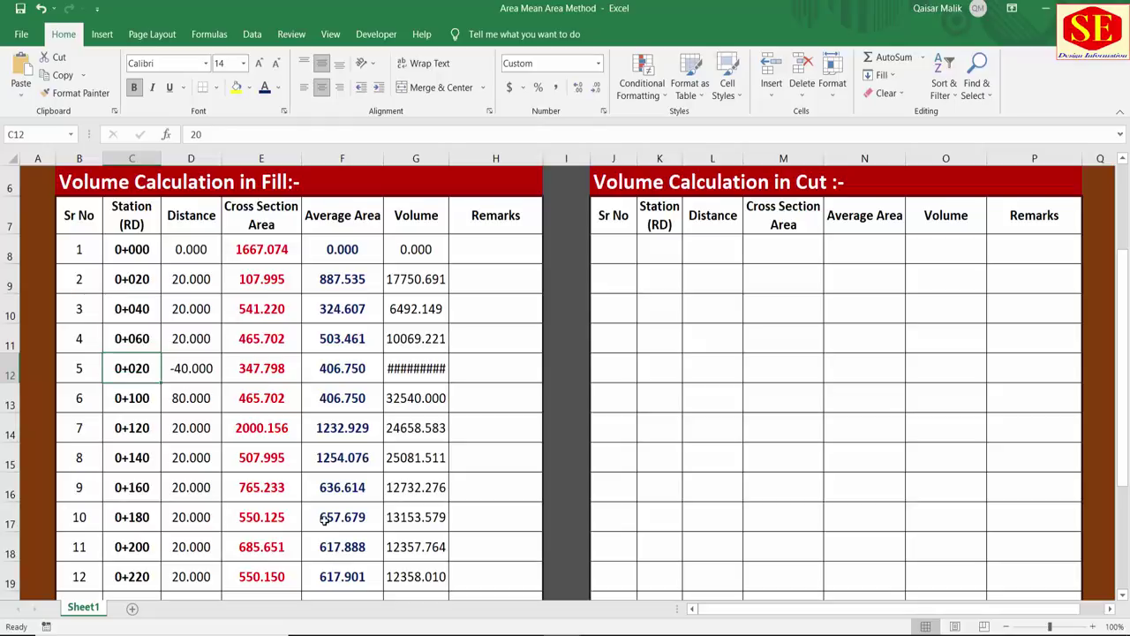
# Step: Enter 80 as the fifth fill station so it reads 0+080, then review the column G Volume formulas
pyautogui.write('80')
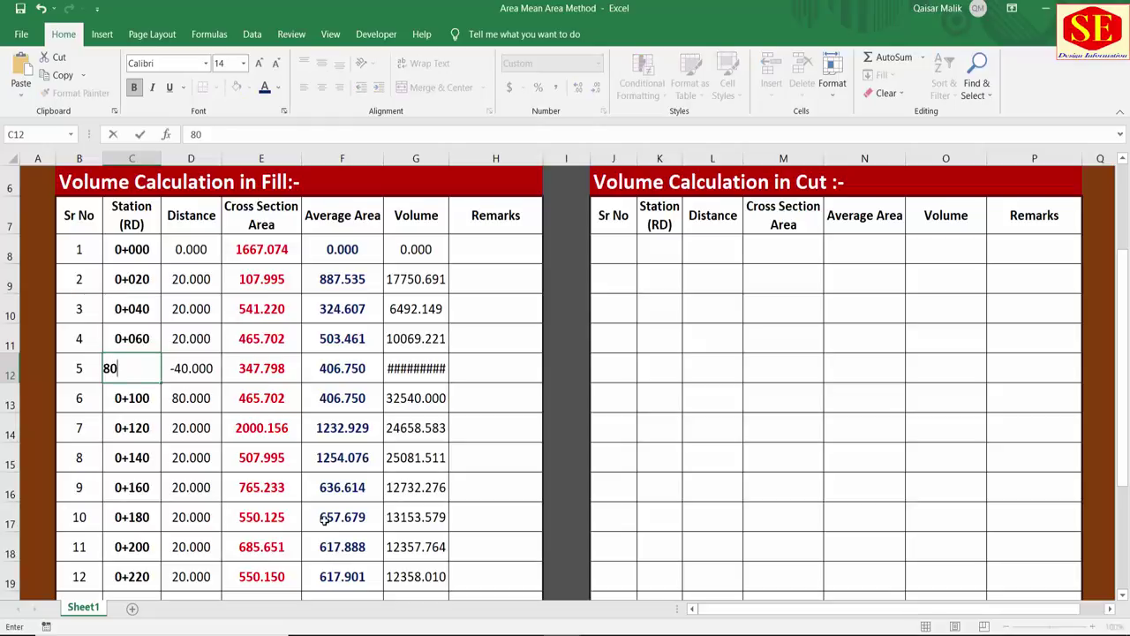
pyautogui.press('Return')
pyautogui.click(417, 279)
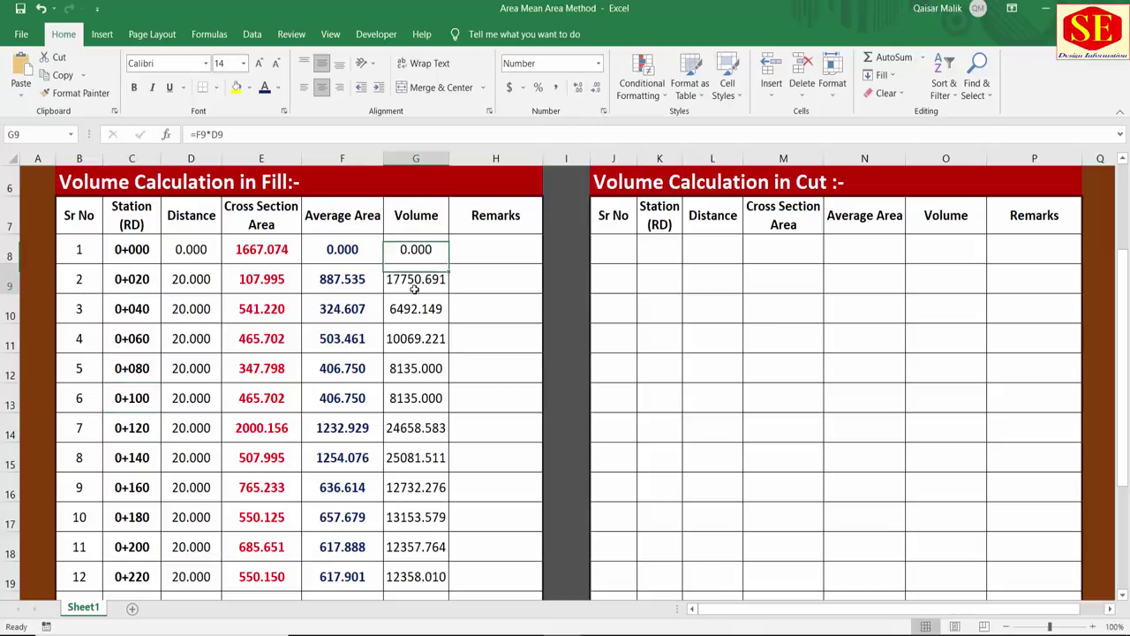
pyautogui.click(415, 339)
pyautogui.scroll(-2, 418, 367)
pyautogui.scroll(-1, 418, 367)
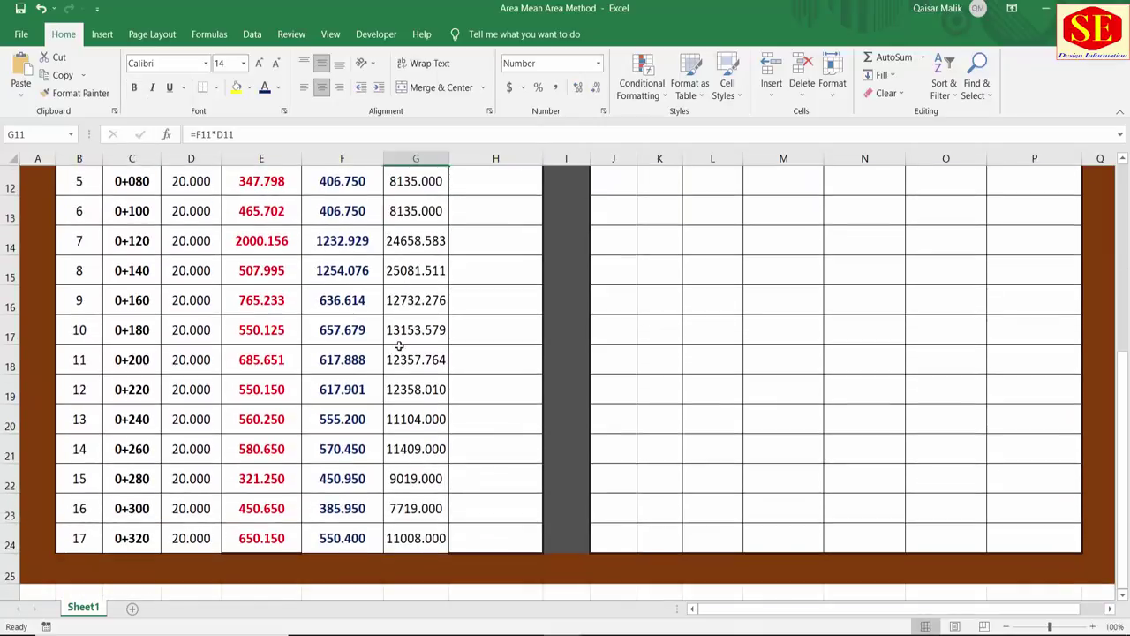
pyautogui.click(419, 528)
pyautogui.scroll(2, 423, 422)
pyautogui.scroll(1, 423, 422)
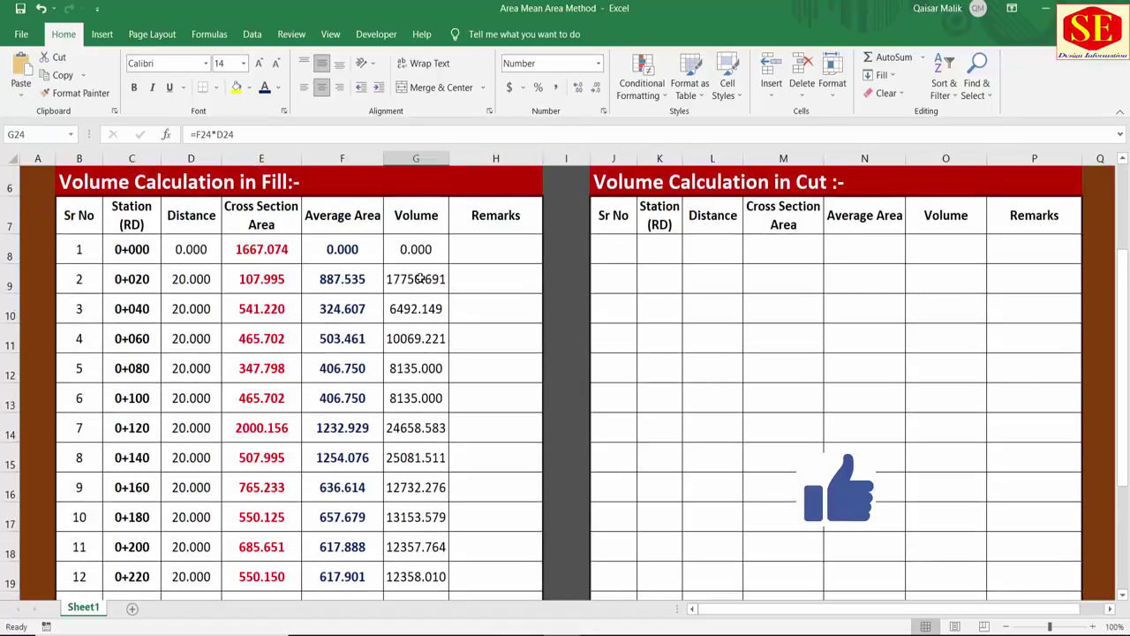
pyautogui.scroll(-1, 419, 451)
pyautogui.scroll(-3, 437, 385)
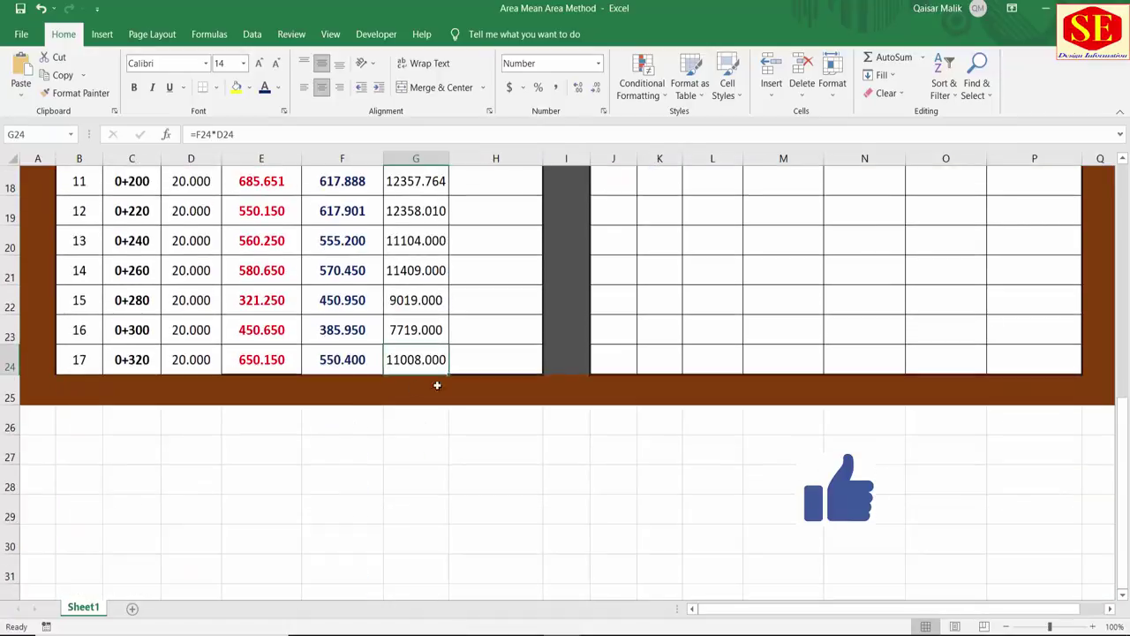
# Step: Insert a blank row 25 beneath the fill table
pyautogui.click(11, 400)
pyautogui.rightClick(10, 400)
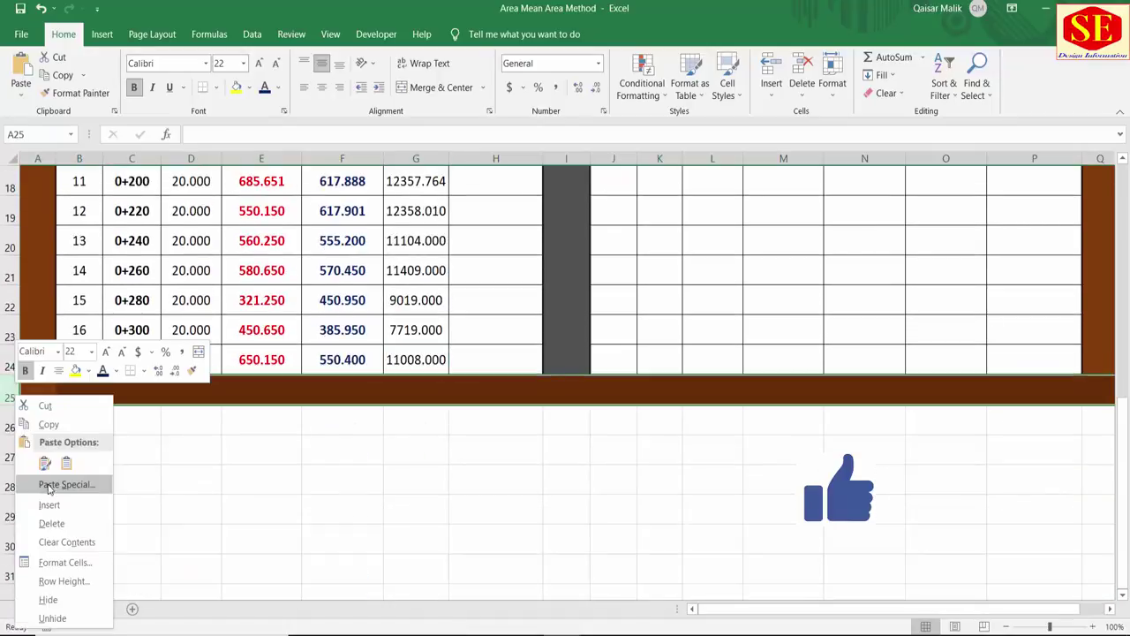
pyautogui.click(51, 506)
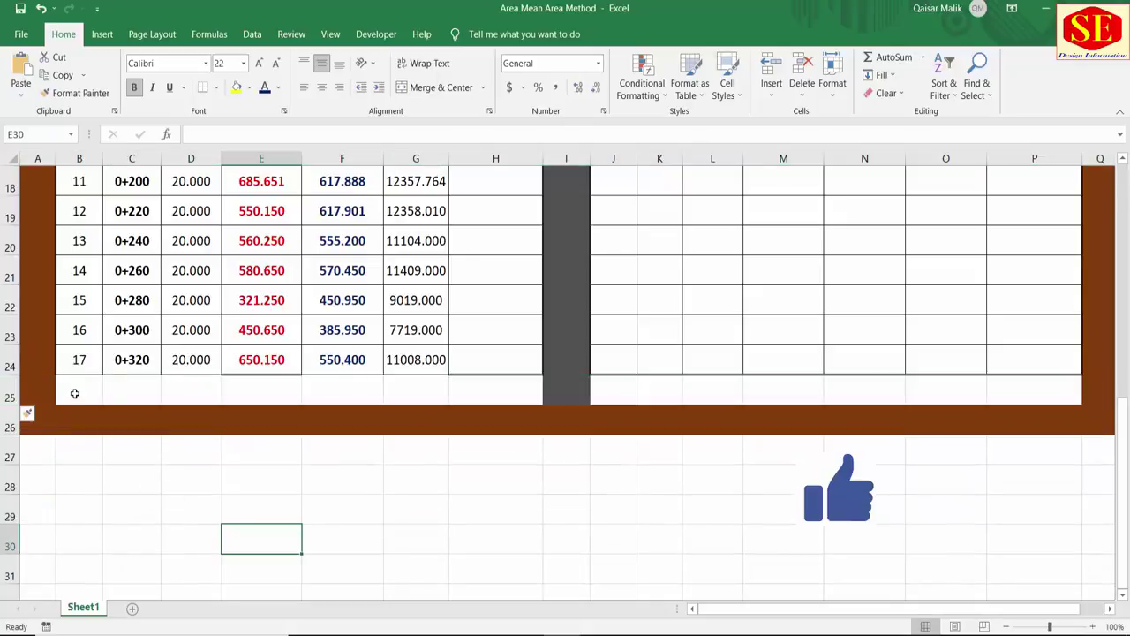
# Step: Enter the label 'Total Volume Fill Area =' in the merged cells of row 25
pyautogui.moveTo(76, 391); pyautogui.dragTo(155, 393)
pyautogui.click(132, 389)
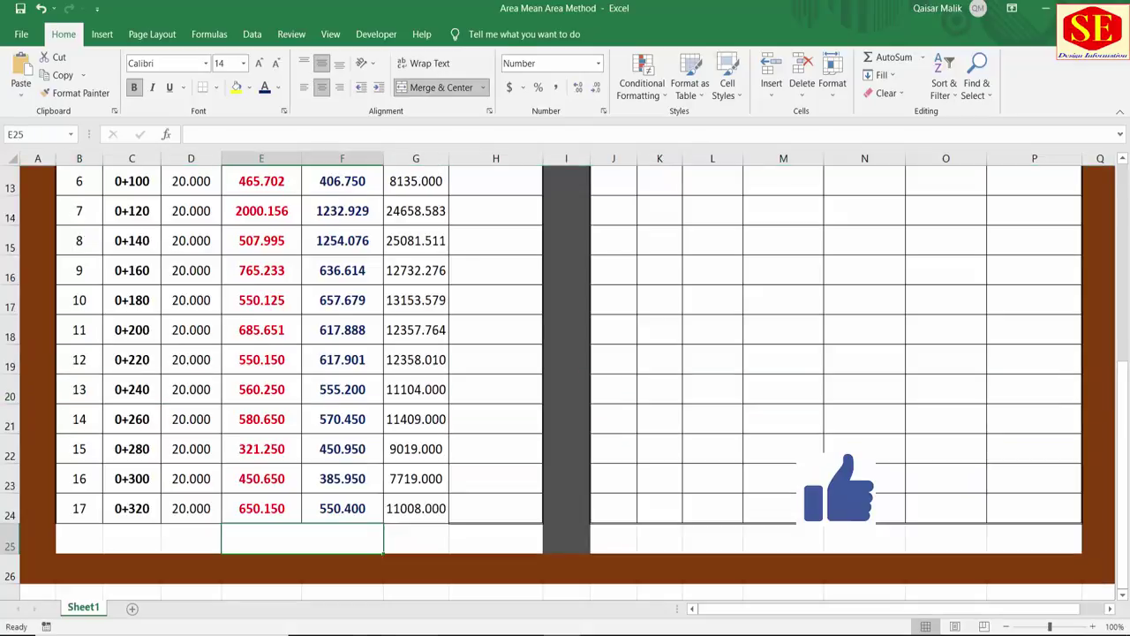
pyautogui.write('Total Volume')
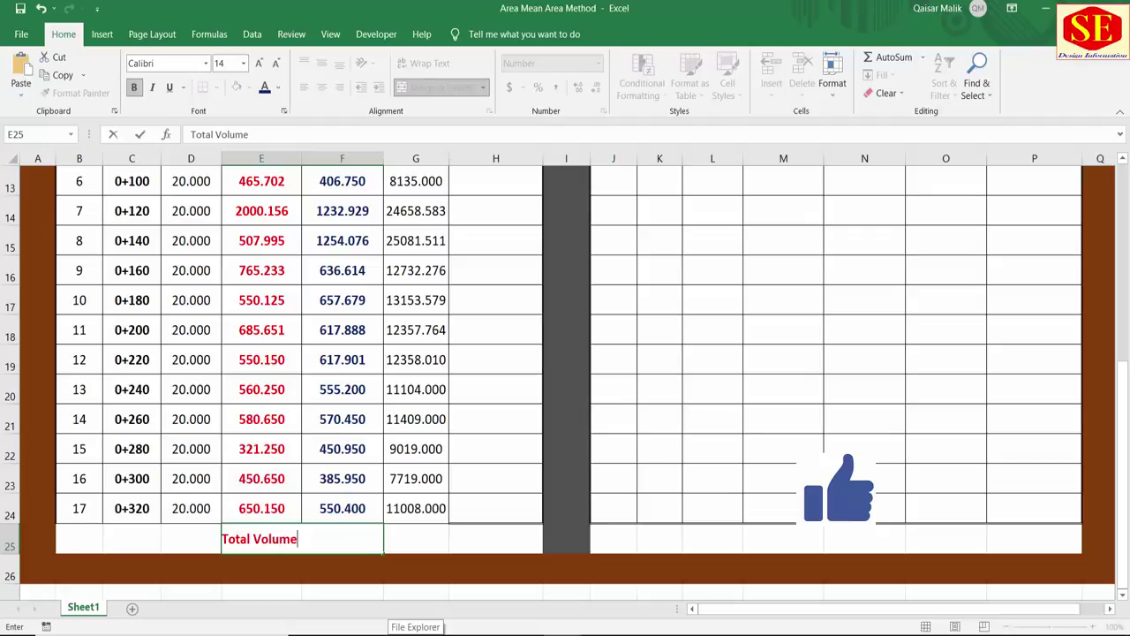
pyautogui.click(348, 546)
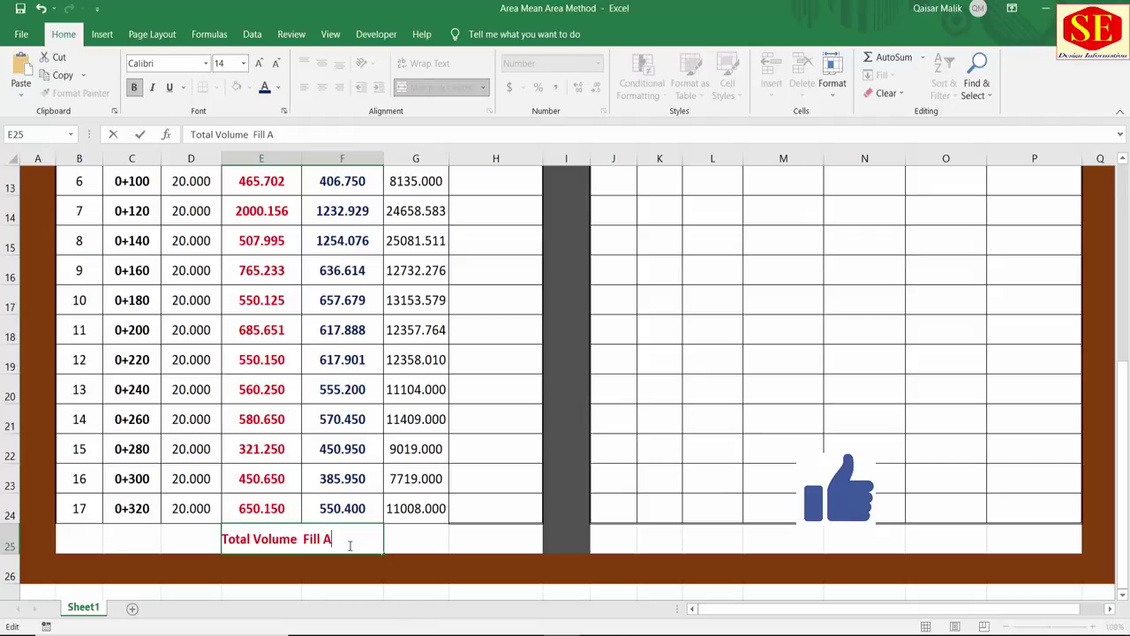
pyautogui.write('rea =')
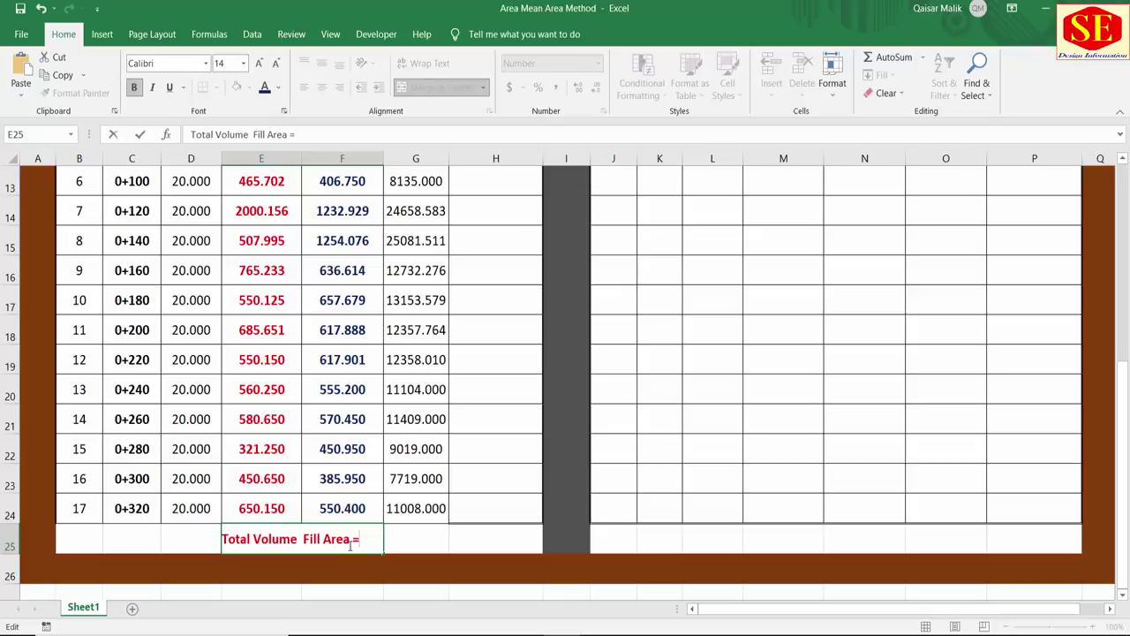
pyautogui.click(378, 499)
pyautogui.click(257, 544)
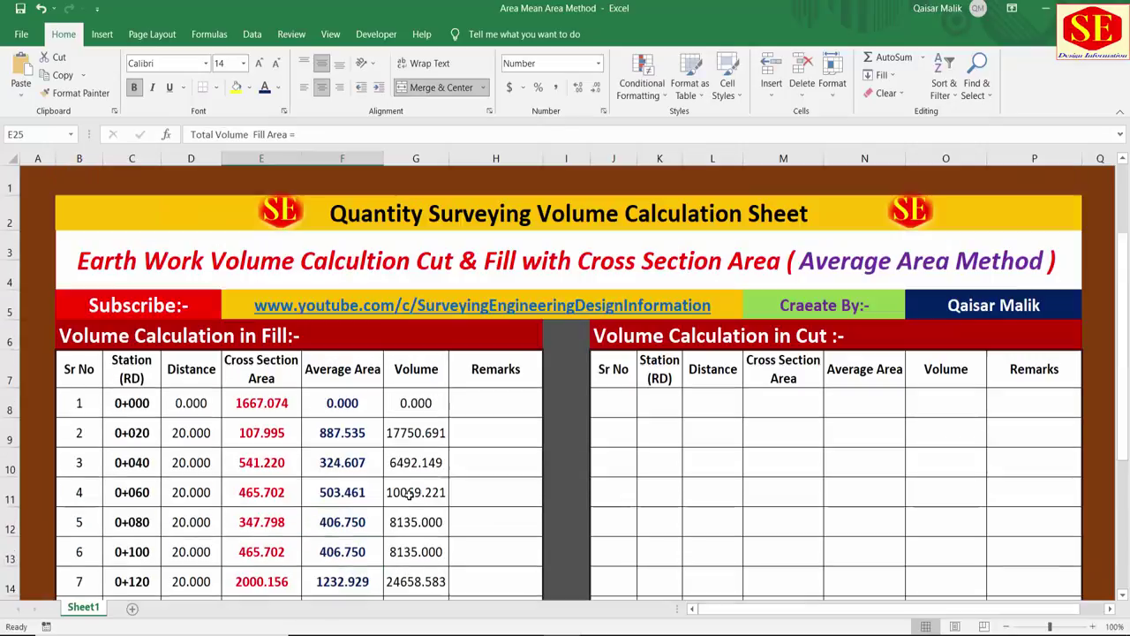
# Step: AutoSum G8:G25 to get 201182.784, widen column G and make the total bold
pyautogui.scroll(4, 397, 527)
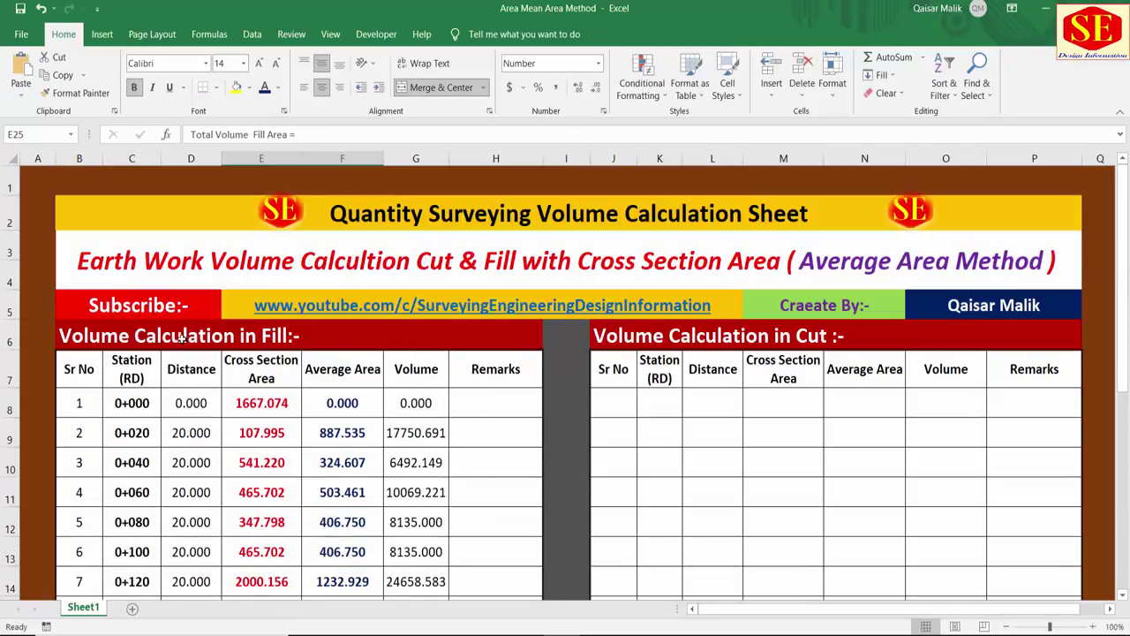
pyautogui.moveTo(414, 402); pyautogui.dragTo(449, 556)
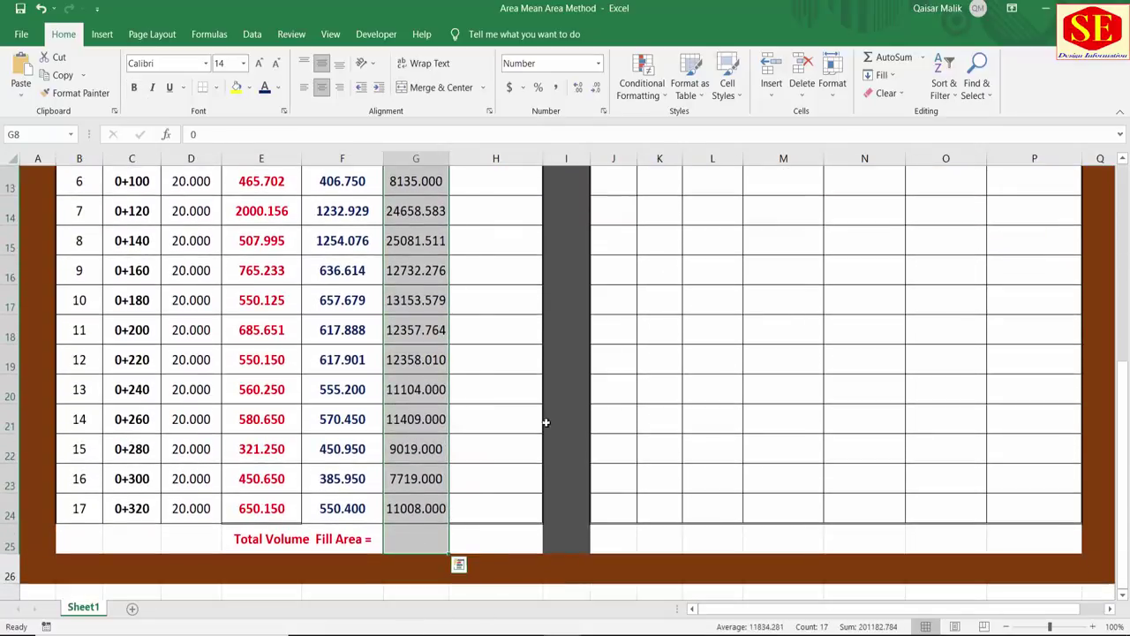
pyautogui.click(869, 59)
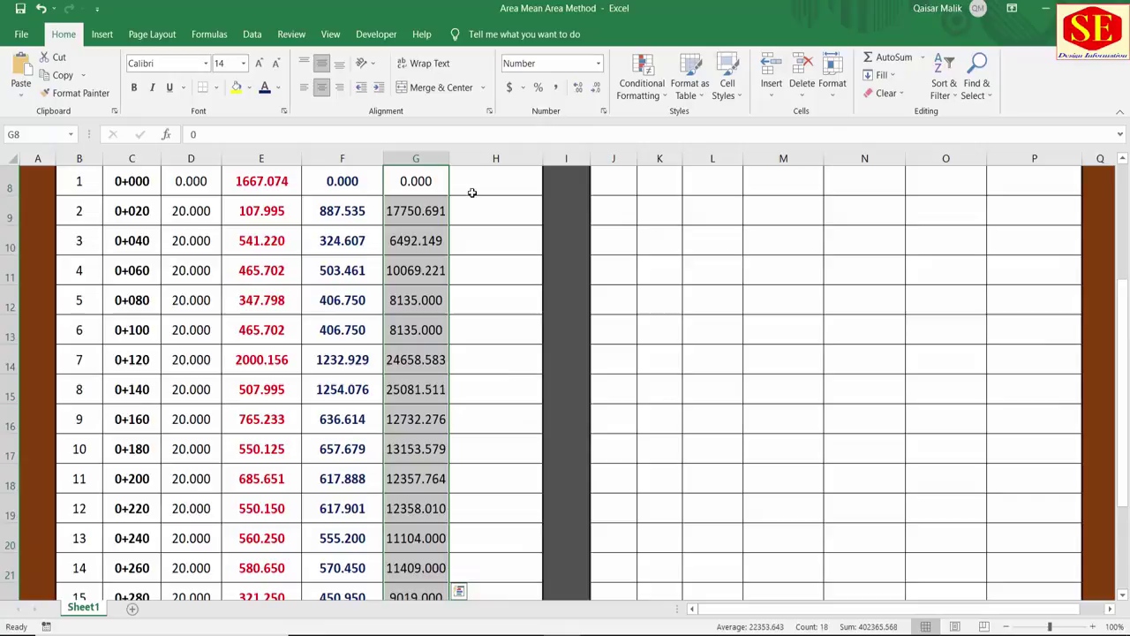
pyautogui.scroll(-4, 418, 330)
pyautogui.click(418, 331)
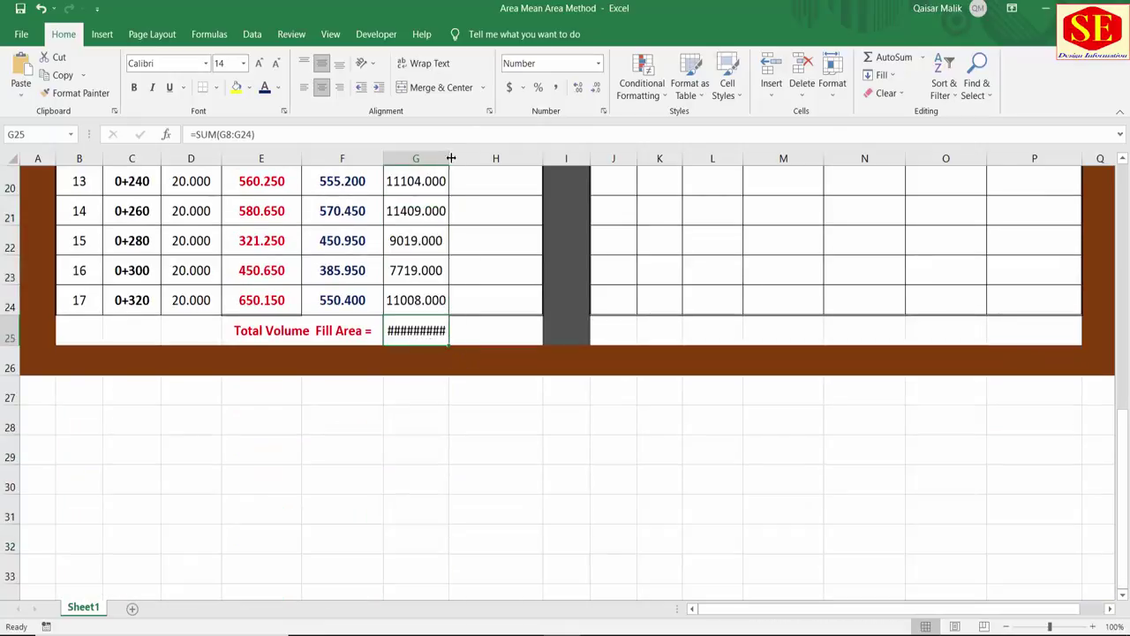
pyautogui.doubleClick(448, 159)
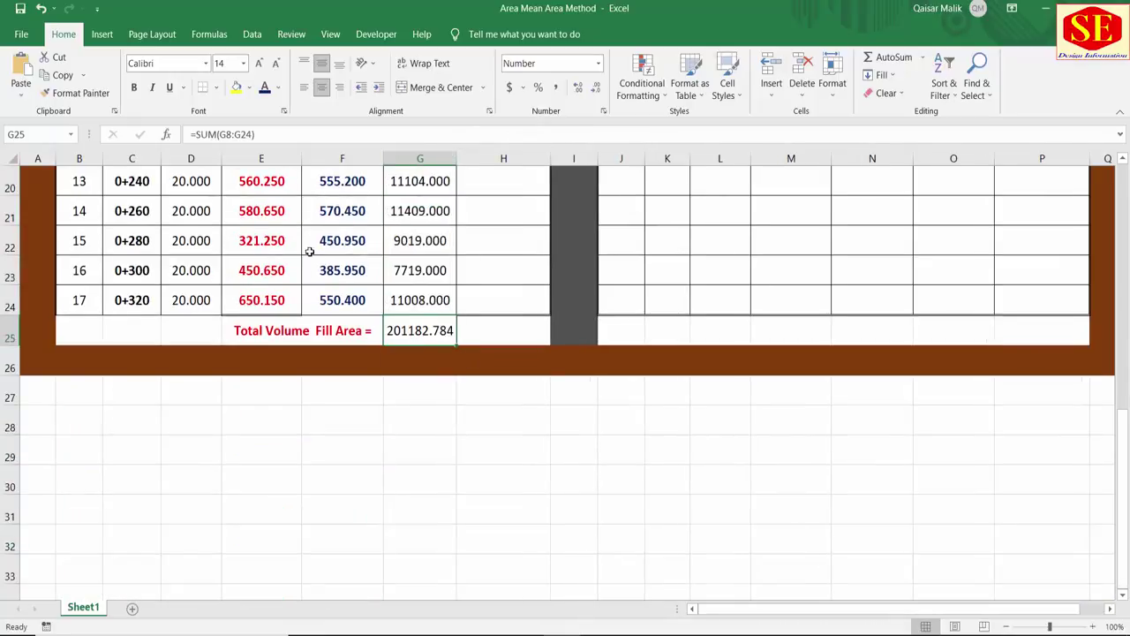
pyautogui.click(133, 86)
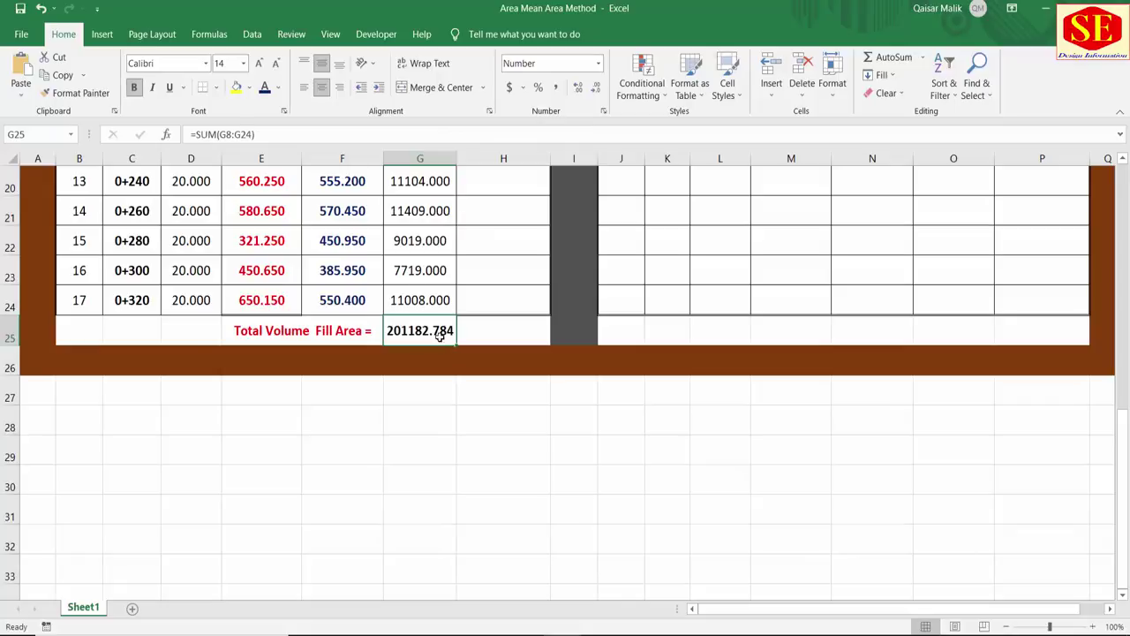
# Step: Type the unit 'Cum' in H25 beside the total volume
pyautogui.click(245, 332)
pyautogui.click(421, 331)
pyautogui.click(473, 332)
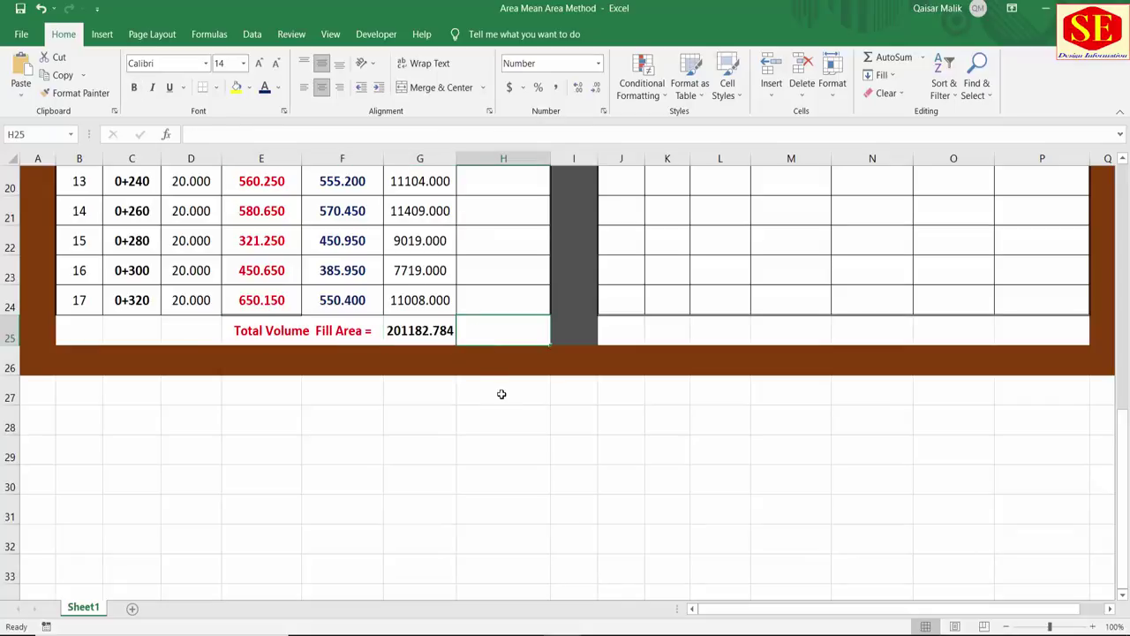
pyautogui.write('Cum')
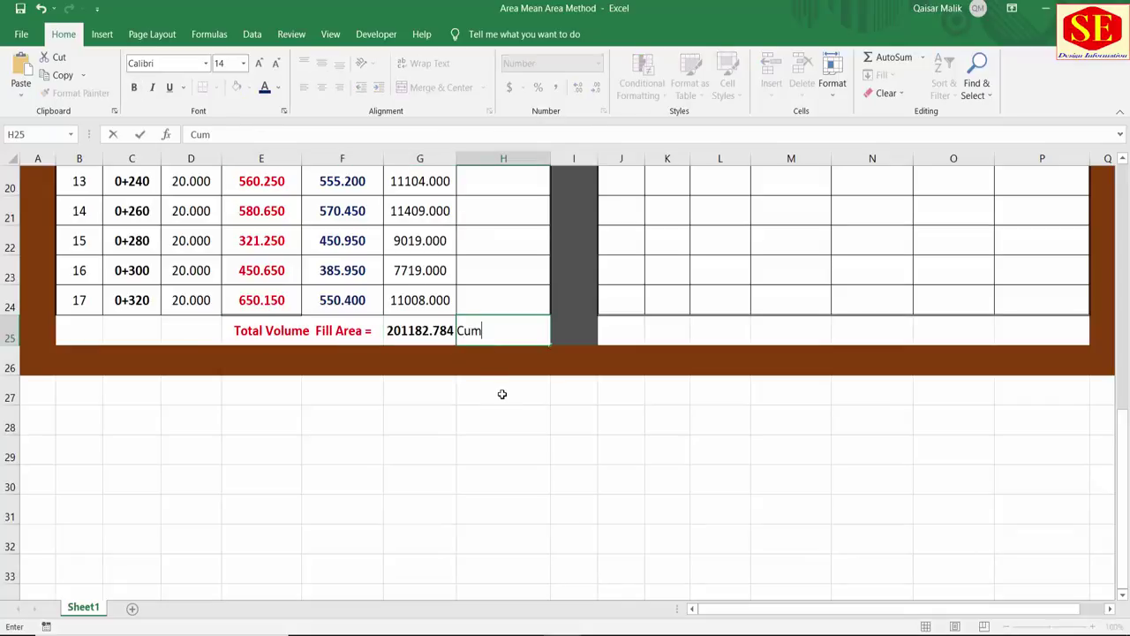
pyautogui.press('Return')
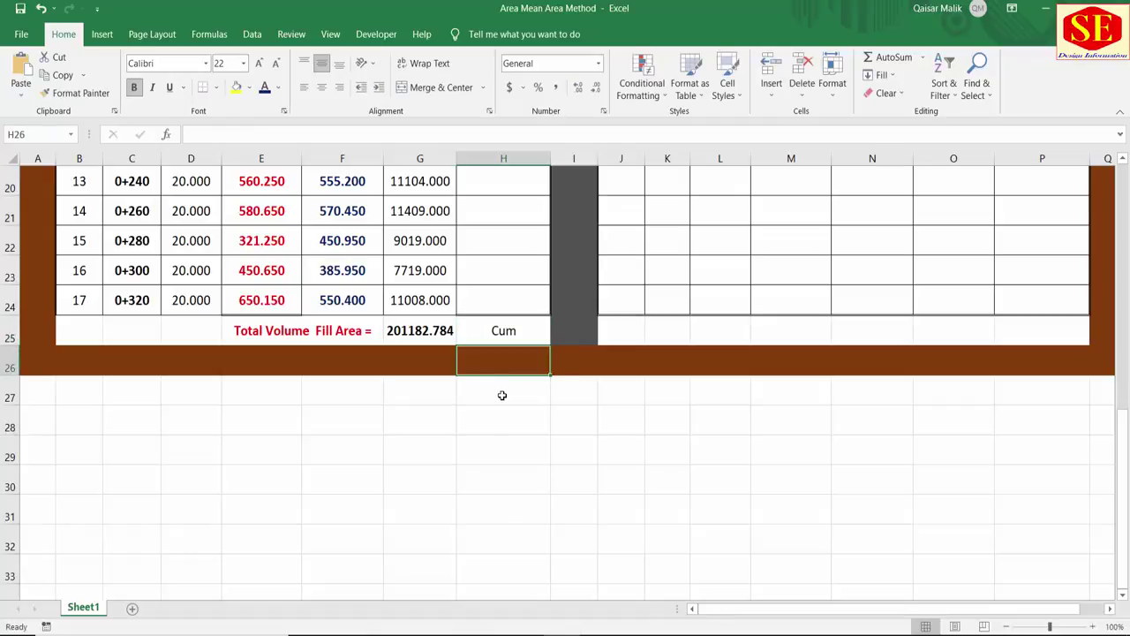
pyautogui.click(502, 394)
pyautogui.click(490, 475)
pyautogui.click(373, 334)
pyautogui.click(420, 341)
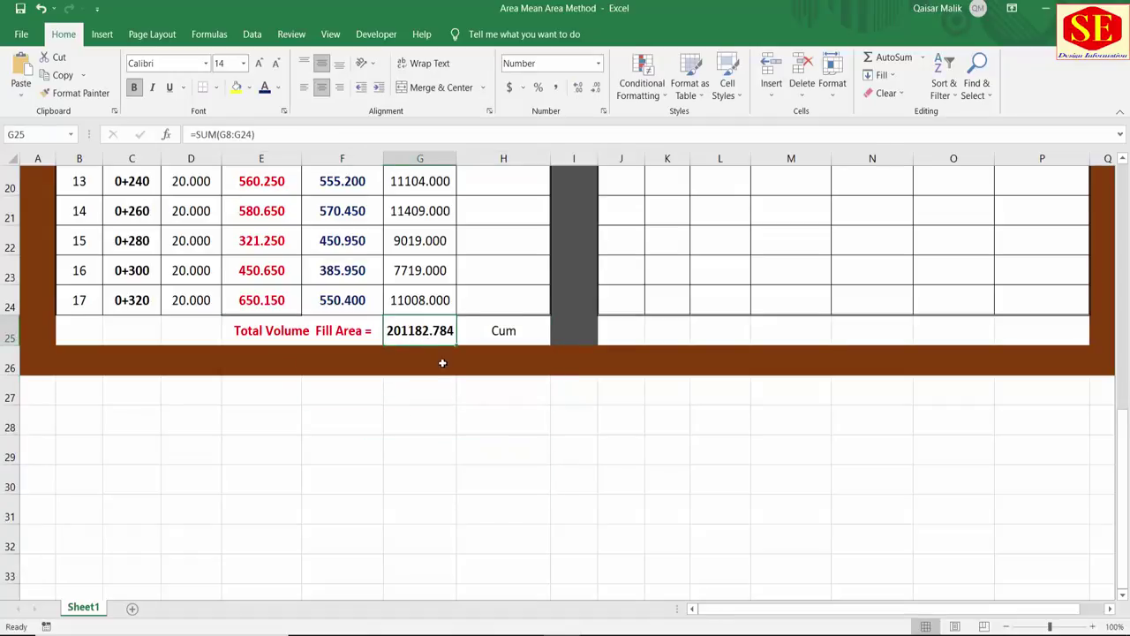
pyautogui.scroll(6, 441, 362)
# Step: Review the fill table's column headings and its total volume row
pyautogui.click(122, 306)
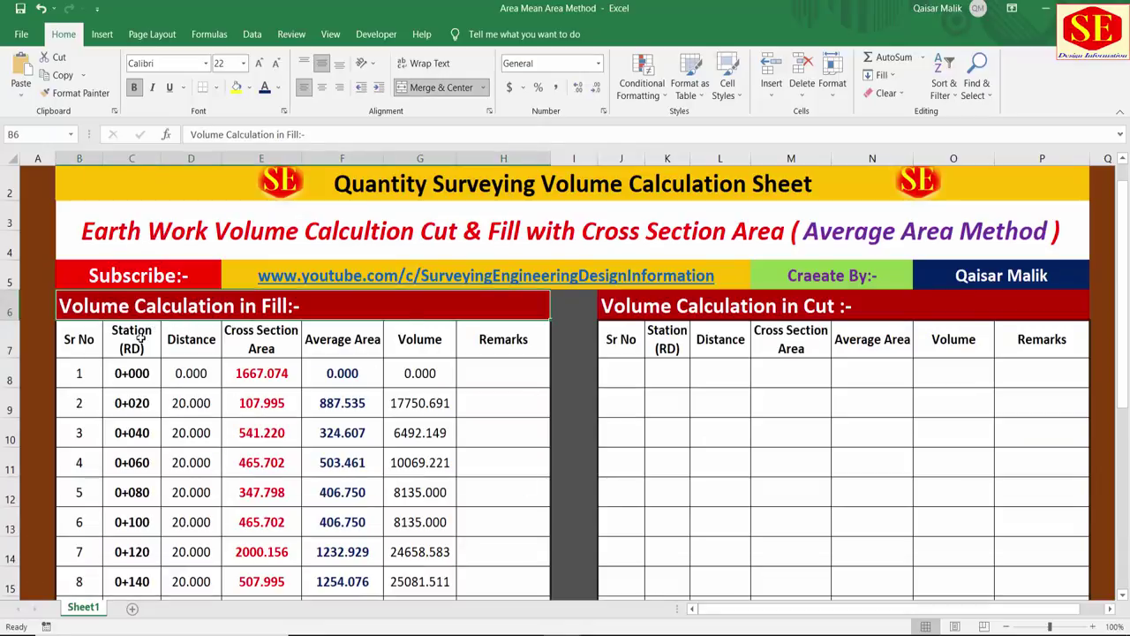
pyautogui.press('Down')
pyautogui.press('Right')
pyautogui.press('Right')
pyautogui.click(269, 345)
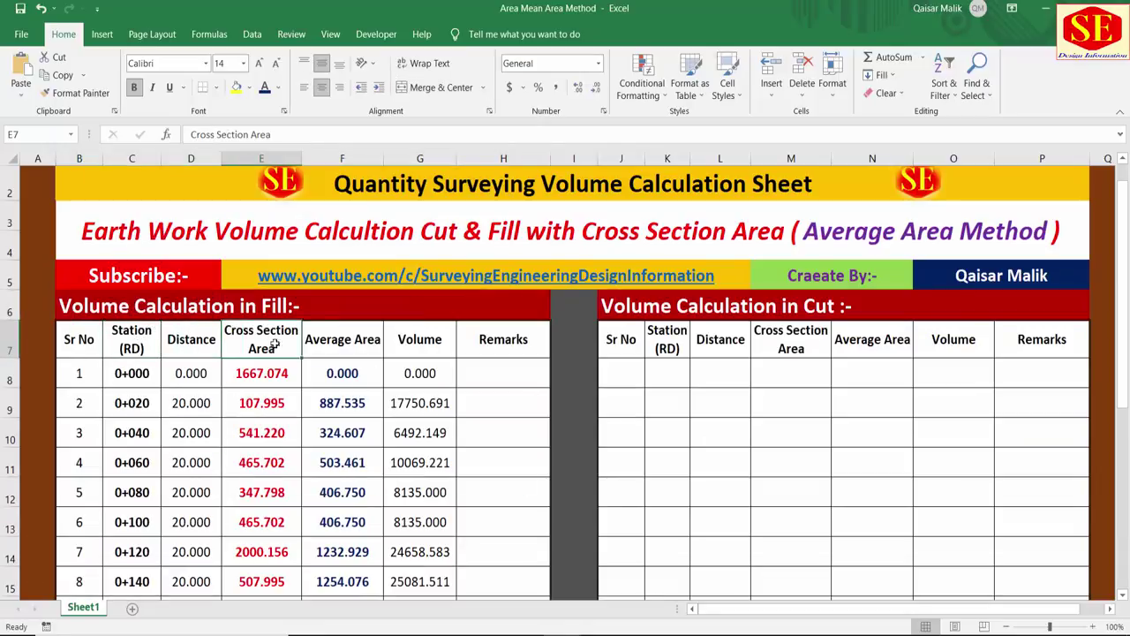
pyautogui.click(319, 341)
pyautogui.click(412, 345)
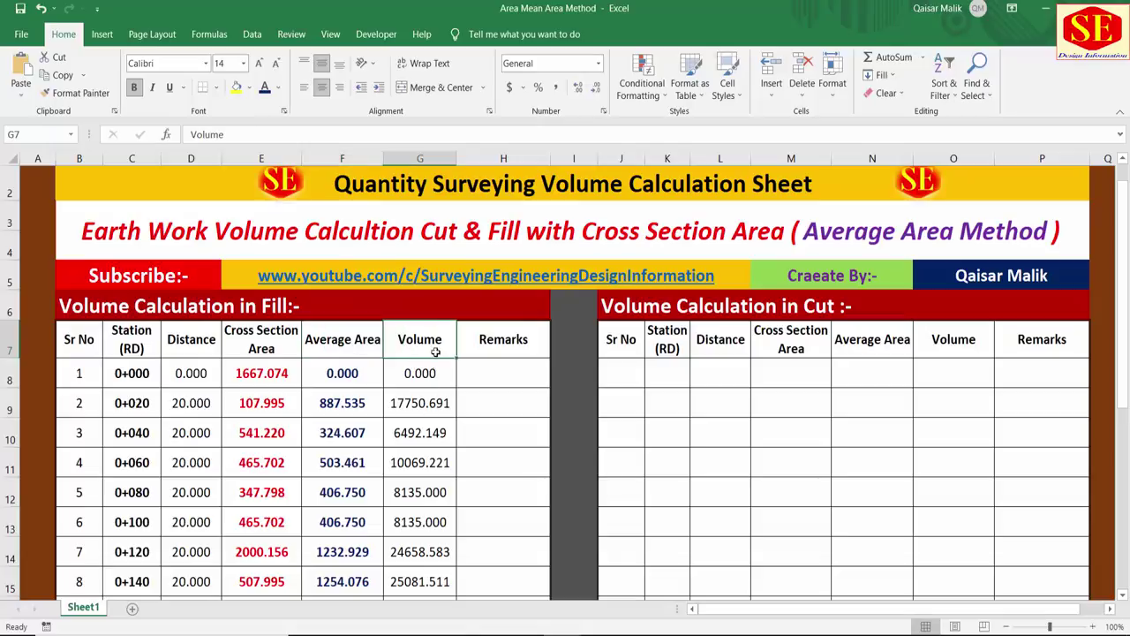
pyautogui.scroll(-1, 353, 366)
pyautogui.scroll(-4, 313, 380)
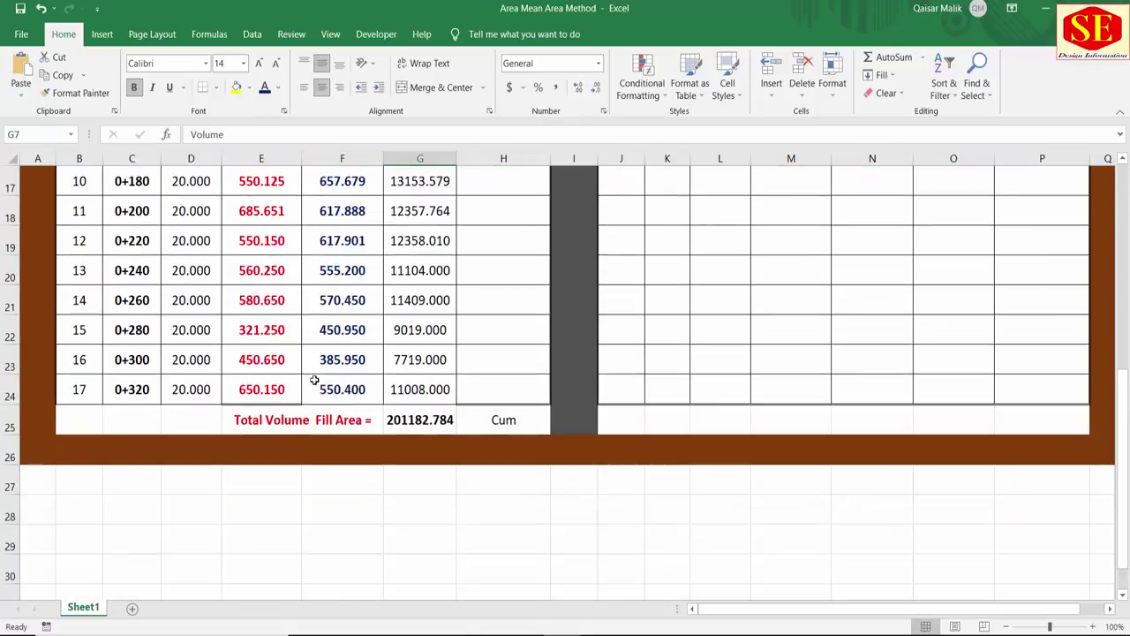
pyautogui.click(427, 426)
pyautogui.click(303, 426)
pyautogui.click(424, 424)
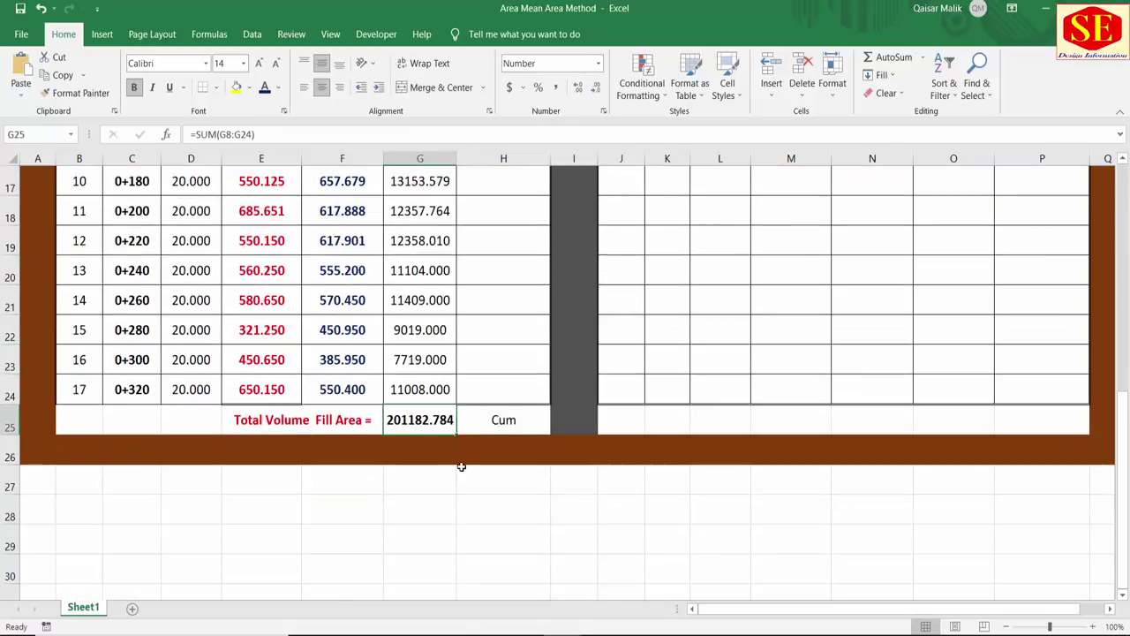
pyautogui.scroll(5, 944, 443)
# Step: Number the cut table's Sr No column 1, 2, 3 and fill the series down to 16
pyautogui.click(866, 311)
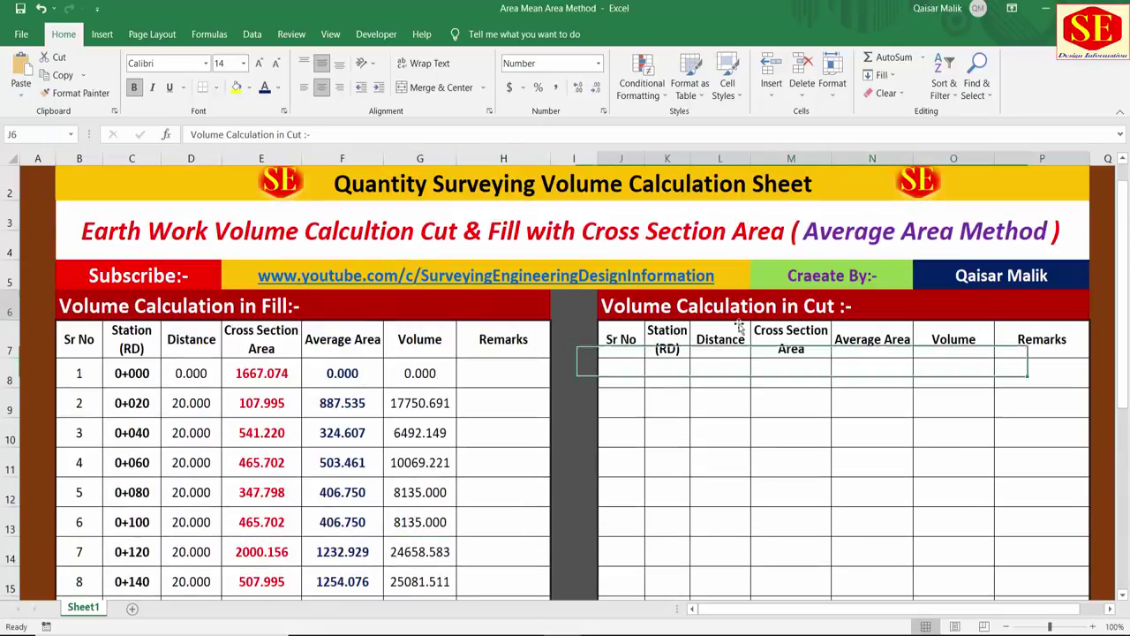
pyautogui.click(632, 373)
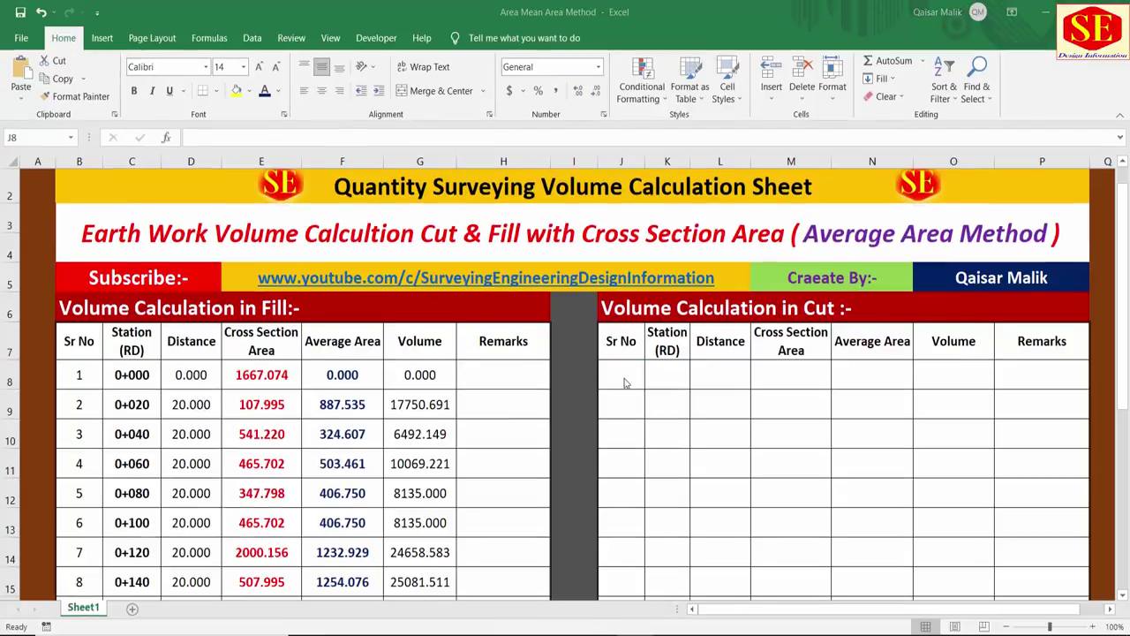
pyautogui.scroll(-1, 688, 358)
pyautogui.write('1')
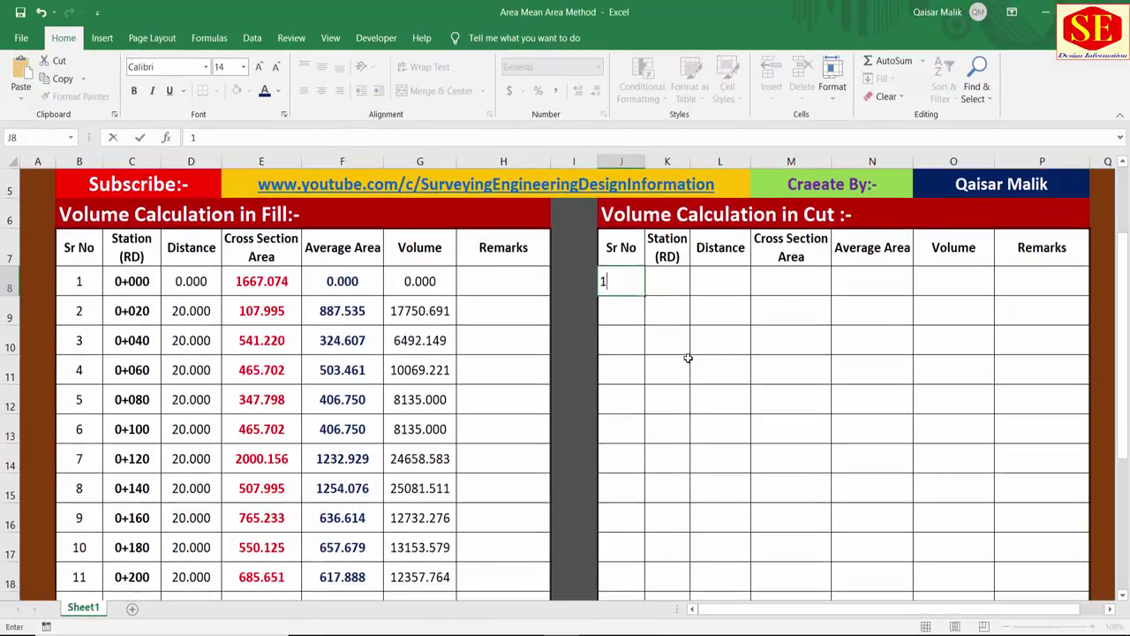
pyautogui.press('Return')
pyautogui.write('2')
pyautogui.press('Return')
pyautogui.write('3')
pyautogui.press('Return')
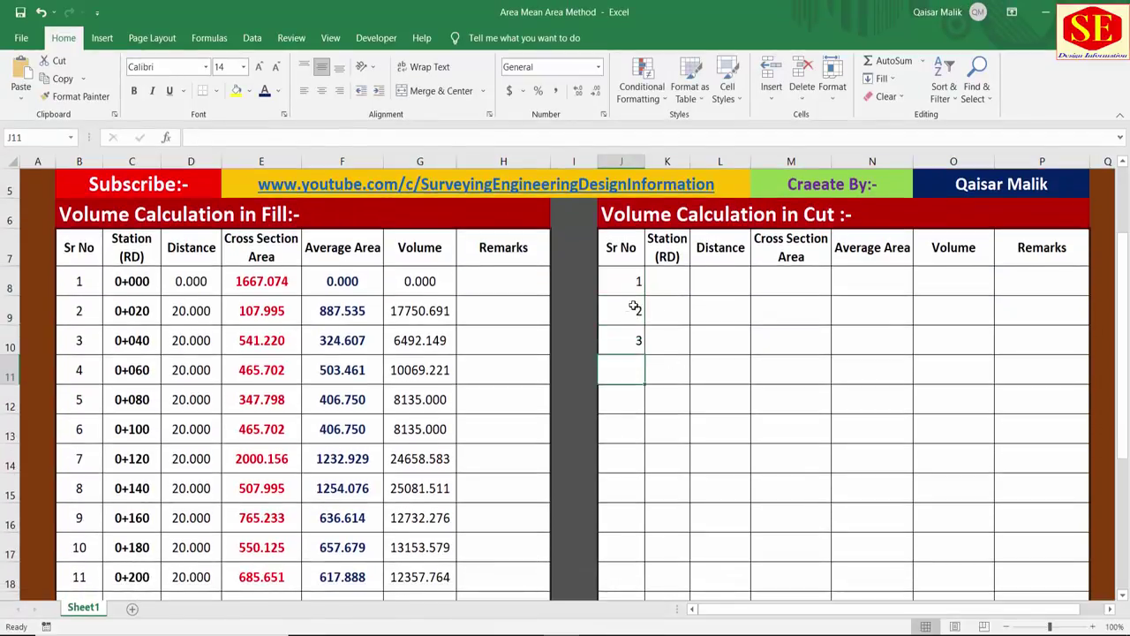
pyautogui.moveTo(634, 307); pyautogui.dragTo(647, 552)
pyautogui.scroll(4, 700, 437)
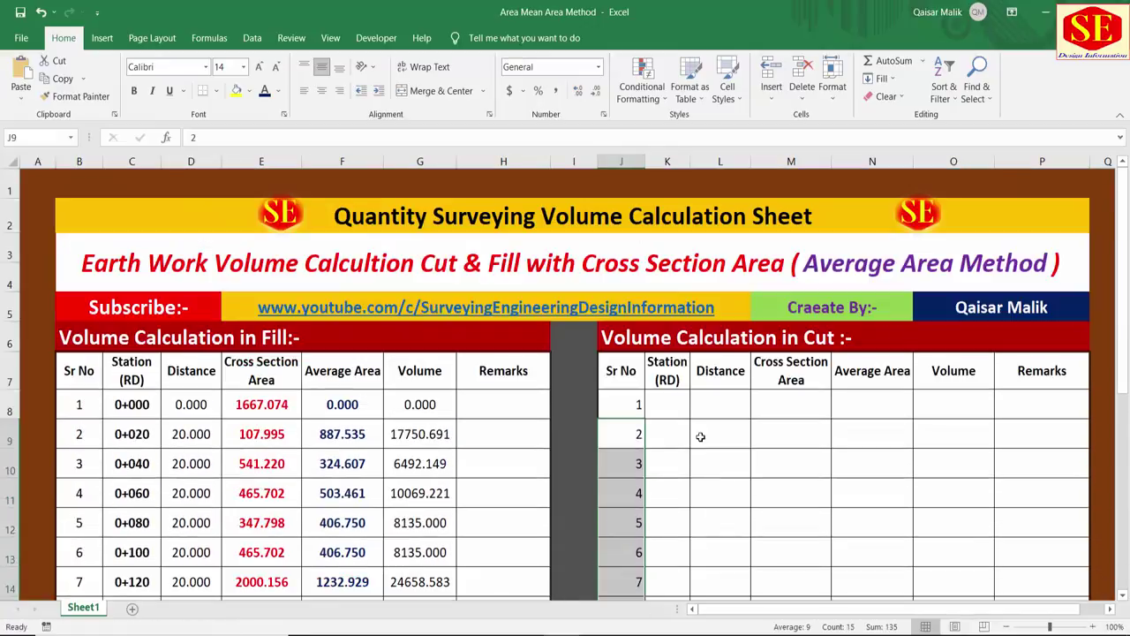
# Step: Enter stations 0, 20, 40 in column K, fill down to 320, and widen the Station column
pyautogui.click(669, 407)
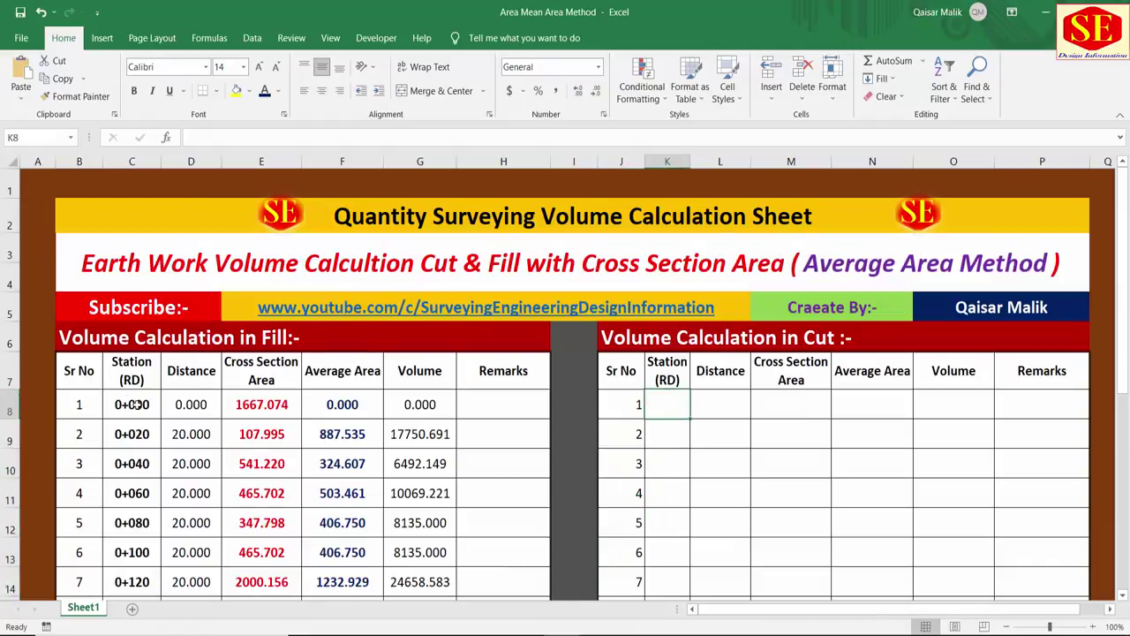
pyautogui.write('0')
pyautogui.press('Return')
pyautogui.write('+')
pyautogui.press('BackSpace')
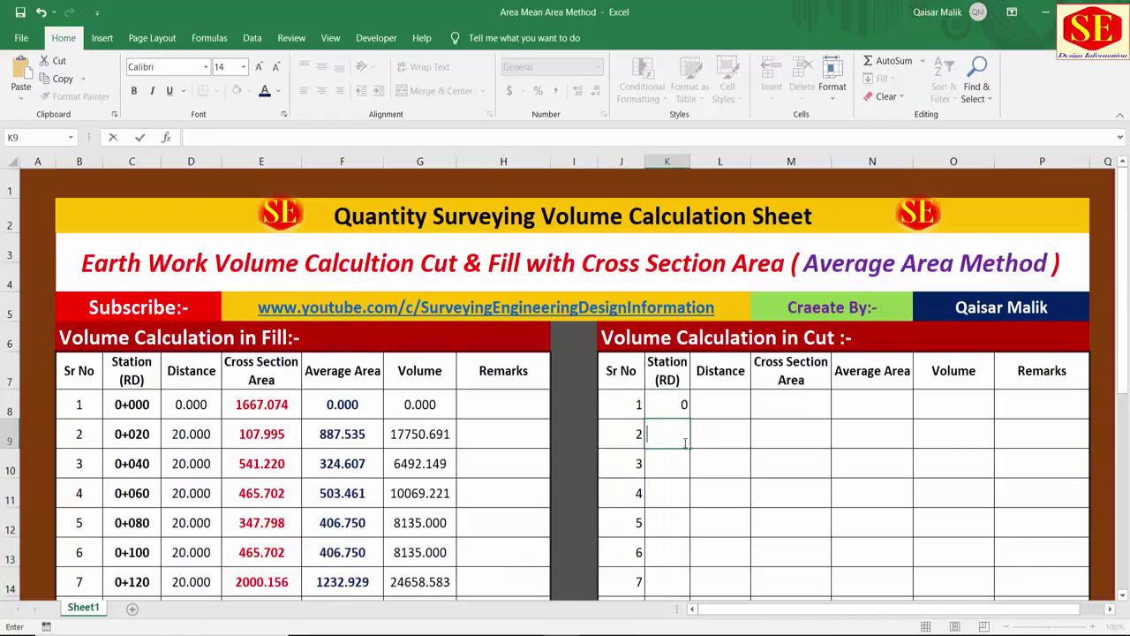
pyautogui.write('20')
pyautogui.press('Return')
pyautogui.write('4')
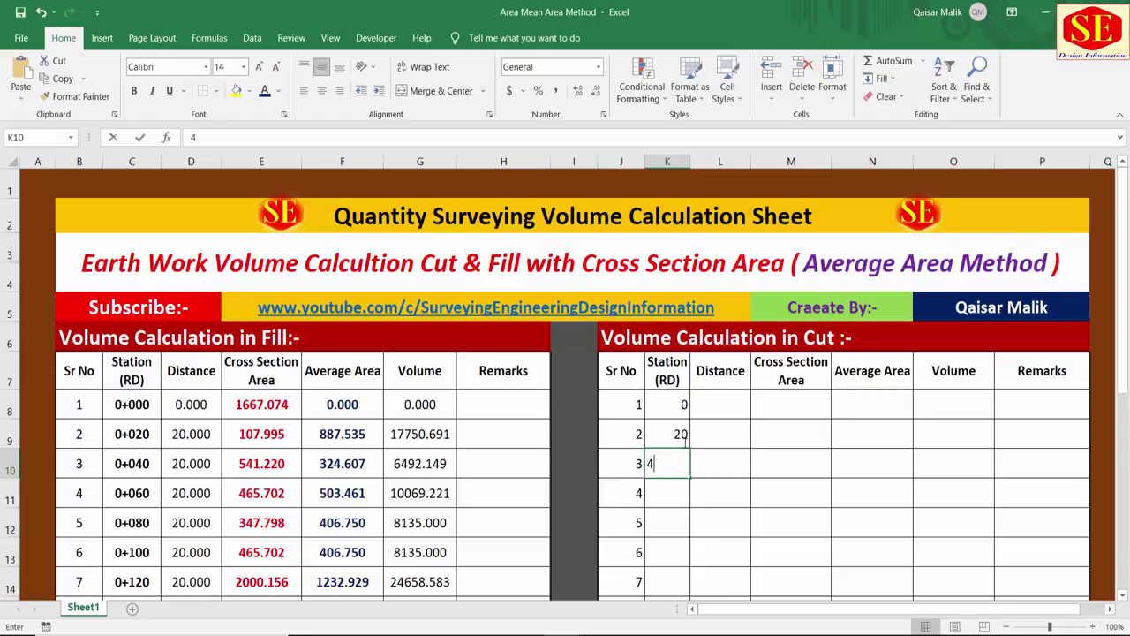
pyautogui.write('0')
pyautogui.press('Return')
pyautogui.moveTo(680, 435); pyautogui.dragTo(679, 463)
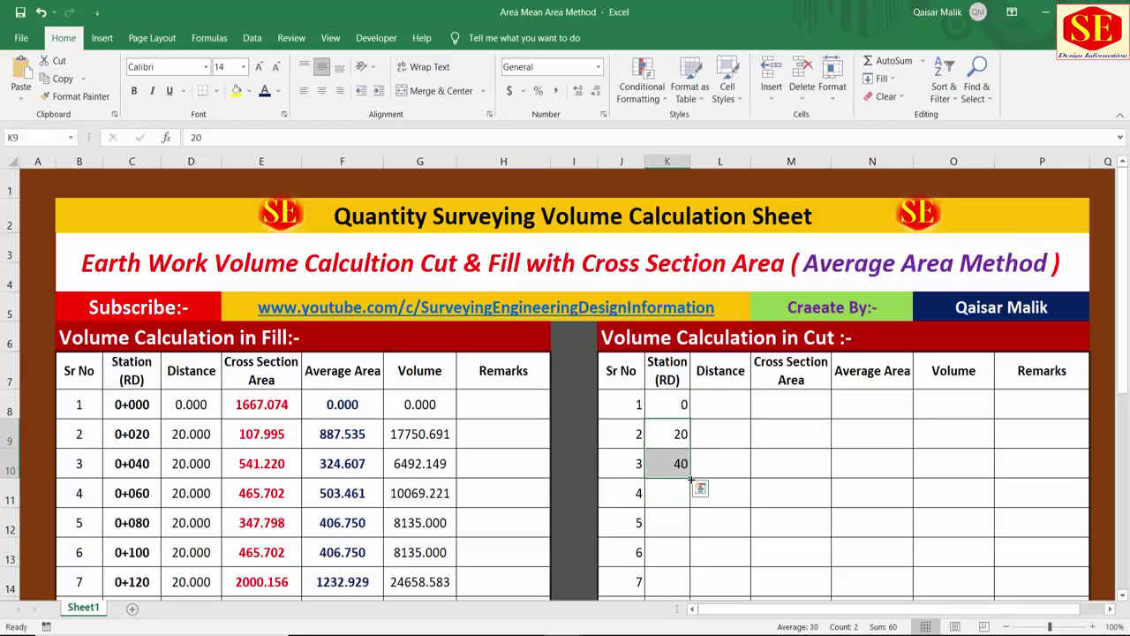
pyautogui.doubleClick(690, 478)
pyautogui.scroll(-7, 747, 464)
pyautogui.scroll(6, 747, 465)
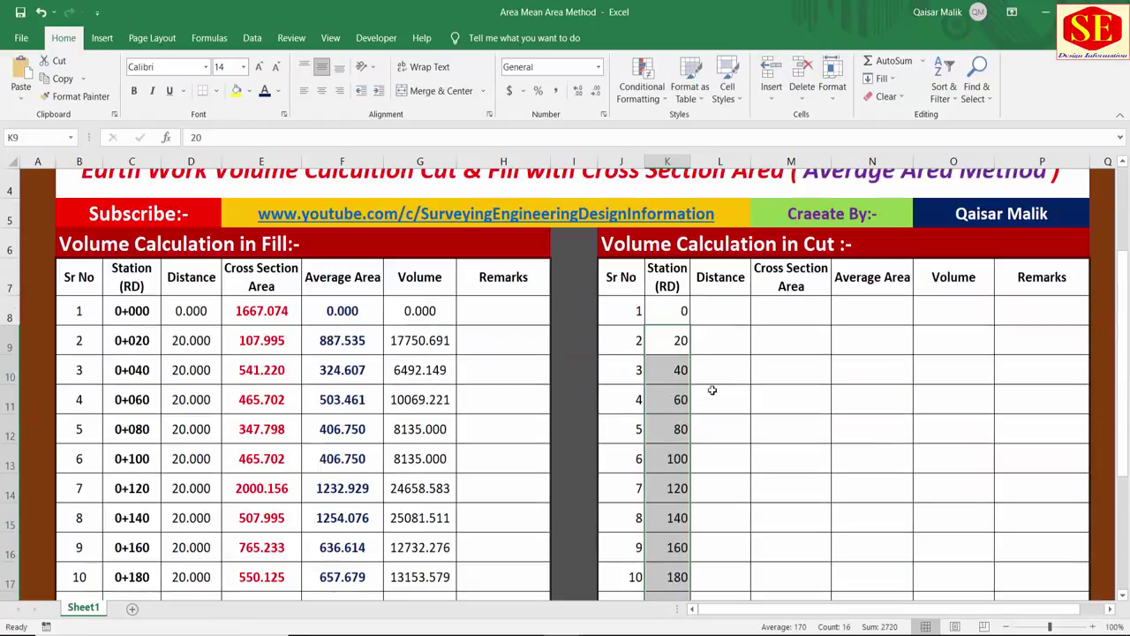
pyautogui.moveTo(694, 162); pyautogui.dragTo(703, 162)
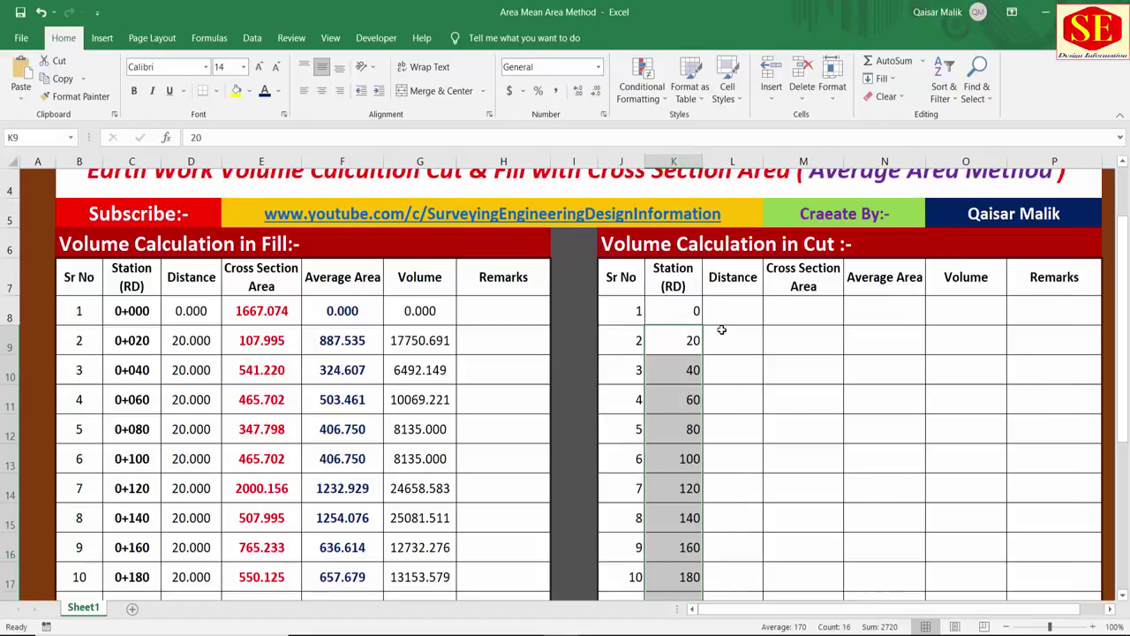
pyautogui.moveTo(687, 307)
pyautogui.mouseDown()
pyautogui.moveTo(694, 579)
pyautogui.moveTo(691, 565)
pyautogui.mouseUp()
# Step: Apply the custom 0+000 number format to the cut table's selected station cells
pyautogui.rightClick(689, 558)
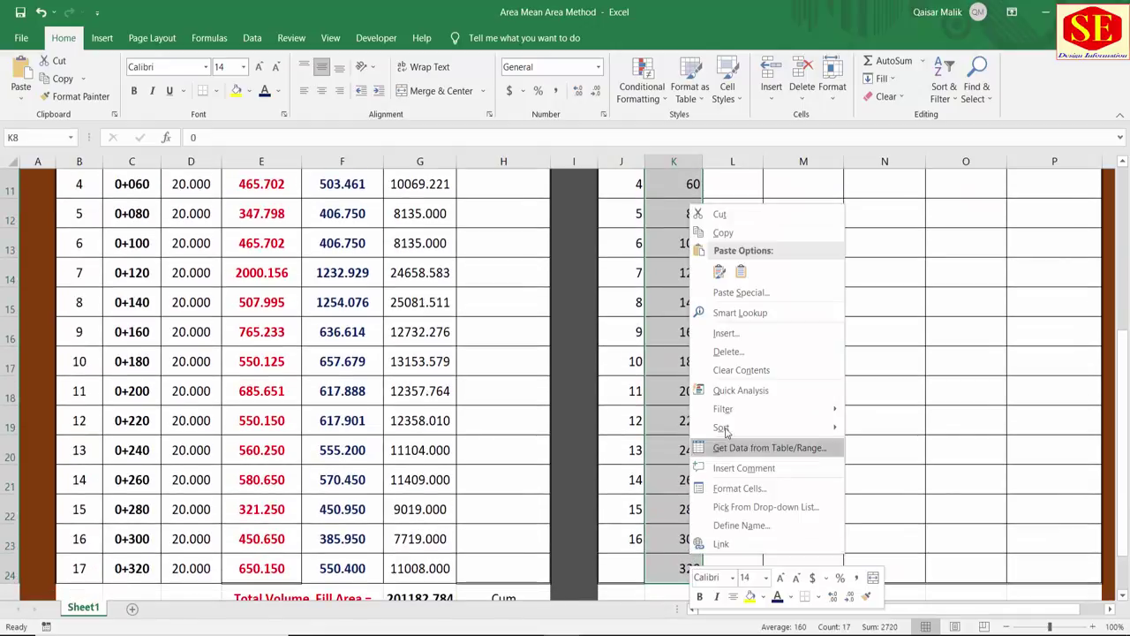
pyautogui.click(739, 489)
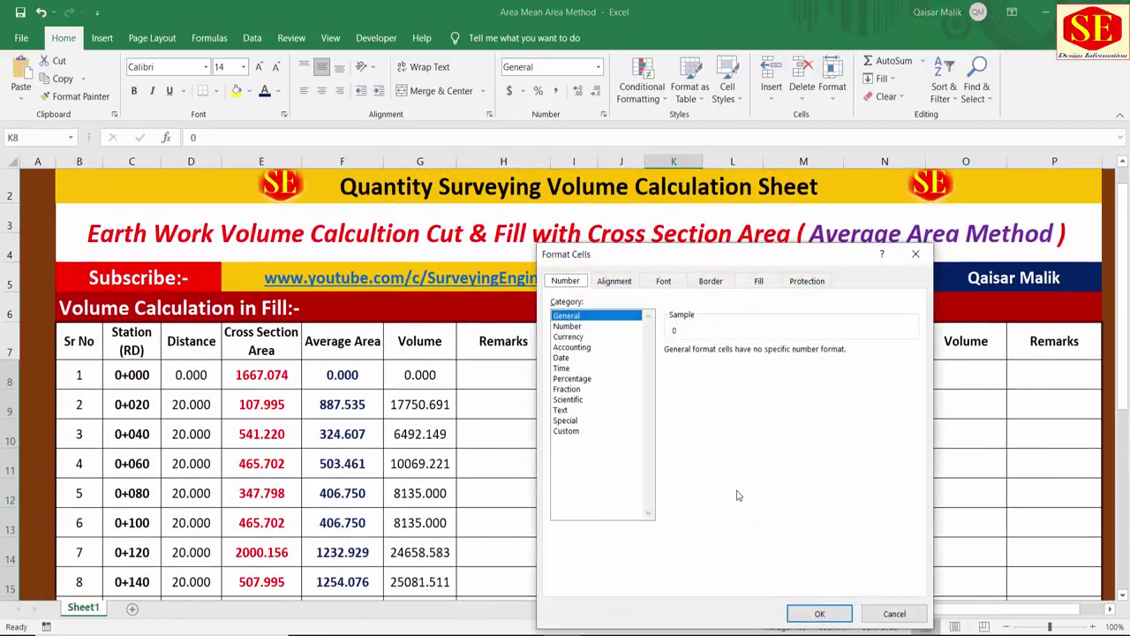
pyautogui.click(566, 431)
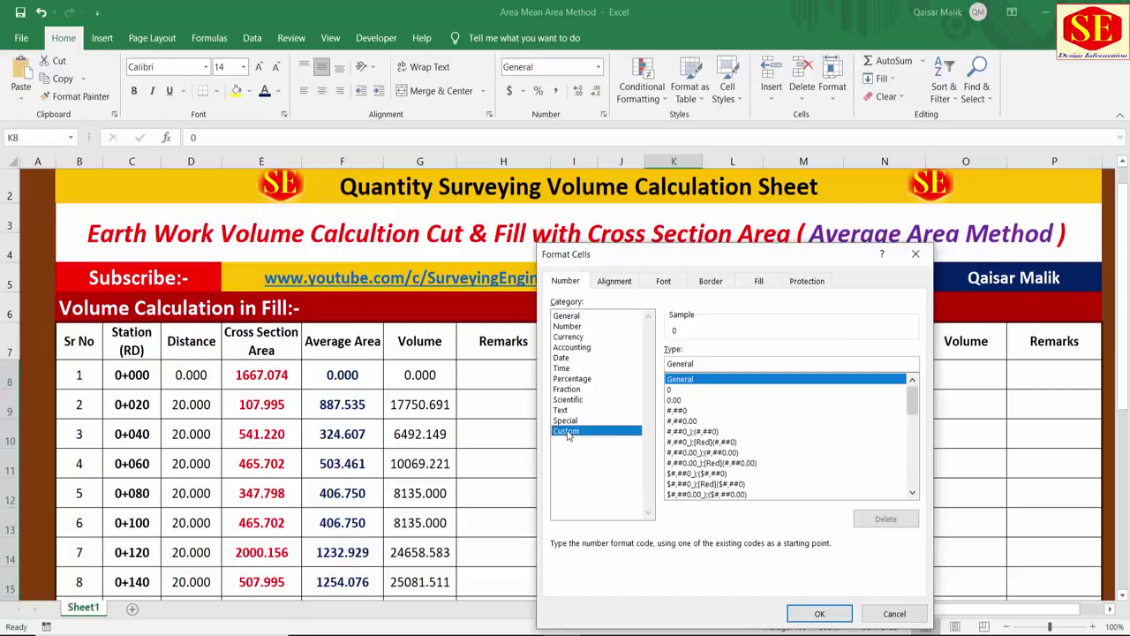
pyautogui.doubleClick(701, 365)
pyautogui.scroll(-5, 709, 442)
pyautogui.scroll(-5, 706, 453)
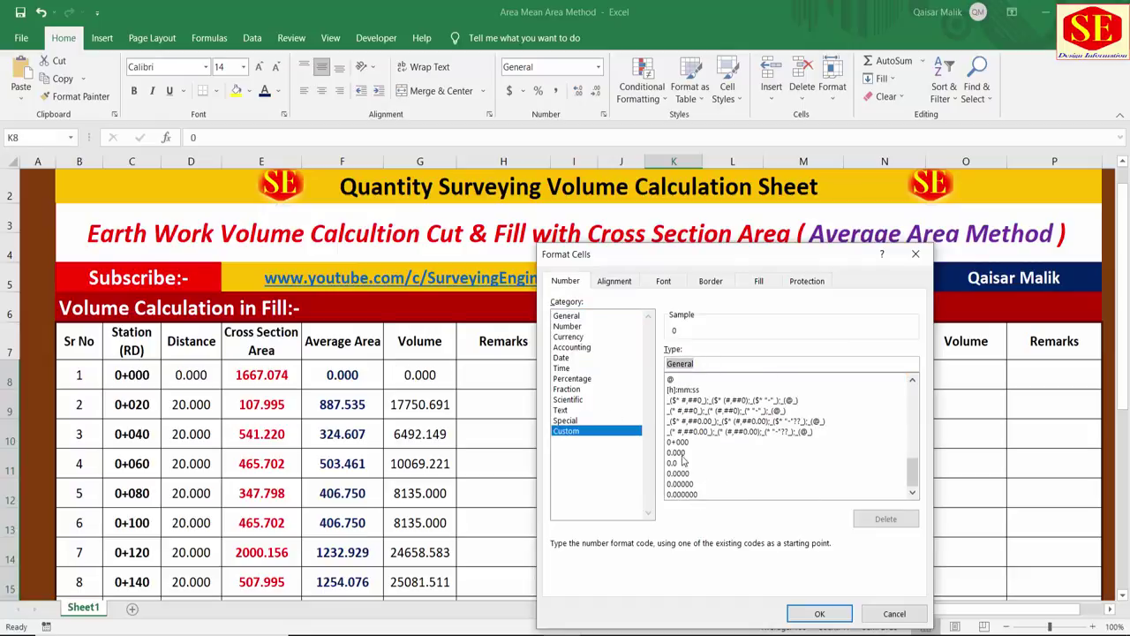
pyautogui.click(680, 442)
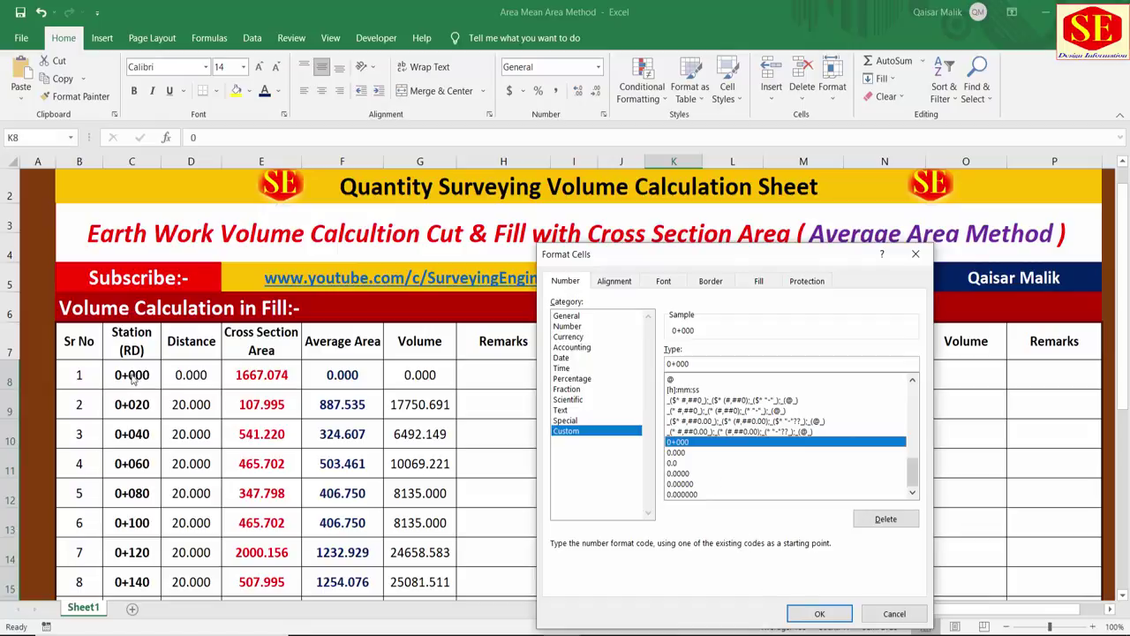
pyautogui.click(814, 615)
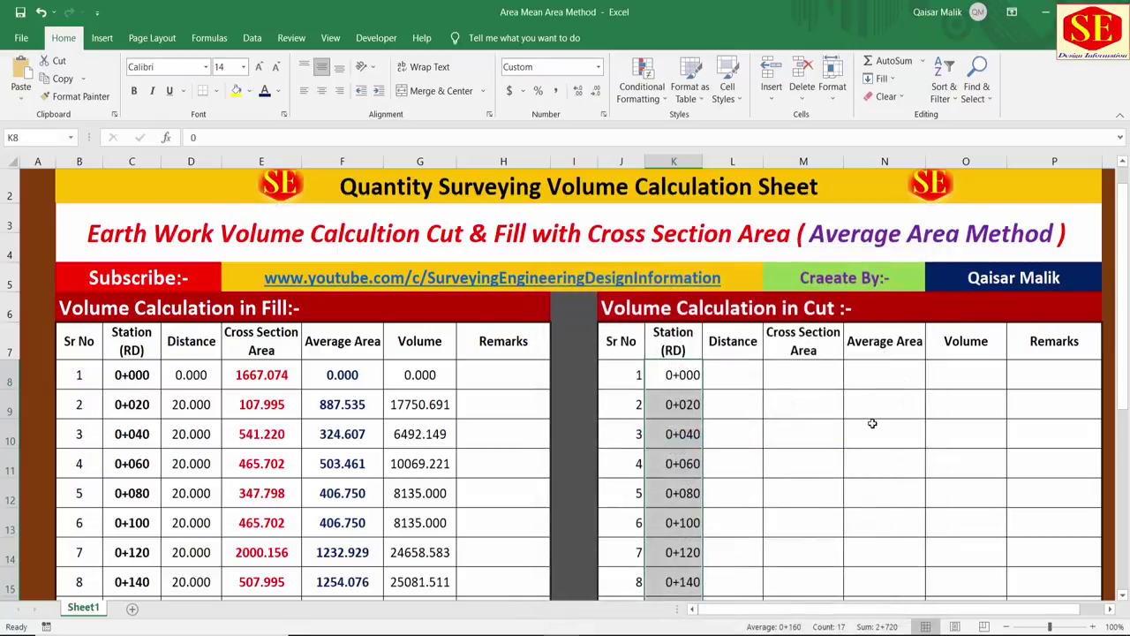
# Step: Enter 0 in L8 and the distance formula =K9-K8 in L9
pyautogui.click(736, 374)
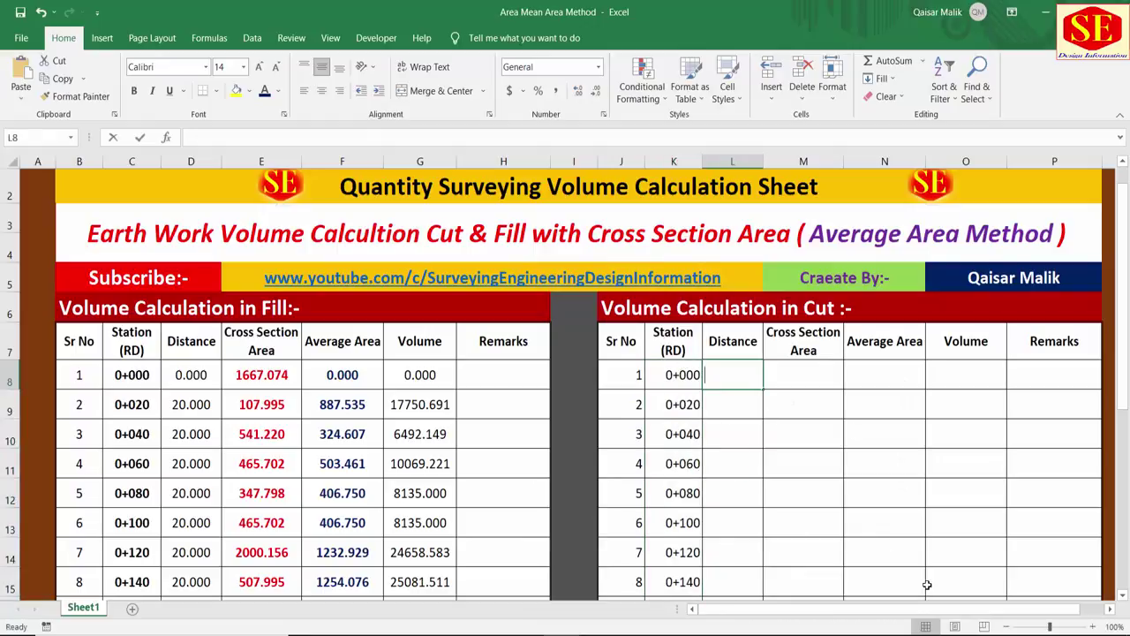
pyautogui.write('0')
pyautogui.press('Return')
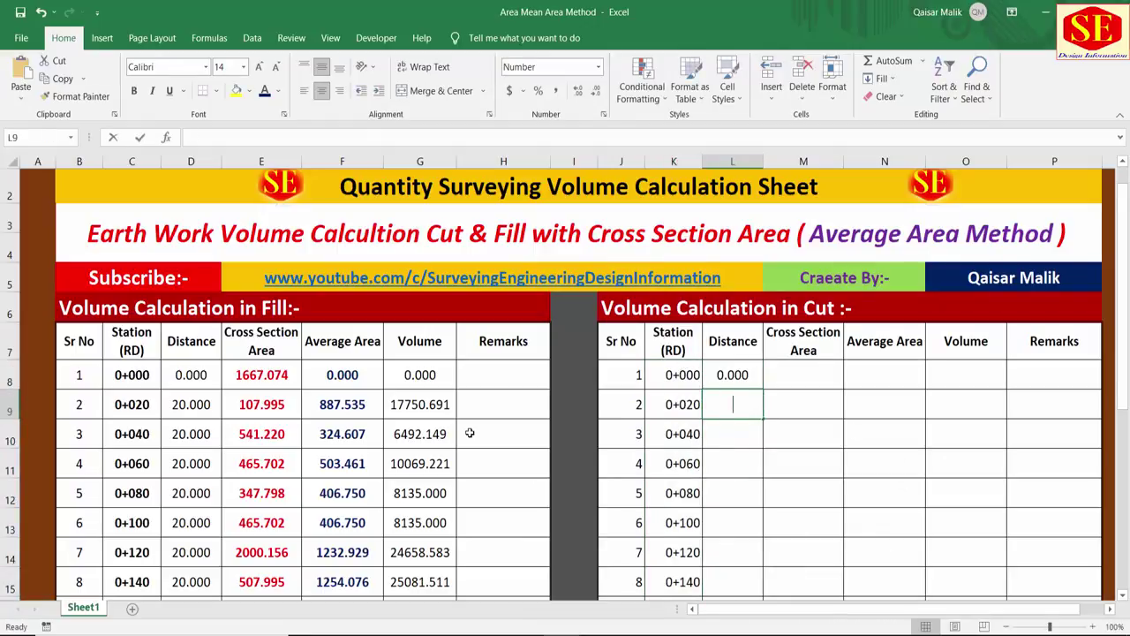
pyautogui.write('=')
pyautogui.click(669, 405)
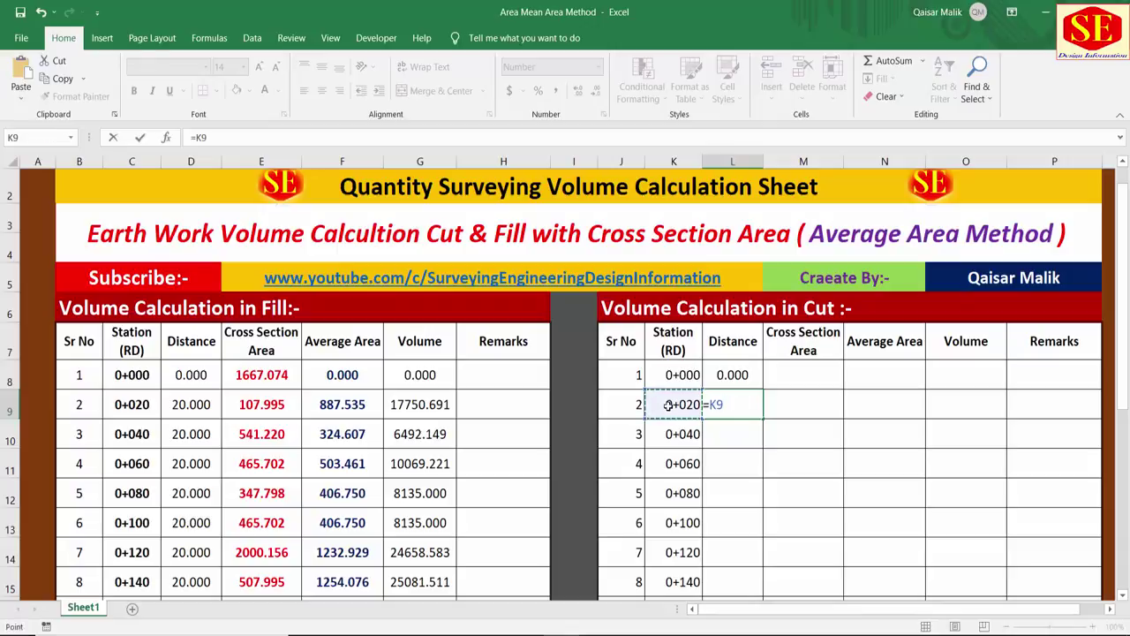
pyautogui.write('-')
pyautogui.click(682, 374)
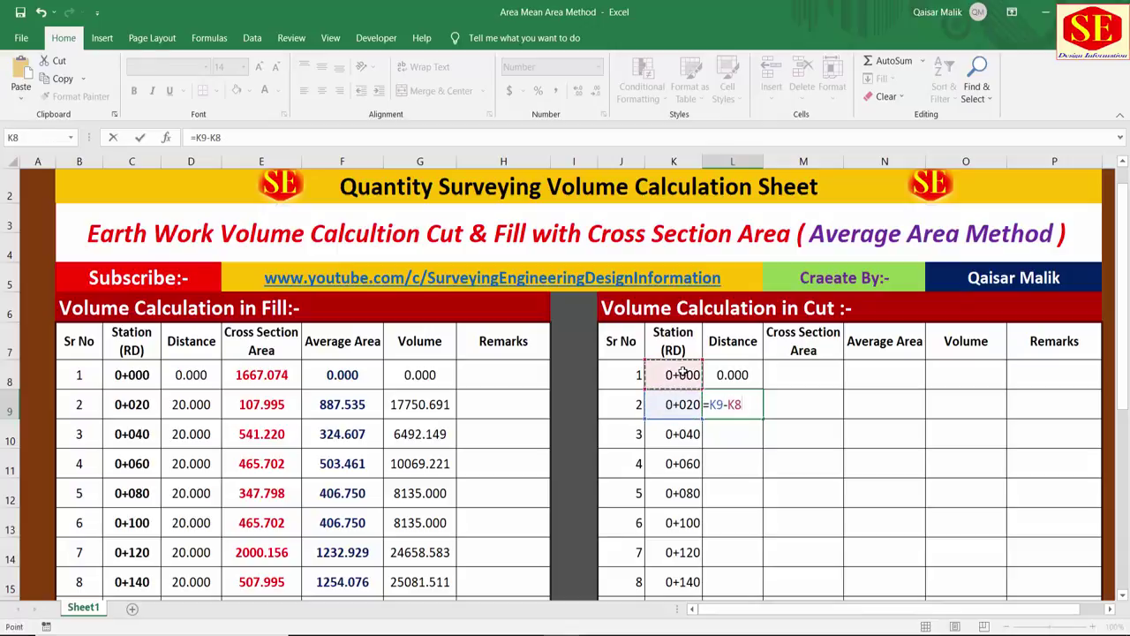
pyautogui.press('Return')
# Step: Enter =K10-K9 in L10 and copy it down to row 24, giving 20.000 per row
pyautogui.write('=')
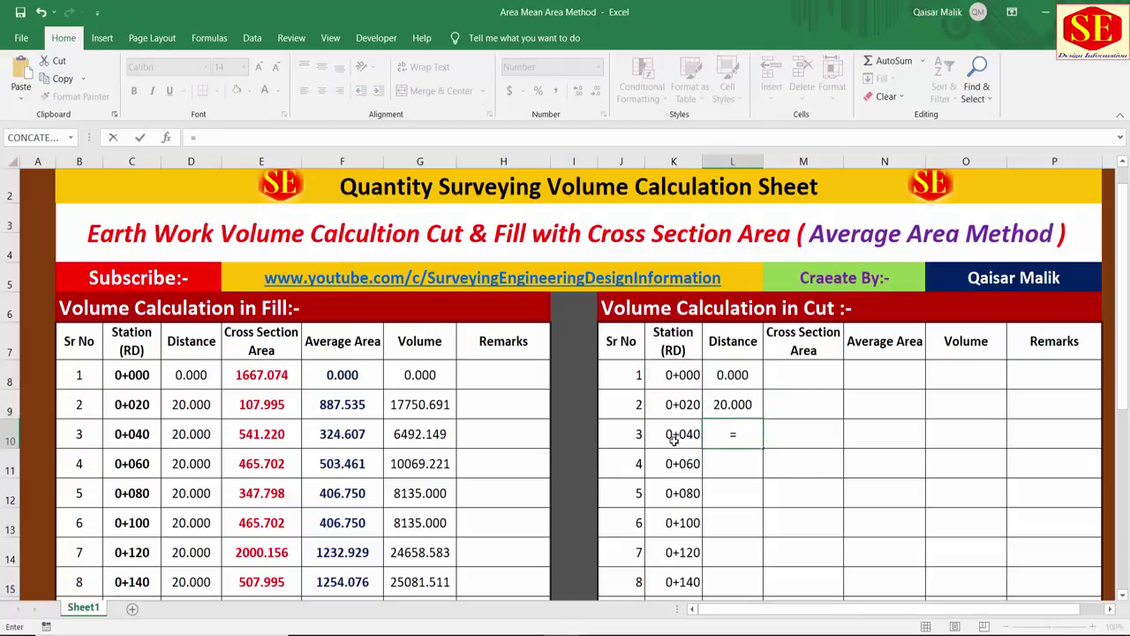
pyautogui.click(674, 435)
pyautogui.write('-')
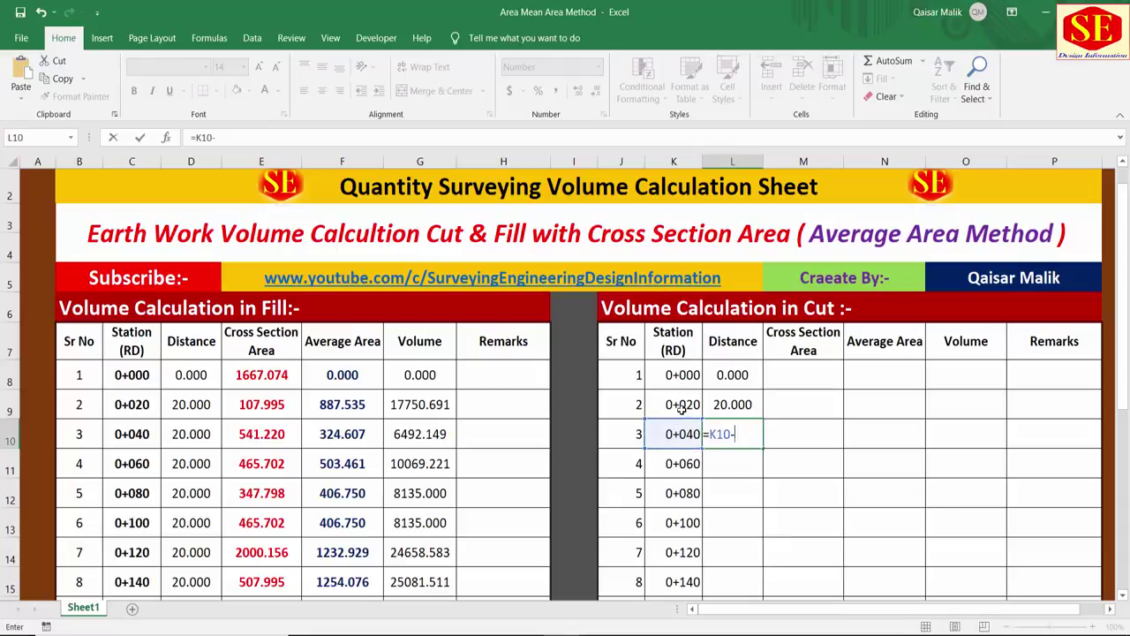
pyautogui.click(681, 408)
pyautogui.press('Return')
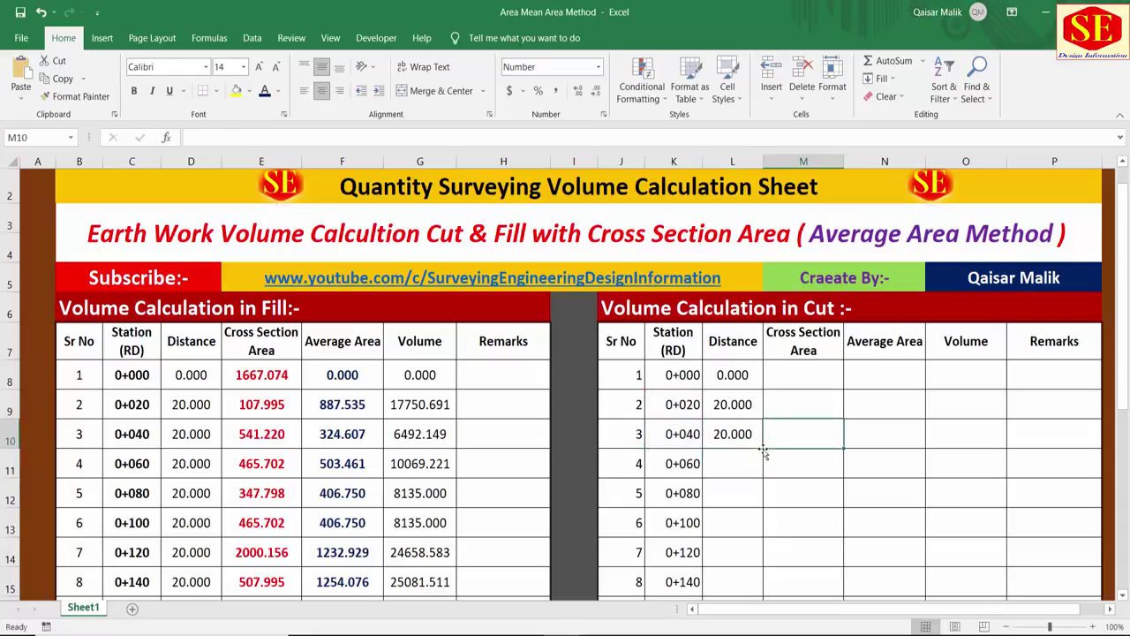
pyautogui.click(742, 437)
pyautogui.moveTo(765, 451)
pyautogui.mouseDown()
pyautogui.moveTo(767, 584)
pyautogui.moveTo(797, 480)
pyautogui.mouseUp()
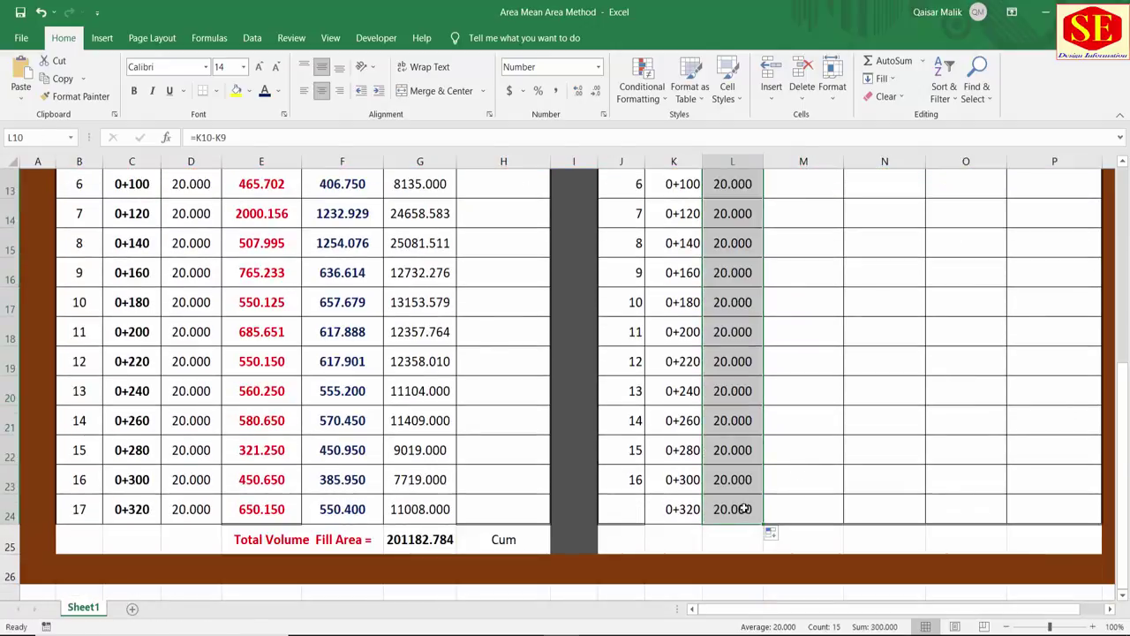
pyautogui.scroll(4, 744, 509)
pyautogui.click(812, 406)
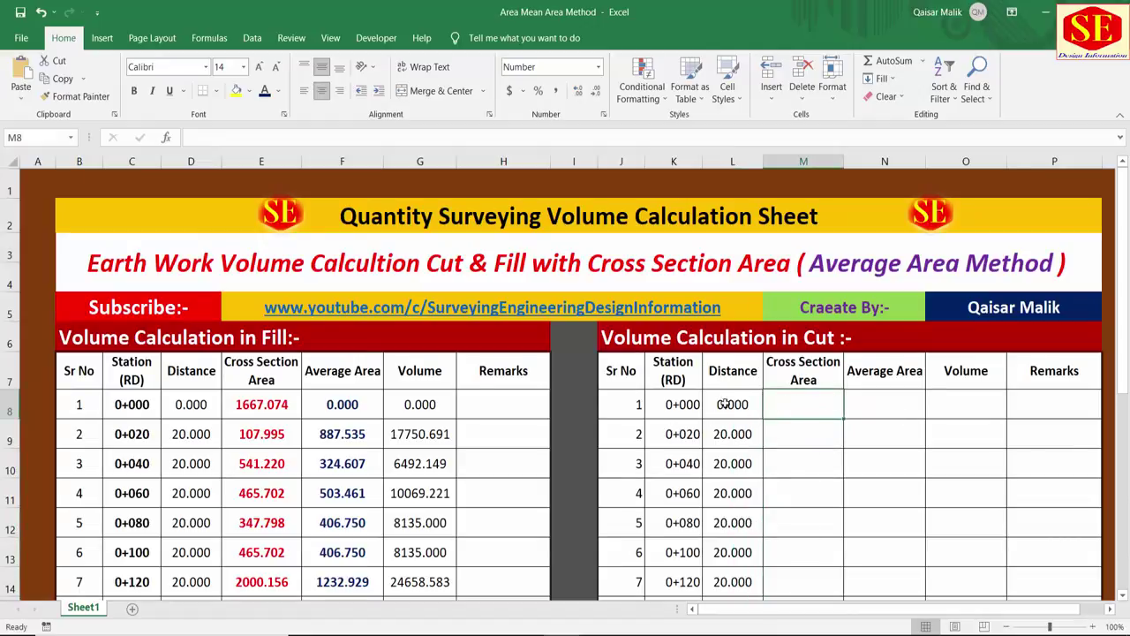
# Step: Enter 0 as the cut cross-section area for station 0+000
pyautogui.click(262, 404)
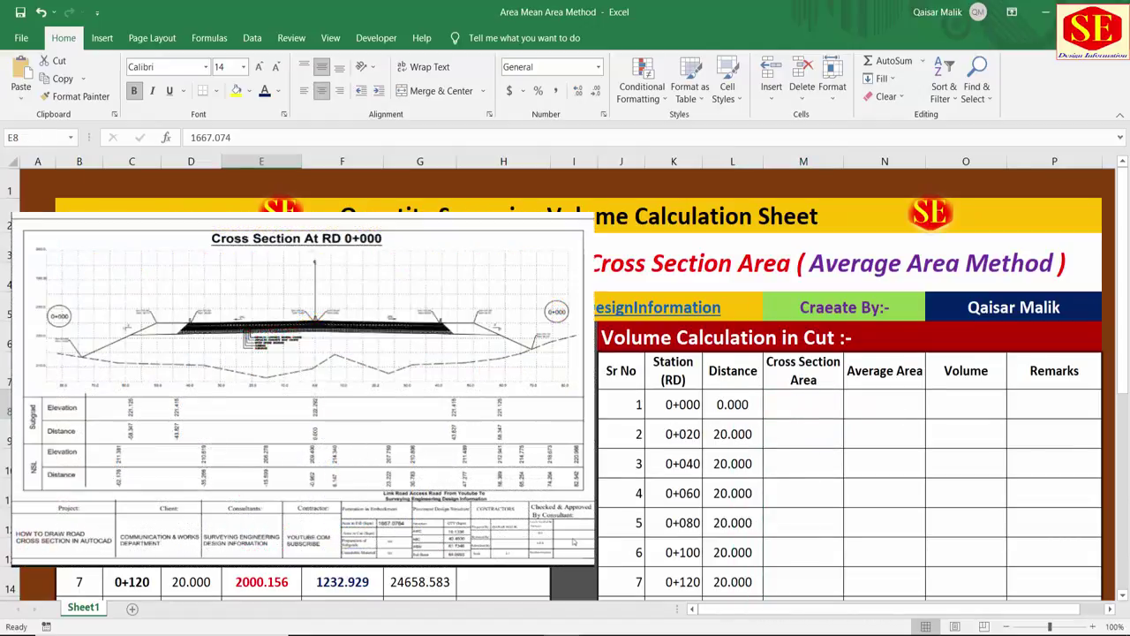
pyautogui.click(262, 464)
pyautogui.click(806, 413)
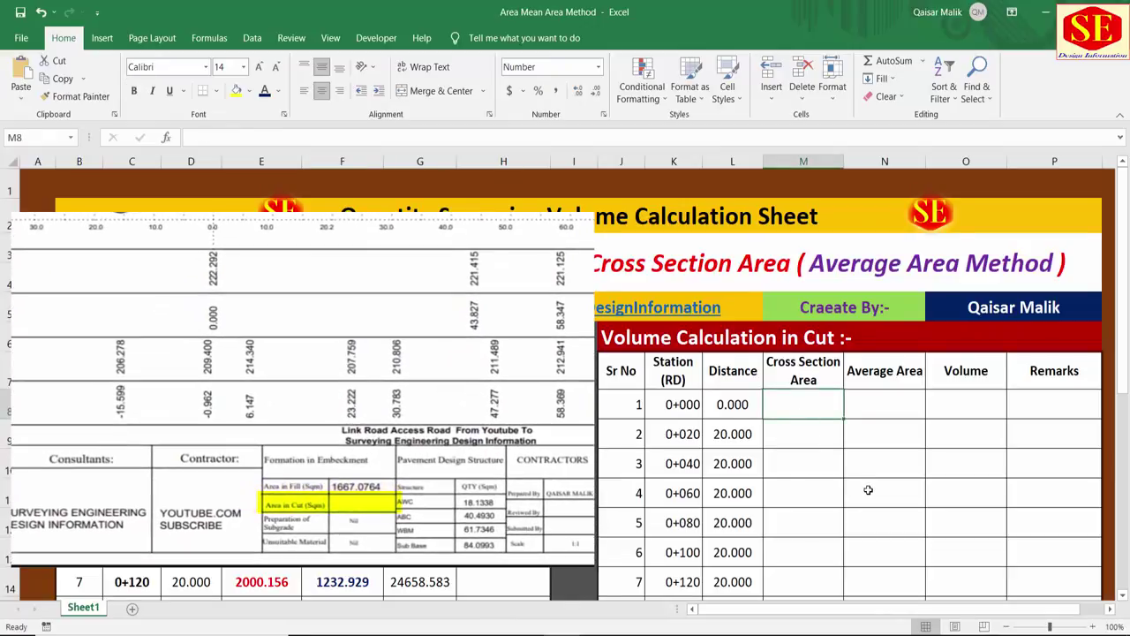
pyautogui.write('0')
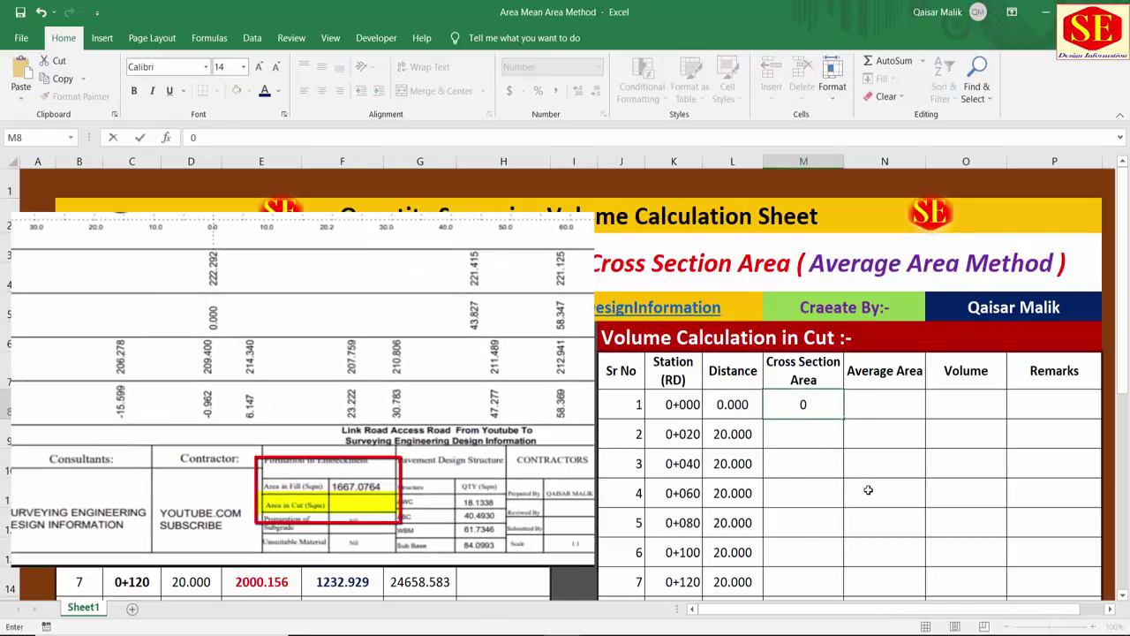
pyautogui.press('Return')
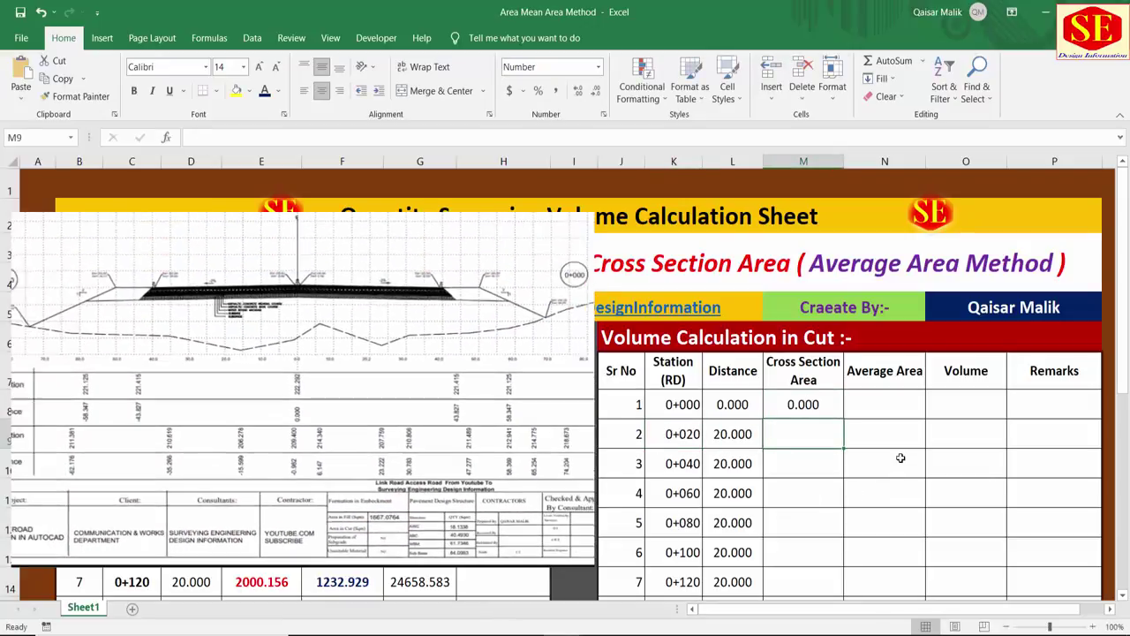
# Step: Enter cut areas 1929.2531 for 0+020 and 228.405 for 0+040
pyautogui.scroll(-1, 848, 389)
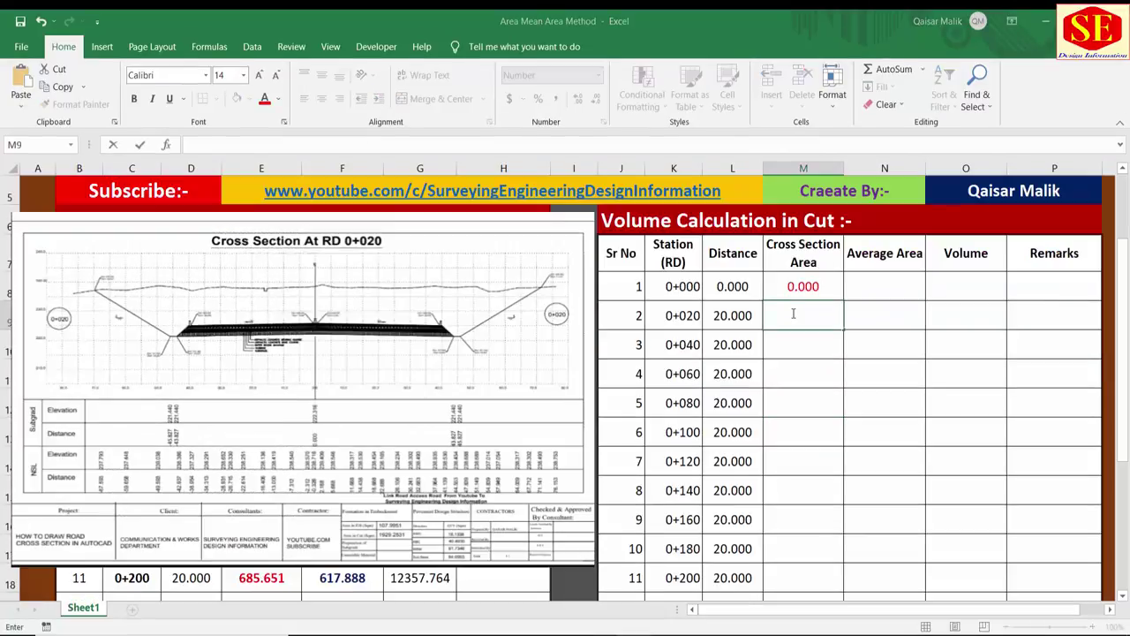
pyautogui.write('19')
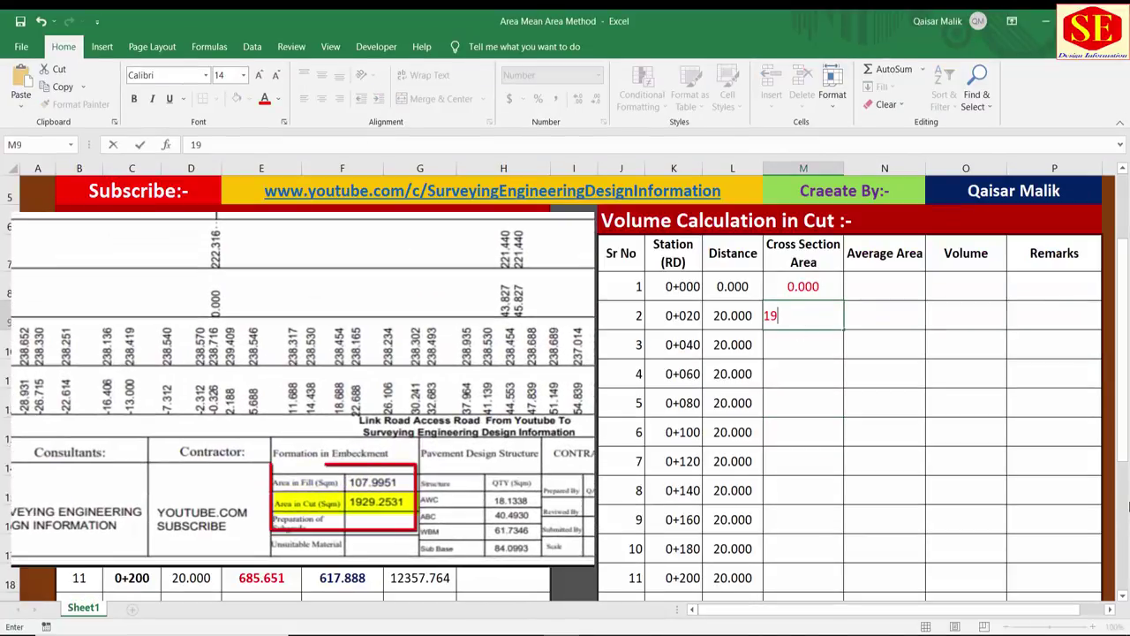
pyautogui.write('29.25')
pyautogui.write('31')
pyautogui.press('Return')
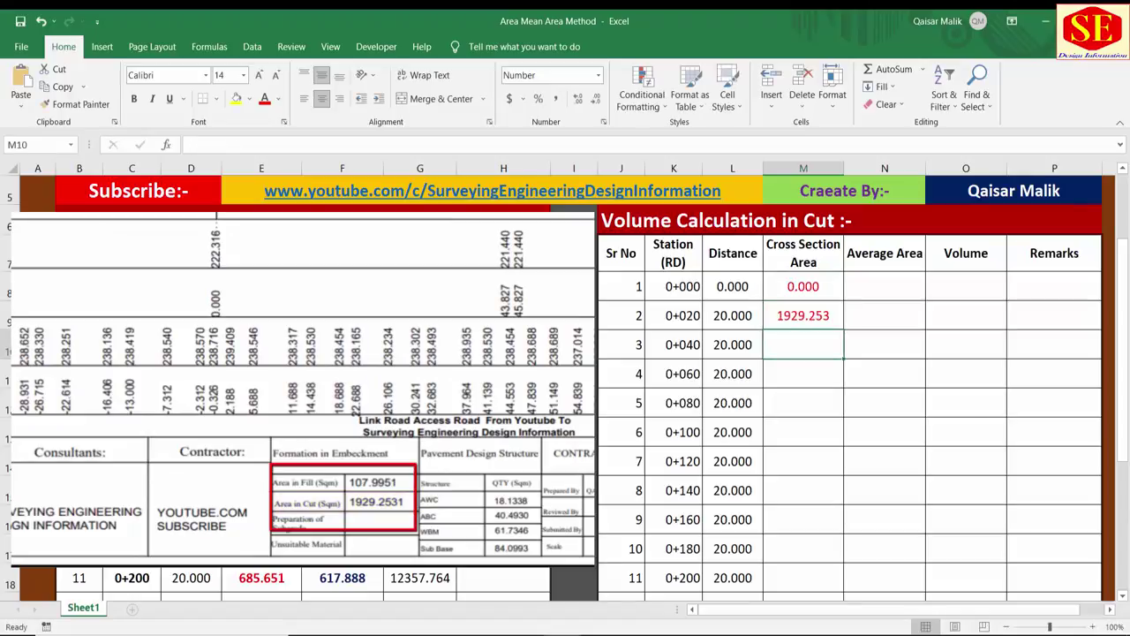
pyautogui.click(781, 316)
pyautogui.click(731, 318)
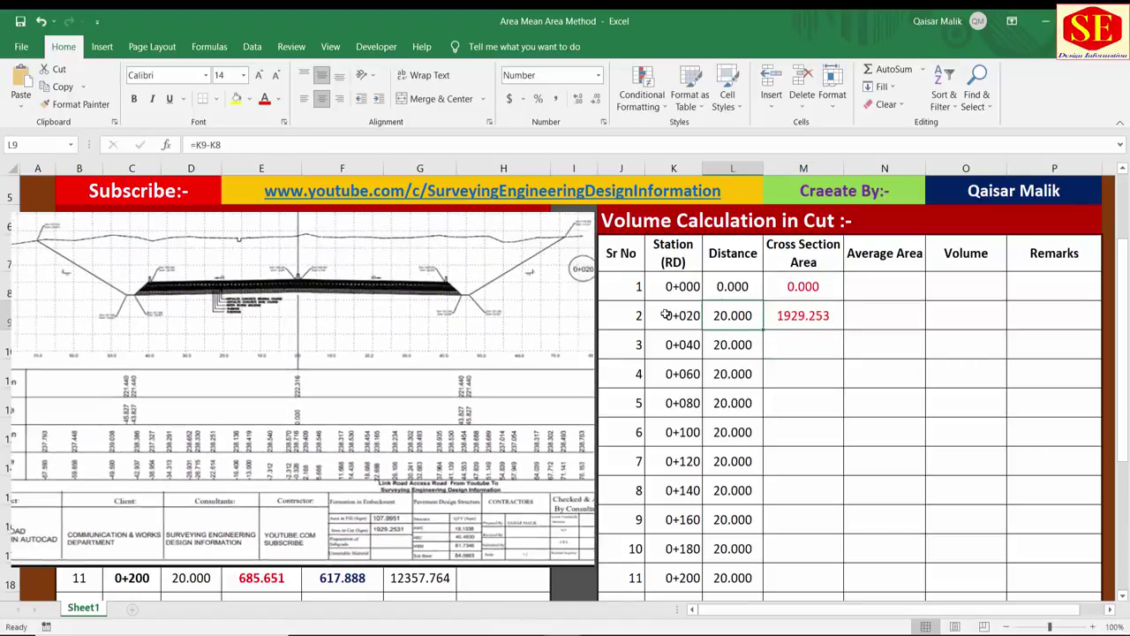
pyautogui.click(698, 323)
pyautogui.click(781, 315)
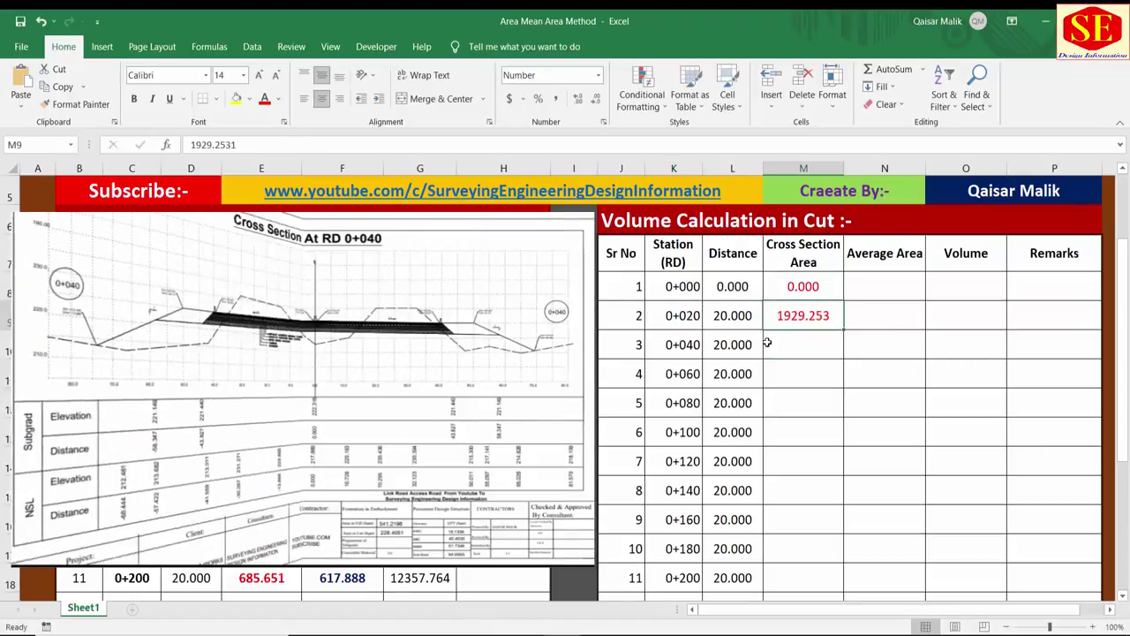
pyautogui.click(676, 347)
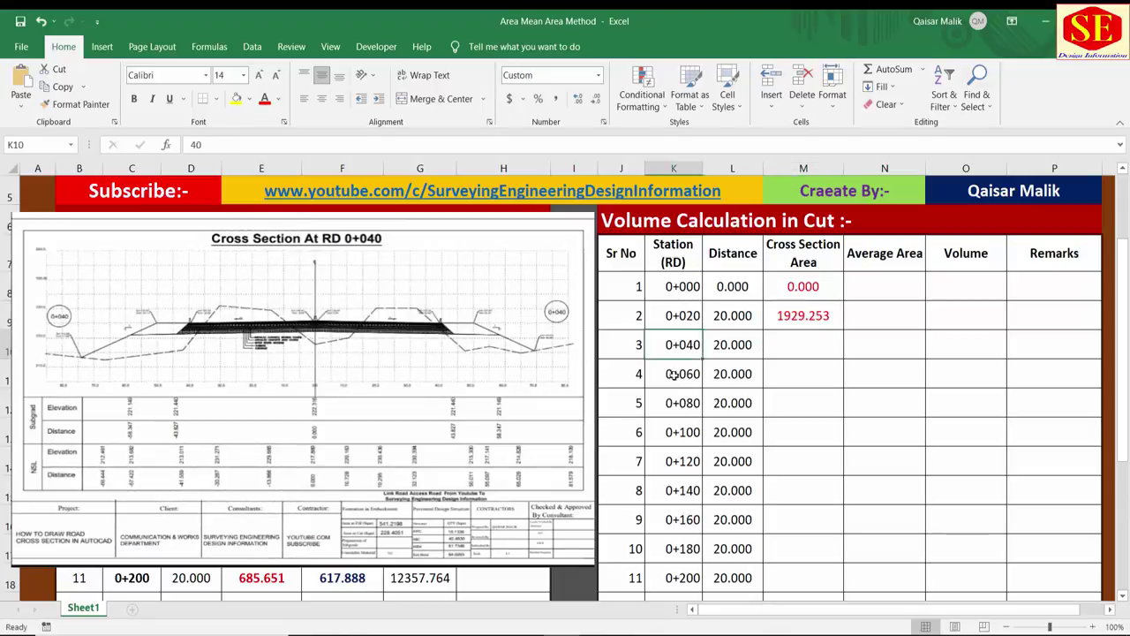
pyautogui.click(793, 351)
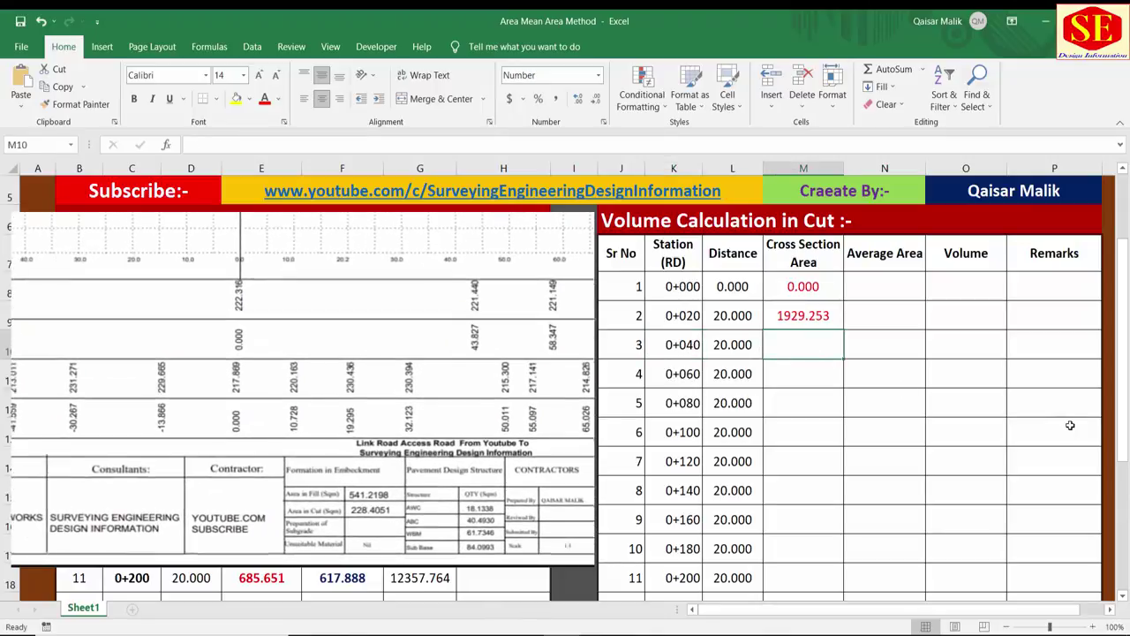
pyautogui.write('228.405')
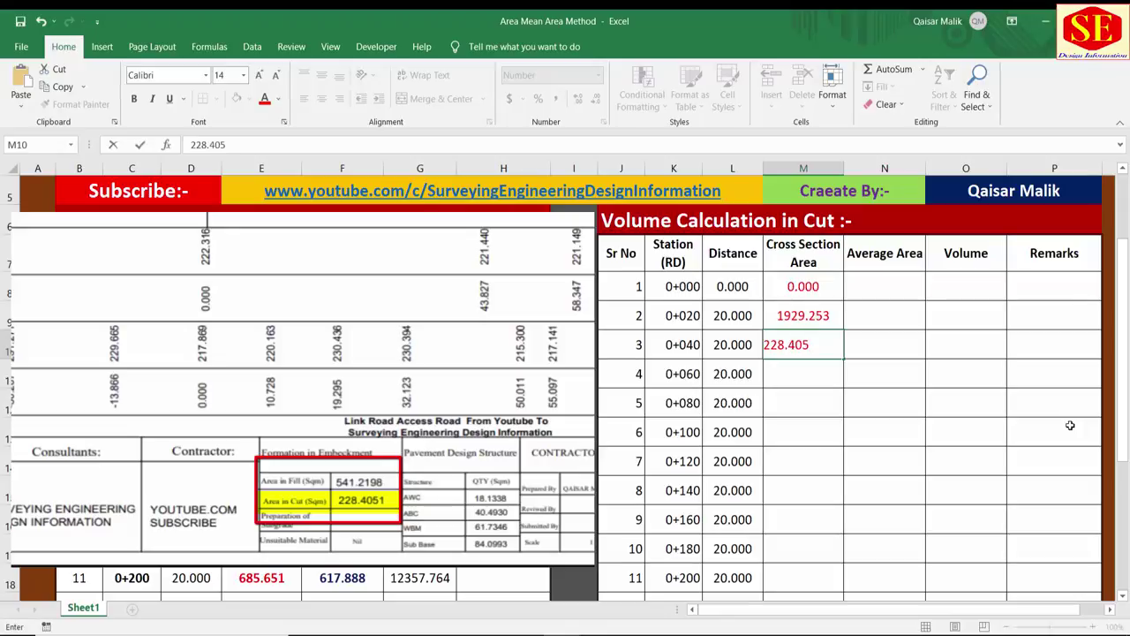
pyautogui.press('Return')
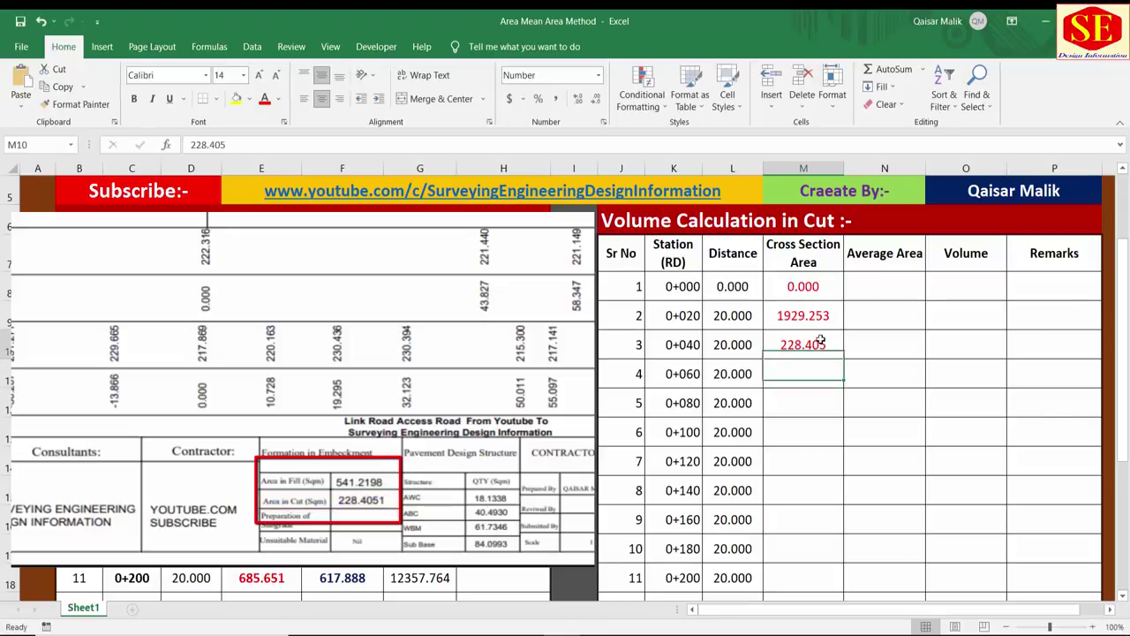
pyautogui.click(805, 346)
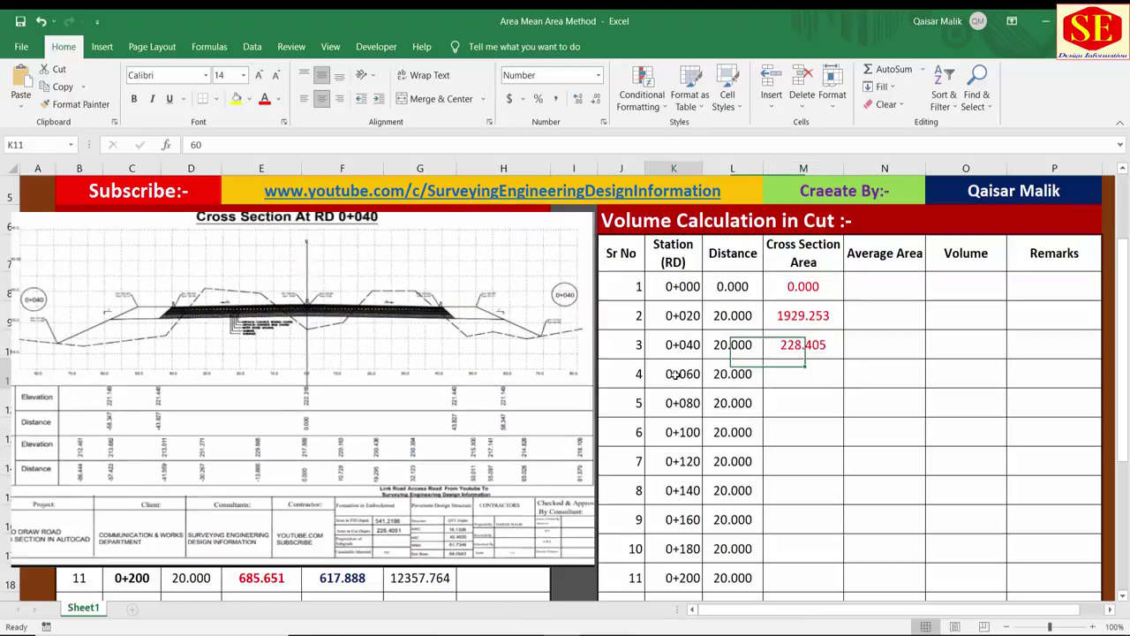
# Step: Enter cut areas 442.497, 747.700, 442.497 and 250.125 for stations 0+060 to 0+120
pyautogui.click(778, 376)
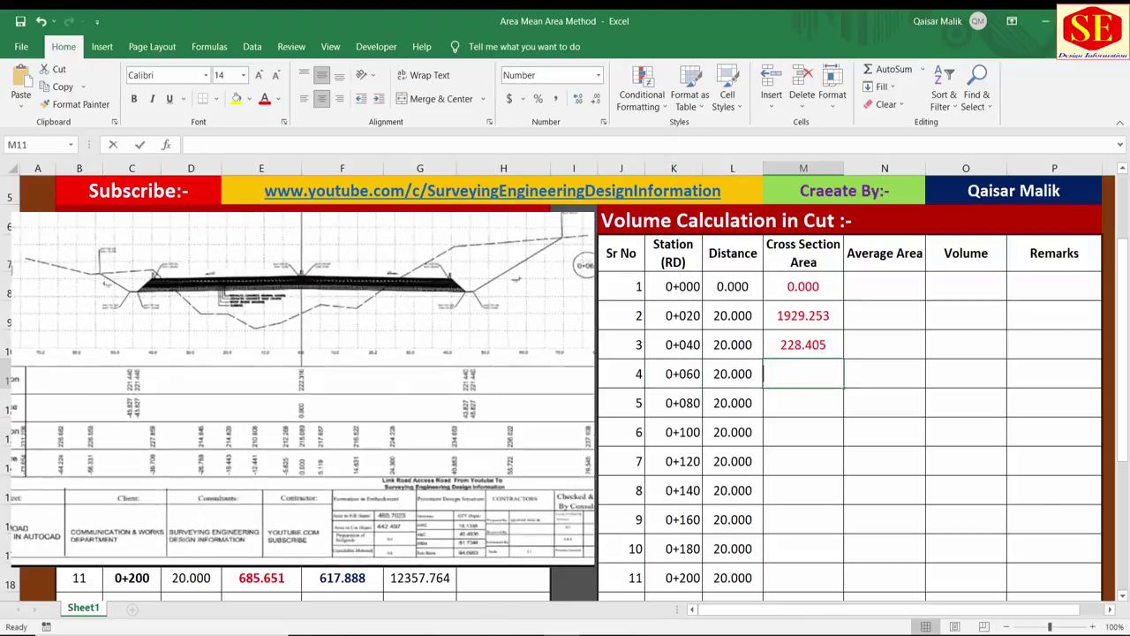
pyautogui.write('442.497')
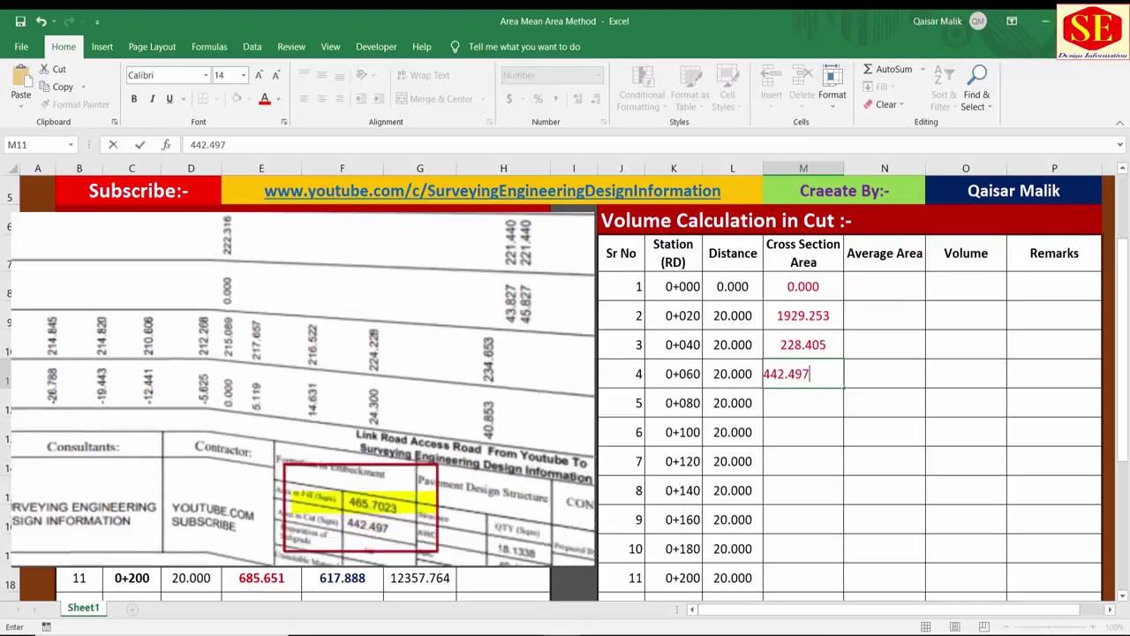
pyautogui.press('Return')
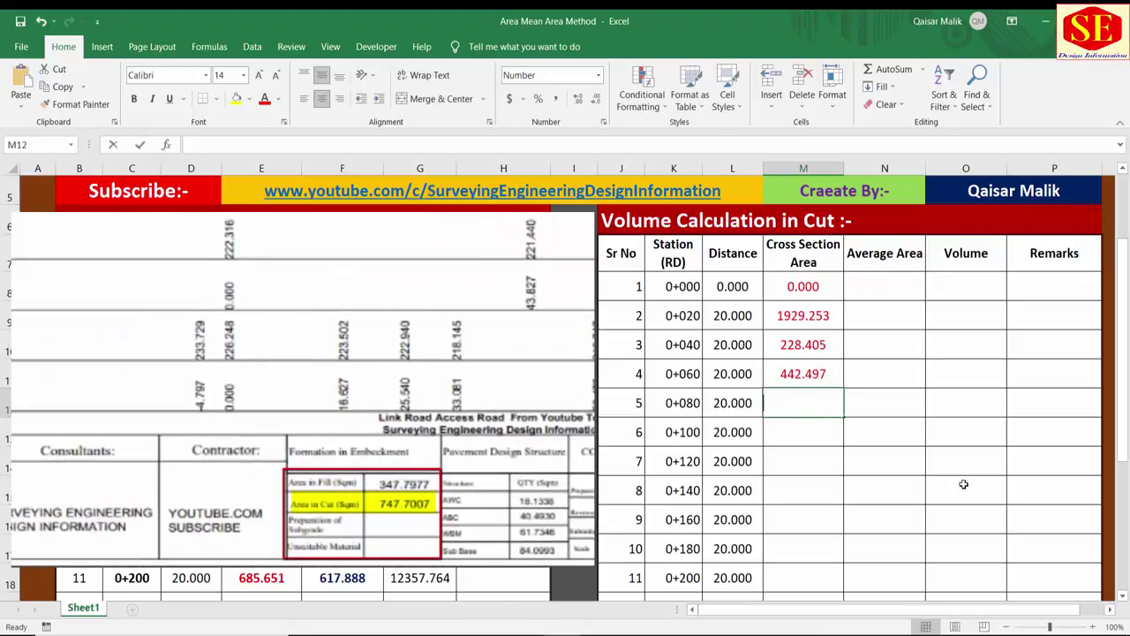
pyautogui.write('747')
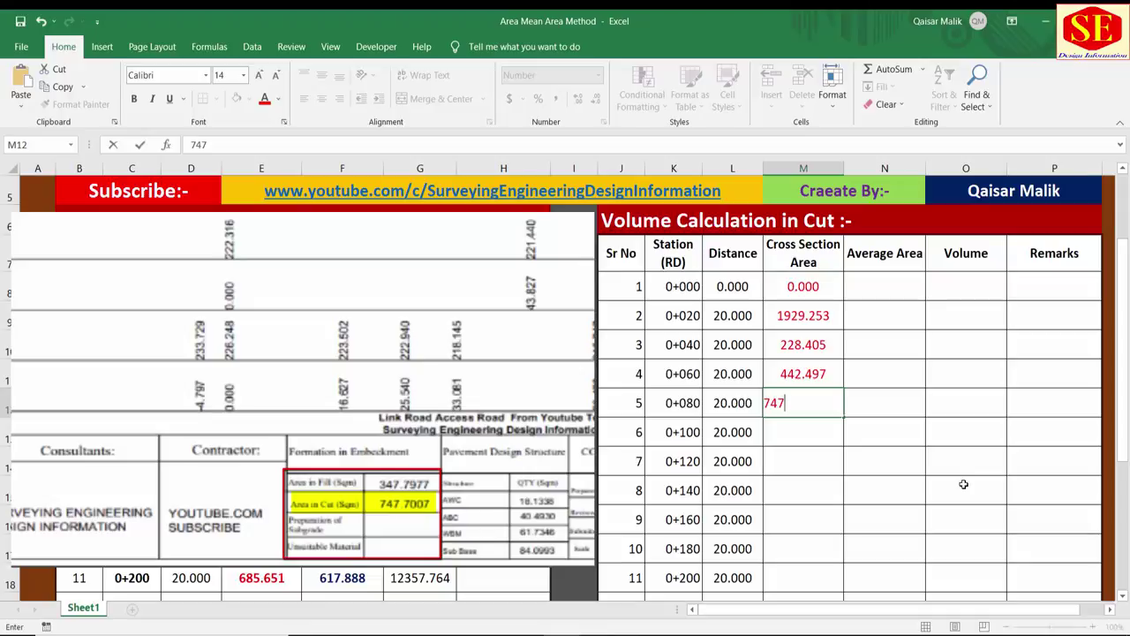
pyautogui.write('.700')
pyautogui.press('Return')
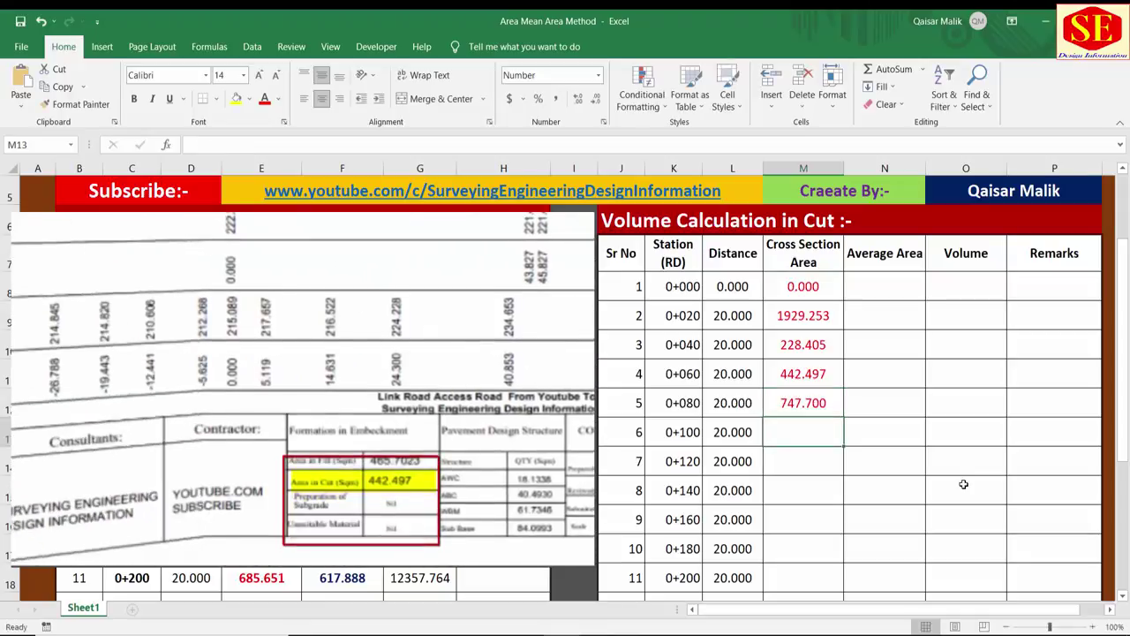
pyautogui.write('442.')
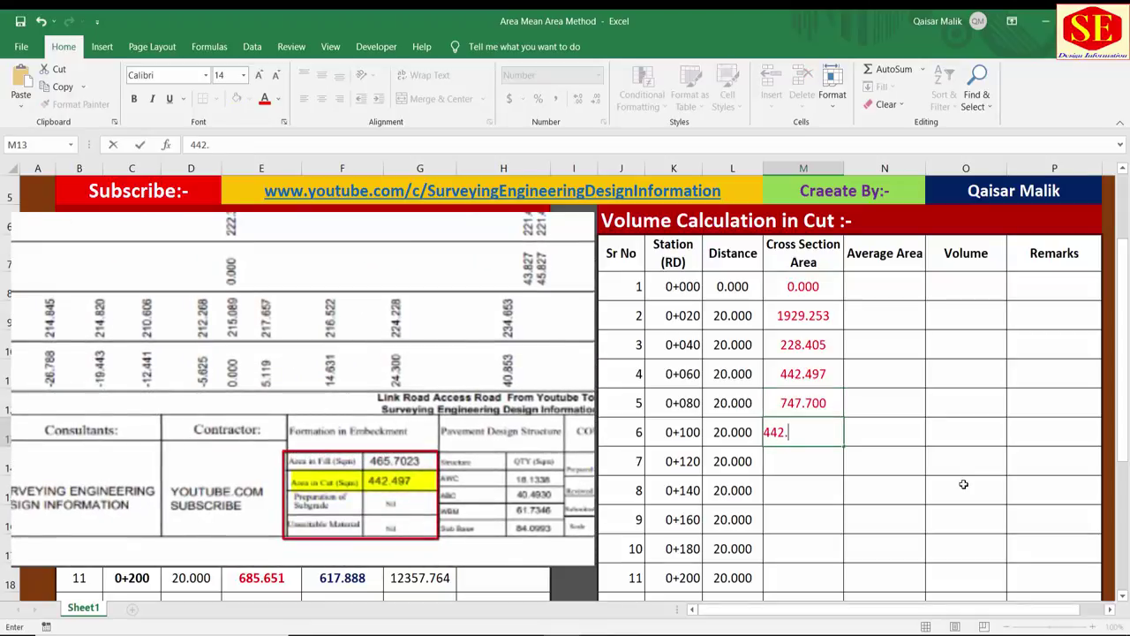
pyautogui.write('497')
pyautogui.press('Return')
pyautogui.write('250')
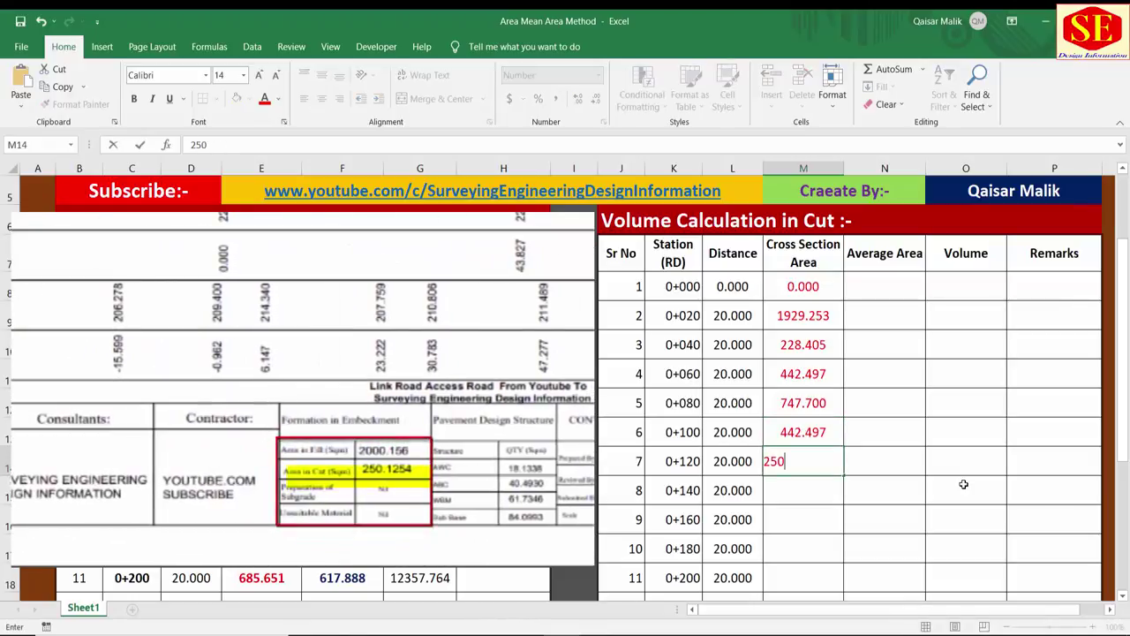
pyautogui.write('.125')
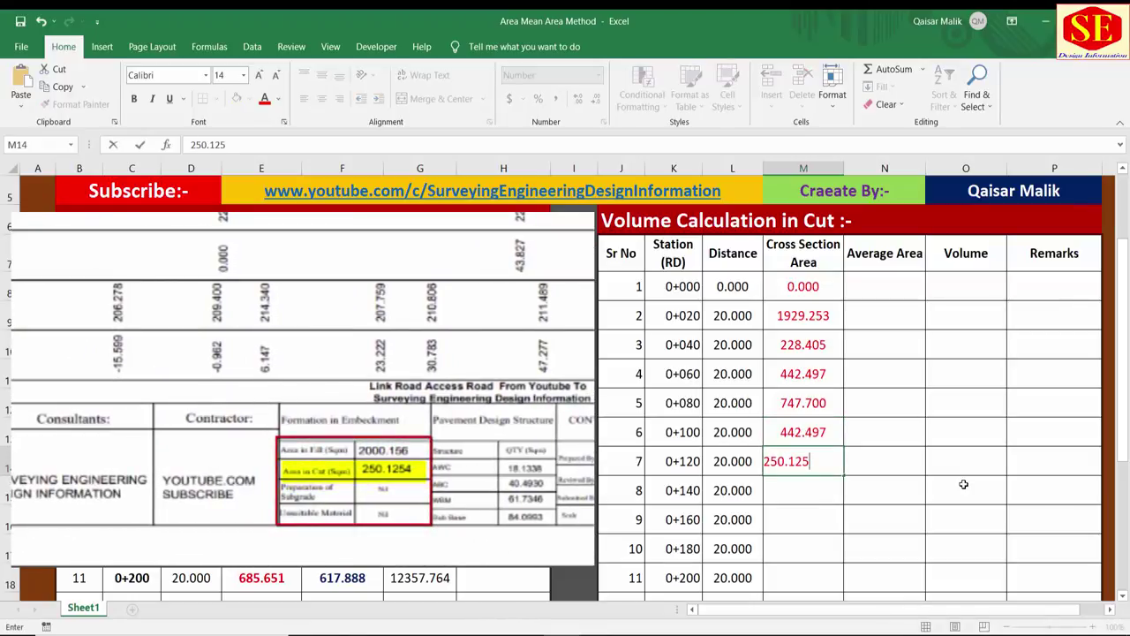
pyautogui.press('Return')
# Step: Enter cut areas 2500.520, 4242.497, 957.580 and 359.651 for stations 0+140 to 0+200
pyautogui.write('25')
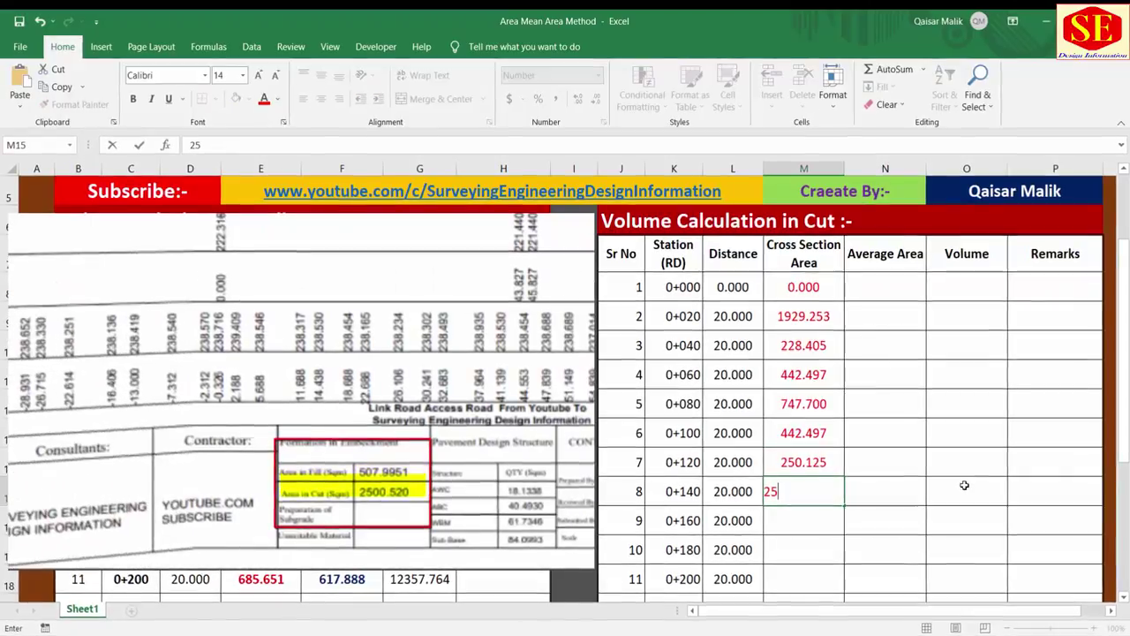
pyautogui.write('00')
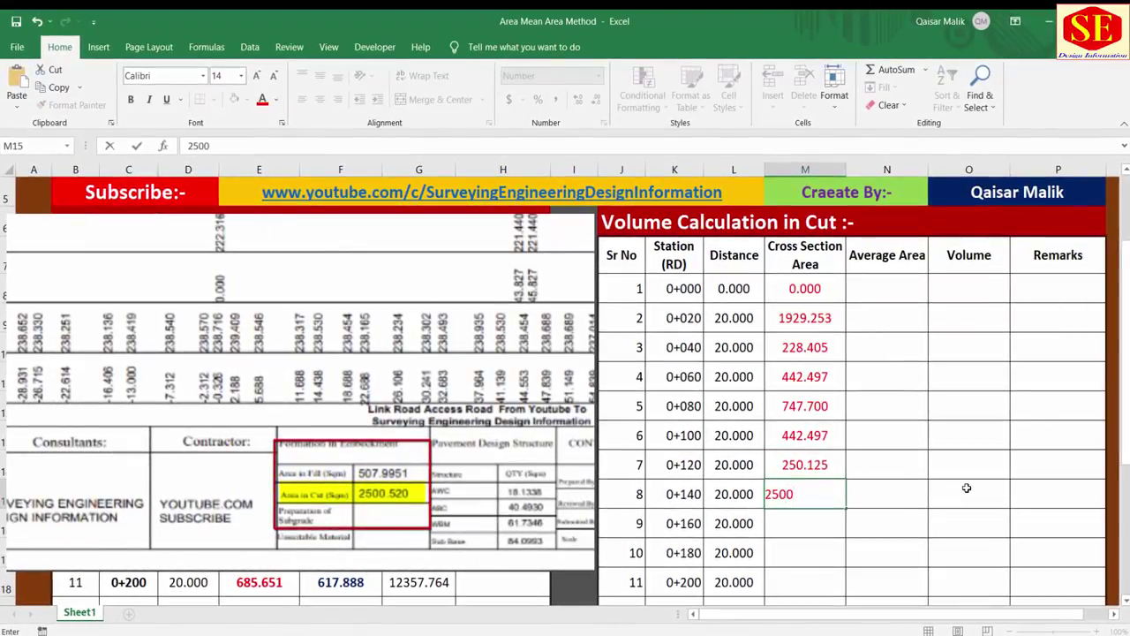
pyautogui.write('.520')
pyautogui.press('Return')
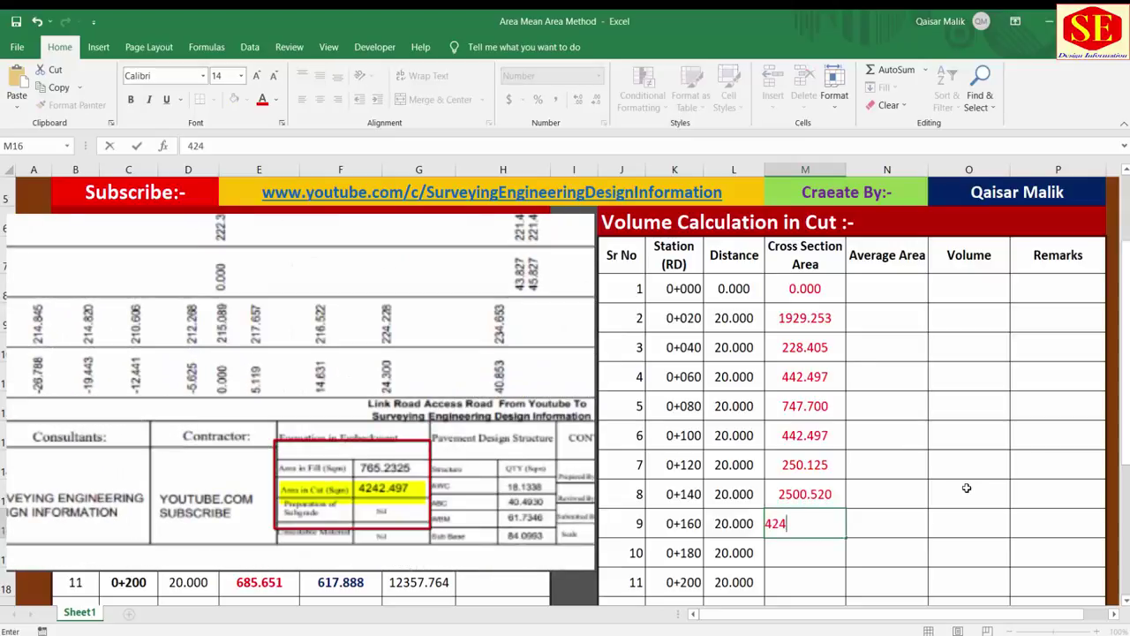
pyautogui.write('4242.497')
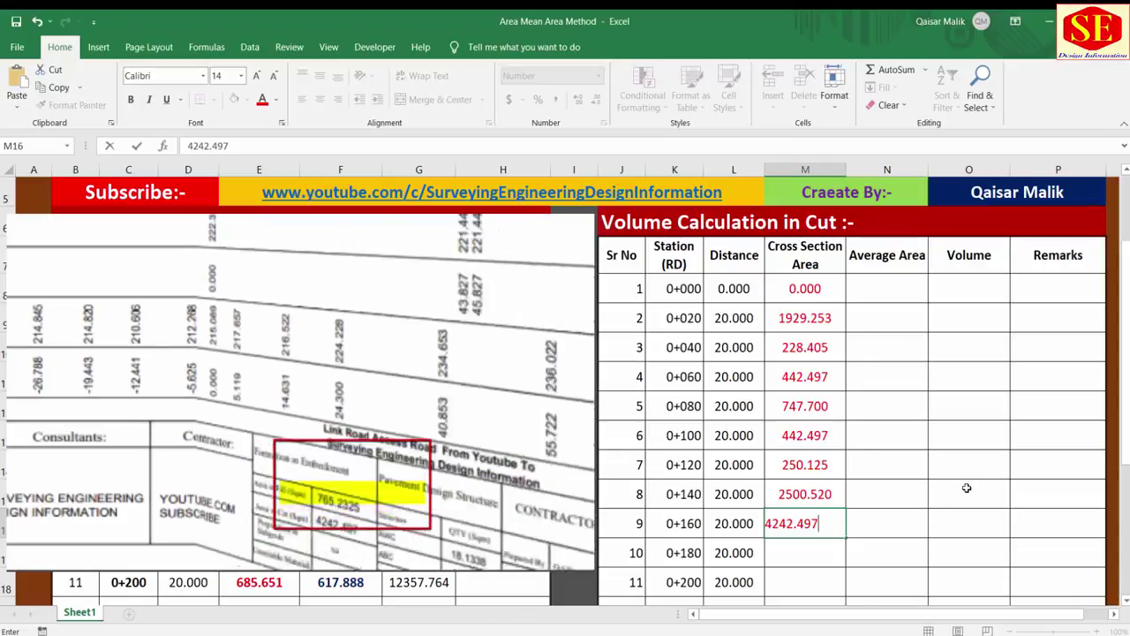
pyautogui.press('Return')
pyautogui.write('957.580')
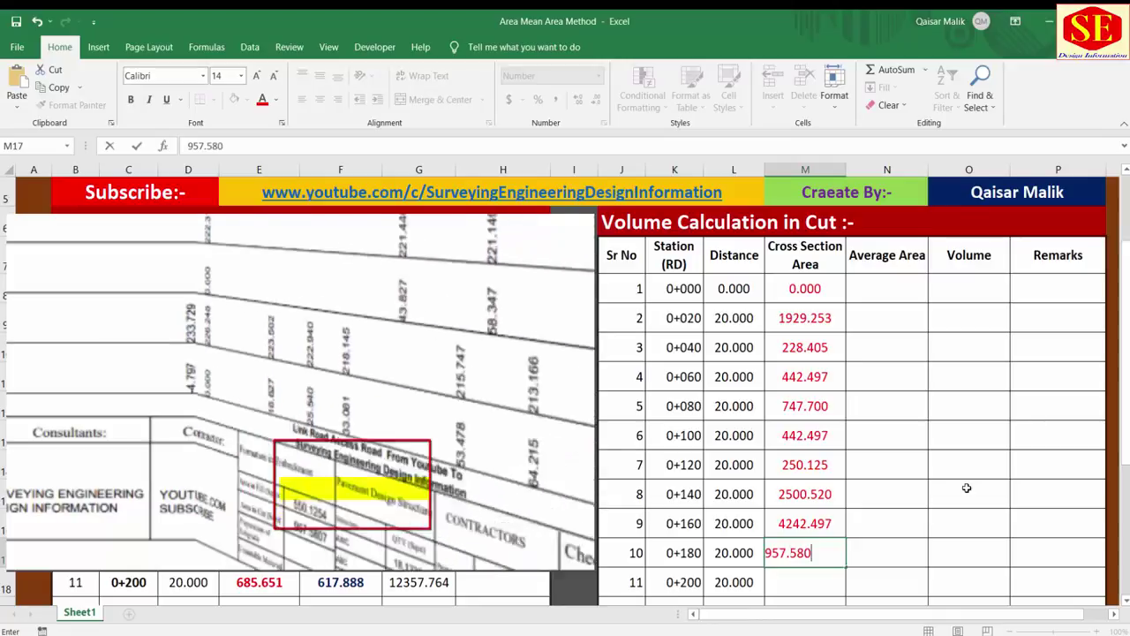
pyautogui.press('Return')
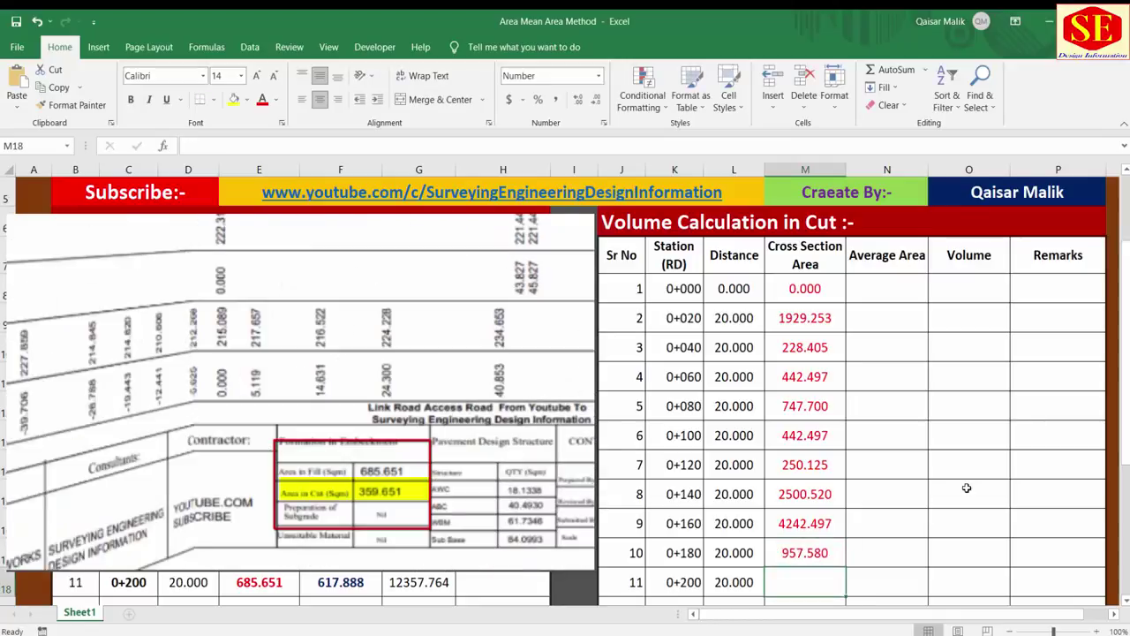
pyautogui.write('3')
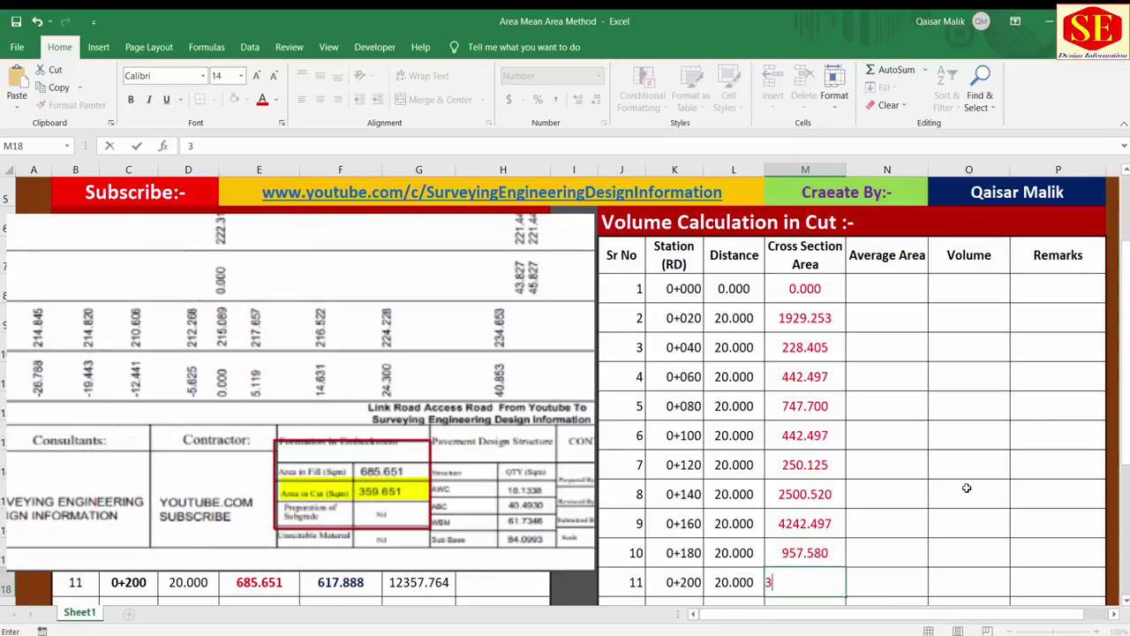
pyautogui.write('59.651')
pyautogui.press('Return')
# Step: Review the entered cut areas and move to the empty 0+220 cut area cell
pyautogui.scroll(-1, 966, 488)
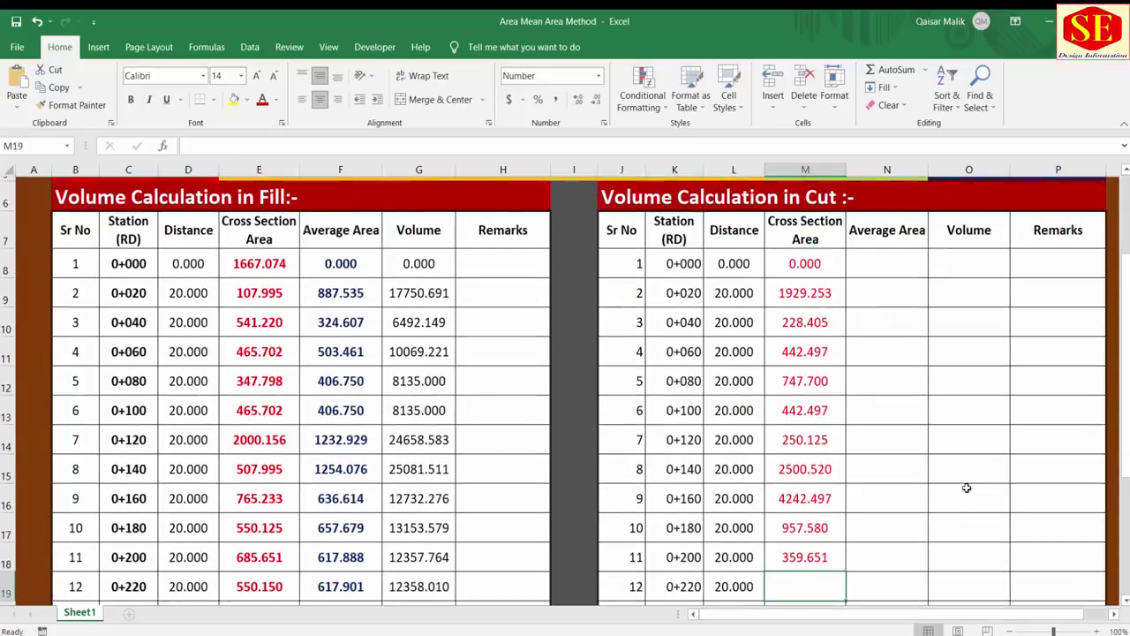
pyautogui.scroll(-1, 951, 450)
pyautogui.scroll(-1, 951, 449)
pyautogui.scroll(2, 821, 236)
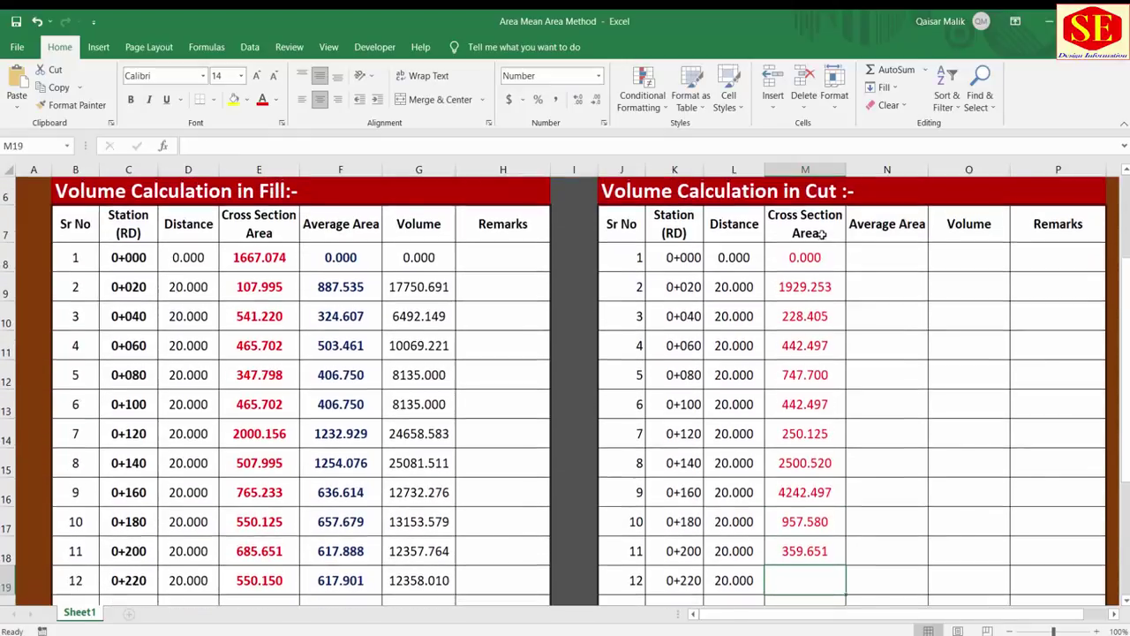
pyautogui.moveTo(806, 260); pyautogui.dragTo(804, 557)
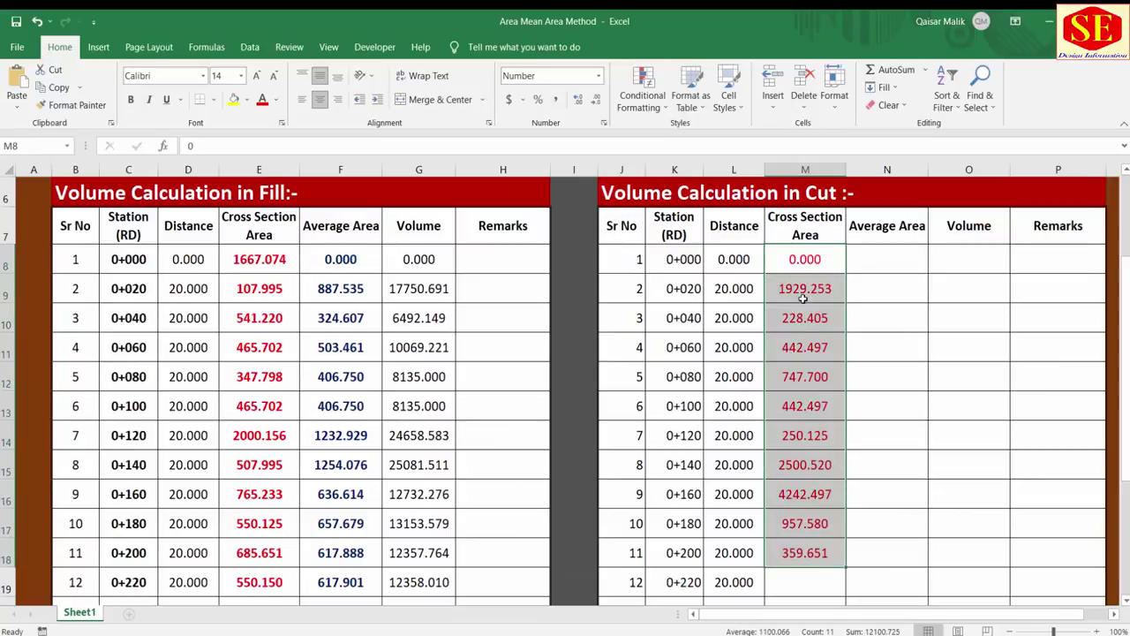
pyautogui.click(799, 289)
pyautogui.click(776, 324)
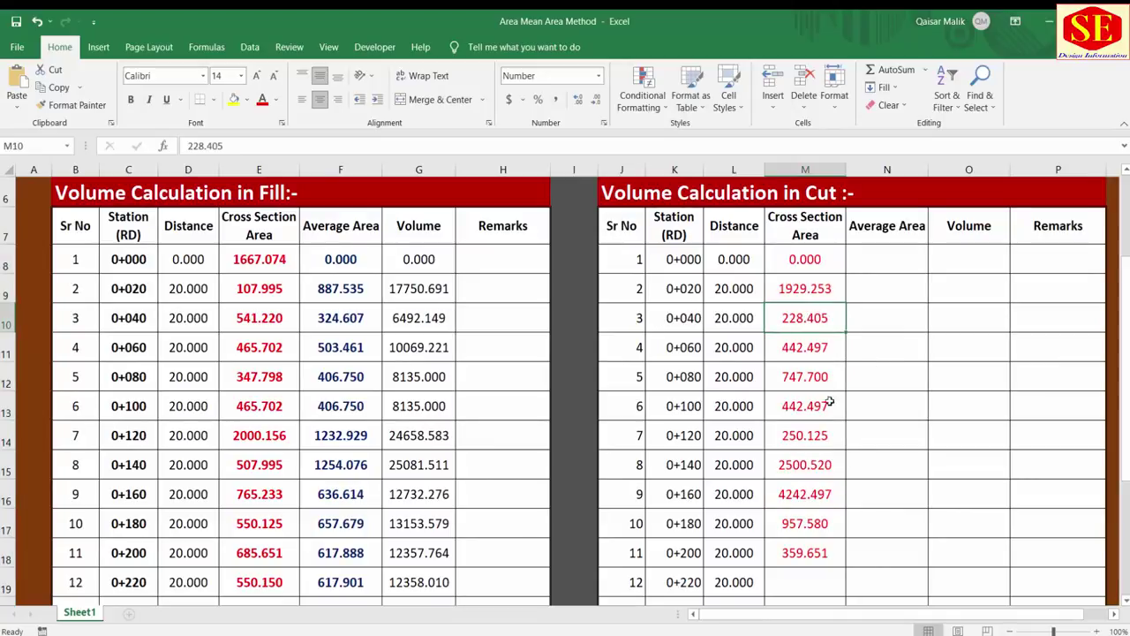
pyautogui.scroll(-1, 907, 420)
pyautogui.scroll(-1, 906, 416)
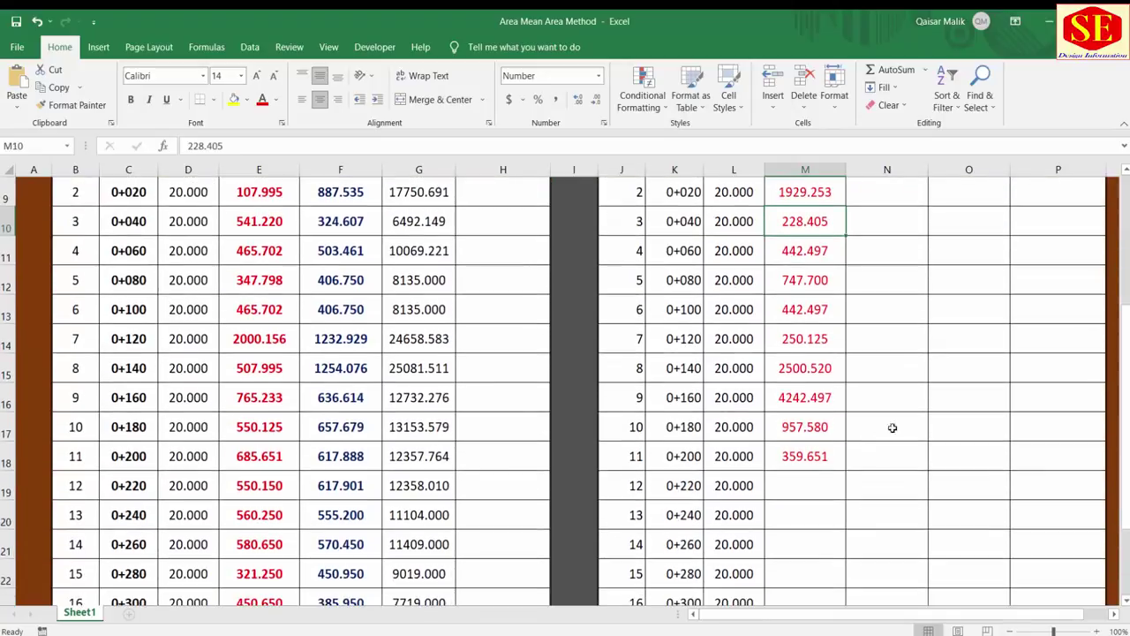
pyautogui.click(825, 484)
pyautogui.scroll(-1, 726, 502)
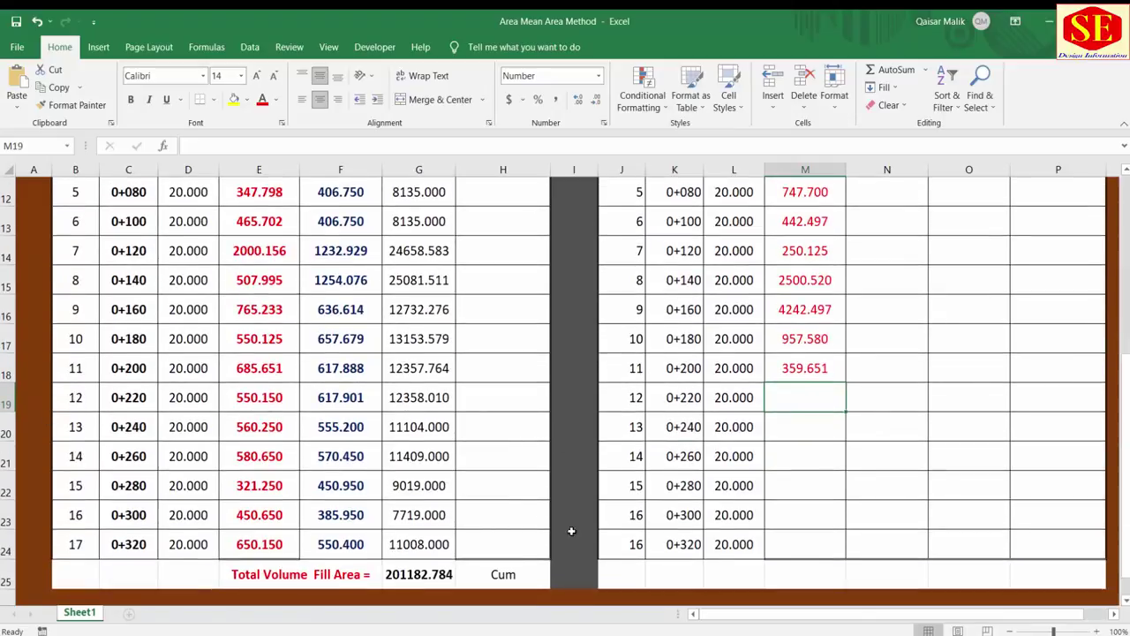
pyautogui.press('Up')
pyautogui.press('Up')
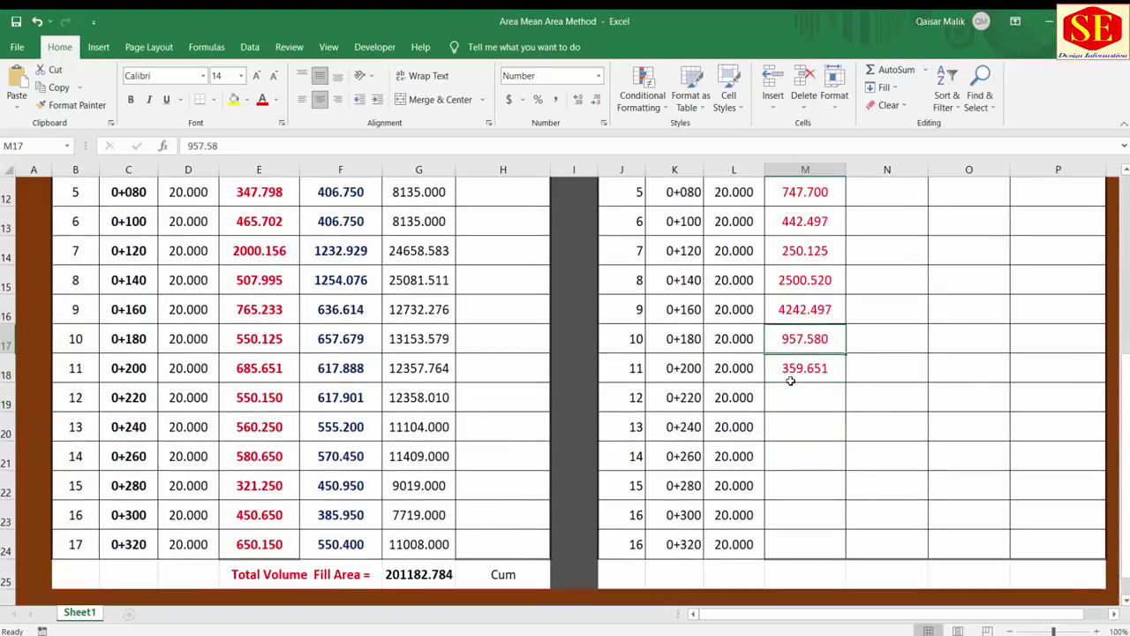
pyautogui.press('Down')
pyautogui.press('Down')
# Step: Enter cut areas 450.250, 410.250, 215.520, 370.235, 450.256 and 400.521 into M19:M24
pyautogui.write('4')
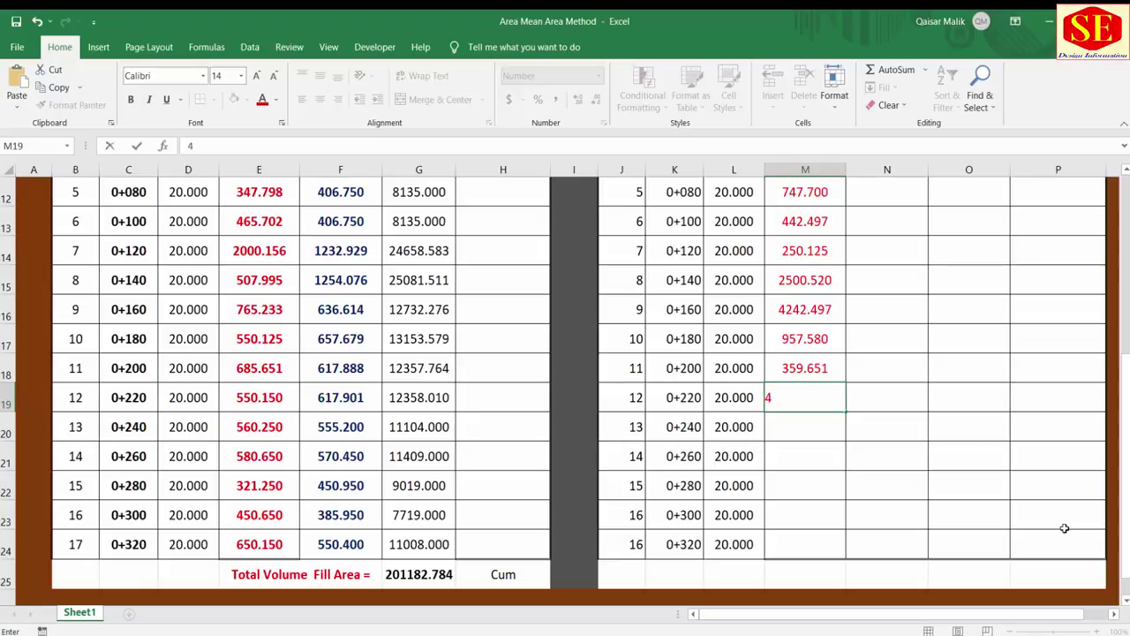
pyautogui.write('50.25')
pyautogui.press('Return')
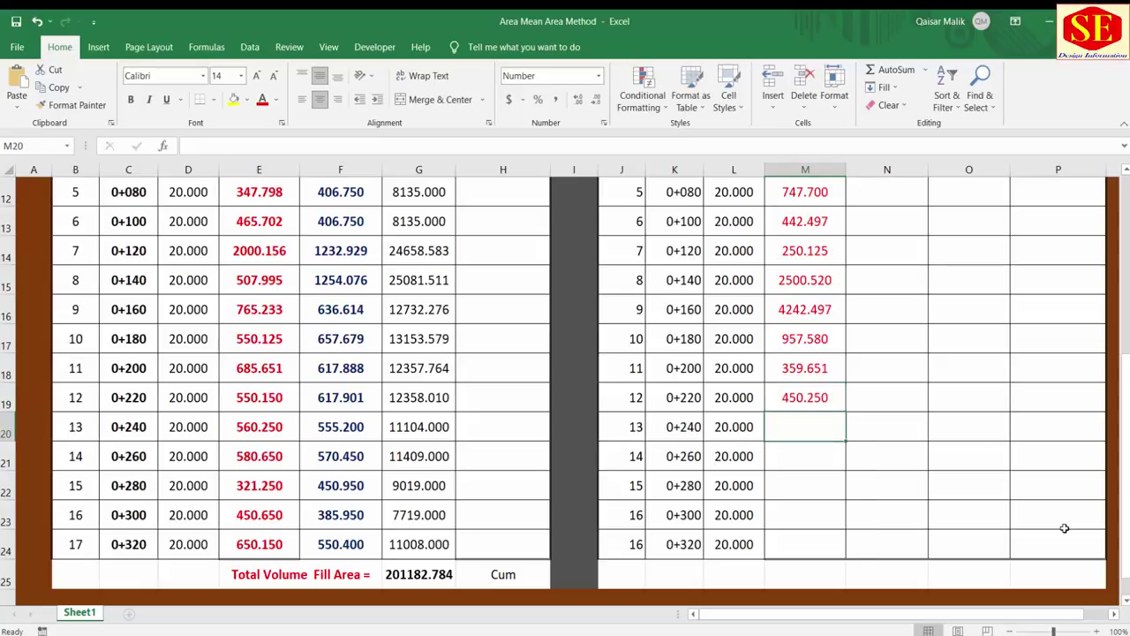
pyautogui.write('410.25')
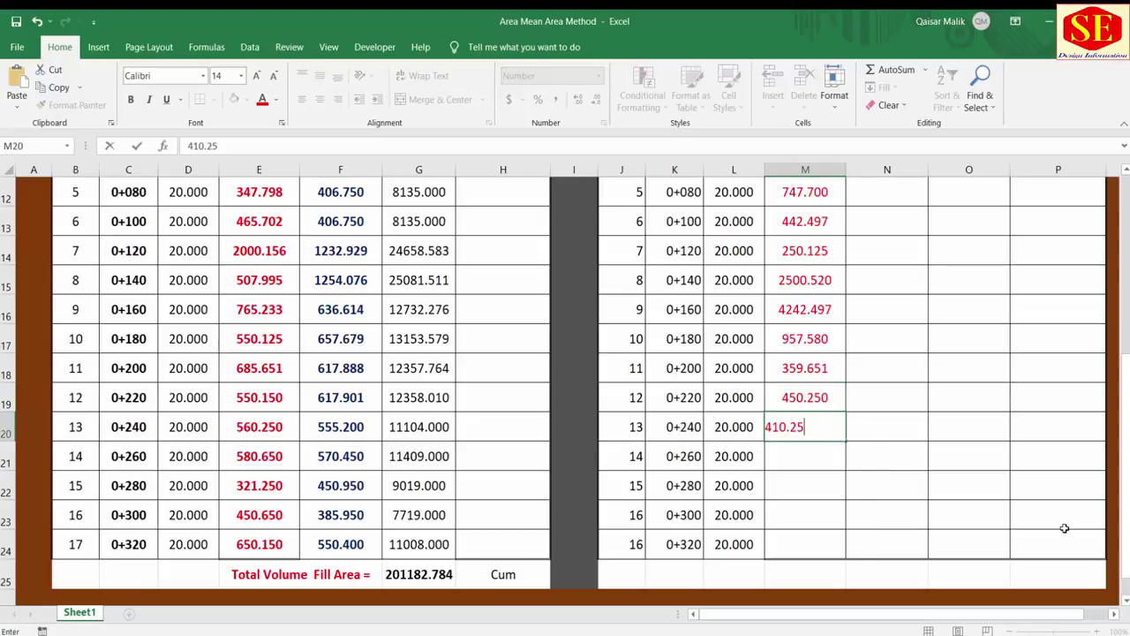
pyautogui.press('Return')
pyautogui.write('2')
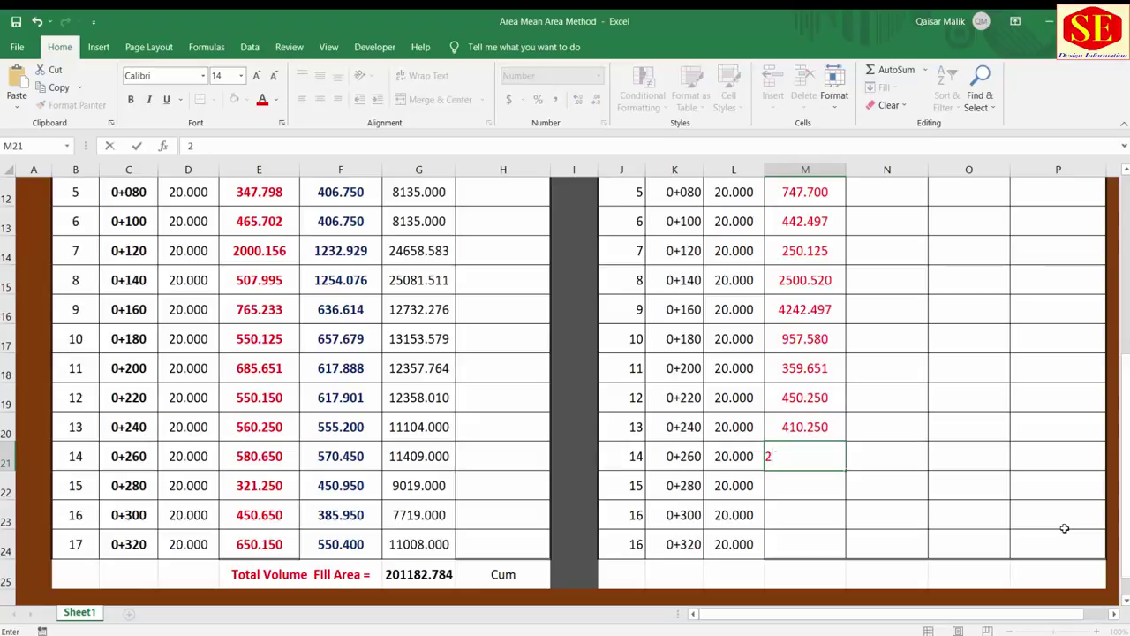
pyautogui.write('15.52')
pyautogui.press('Return')
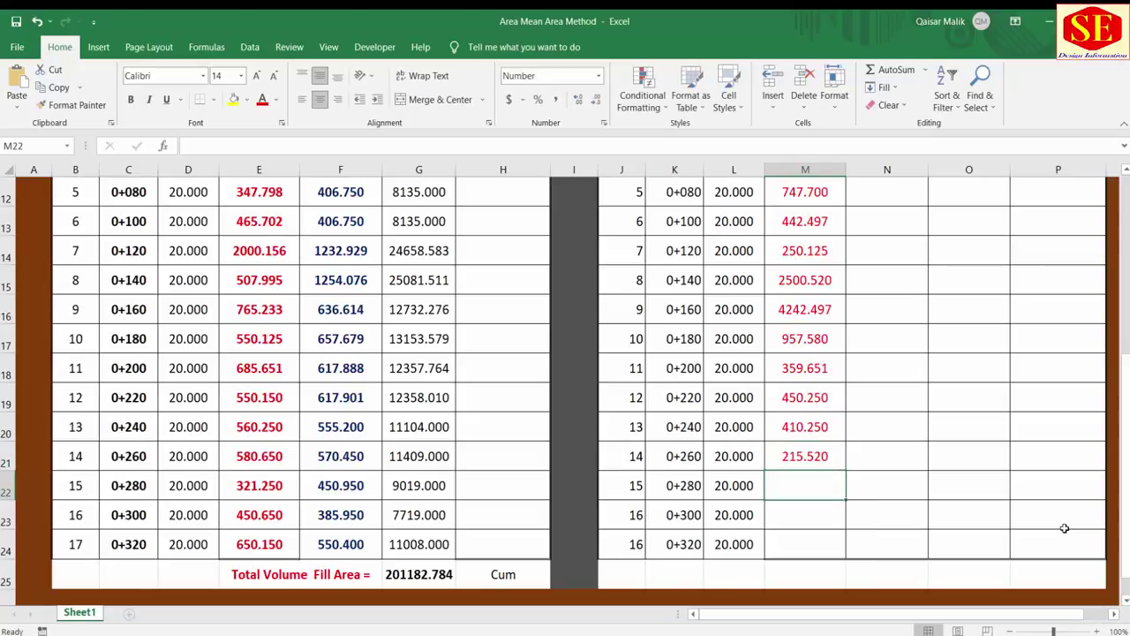
pyautogui.write('370.')
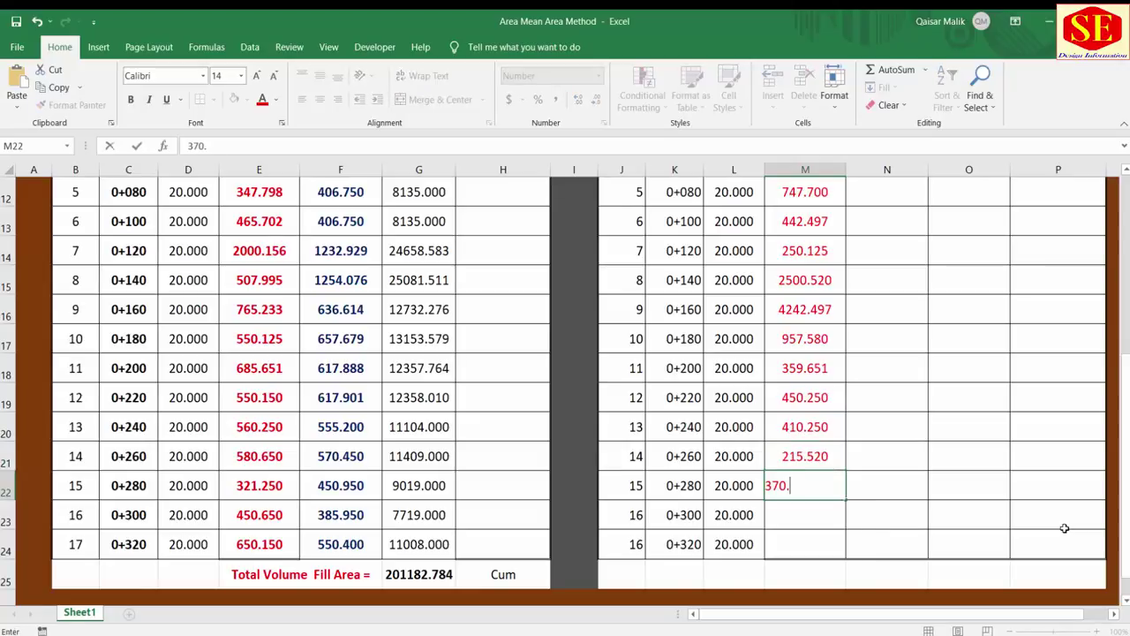
pyautogui.write('235')
pyautogui.press('Return')
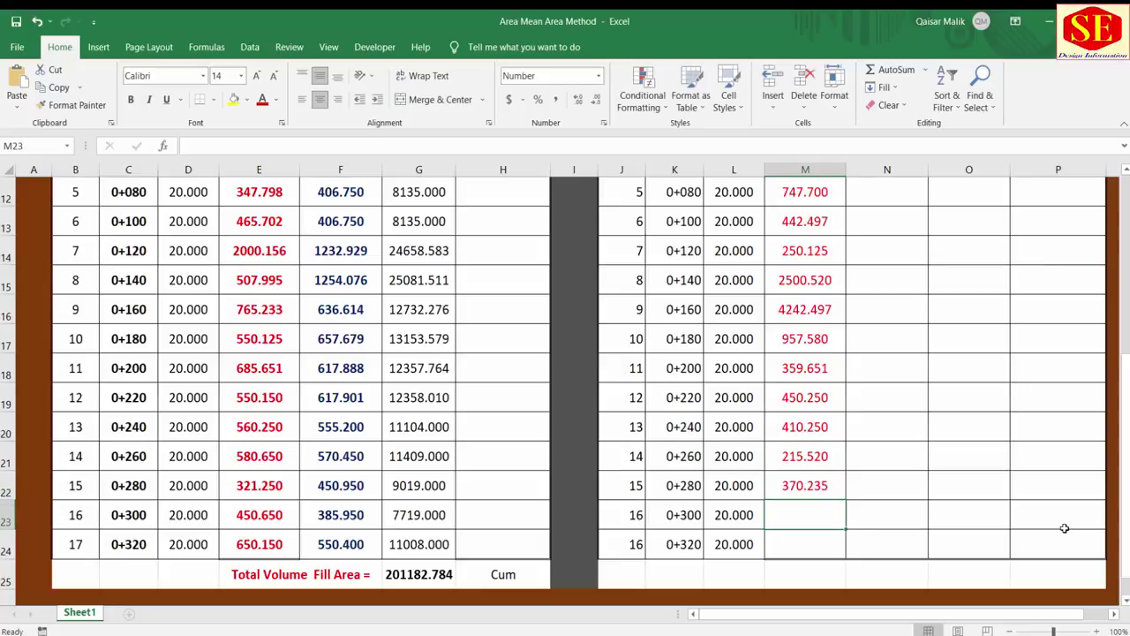
pyautogui.write('450.256')
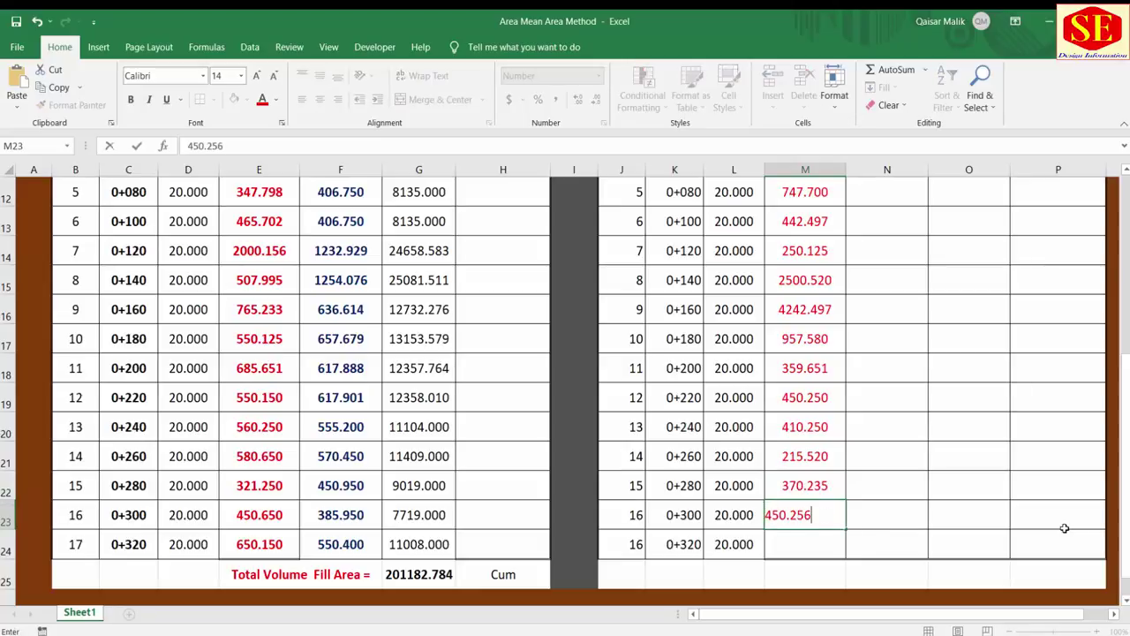
pyautogui.press('Return')
pyautogui.write('400.')
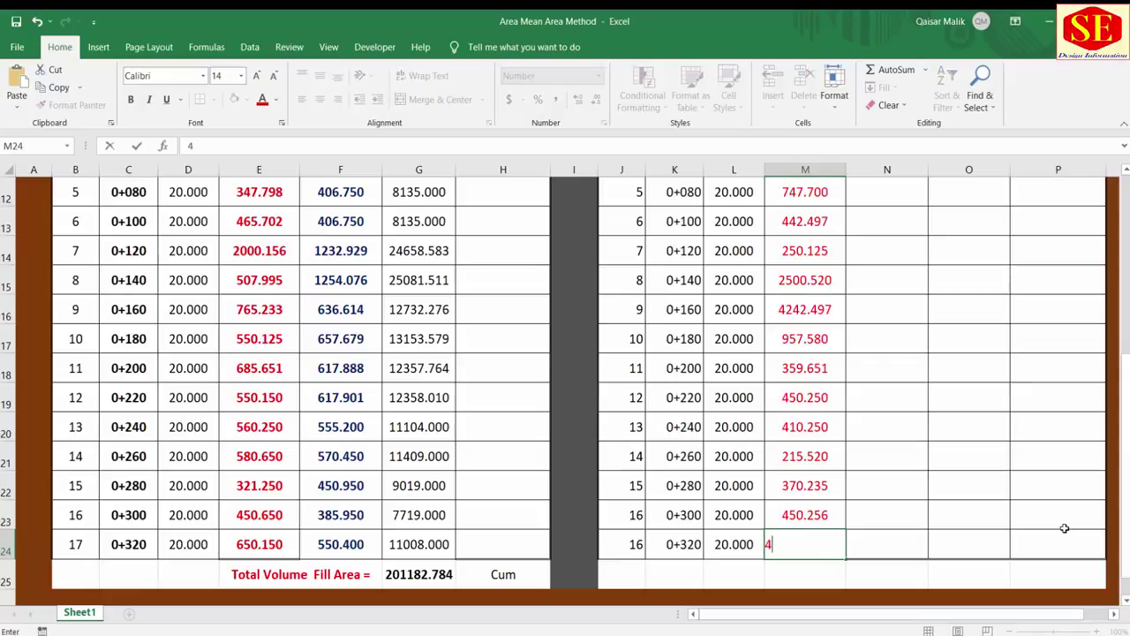
pyautogui.write('521')
pyautogui.press('Return')
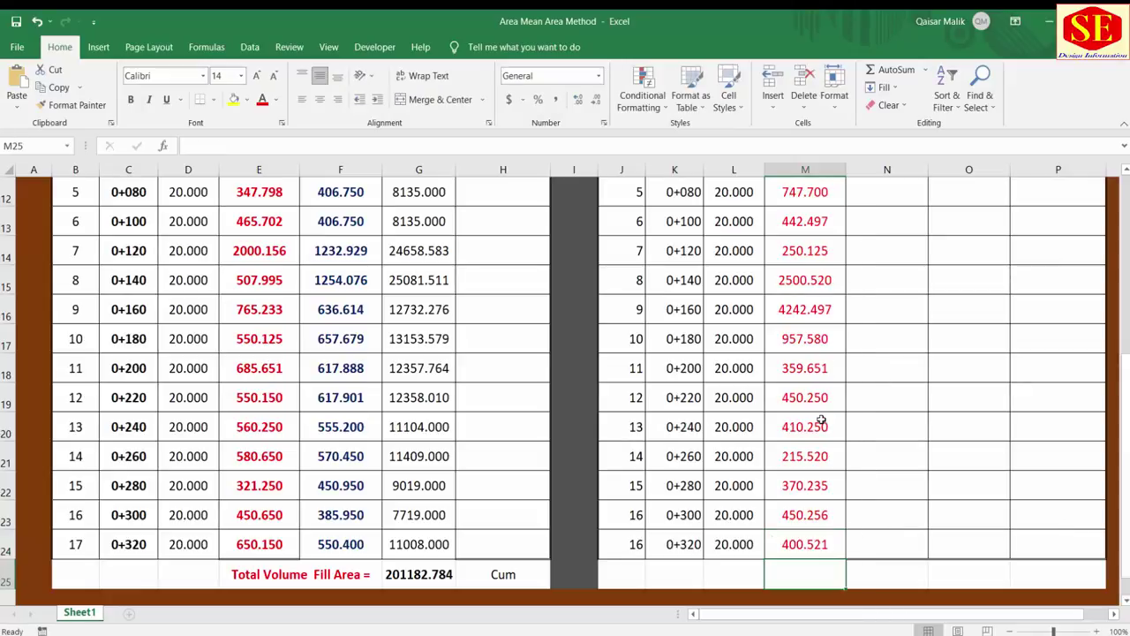
# Step: Enter 0 in N8 as the cut table's Average Area for station 0+000
pyautogui.scroll(2, 821, 421)
pyautogui.scroll(-2, 808, 341)
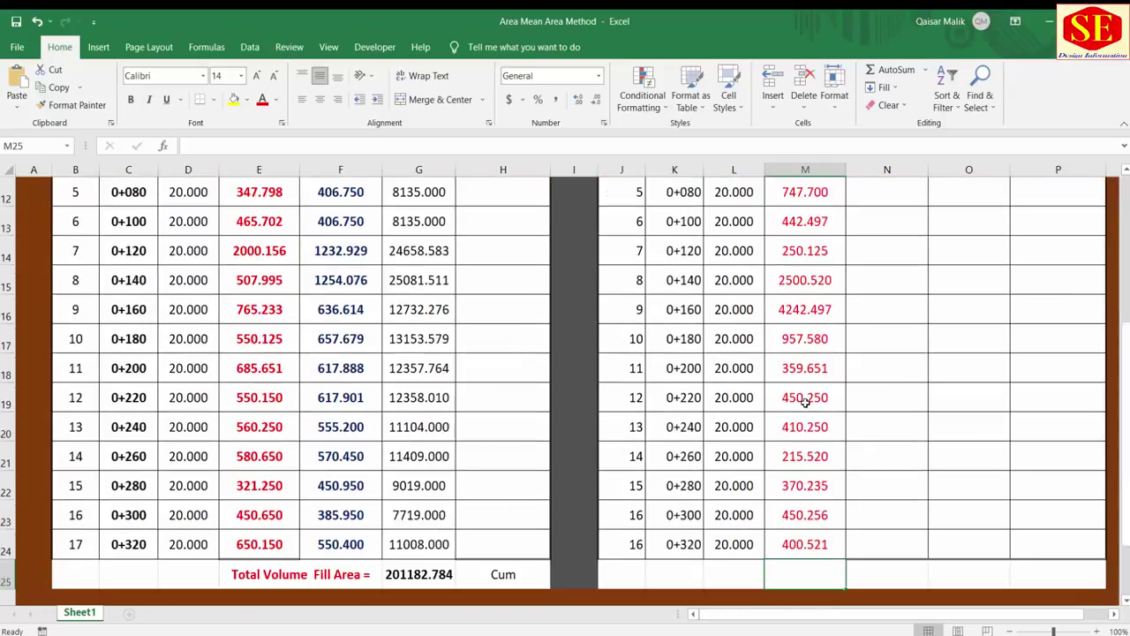
pyautogui.scroll(2, 777, 320)
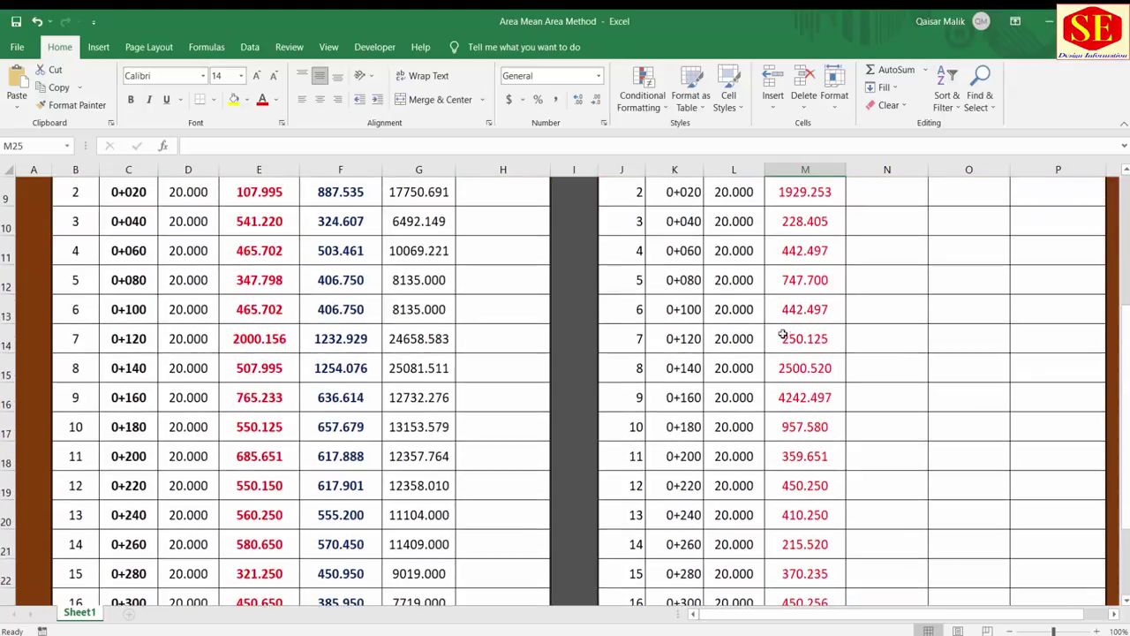
pyautogui.click(800, 229)
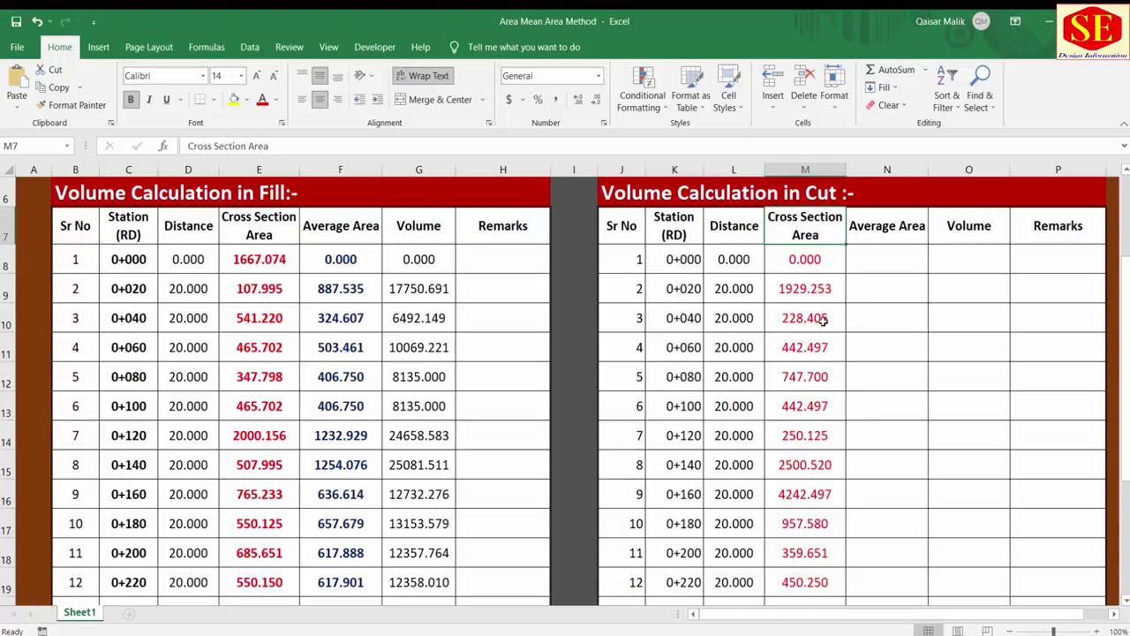
pyautogui.click(890, 264)
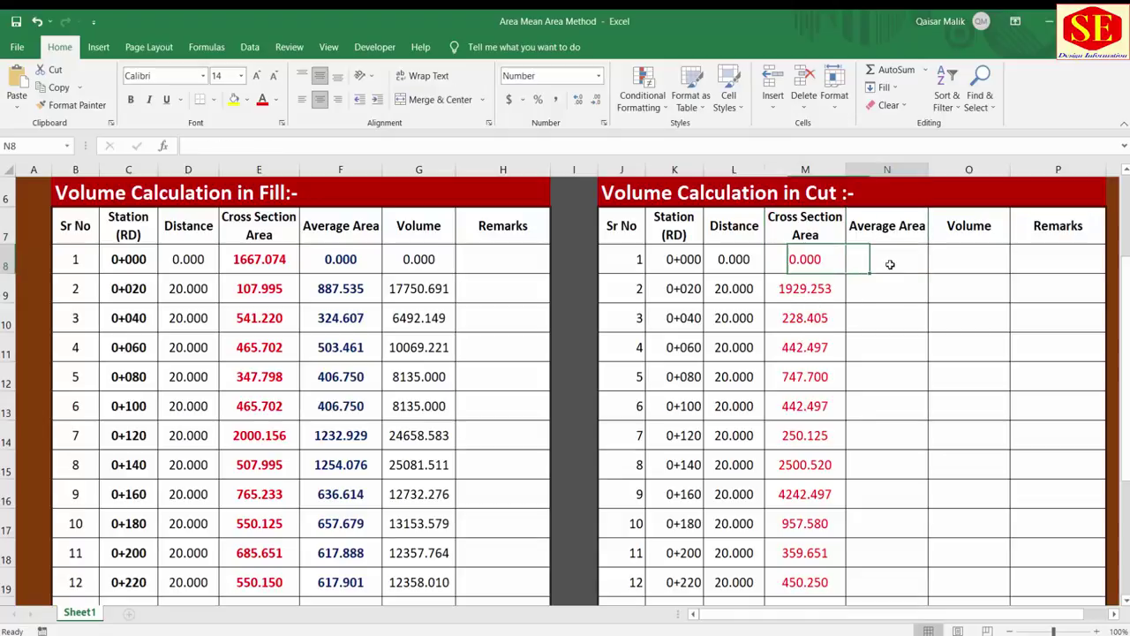
pyautogui.write('0')
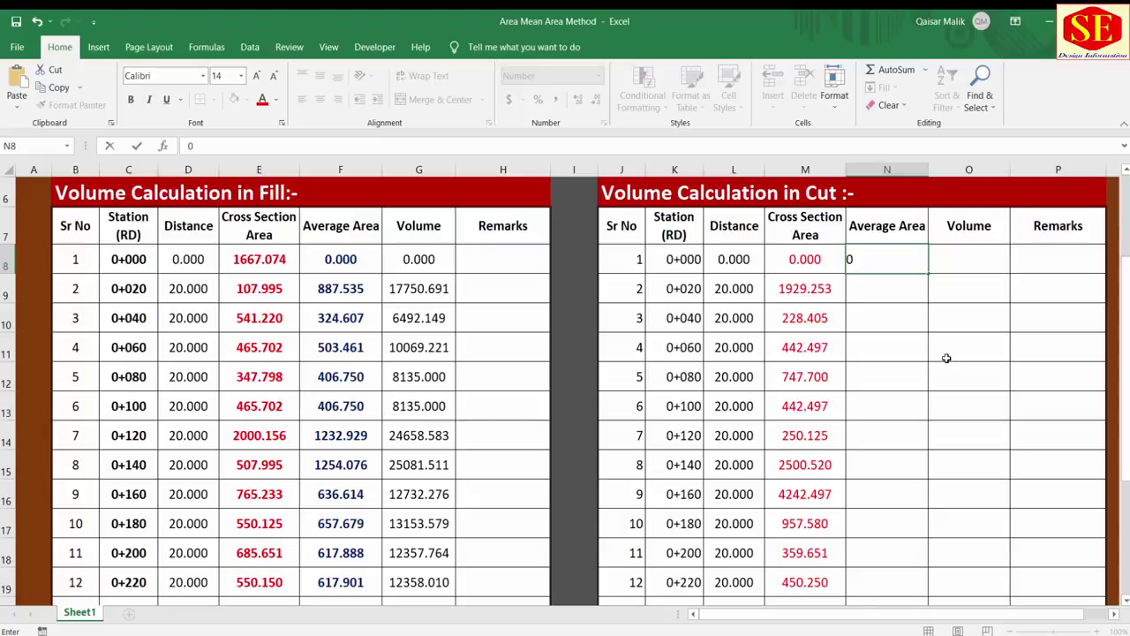
pyautogui.press('Return')
pyautogui.click(350, 252)
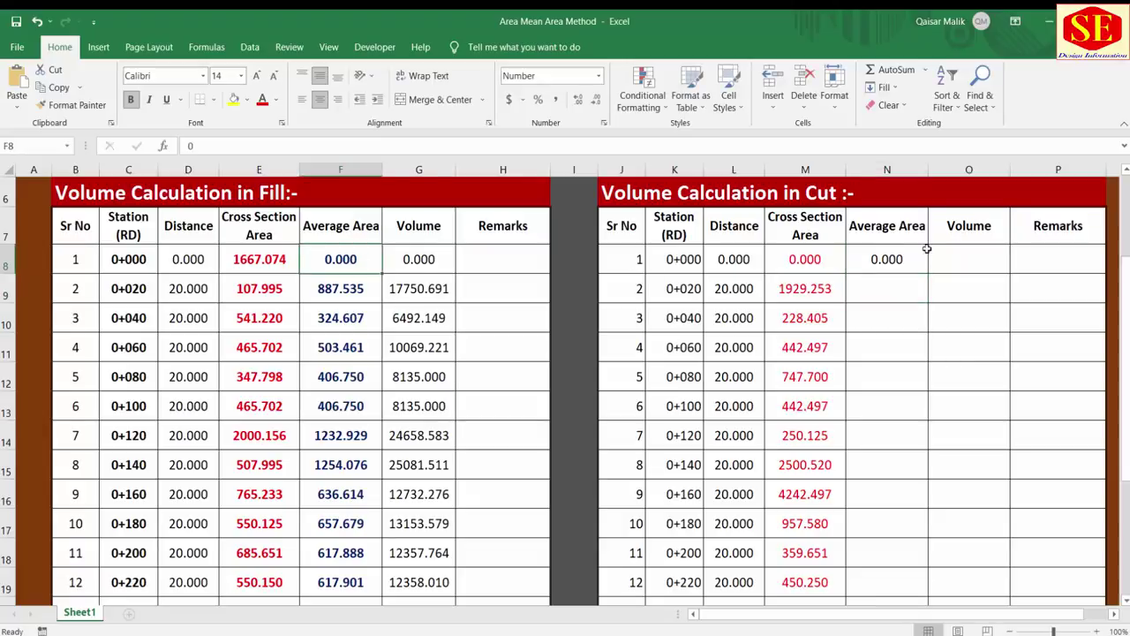
pyautogui.click(901, 266)
pyautogui.click(806, 299)
pyautogui.click(811, 261)
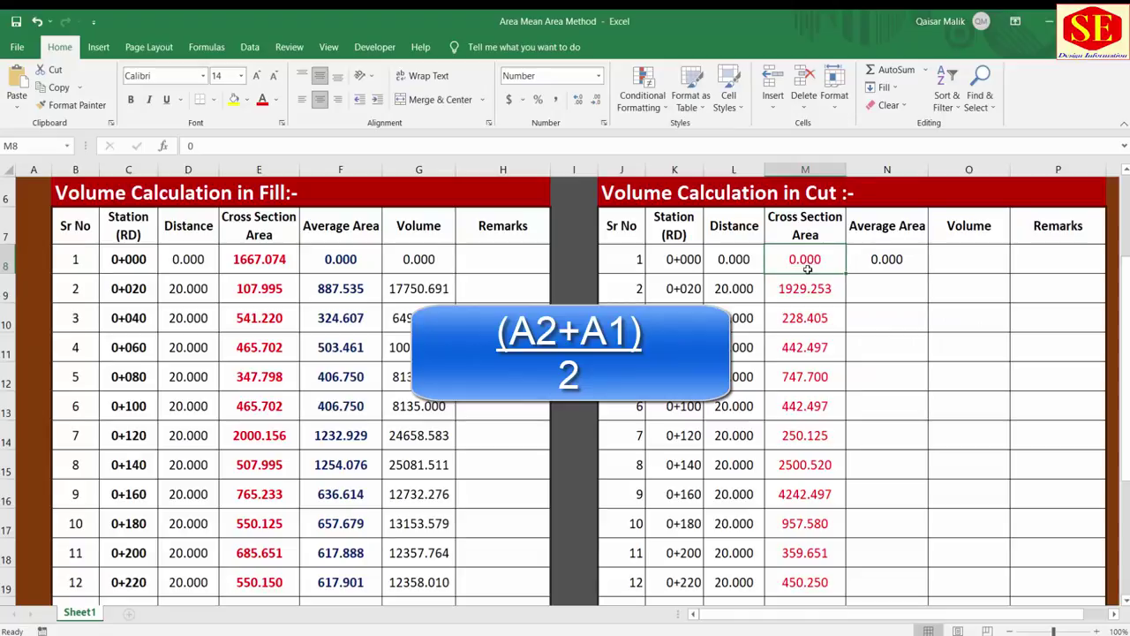
# Step: Average the 0+000 and 0+020 cut areas in N9, giving 964.627
pyautogui.click(804, 298)
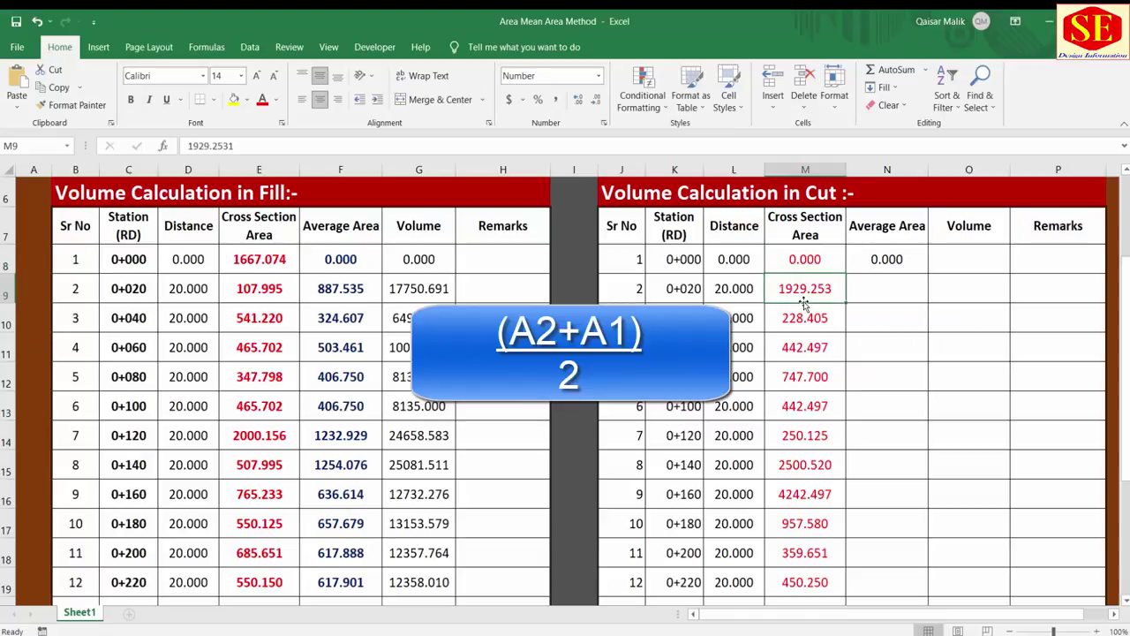
pyautogui.click(888, 296)
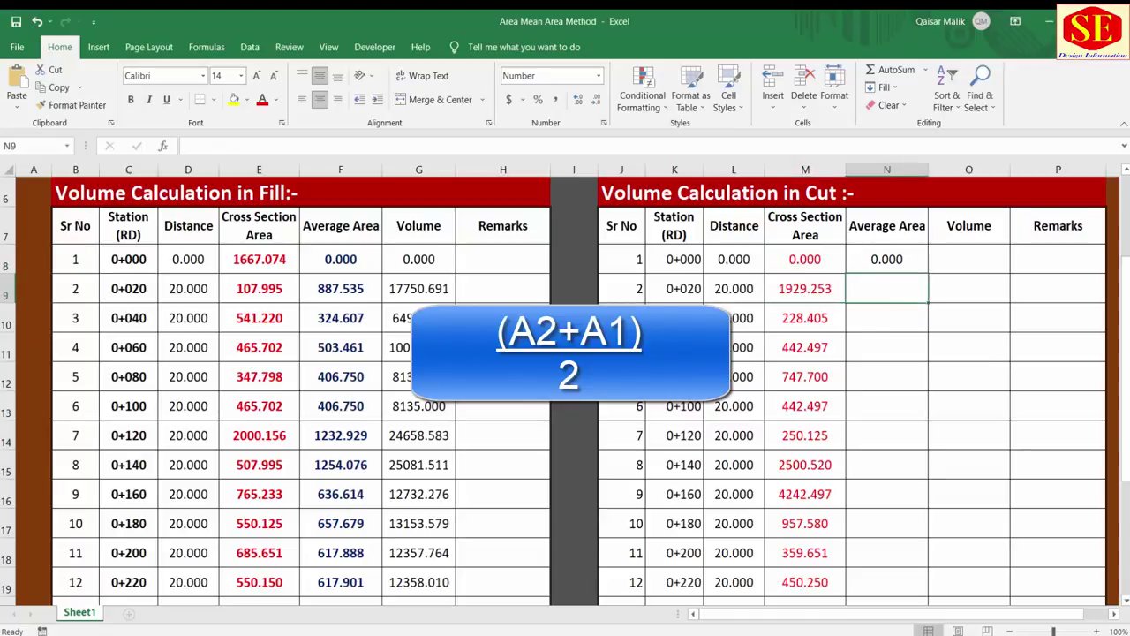
pyautogui.write('=(')
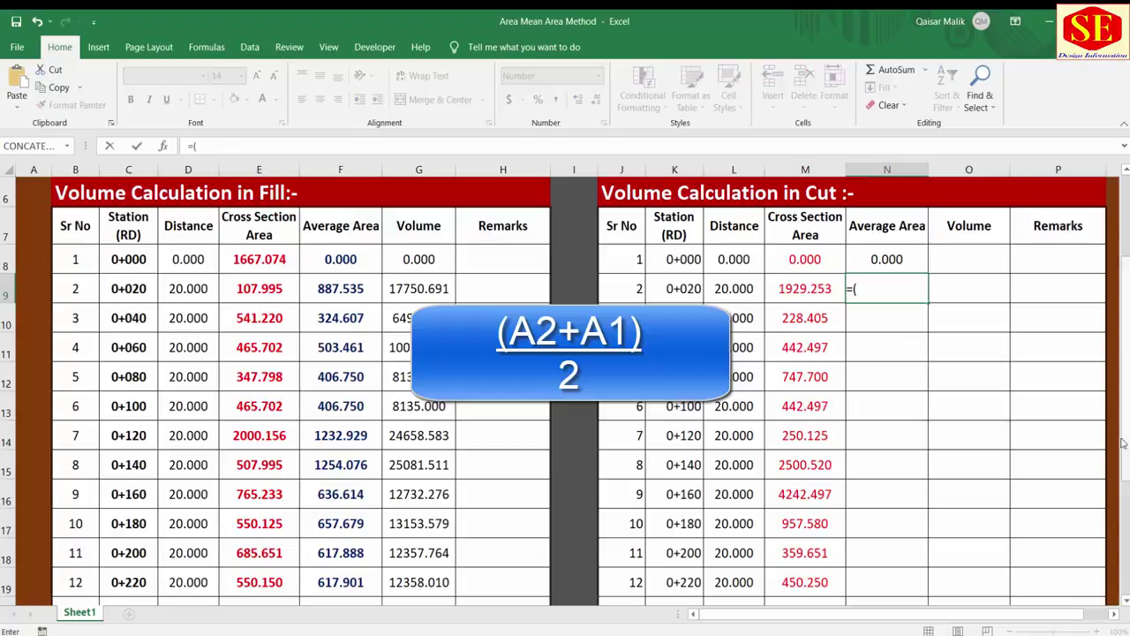
pyautogui.click(783, 288)
pyautogui.write('+')
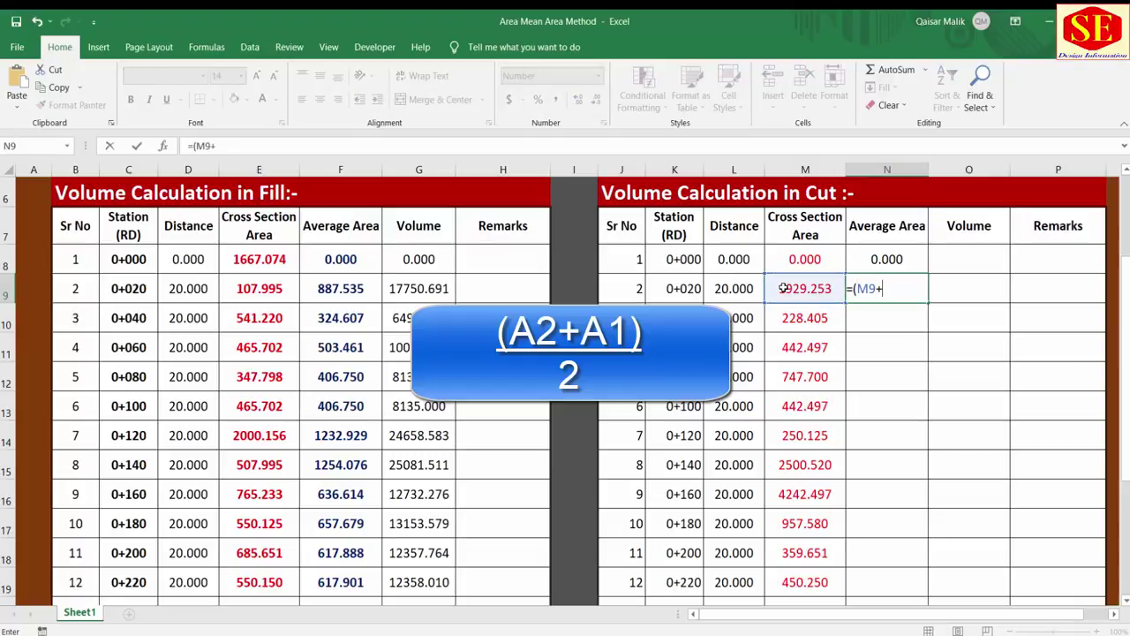
pyautogui.click(814, 257)
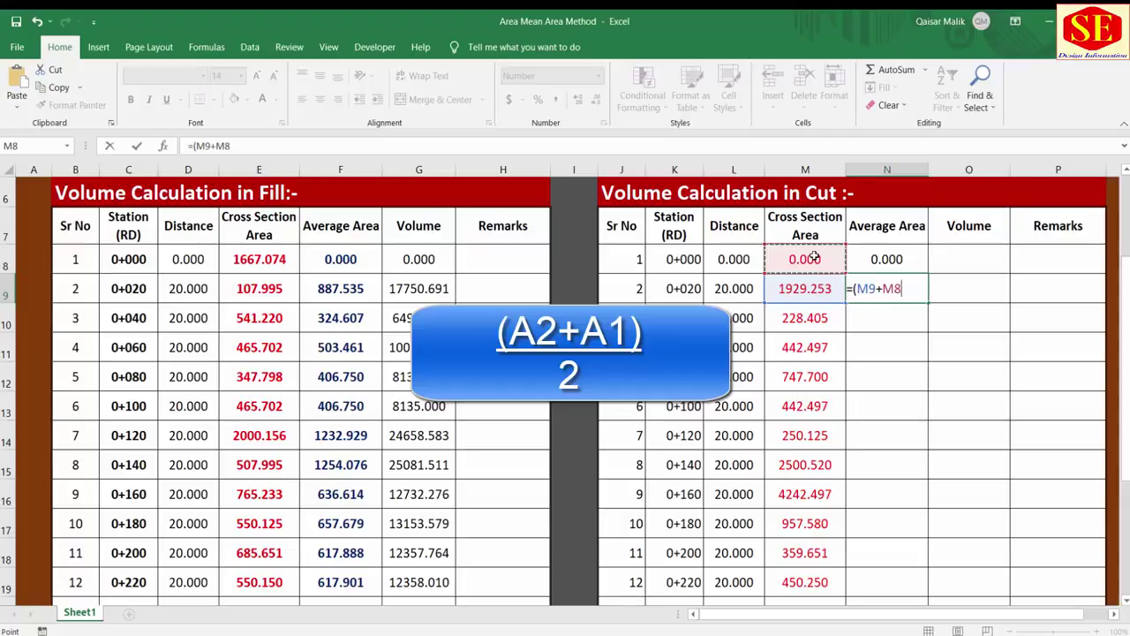
pyautogui.write(')/2')
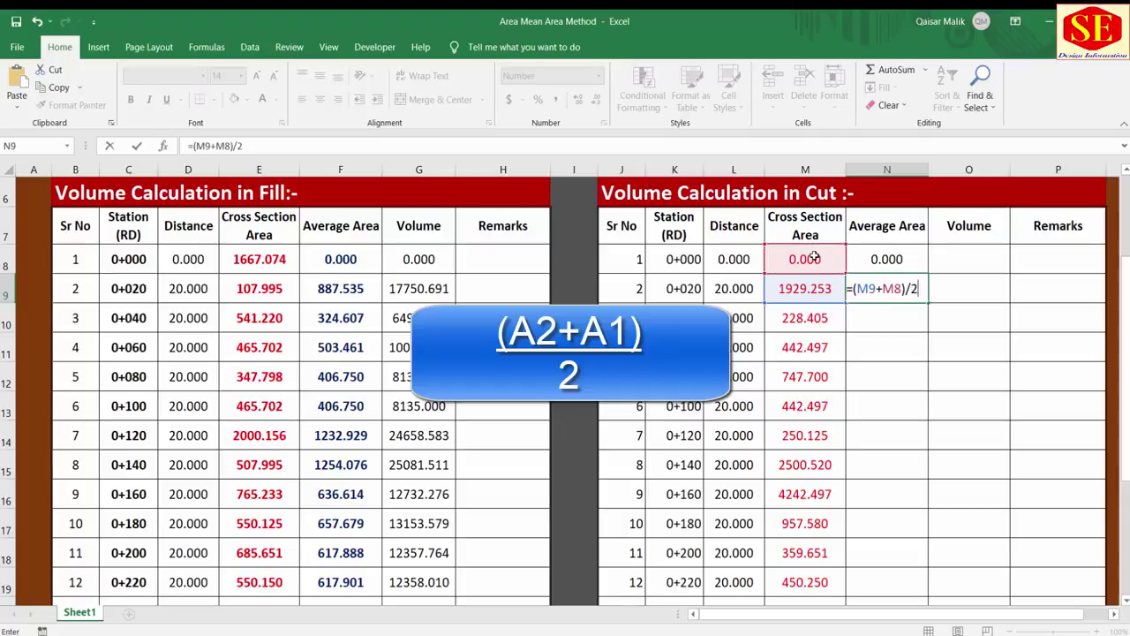
pyautogui.press('Return')
# Step: Average the 0+020 and 0+040 cut areas in N10, giving 1078.829
pyautogui.write('=')
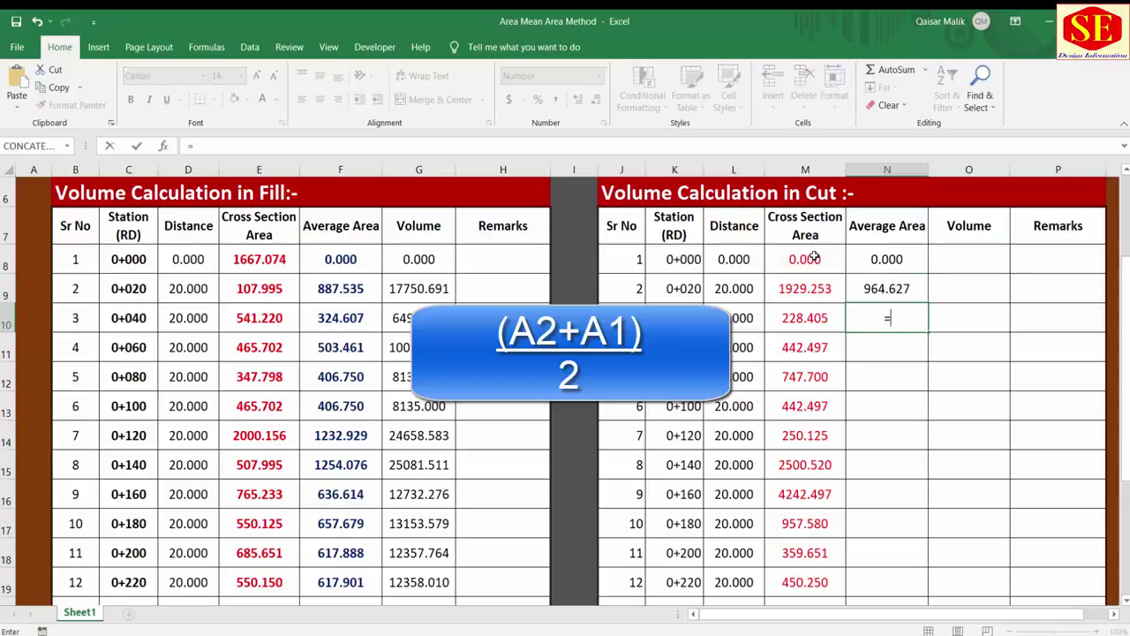
pyautogui.write('(')
pyautogui.click(796, 309)
pyautogui.write('+')
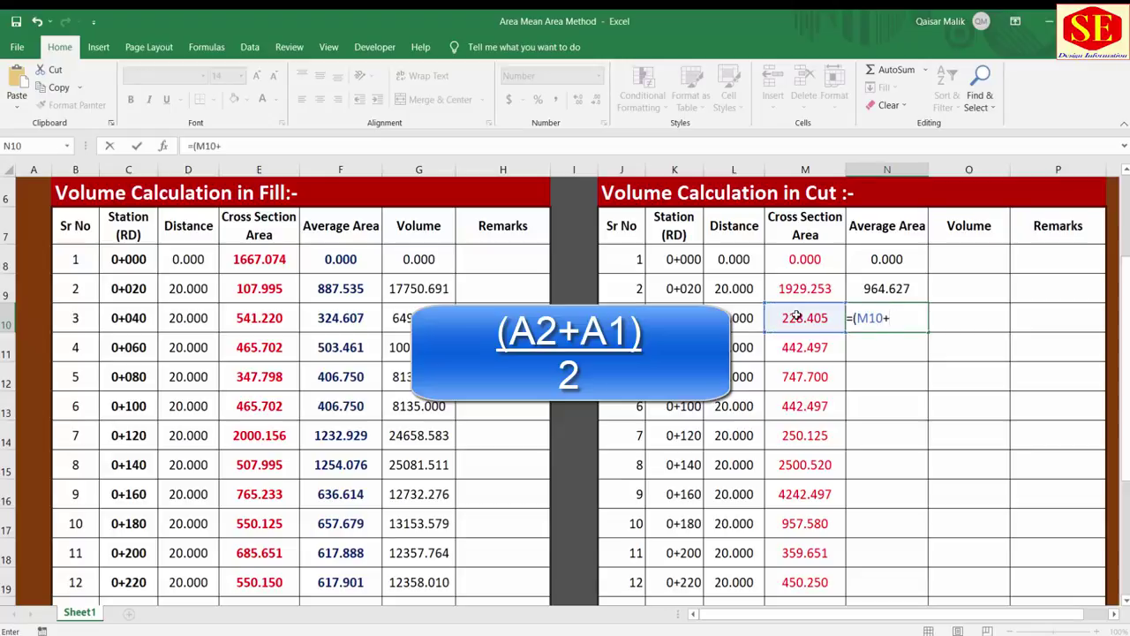
pyautogui.click(808, 287)
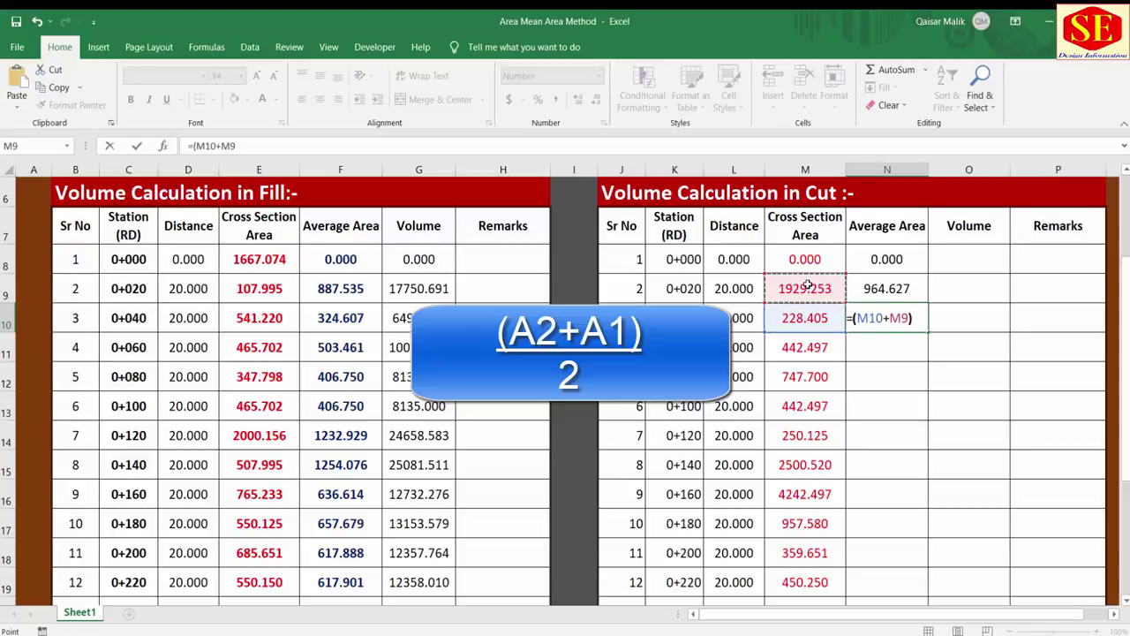
pyautogui.write(')/2')
pyautogui.press('Return')
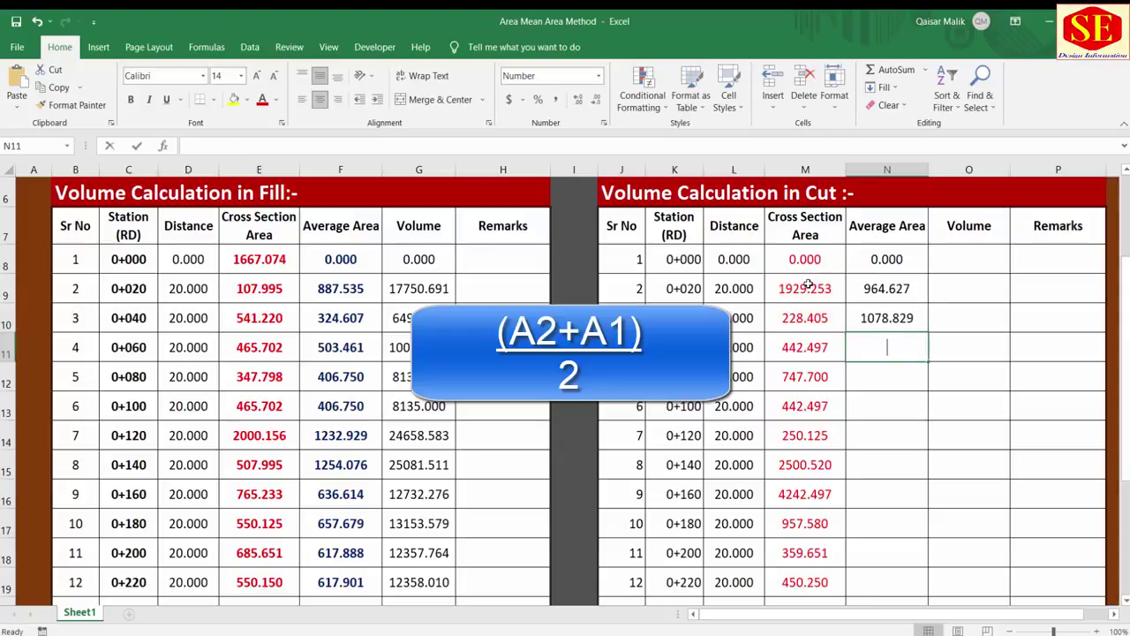
# Step: Enter =(M11+M10)/2 in N11 for 335.451 and verify N10's formula
pyautogui.write('=')
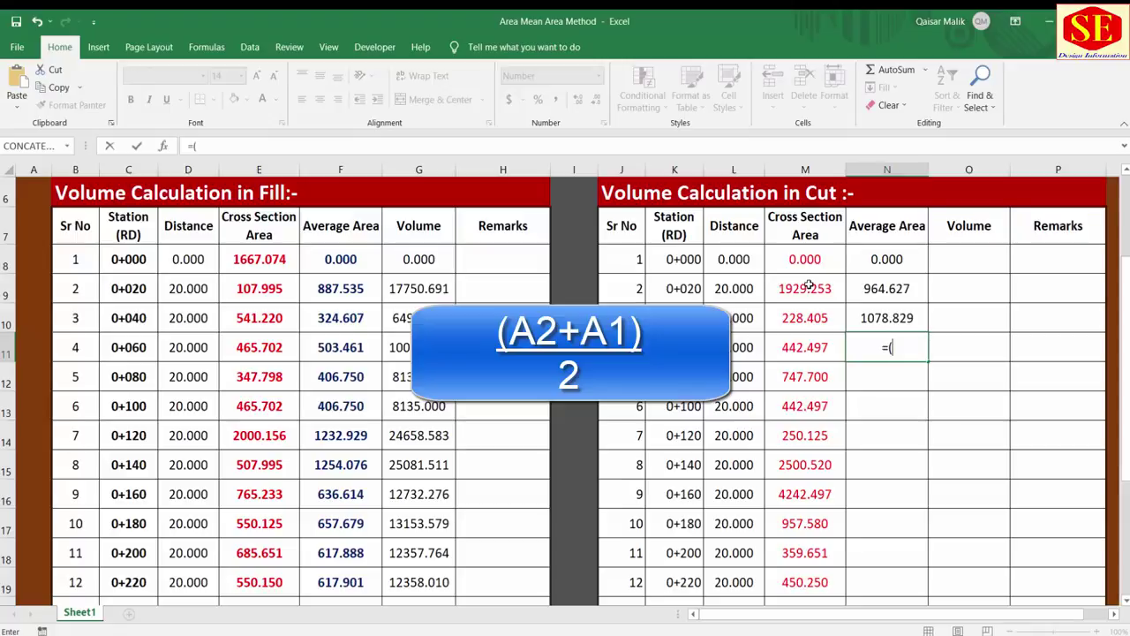
pyautogui.write('(')
pyautogui.click(797, 348)
pyautogui.write('+')
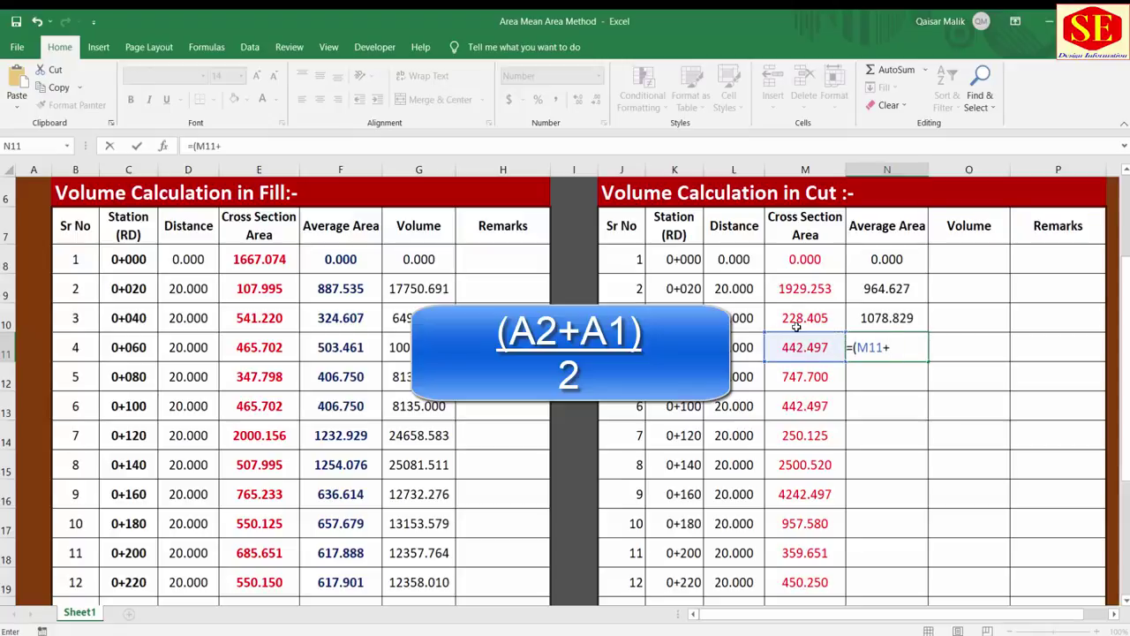
pyautogui.click(800, 320)
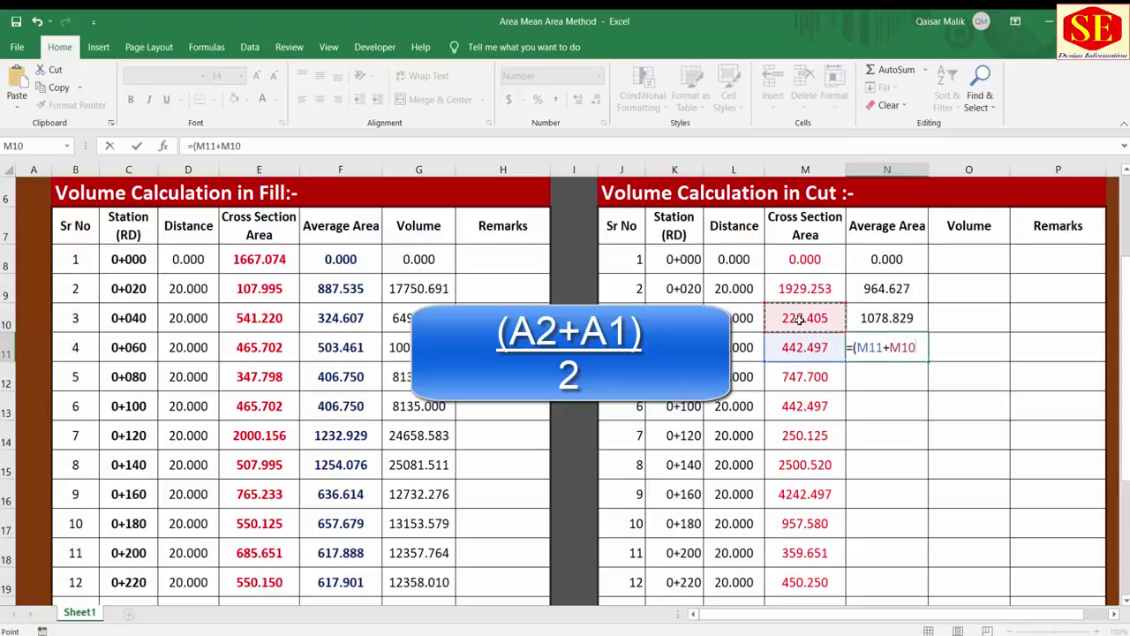
pyautogui.write(')')
pyautogui.write('/2')
pyautogui.press('Return')
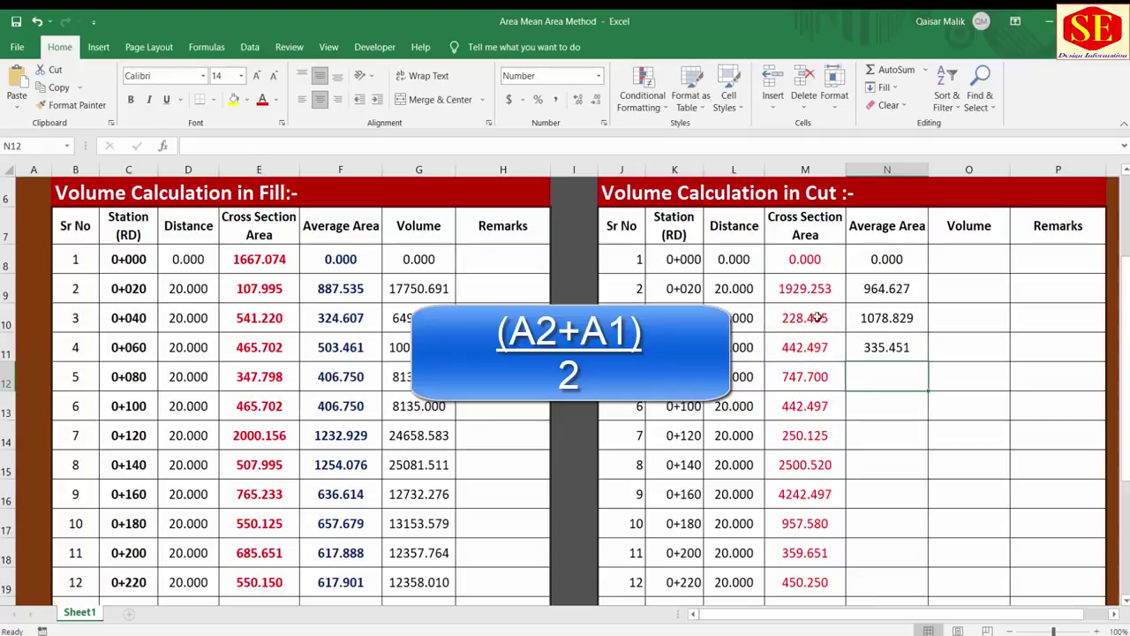
pyautogui.doubleClick(875, 318)
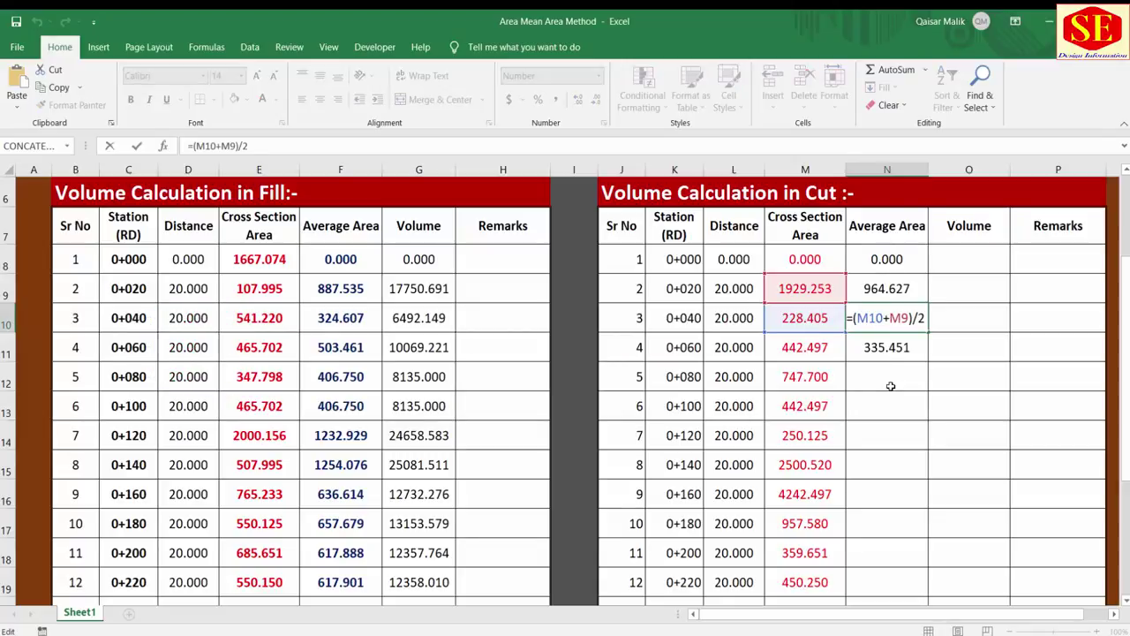
pyautogui.press('Return')
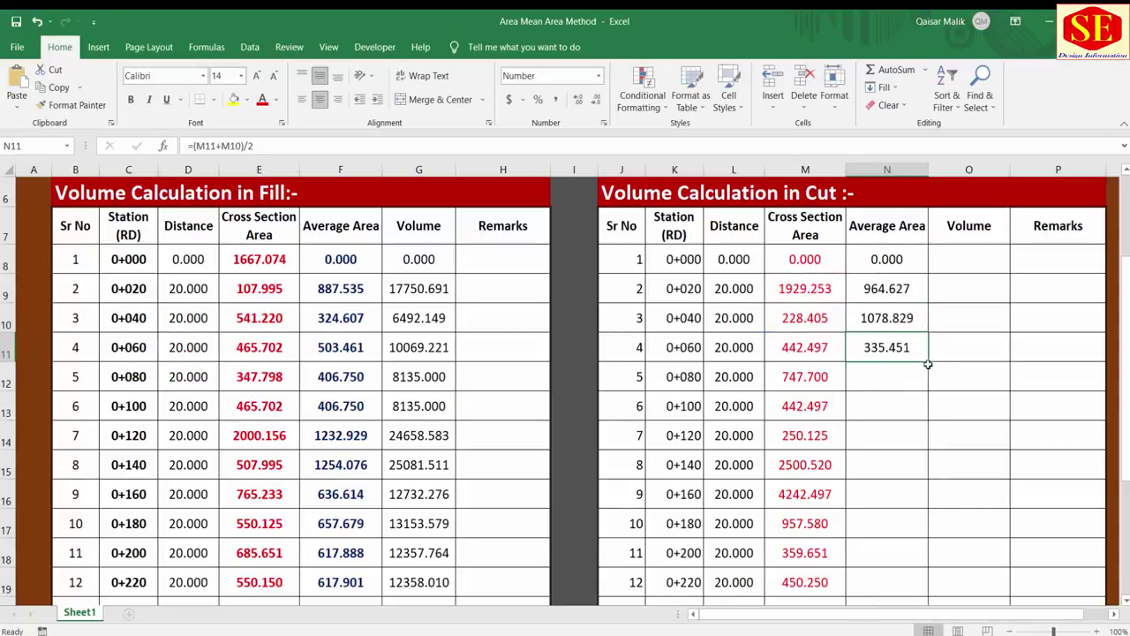
# Step: Copy the N11 averaging formula down to N24 and verify the copy in N13
pyautogui.moveTo(928, 364); pyautogui.dragTo(915, 632)
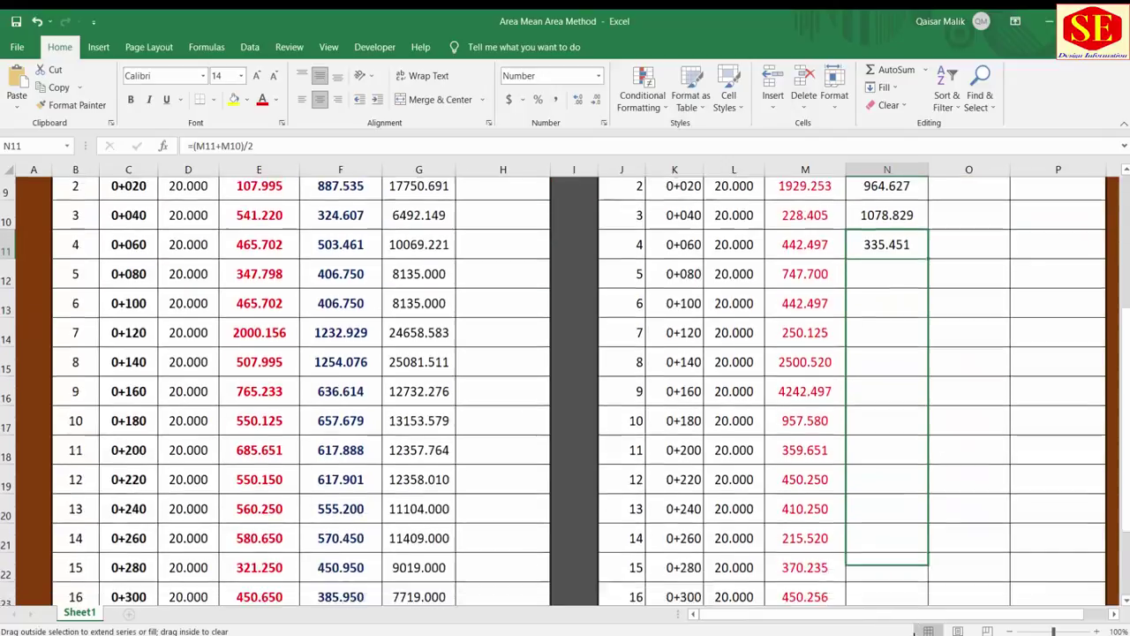
pyautogui.moveTo(915, 632); pyautogui.dragTo(920, 522)
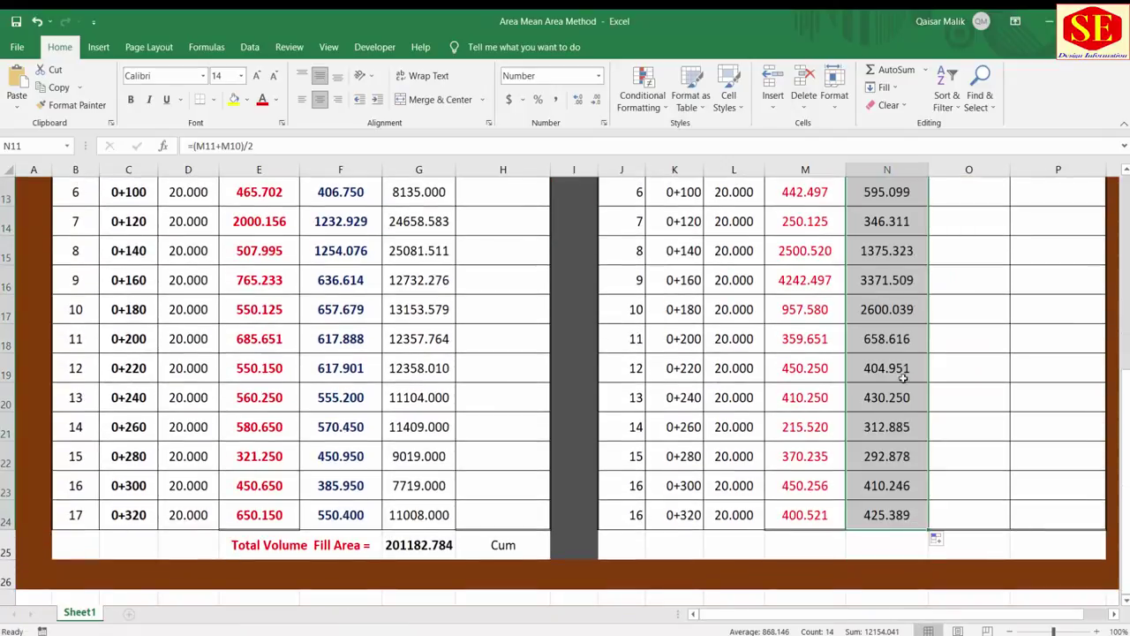
pyautogui.scroll(2, 902, 377)
pyautogui.click(893, 288)
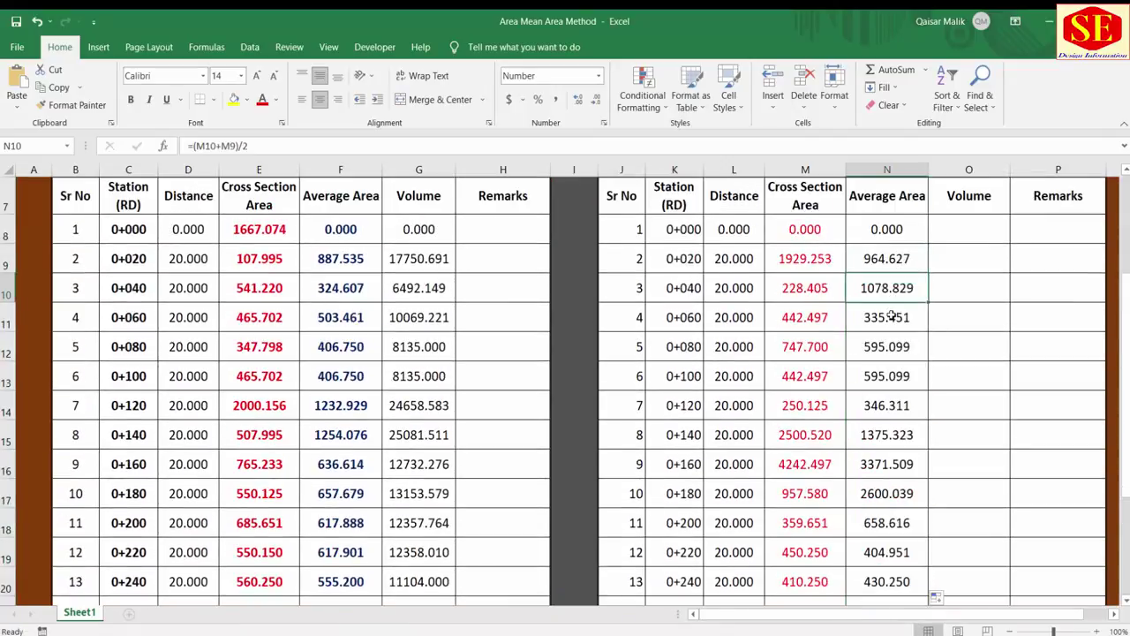
pyautogui.doubleClick(886, 378)
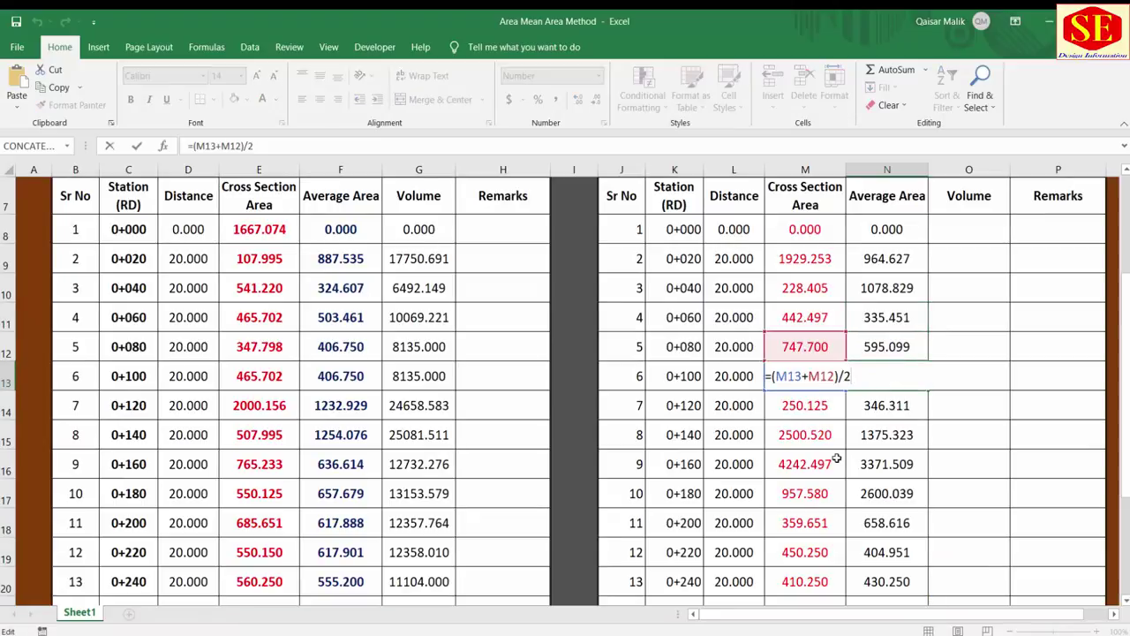
pyautogui.press('Return')
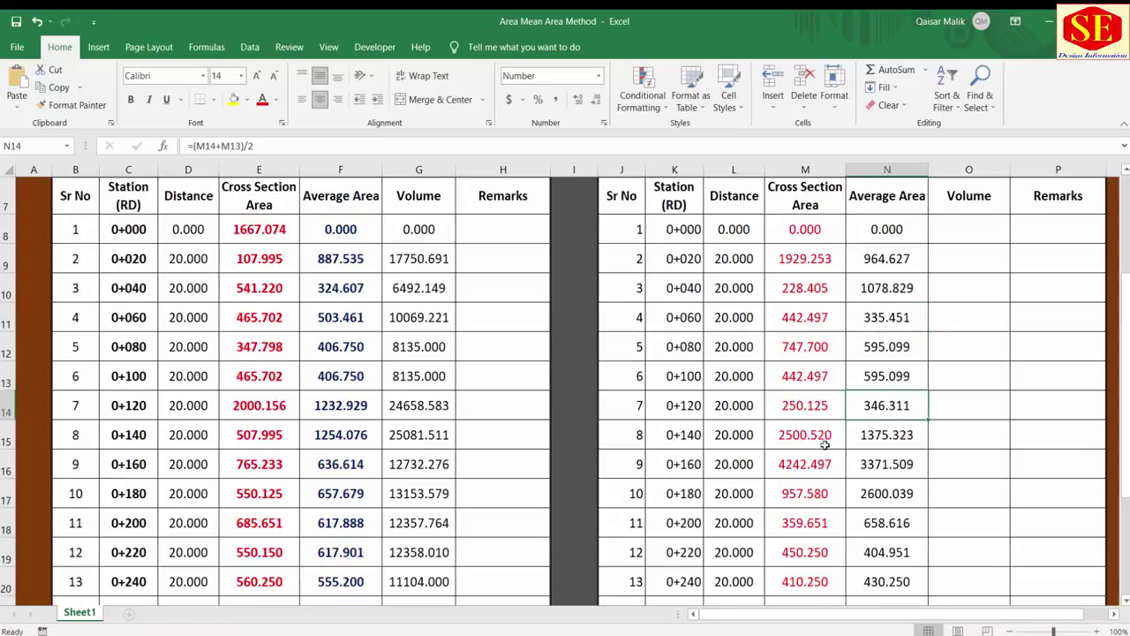
pyautogui.click(887, 464)
pyautogui.scroll(1, 919, 388)
pyautogui.click(969, 309)
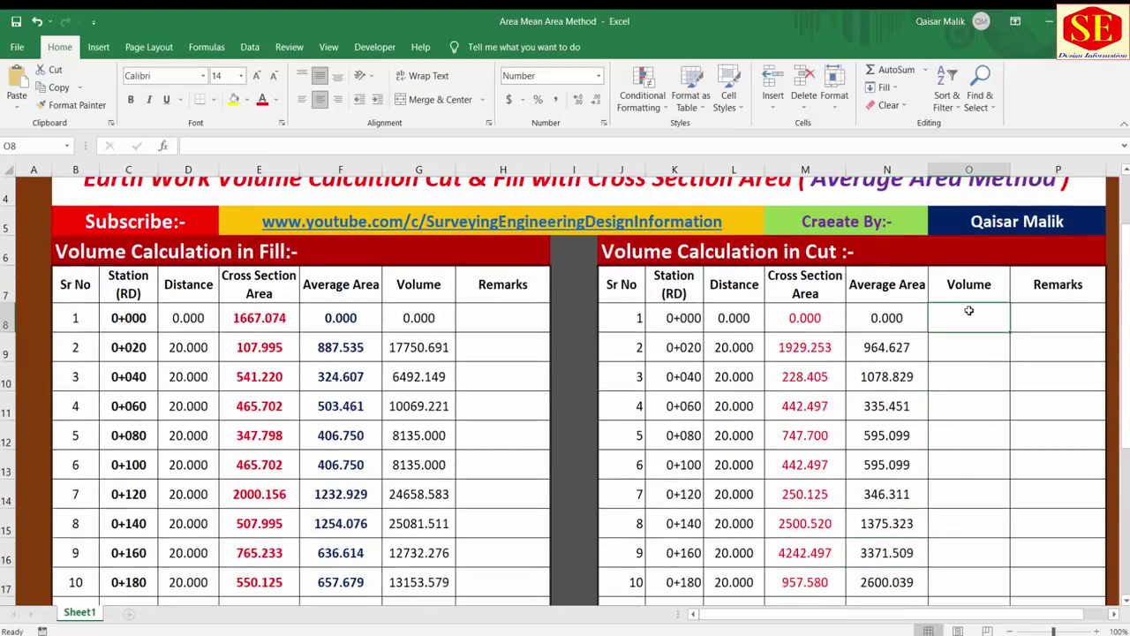
pyautogui.click(890, 319)
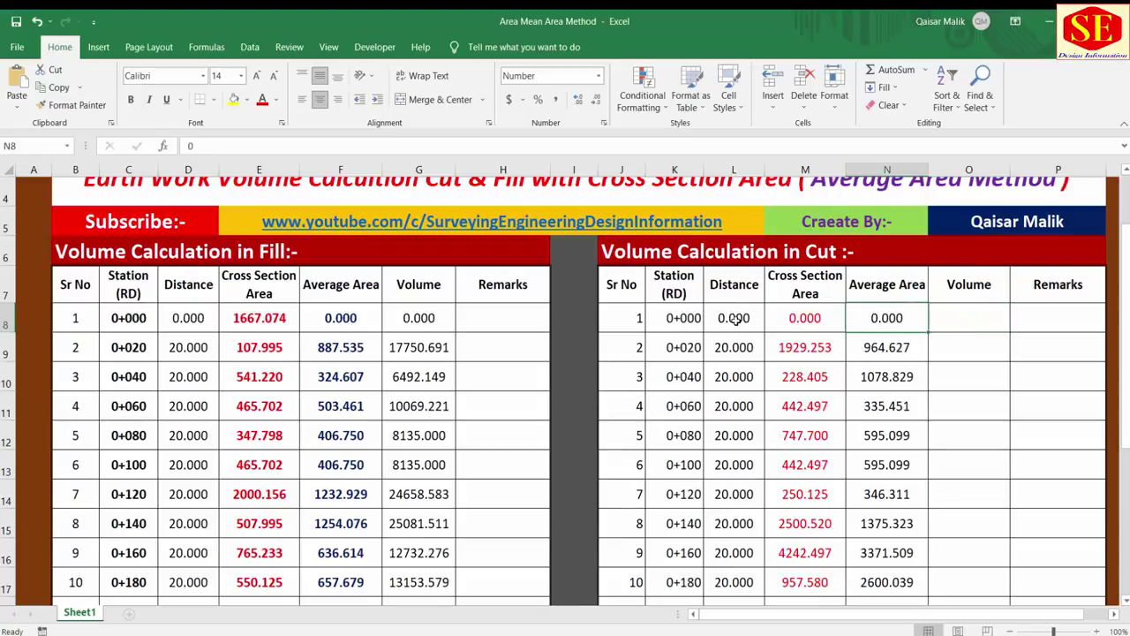
# Step: Enter 0.000 in O8 and =N9*L9 in O9, giving 19292.531
pyautogui.click(966, 316)
pyautogui.write('0.000')
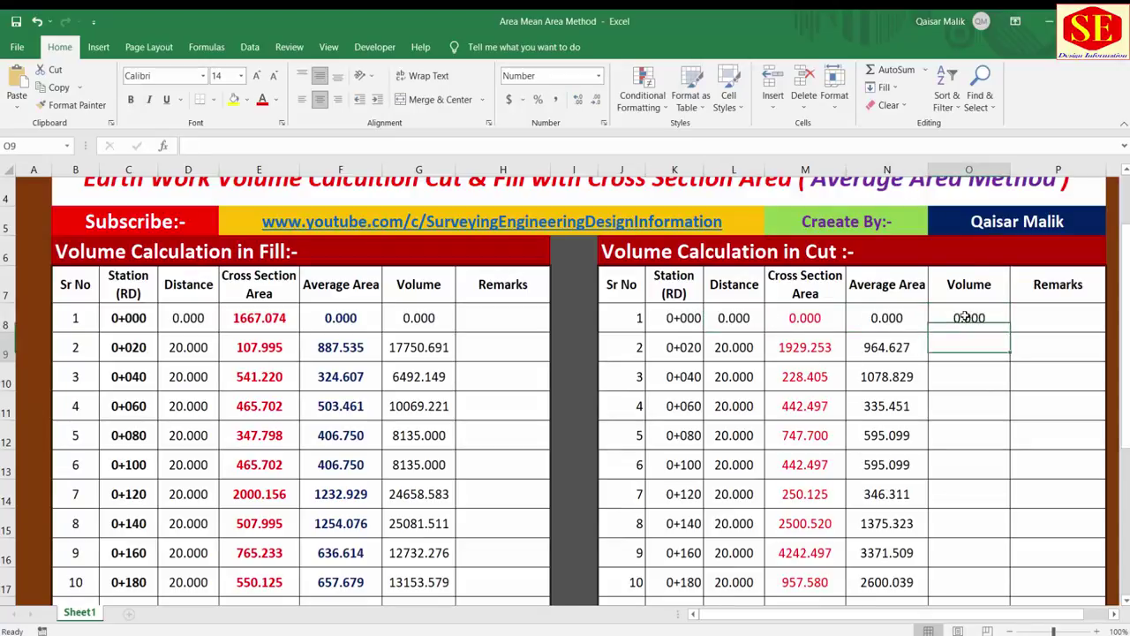
pyautogui.press('Return')
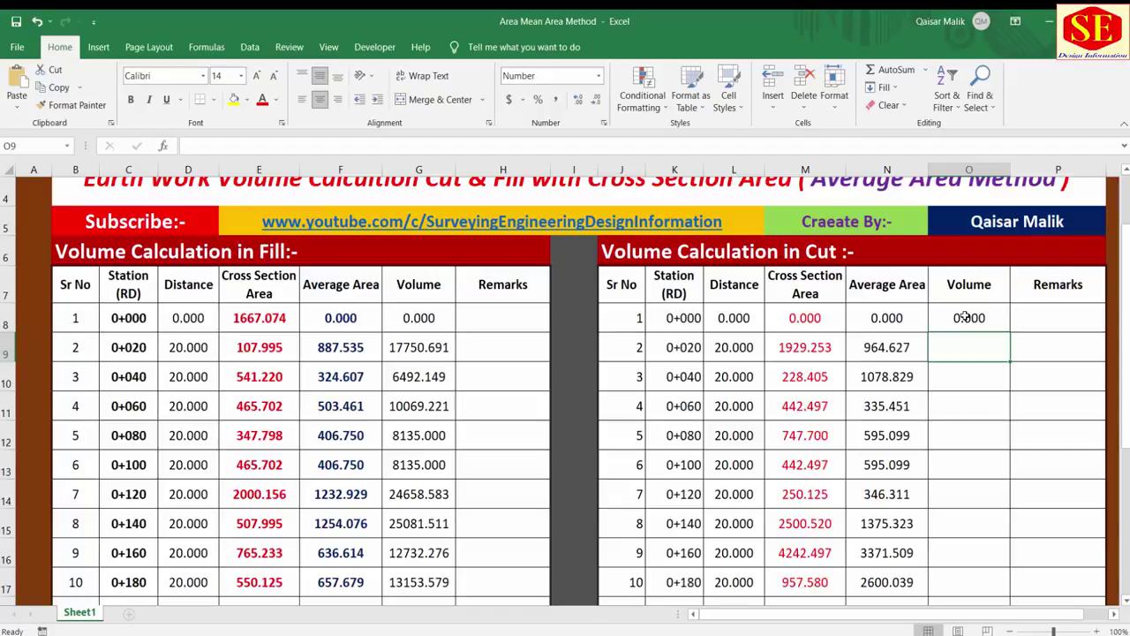
pyautogui.write('=')
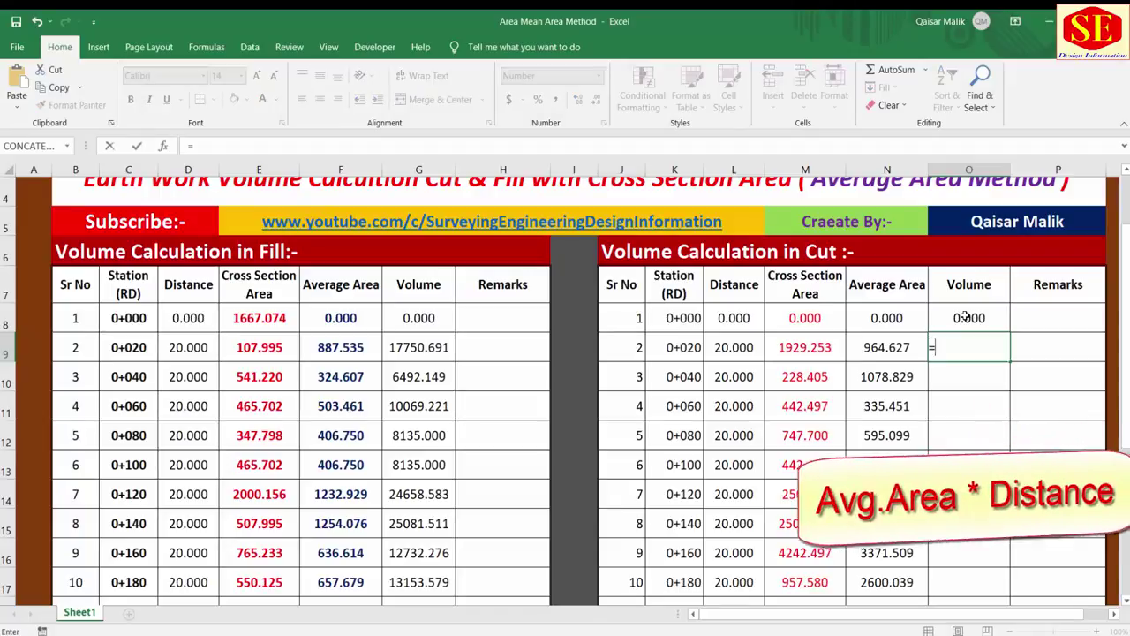
pyautogui.click(894, 345)
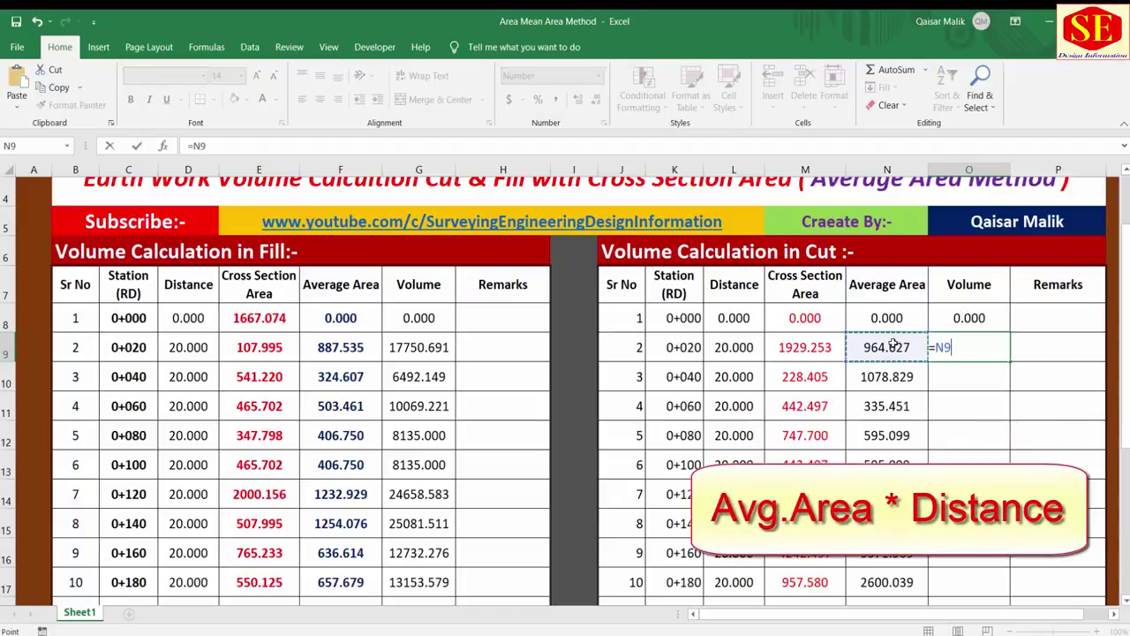
pyautogui.write('*')
pyautogui.click(747, 349)
pyautogui.press('Return')
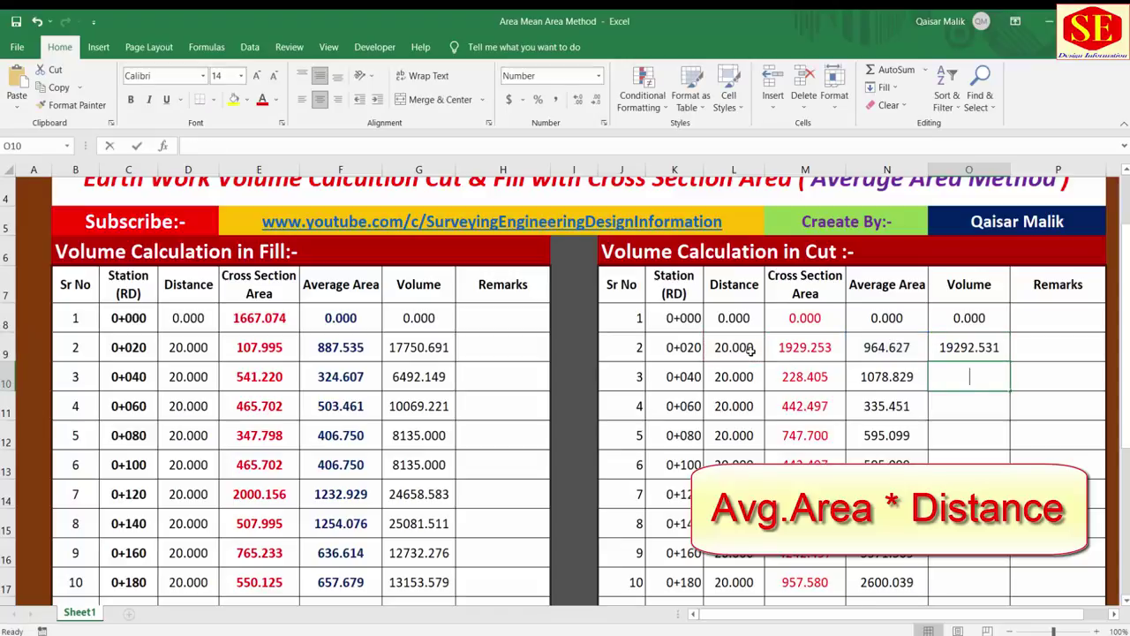
# Step: Enter =N10*L10 and =N11*L11 in O10:O11, giving 21576.581 and 6709.020
pyautogui.write('=')
pyautogui.click(901, 381)
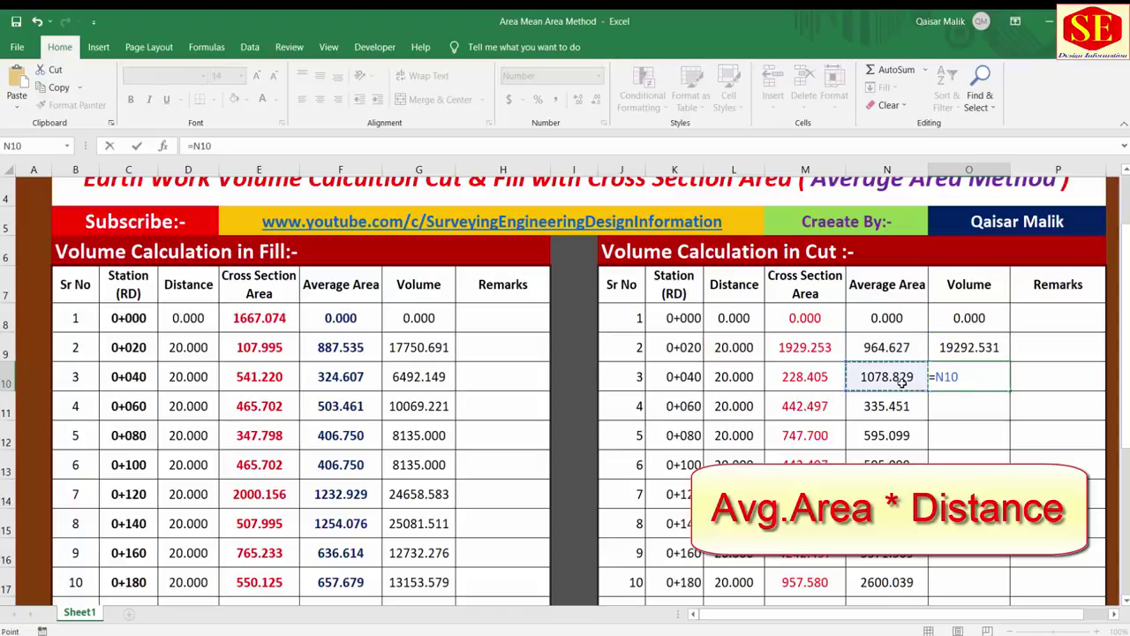
pyautogui.write('*')
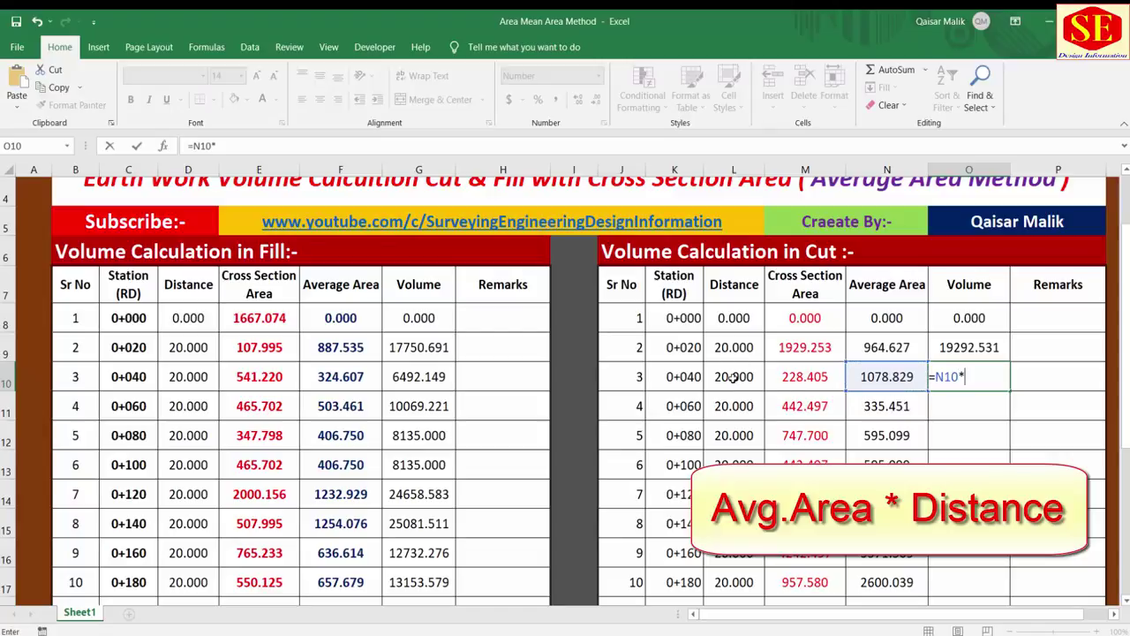
pyautogui.click(733, 377)
pyautogui.press('Return')
pyautogui.write('=')
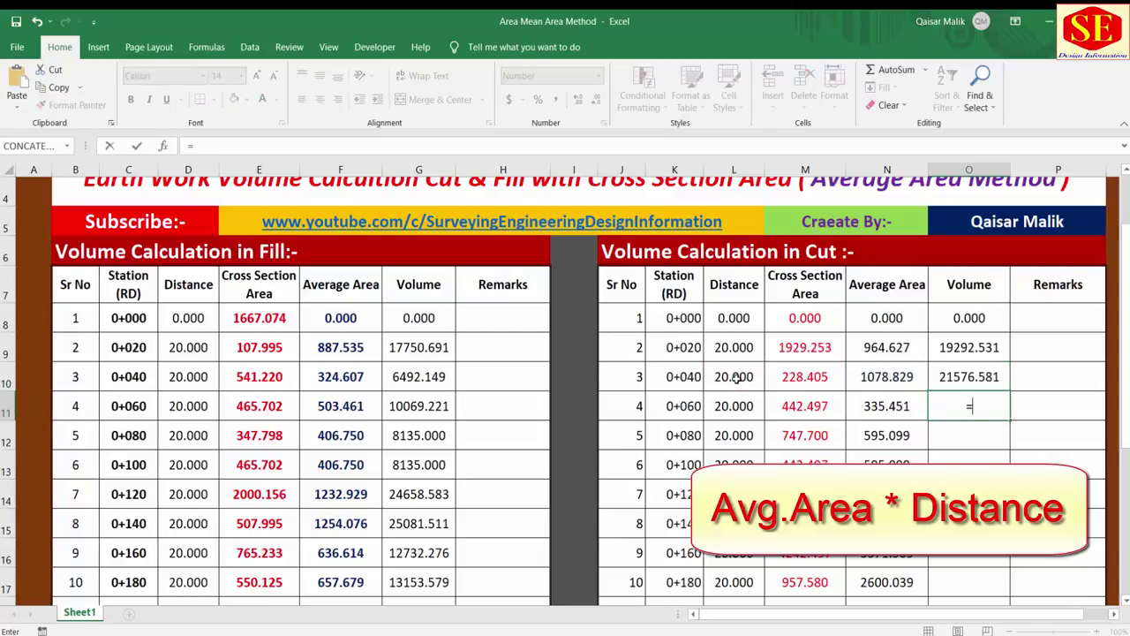
pyautogui.click(909, 407)
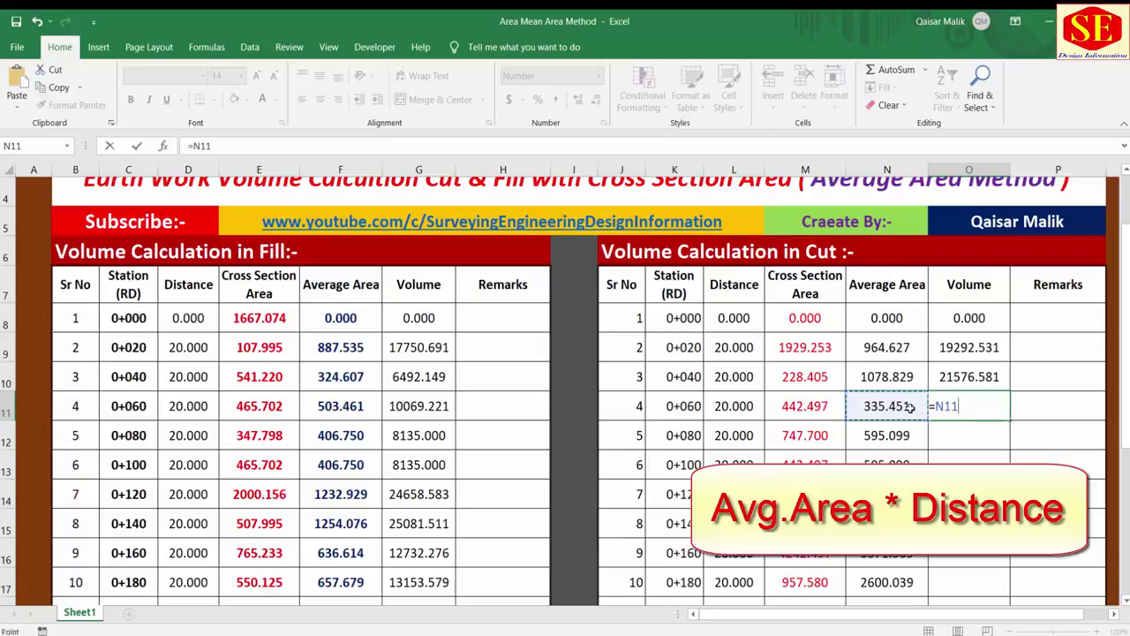
pyautogui.write('*')
pyautogui.click(732, 405)
pyautogui.press('Return')
pyautogui.scroll(-1, 988, 390)
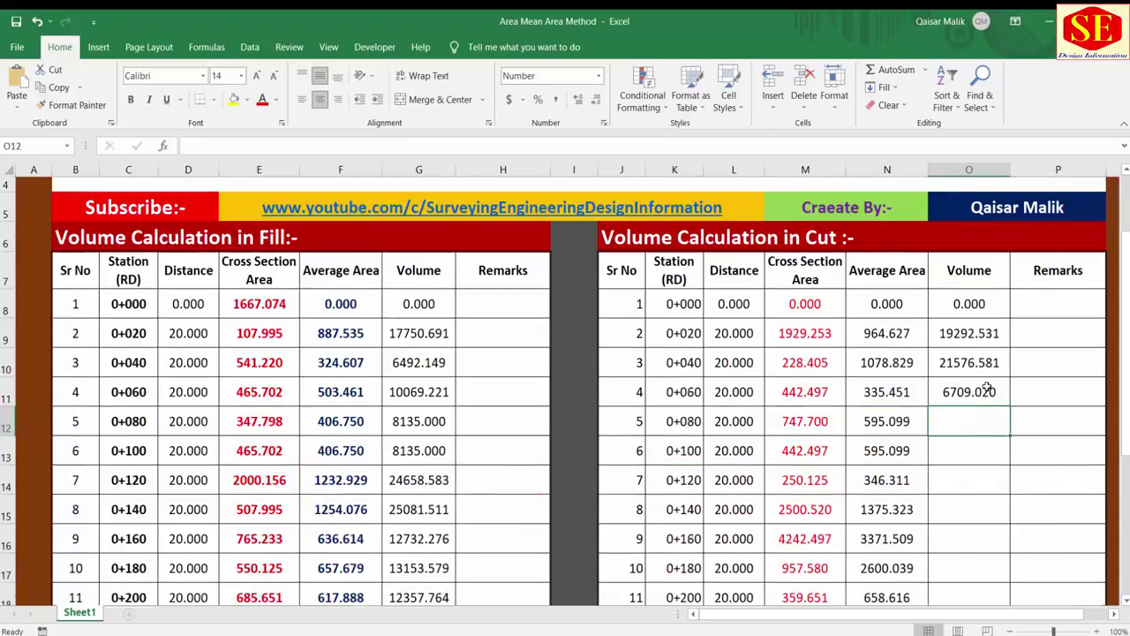
pyautogui.scroll(-1, 987, 389)
pyautogui.click(977, 327)
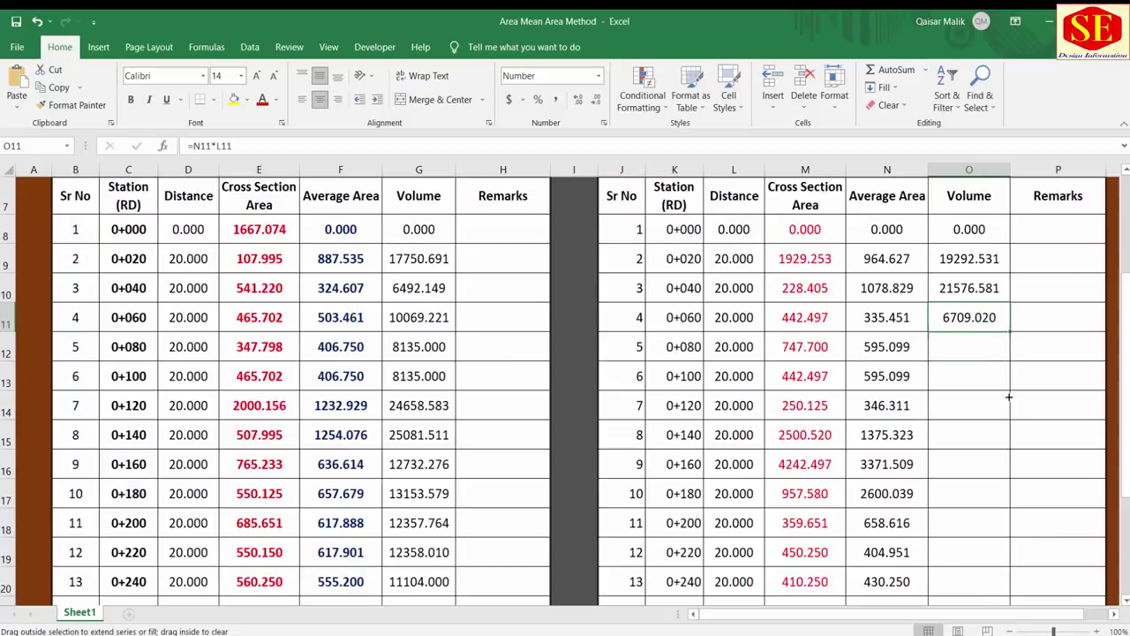
# Step: Copy the volume formula down to O24, check O15, then select O8:O25
pyautogui.moveTo(1008, 398)
pyautogui.mouseDown()
pyautogui.moveTo(1011, 562)
pyautogui.moveTo(1014, 517)
pyautogui.mouseUp()
pyautogui.scroll(1, 1014, 461)
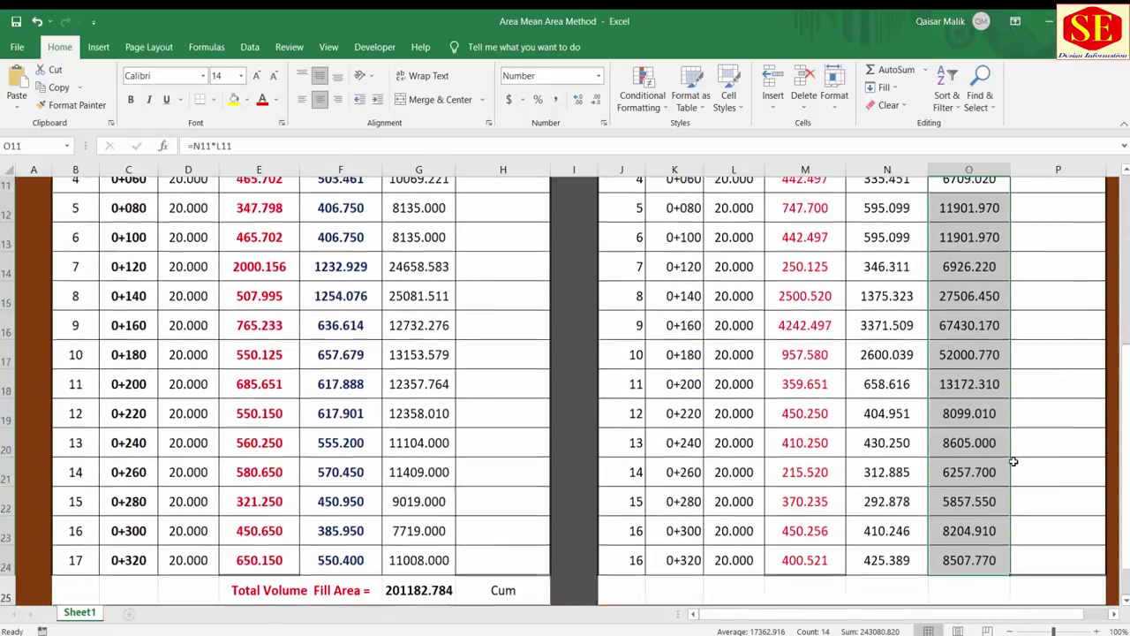
pyautogui.scroll(1, 1013, 461)
pyautogui.doubleClick(968, 339)
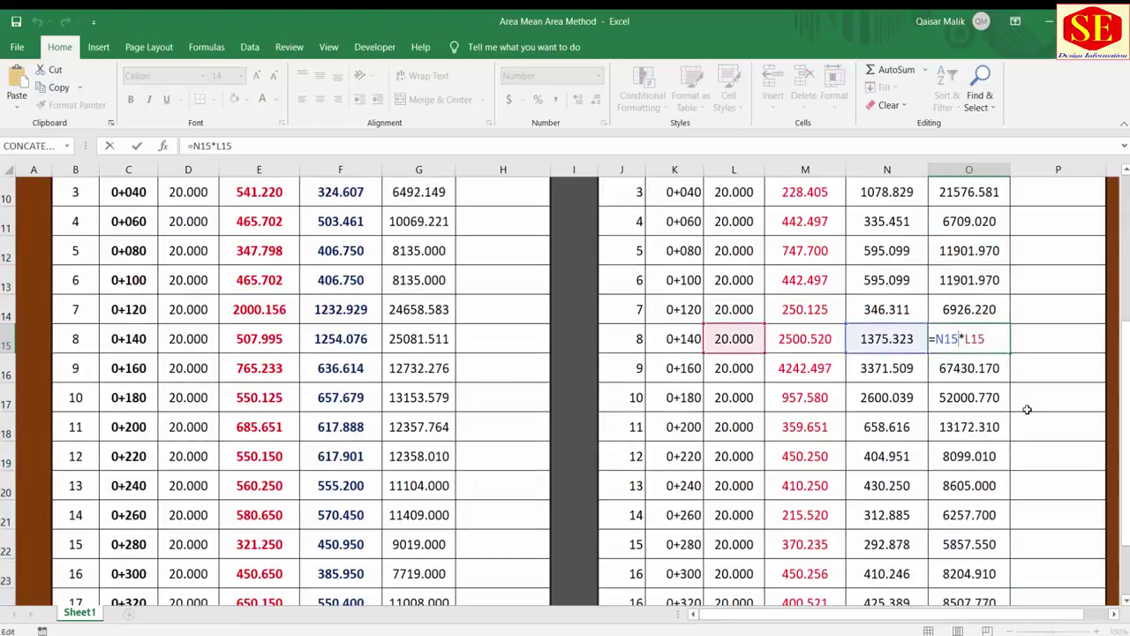
pyautogui.press('Return')
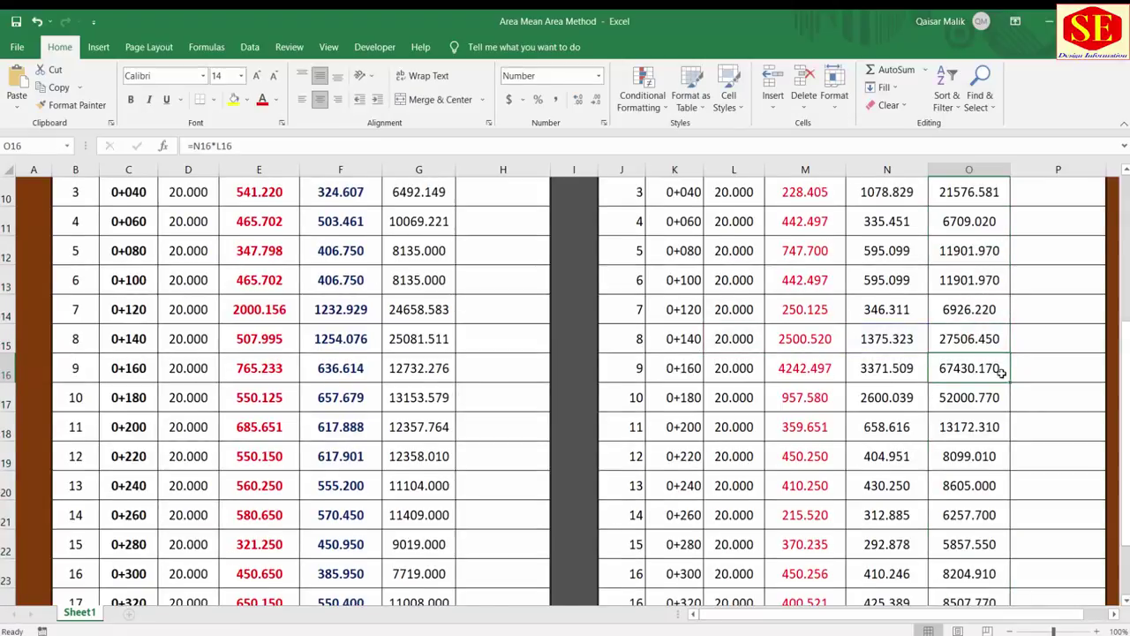
pyautogui.scroll(-1, 996, 373)
pyautogui.scroll(3, 963, 500)
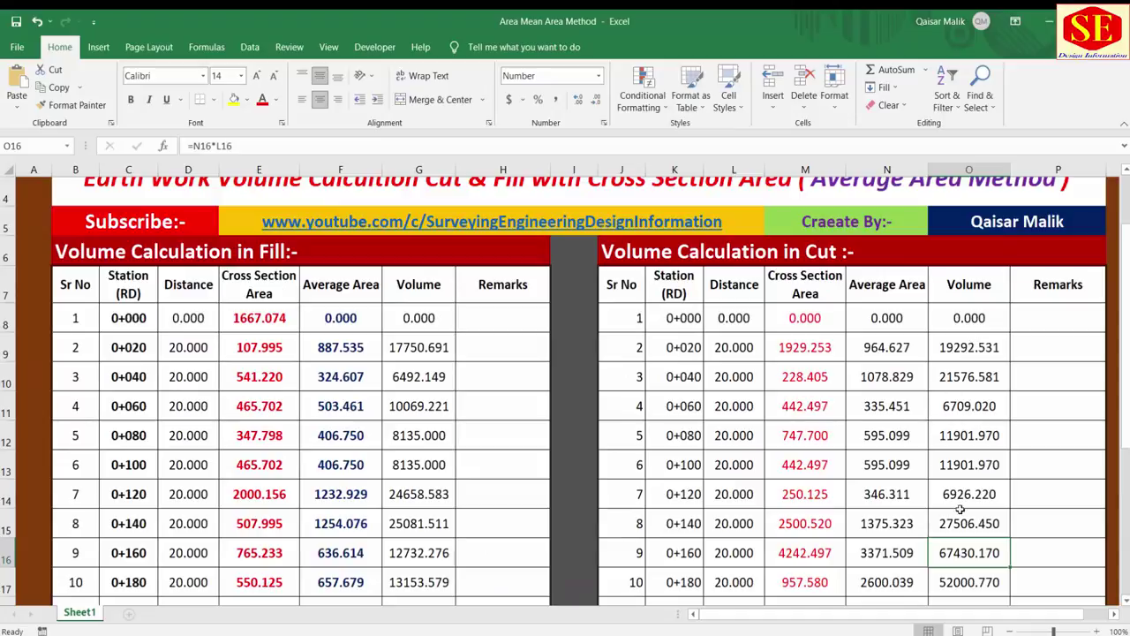
pyautogui.click(658, 257)
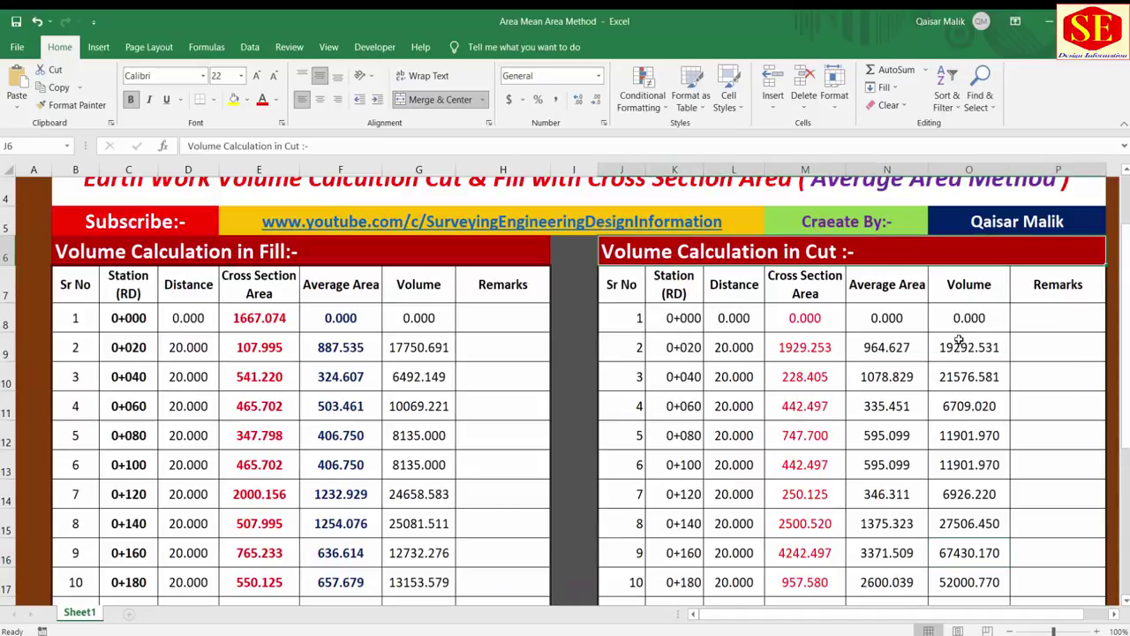
pyautogui.moveTo(972, 320)
pyautogui.mouseDown()
pyautogui.moveTo(955, 577)
pyautogui.moveTo(969, 536)
pyautogui.mouseUp()
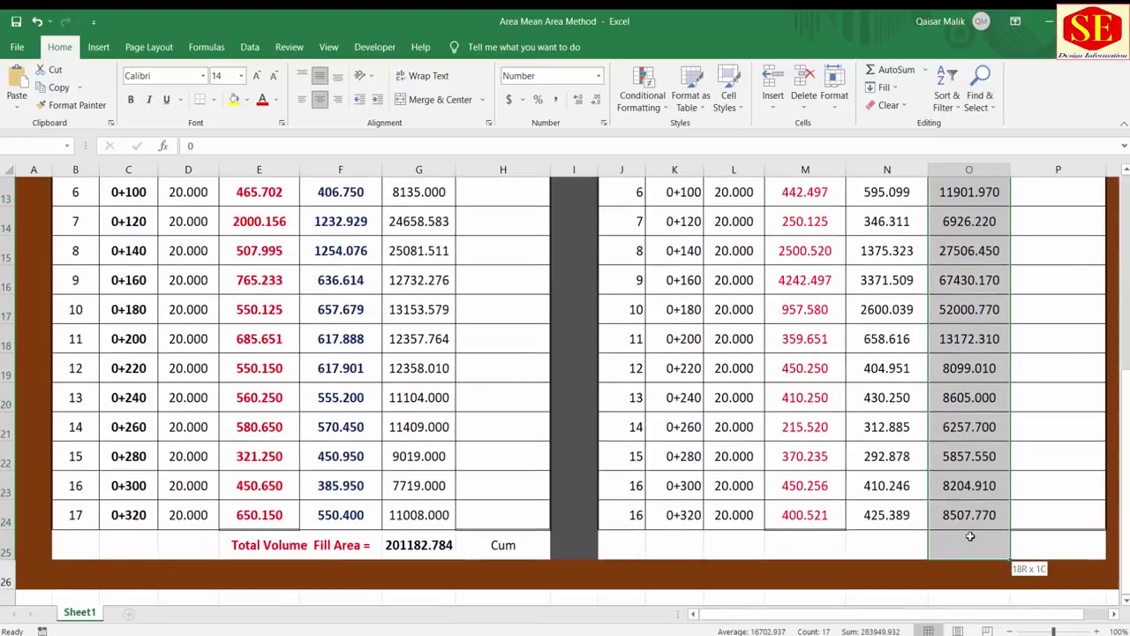
# Step: AutoSum O8:O24 into O25 for 283949.932, make it bold and larger, and widen column O
pyautogui.click(873, 73)
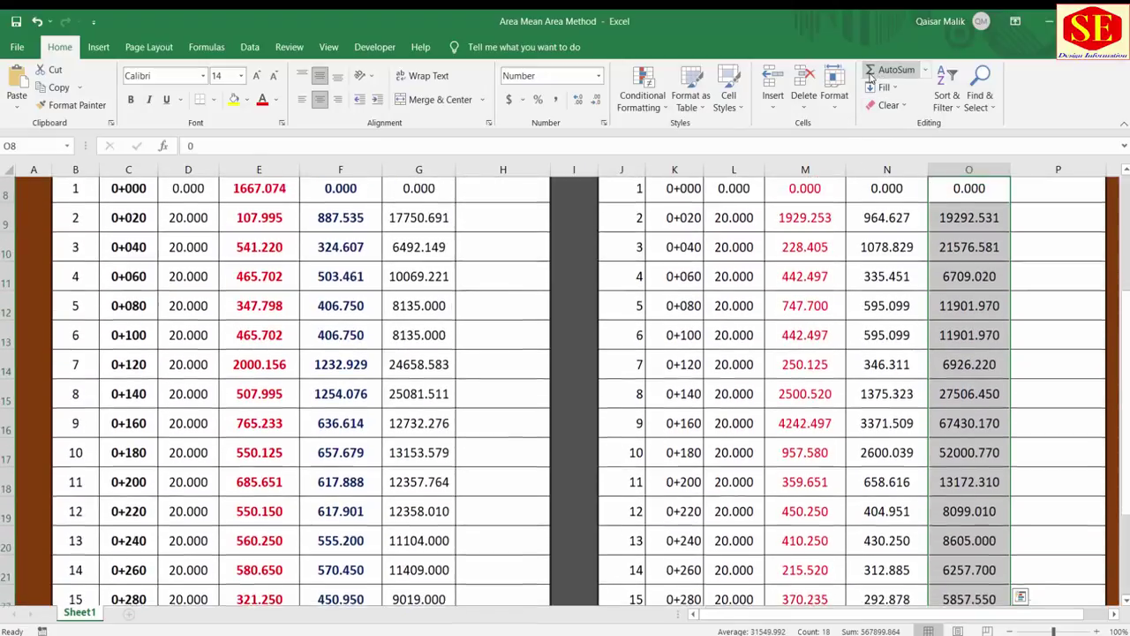
pyautogui.scroll(-4, 1015, 353)
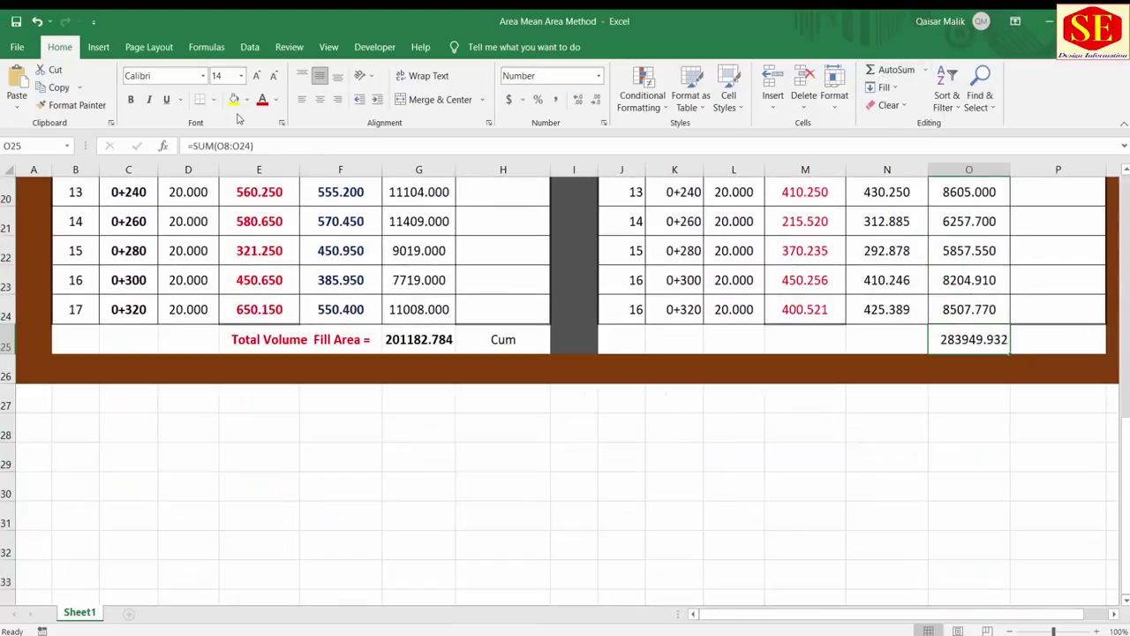
pyautogui.click(131, 99)
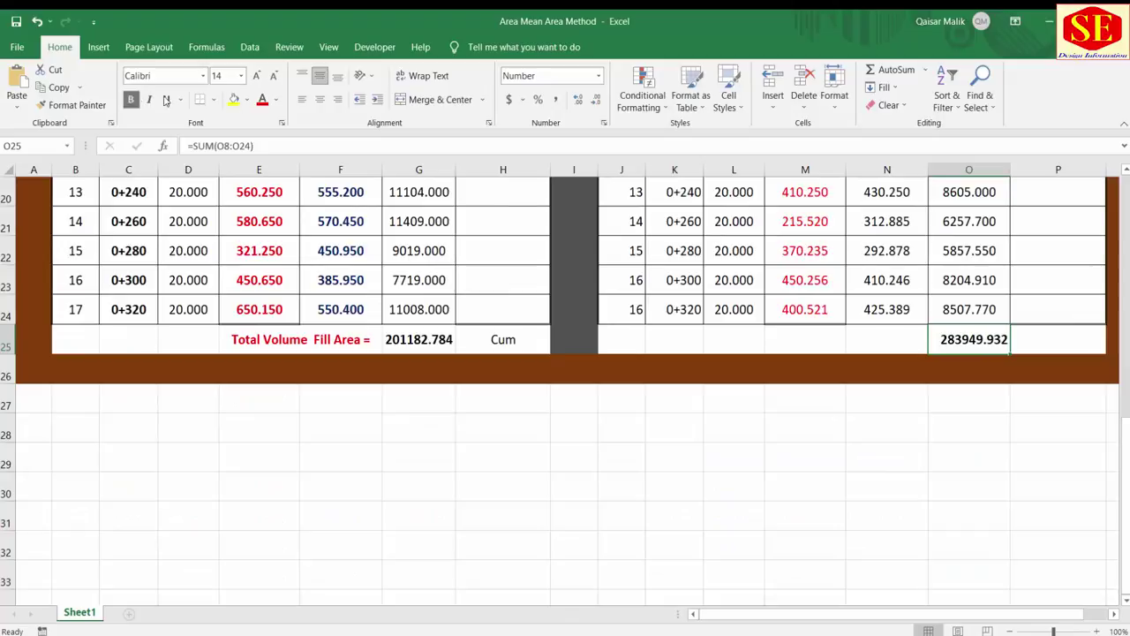
pyautogui.click(257, 76)
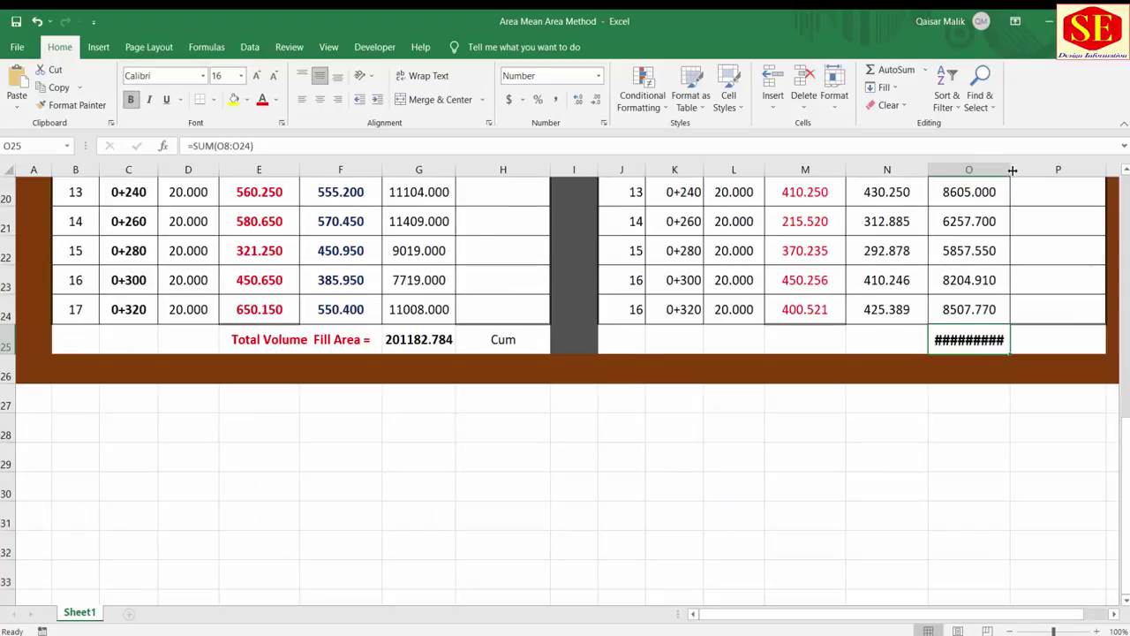
pyautogui.moveTo(1012, 169); pyautogui.dragTo(1020, 169)
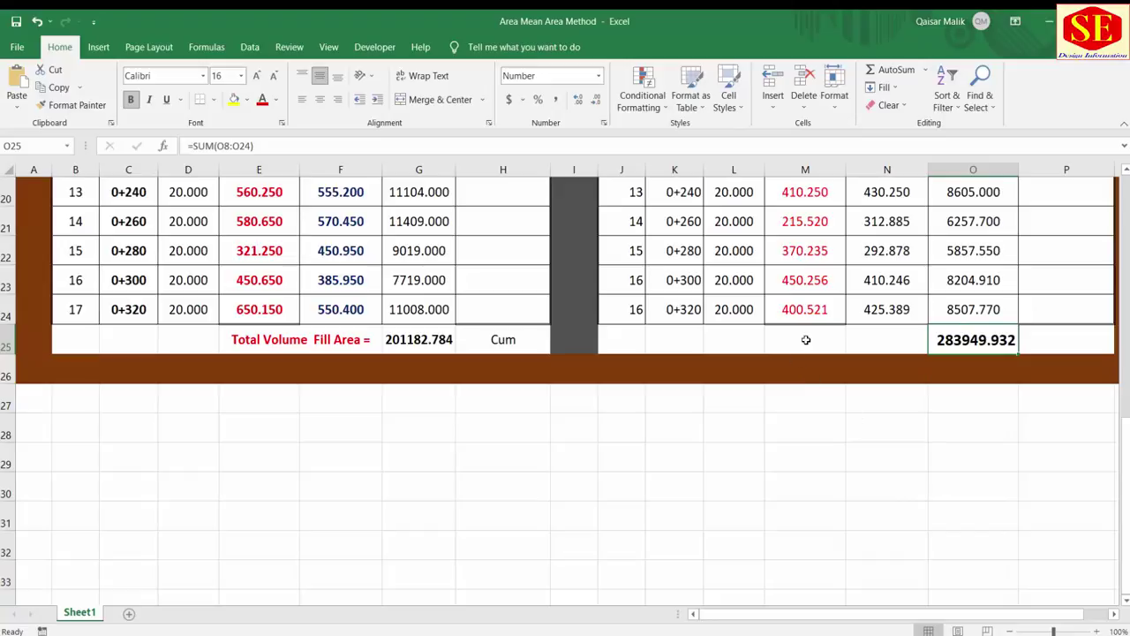
pyautogui.moveTo(806, 339); pyautogui.dragTo(861, 340)
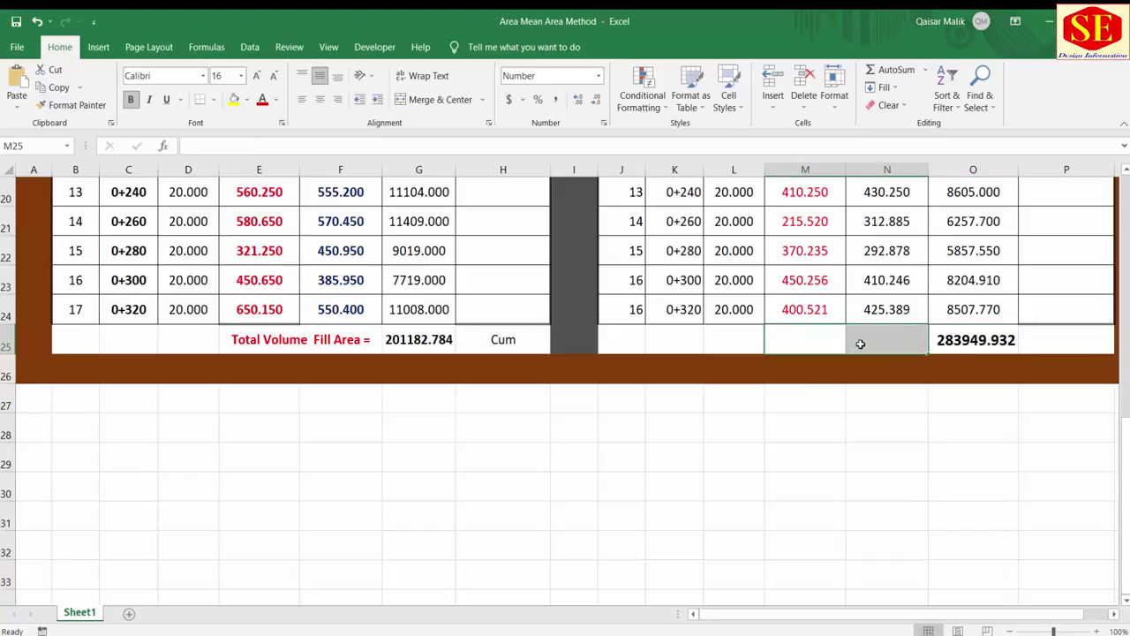
# Step: Merge M25:N25 and enter the label 'Total Volume Cut Area='
pyautogui.click(402, 99)
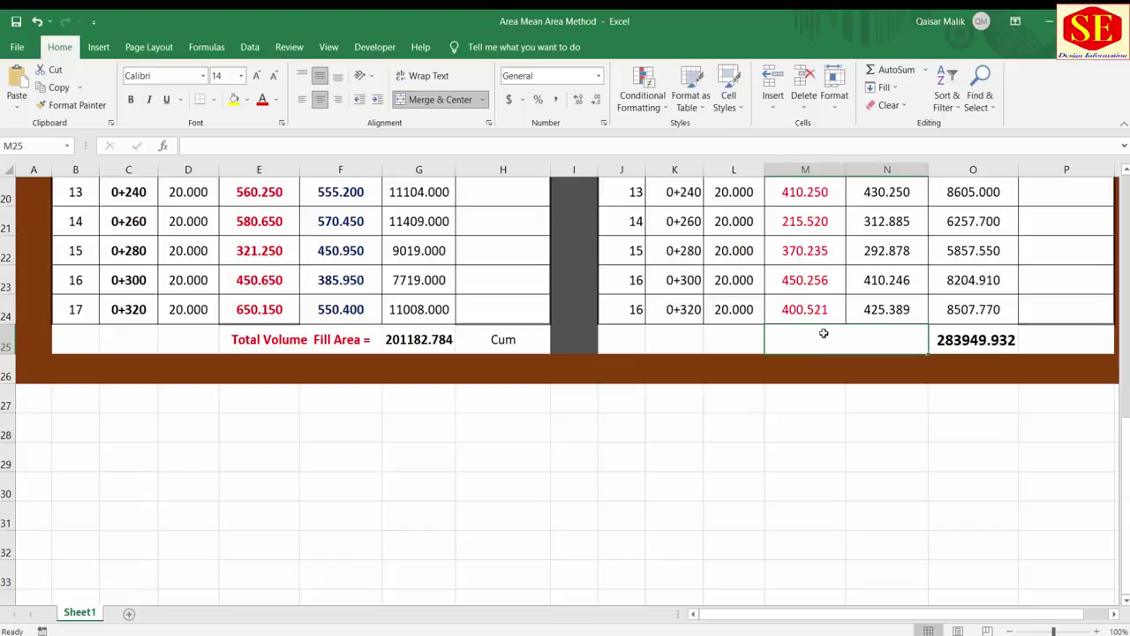
pyautogui.write('Total ')
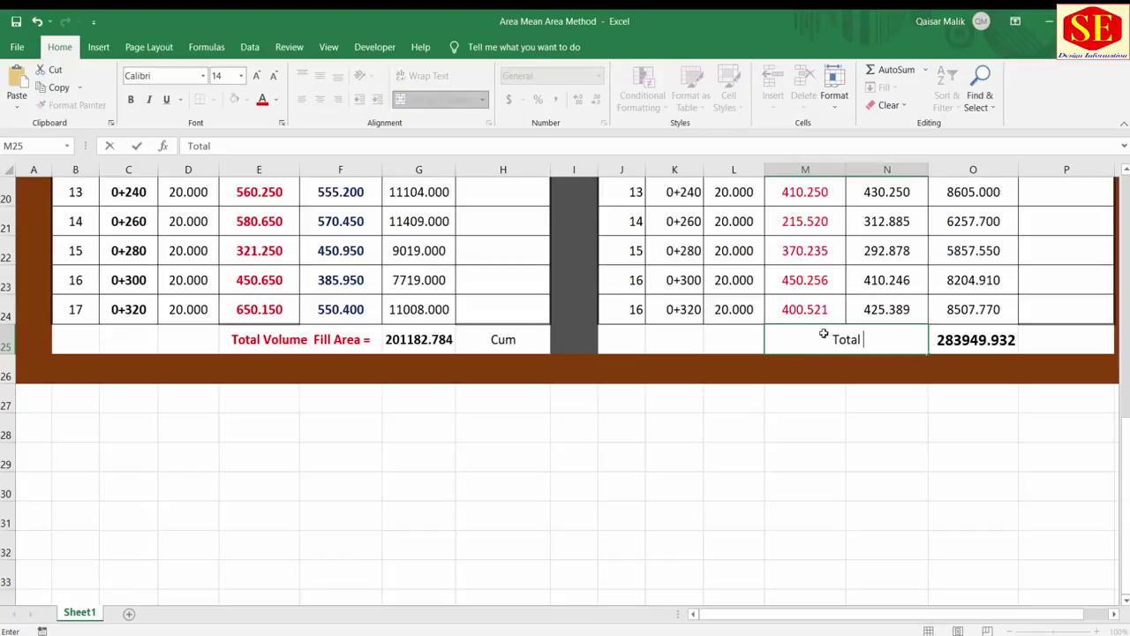
pyautogui.write('Volu')
pyautogui.write('me Cu')
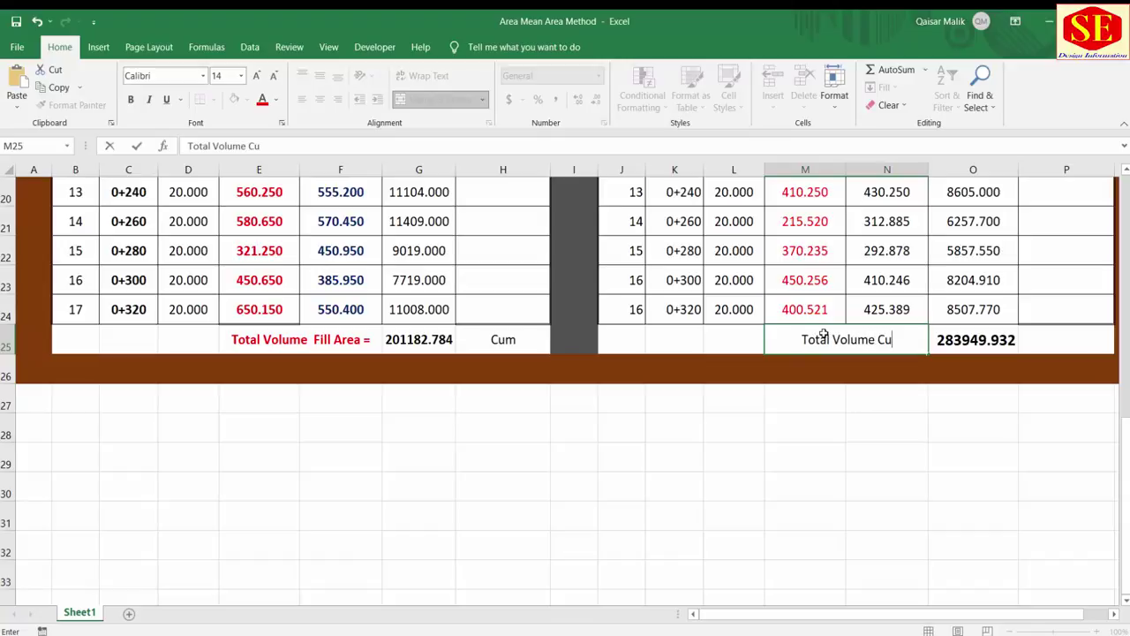
pyautogui.write('t A')
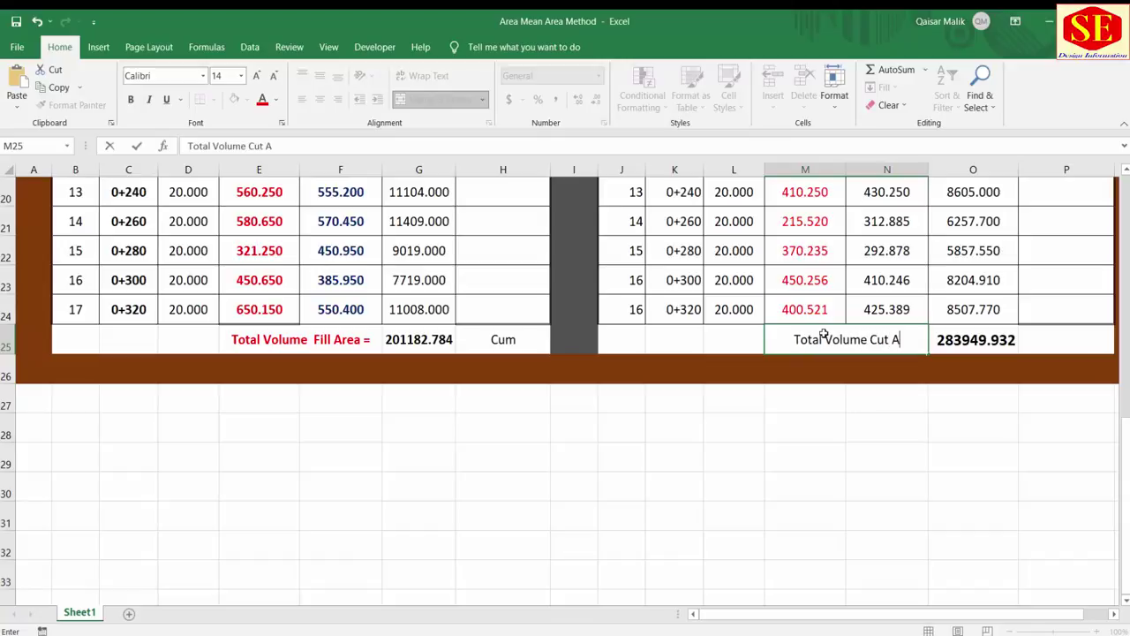
pyautogui.write('rea=')
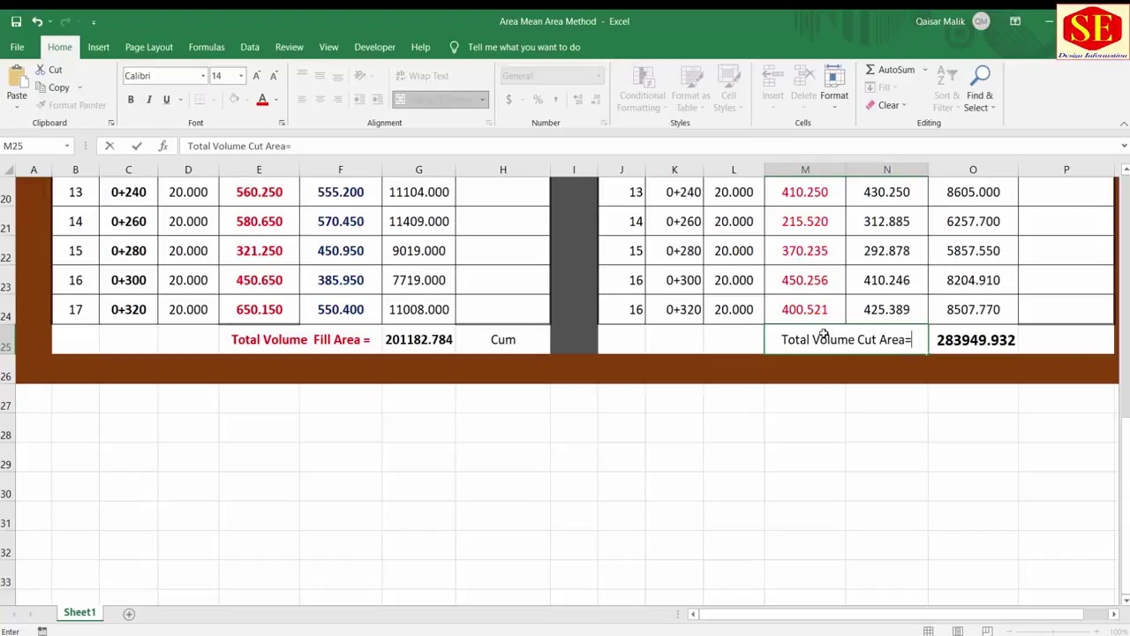
pyautogui.click(853, 463)
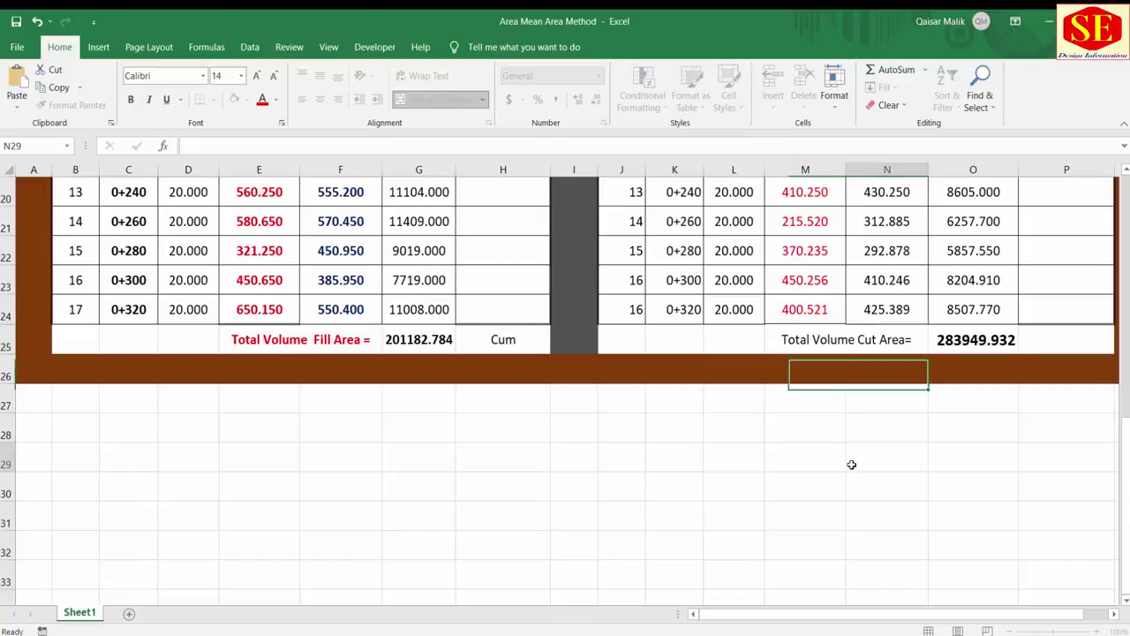
# Step: Make the 'Total Volume Cut Area=' label bold with a larger font size
pyautogui.click(898, 344)
pyautogui.click(131, 99)
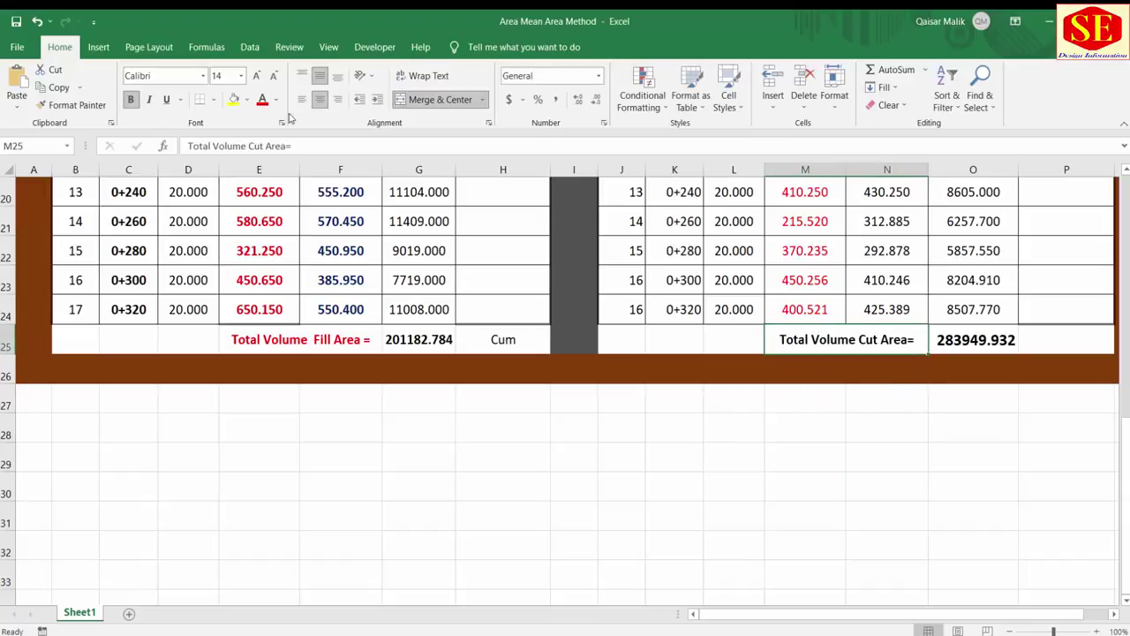
pyautogui.click(256, 75)
pyautogui.click(711, 388)
# Step: Check the totals and start entering the unit Cum beside the cut volume total
pyautogui.moveTo(927, 366); pyautogui.dragTo(932, 366)
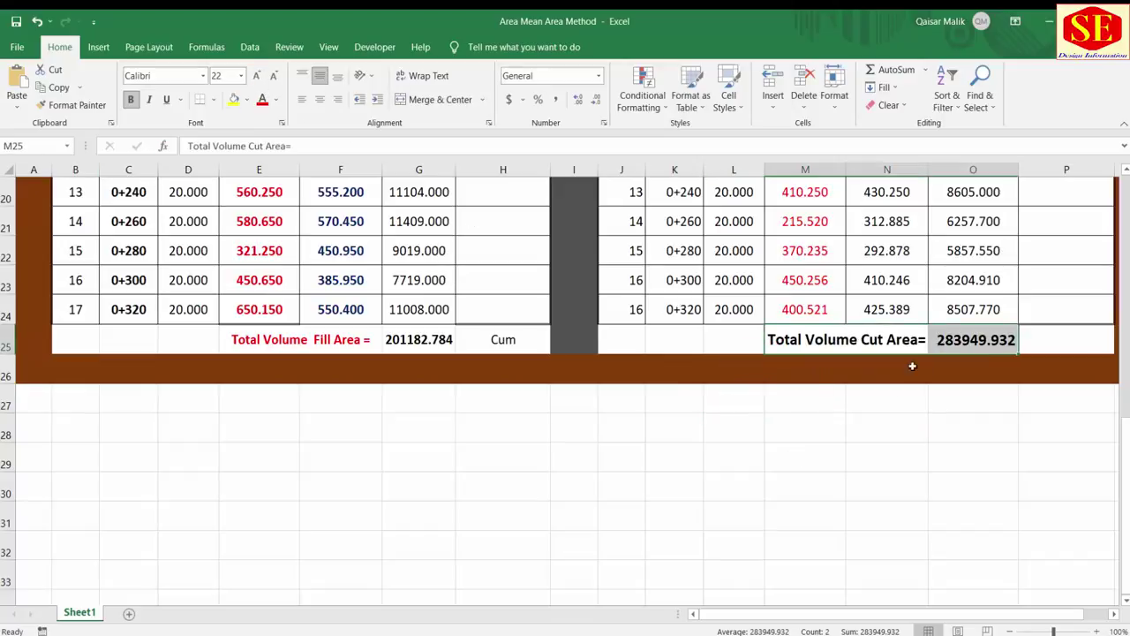
pyautogui.click(404, 340)
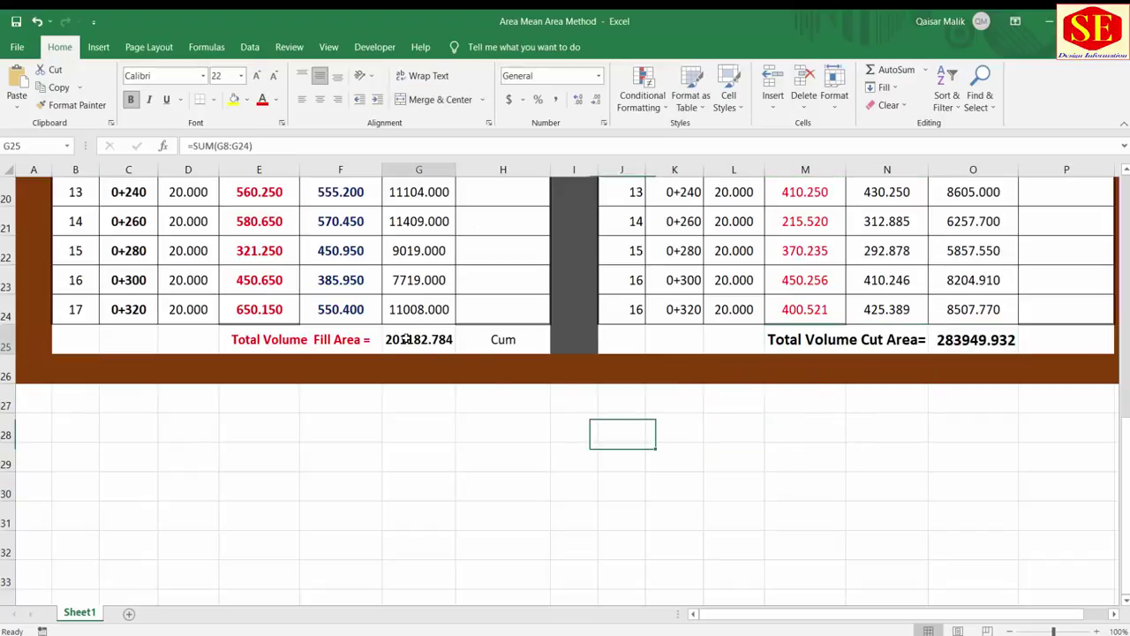
pyautogui.click(951, 349)
pyautogui.click(1047, 334)
pyautogui.write('Cum')
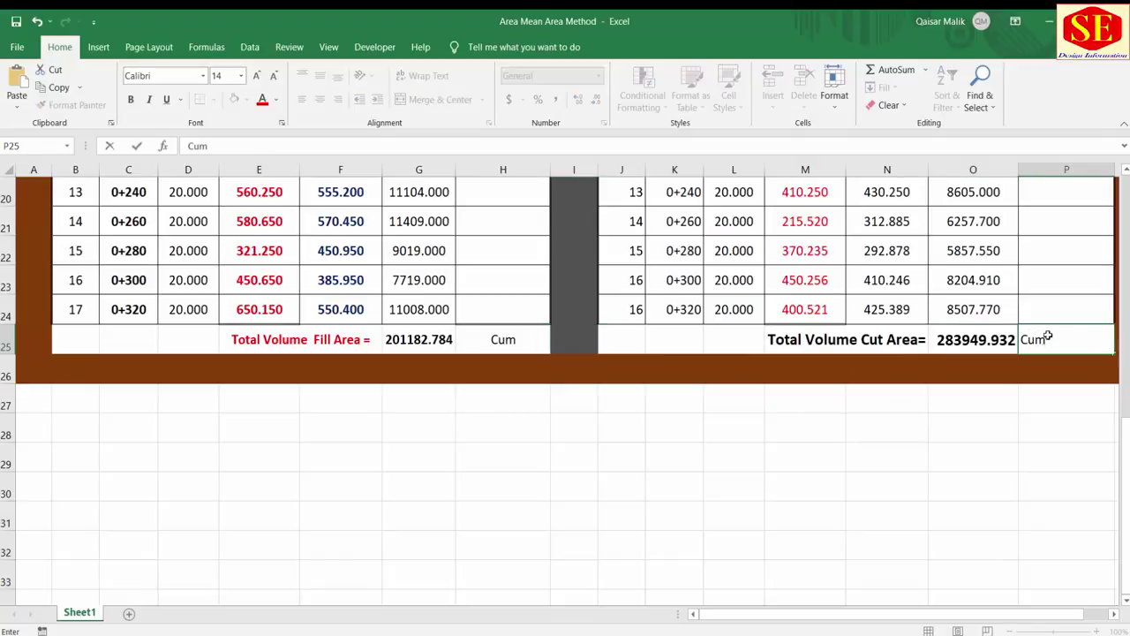
pyautogui.click(945, 484)
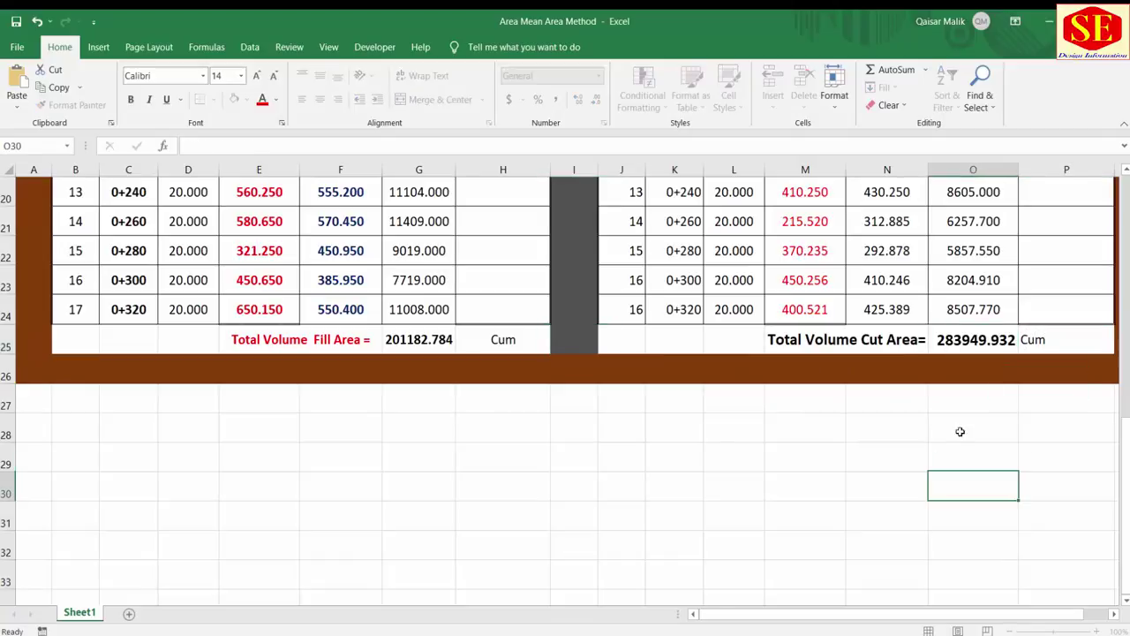
pyautogui.scroll(3, 963, 429)
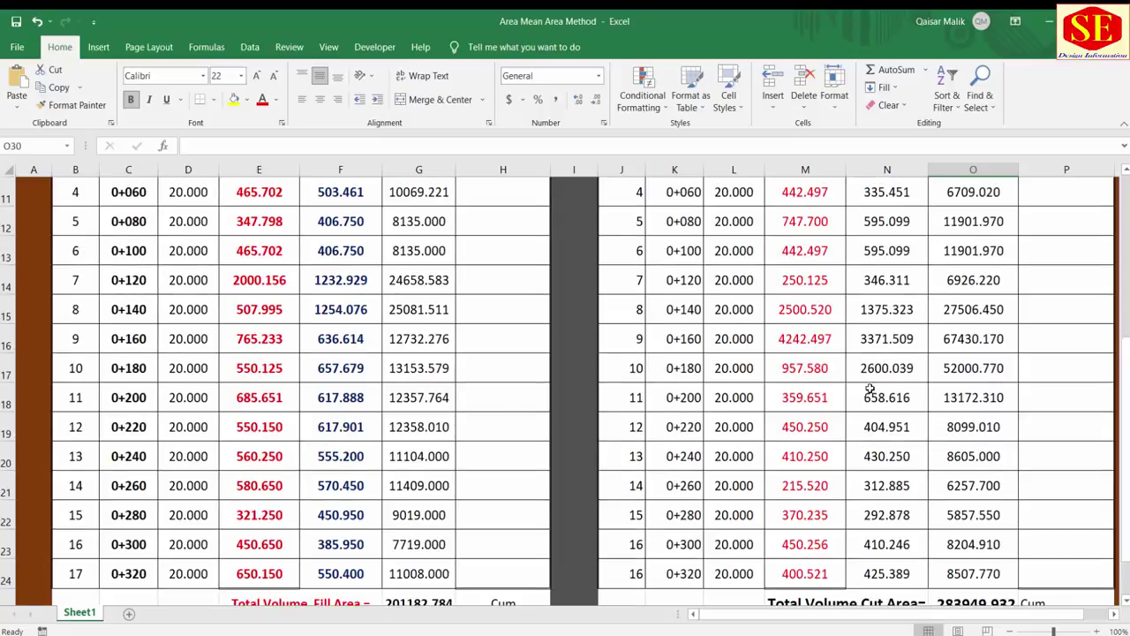
pyautogui.scroll(2, 871, 386)
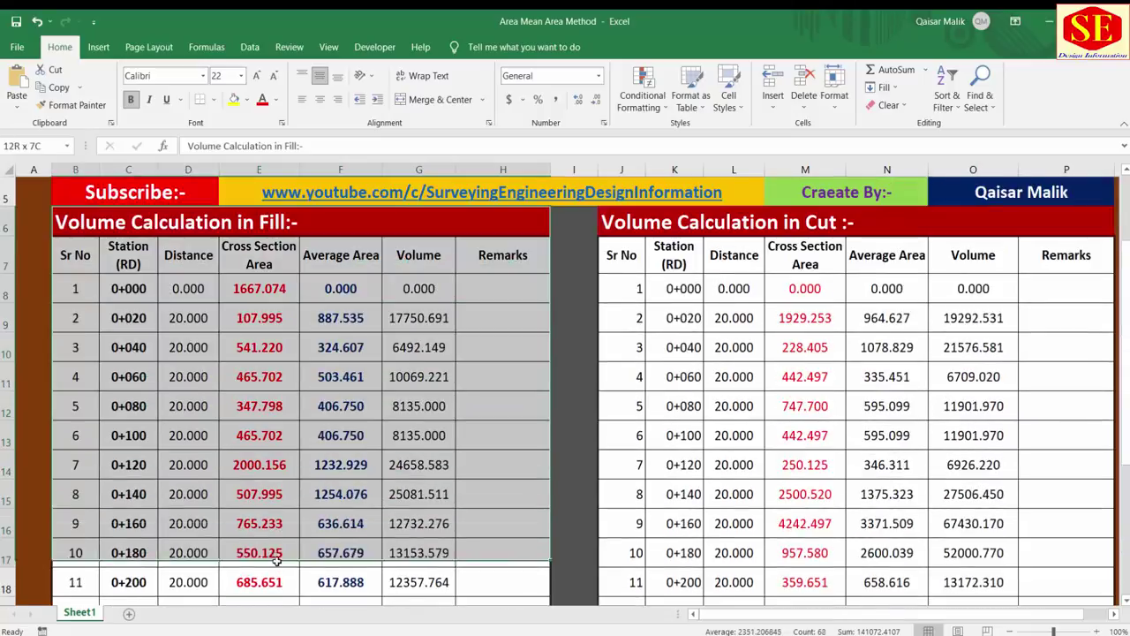
pyautogui.moveTo(251, 231); pyautogui.dragTo(495, 593)
pyautogui.moveTo(684, 217); pyautogui.dragTo(671, 583)
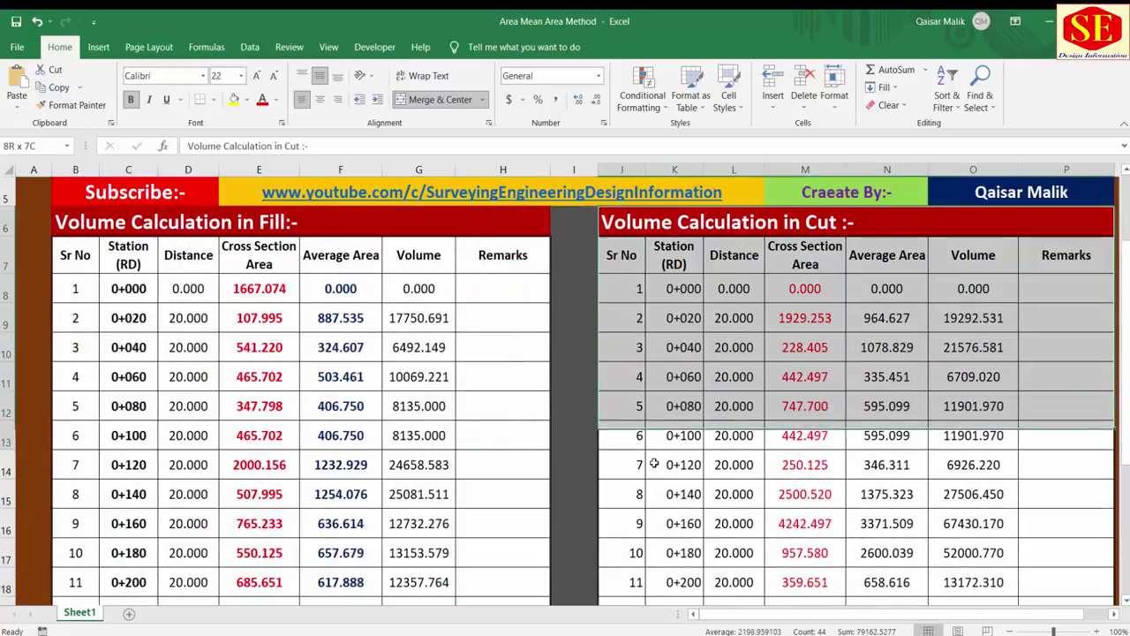
pyautogui.click(347, 377)
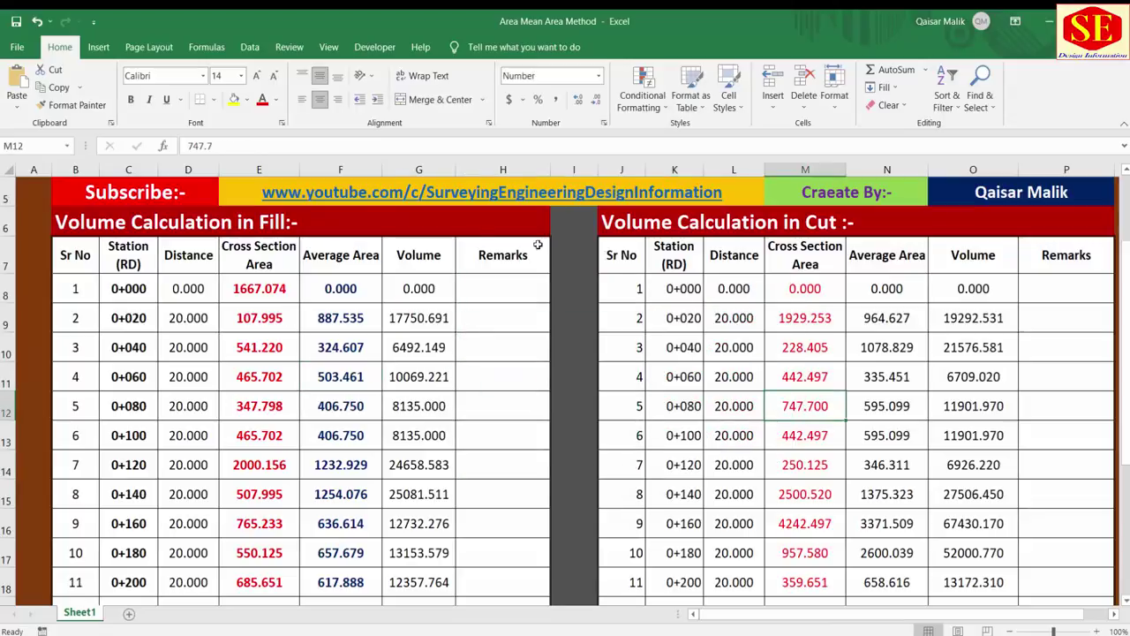
pyautogui.scroll(1, 292, 302)
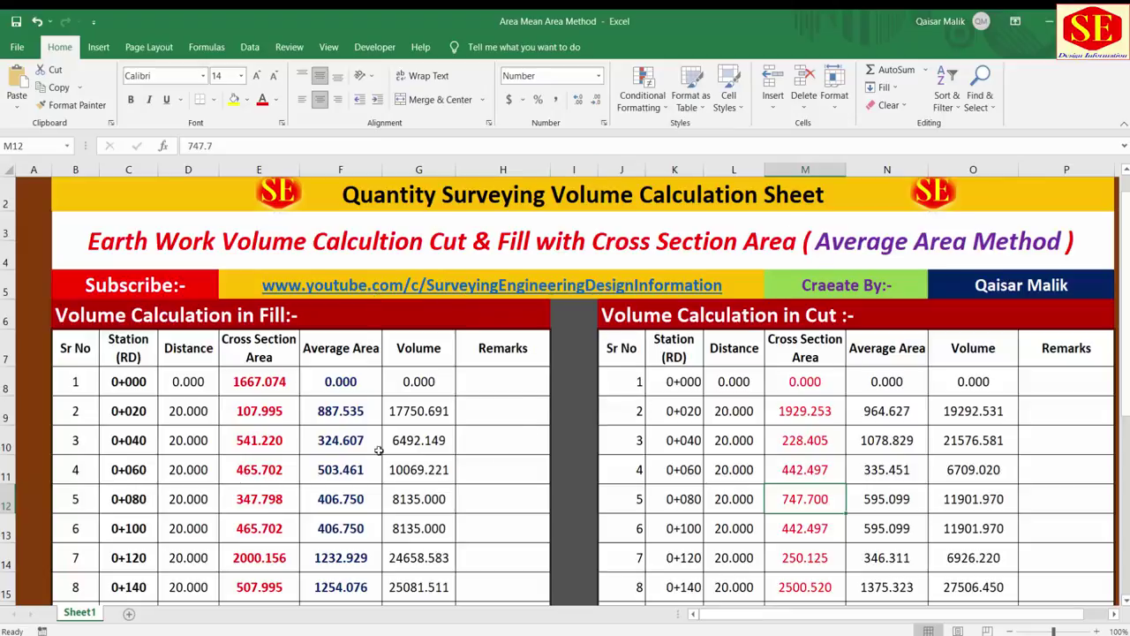
pyautogui.scroll(-2, 458, 392)
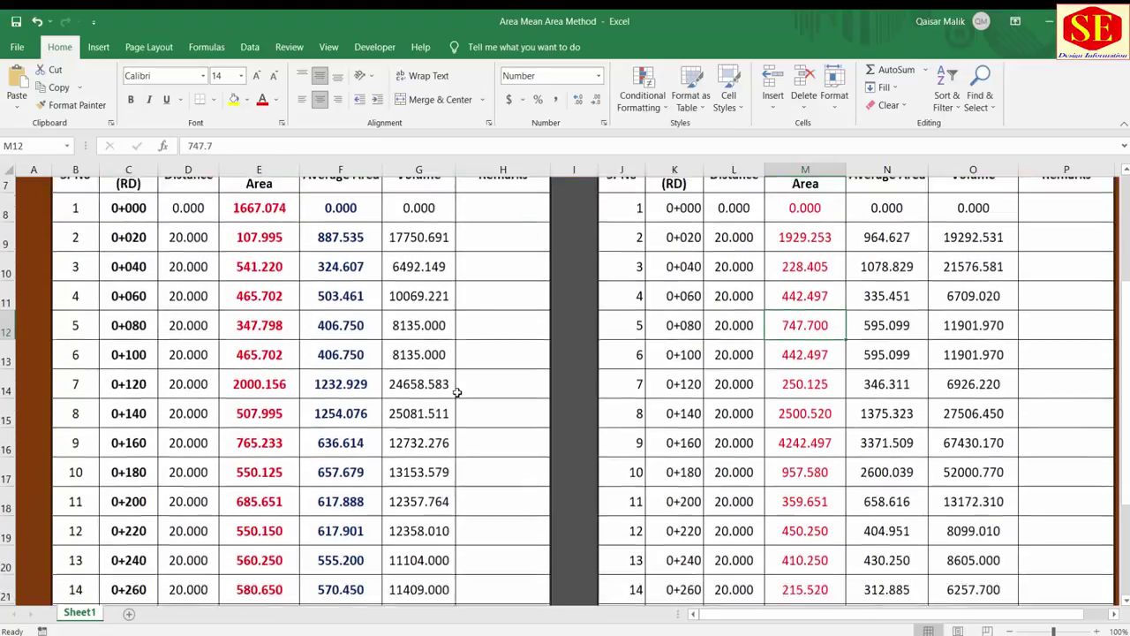
pyautogui.scroll(-2, 524, 421)
pyautogui.scroll(1, 686, 429)
pyautogui.scroll(3, 597, 347)
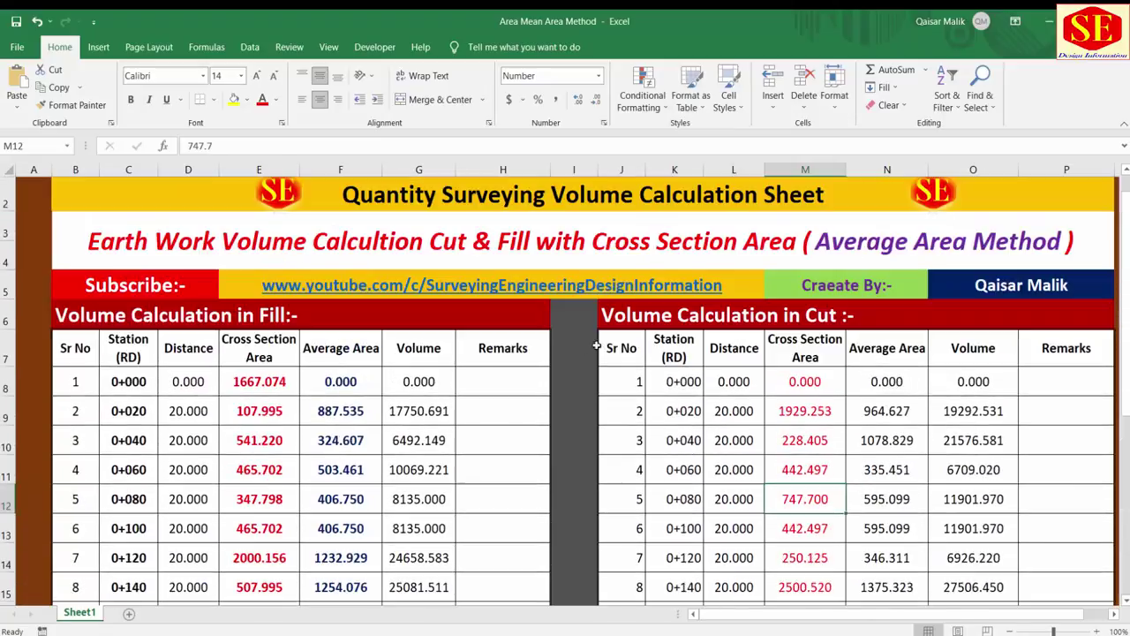